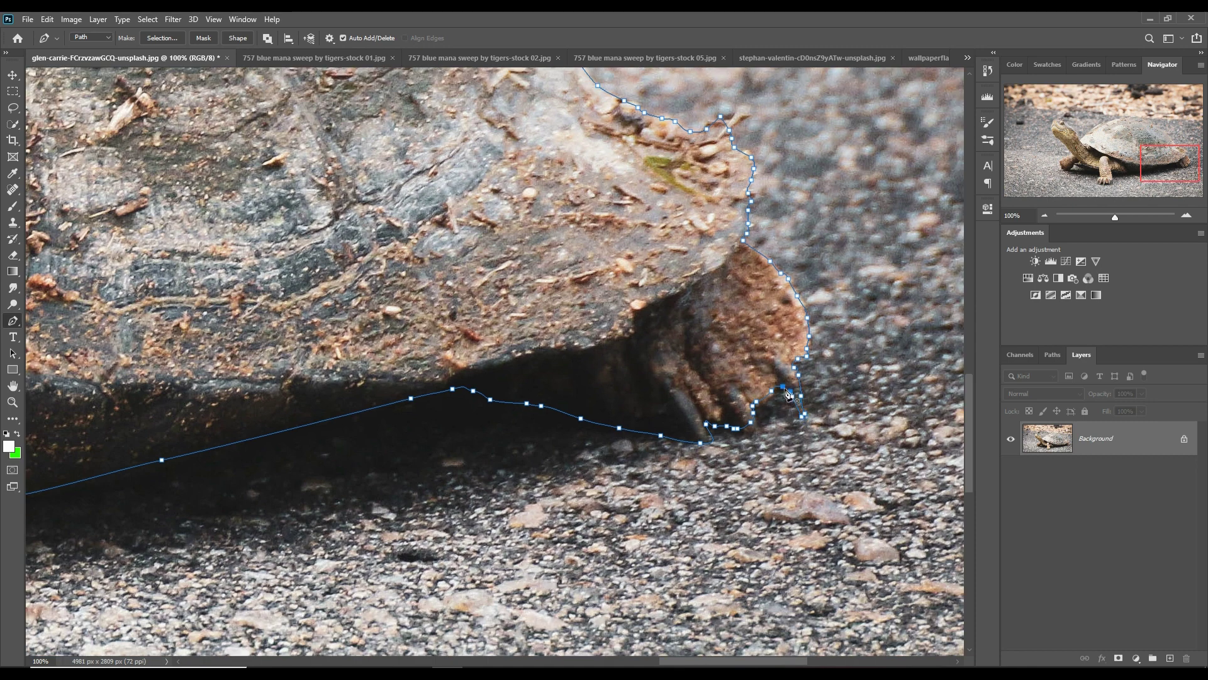
- Close the path around the turtle, convert it to a selection, copy the turtle to a new layer and hide the Background
left_click(783, 385)
right_click(441, 236)
left_click(478, 282)
key("Return")
key("ctrl+j")
left_click(1011, 475)
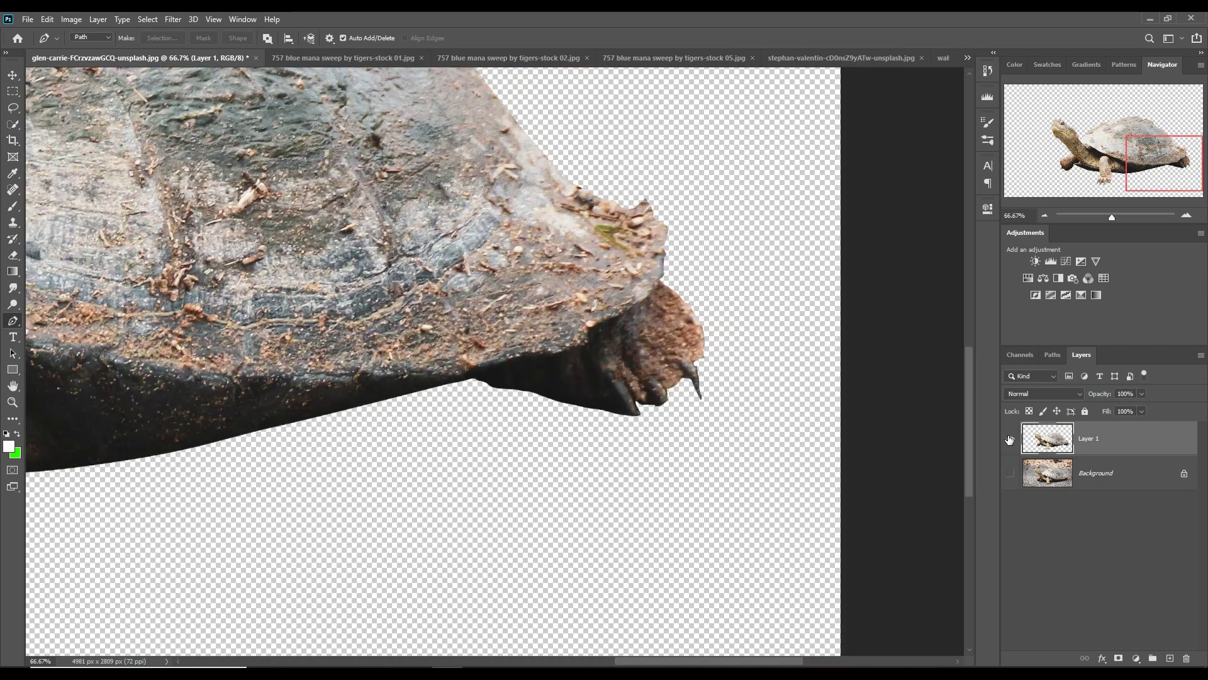
key("ctrl+0")
key("v")
key("Return")
- Create a new blank document of 3840 x 2160 px at 300 ppi
left_click(27, 19)
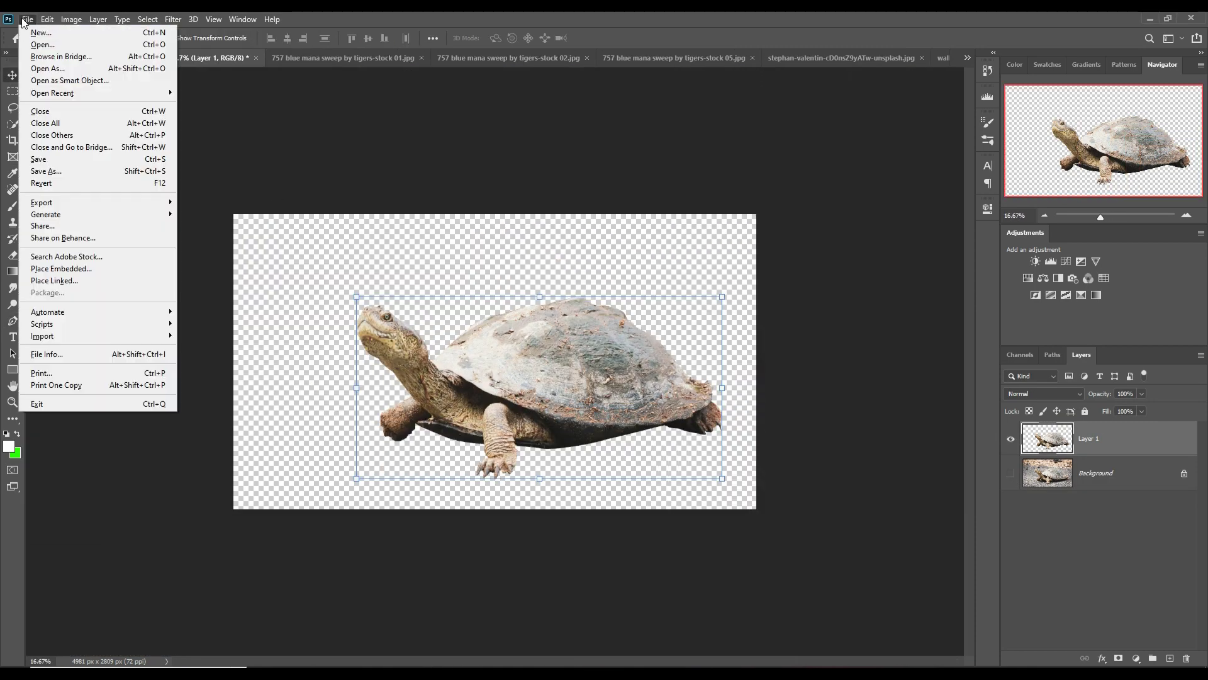
left_click(36, 31)
double_click(688, 270)
- In the car wallpaper image, select the full-width road strip and copy it to a new layer with the Background hidden
key("ctrl+shift+Tab")
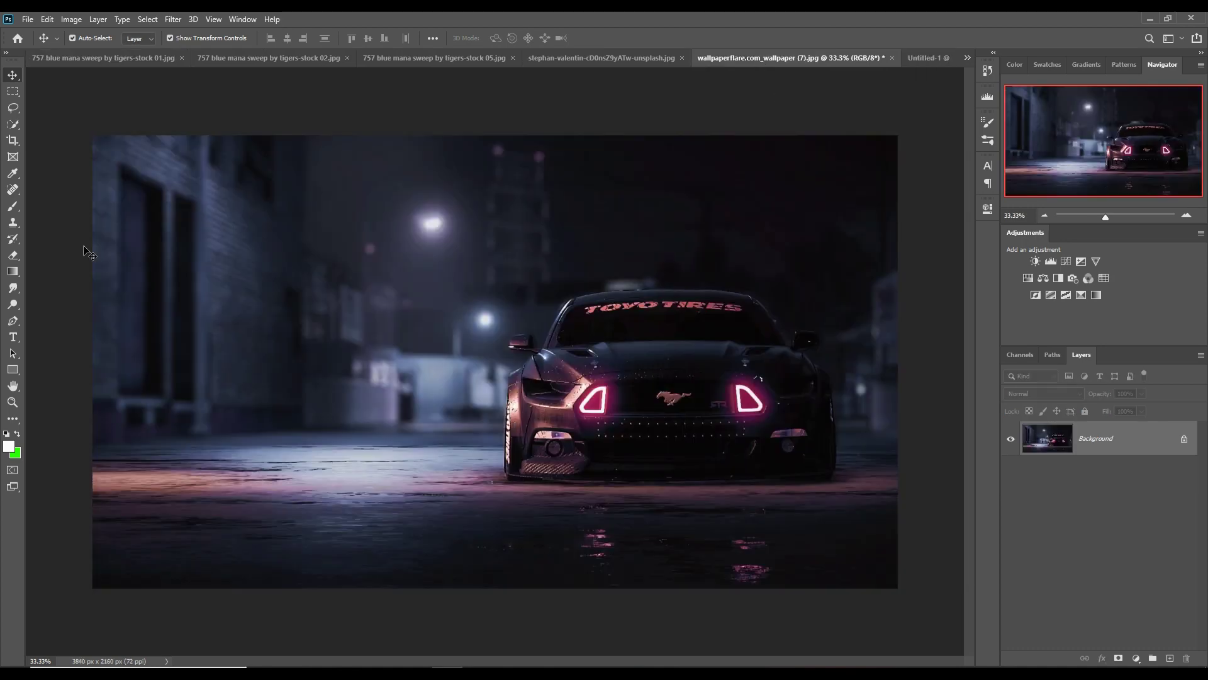
key("m")
left_click_drag(94, 449, 946, 605)
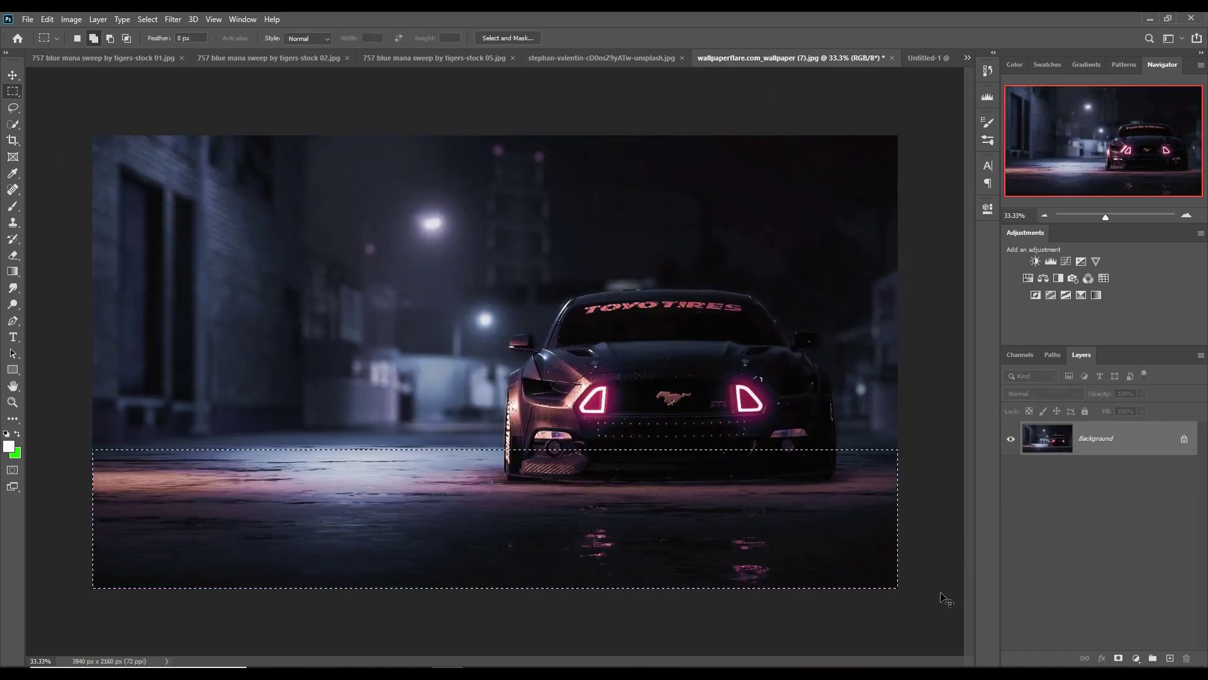
key("ctrl+j")
left_click(1010, 473)
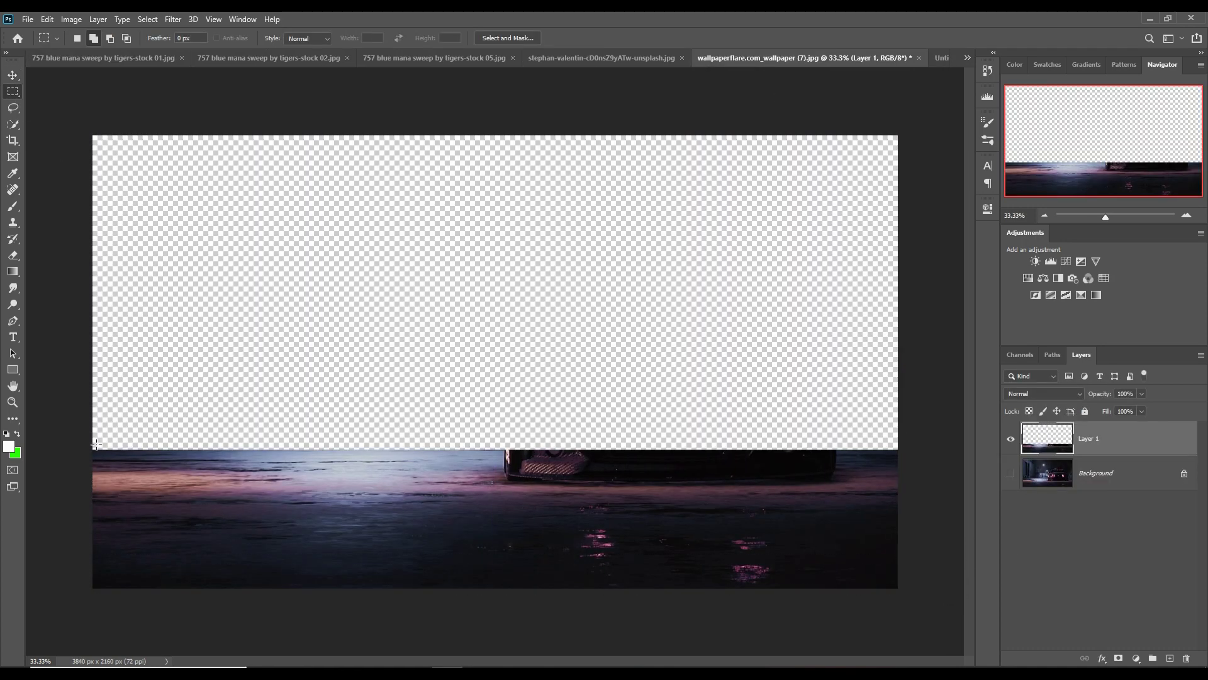
- Replace the car's base with road texture using a content-aware fill on a full-width strip along the road's upper edge, and deselect
left_click_drag(94, 439, 931, 487)
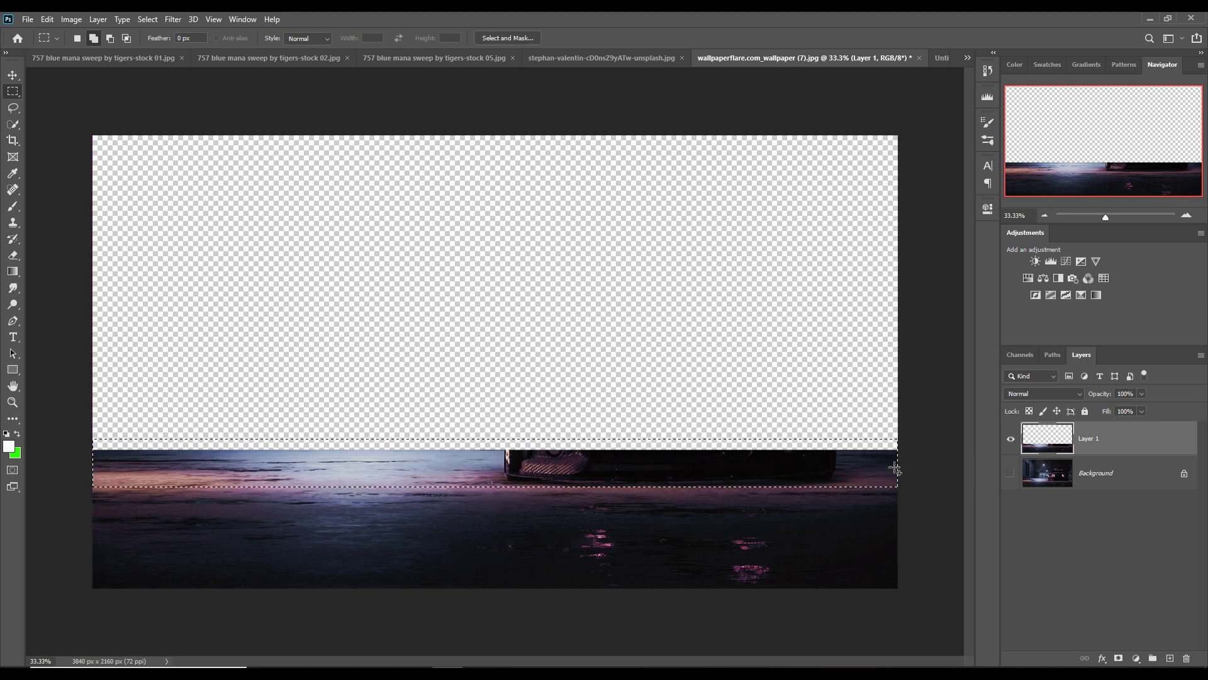
left_click(46, 19)
left_click(71, 214)
left_click(681, 188)
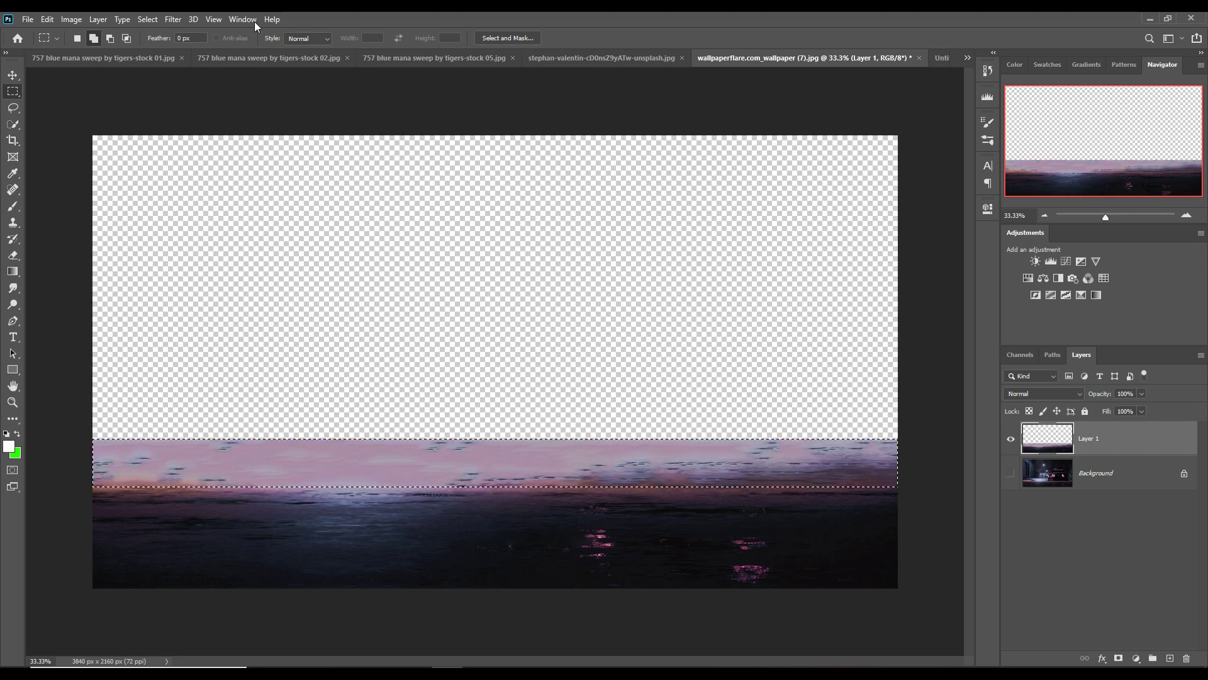
left_click(151, 20)
left_click(160, 44)
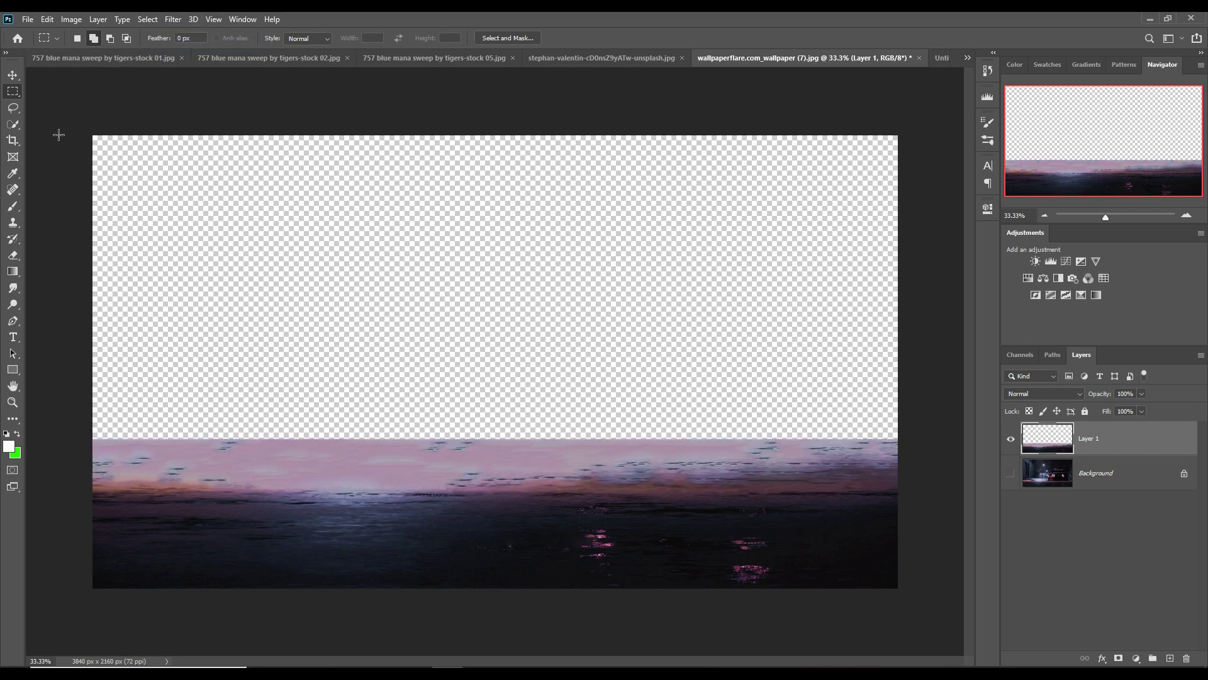
- Copy the road layer into the Untitled-1 document and align it with the bottom of the canvas
left_click(12, 76)
left_click_drag(737, 59, 745, 102)
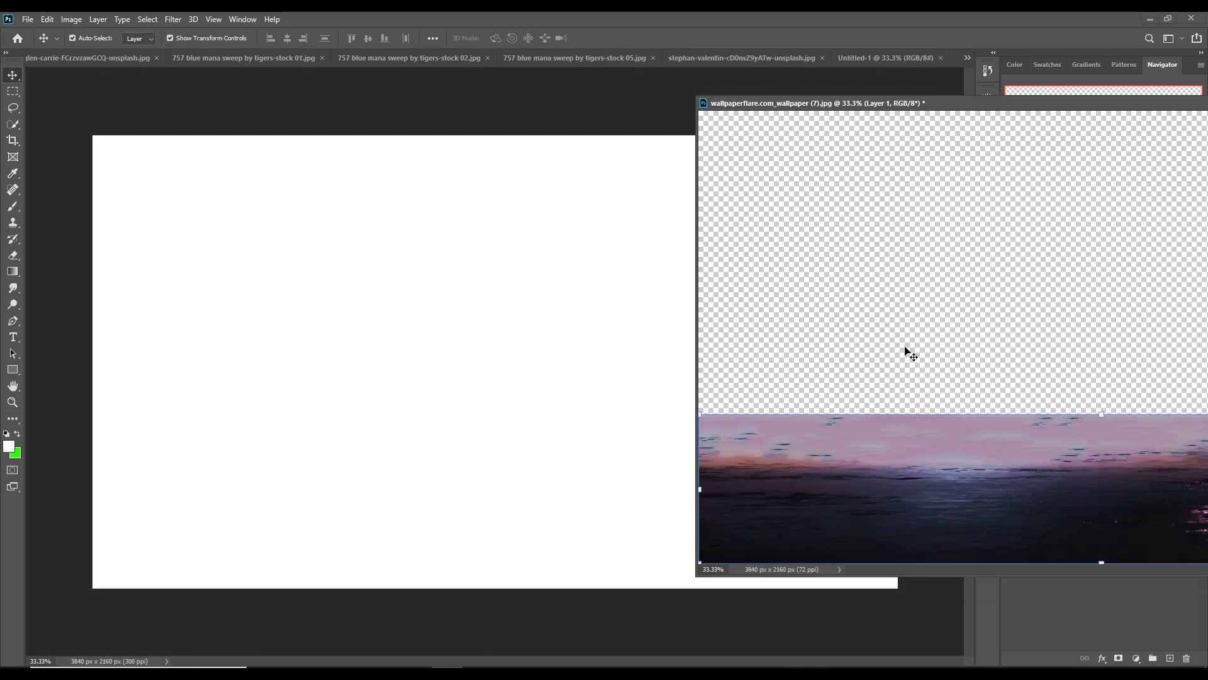
left_click_drag(959, 443, 511, 457)
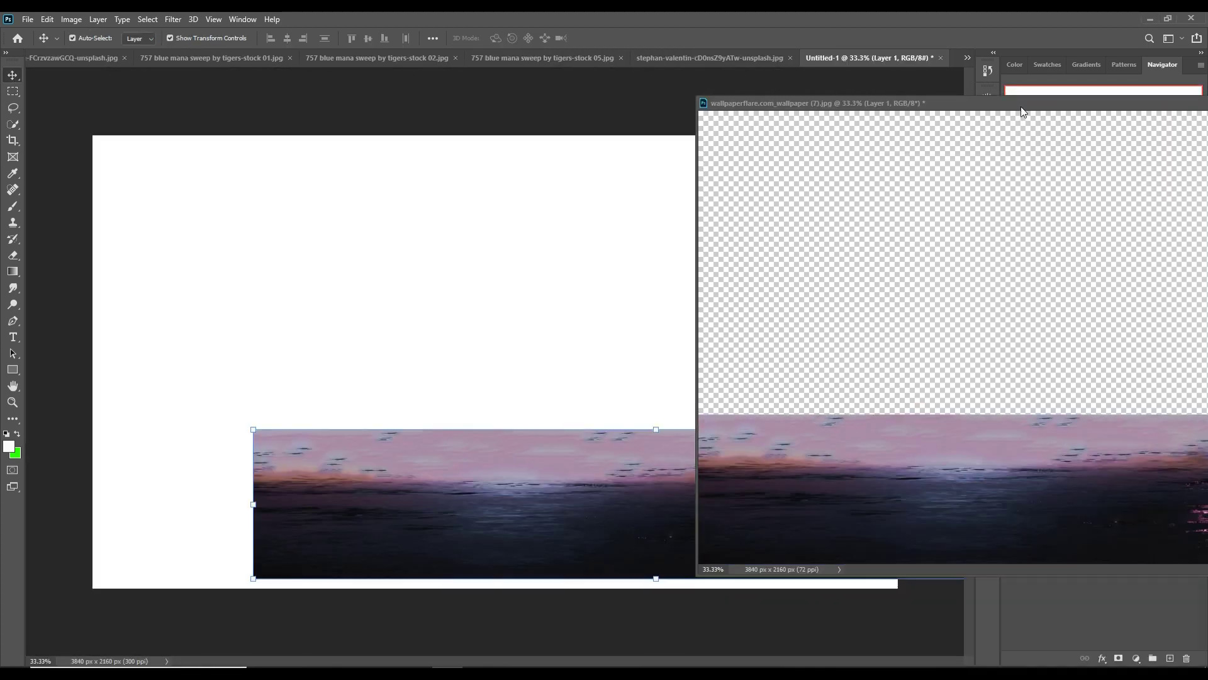
left_click_drag(1021, 107, 276, 211)
left_click(705, 208)
left_click_drag(717, 443, 560, 451)
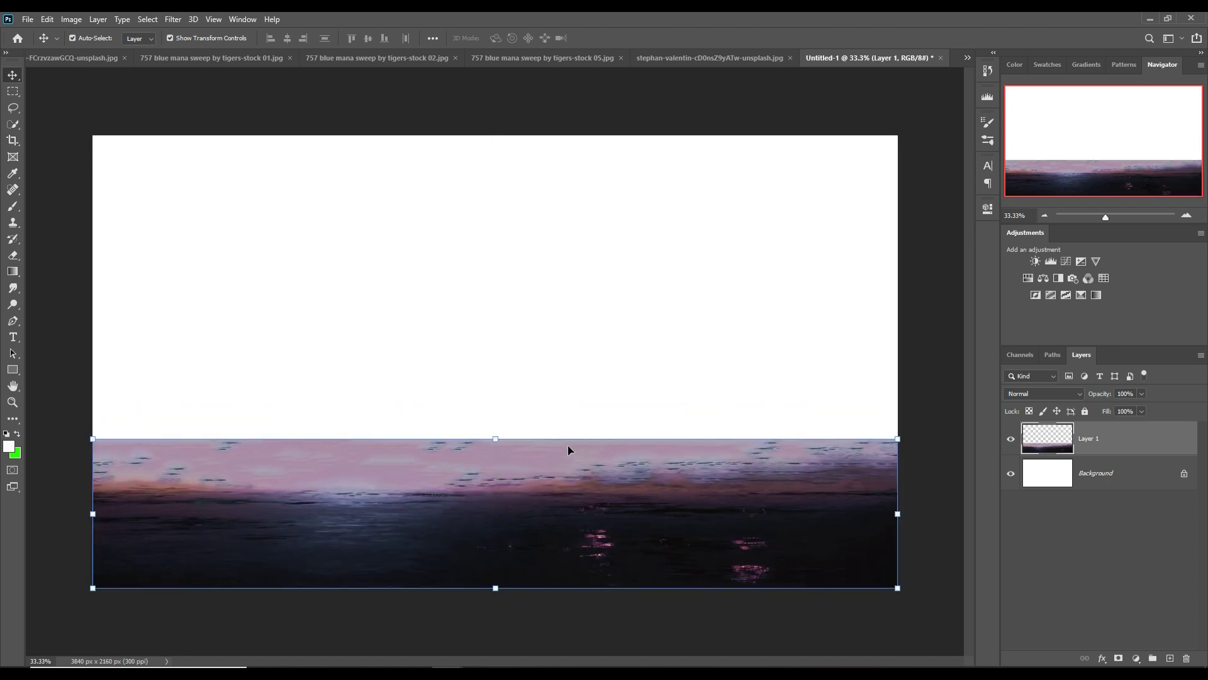
- Distort the road layer into perspective by pulling its two lower corners outward and down, well beyond the canvas
key("ctrl+minus")
key("ctrl+minus")
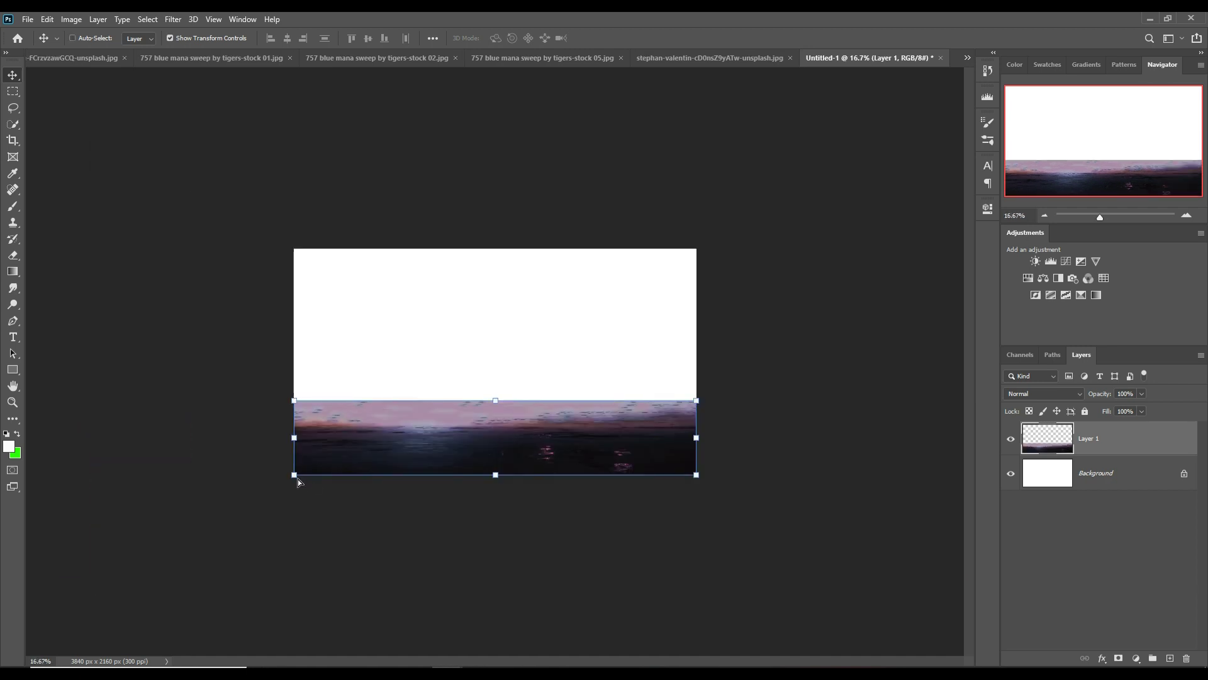
left_click_drag(297, 480, 68, 553)
left_click_drag(702, 480, 1036, 553)
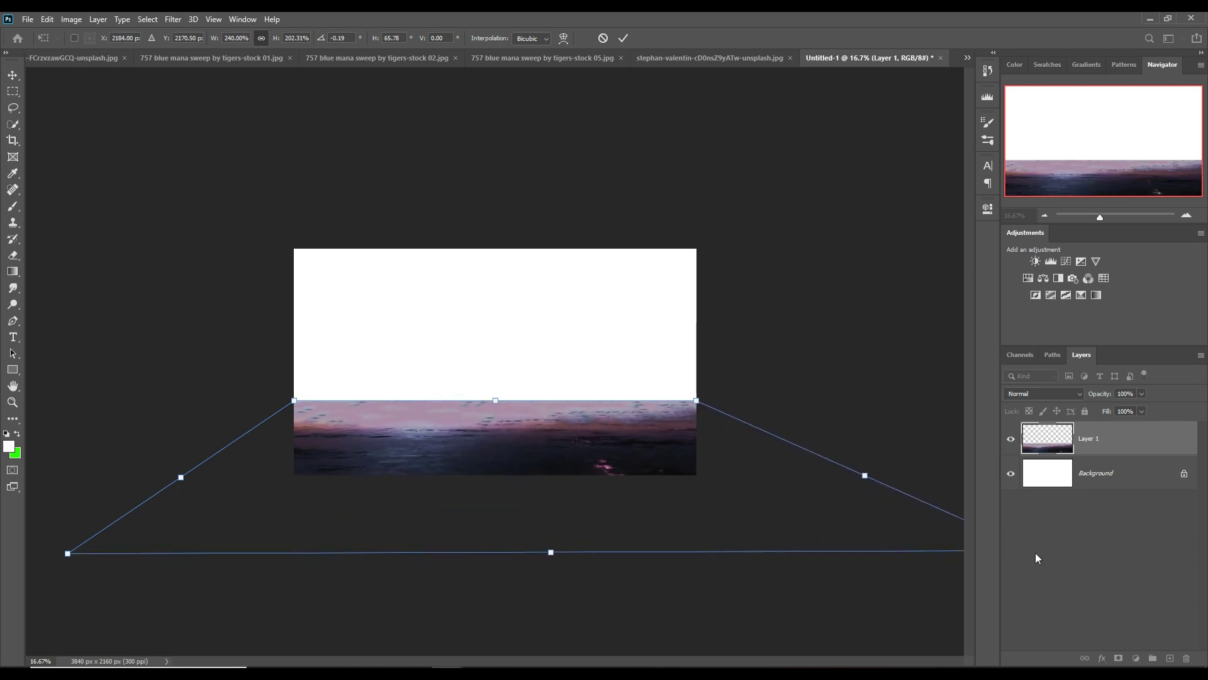
left_click(623, 39)
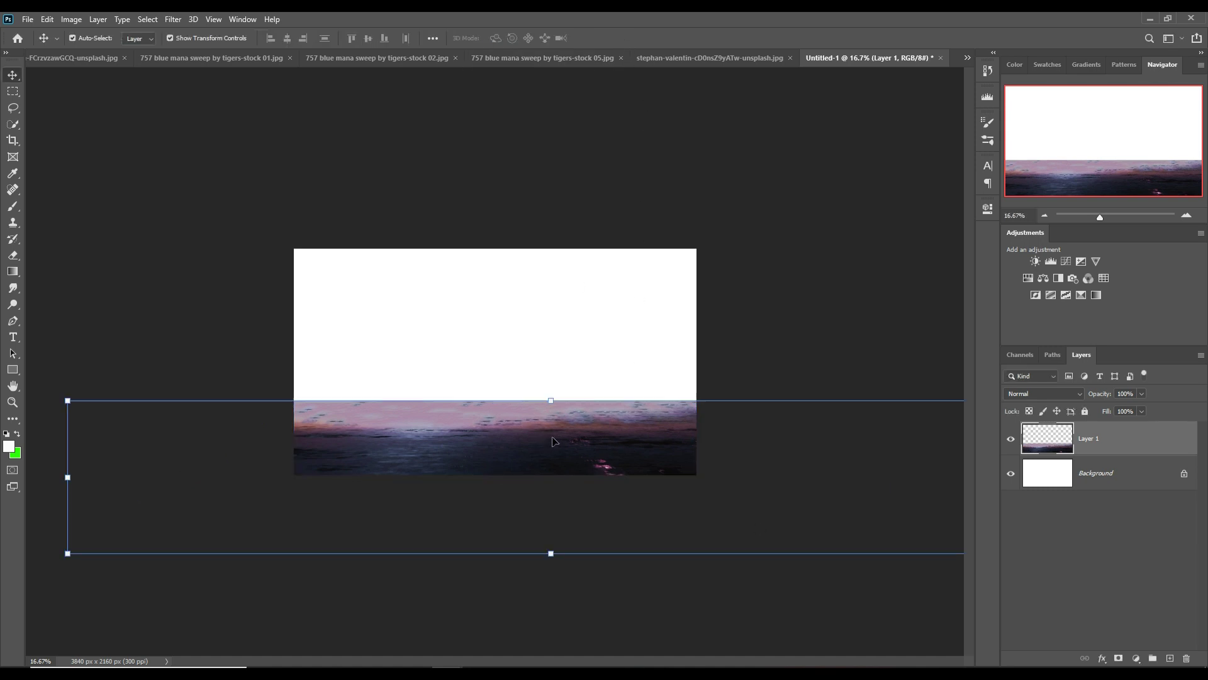
- Copy the night city street photo with the yellow taxi into the Untitled-1 document and dismiss its source window
left_click(662, 58)
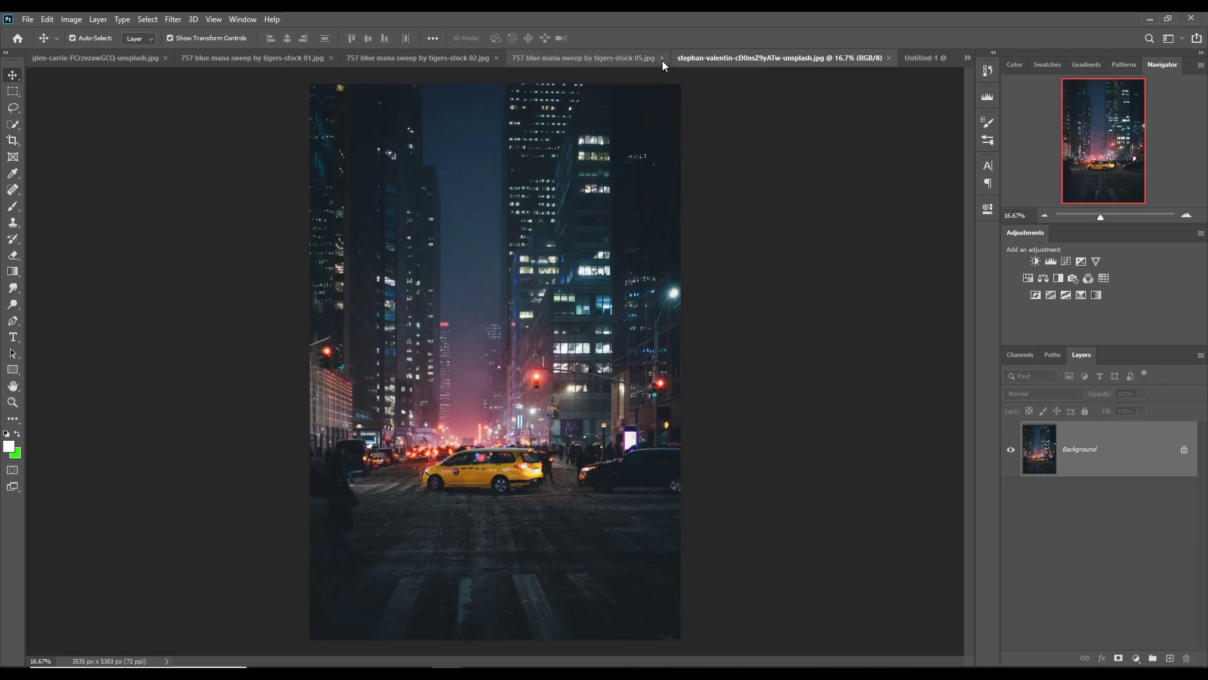
left_click_drag(739, 95, 739, 95)
left_click_drag(760, 218, 517, 289)
left_click(1038, 99)
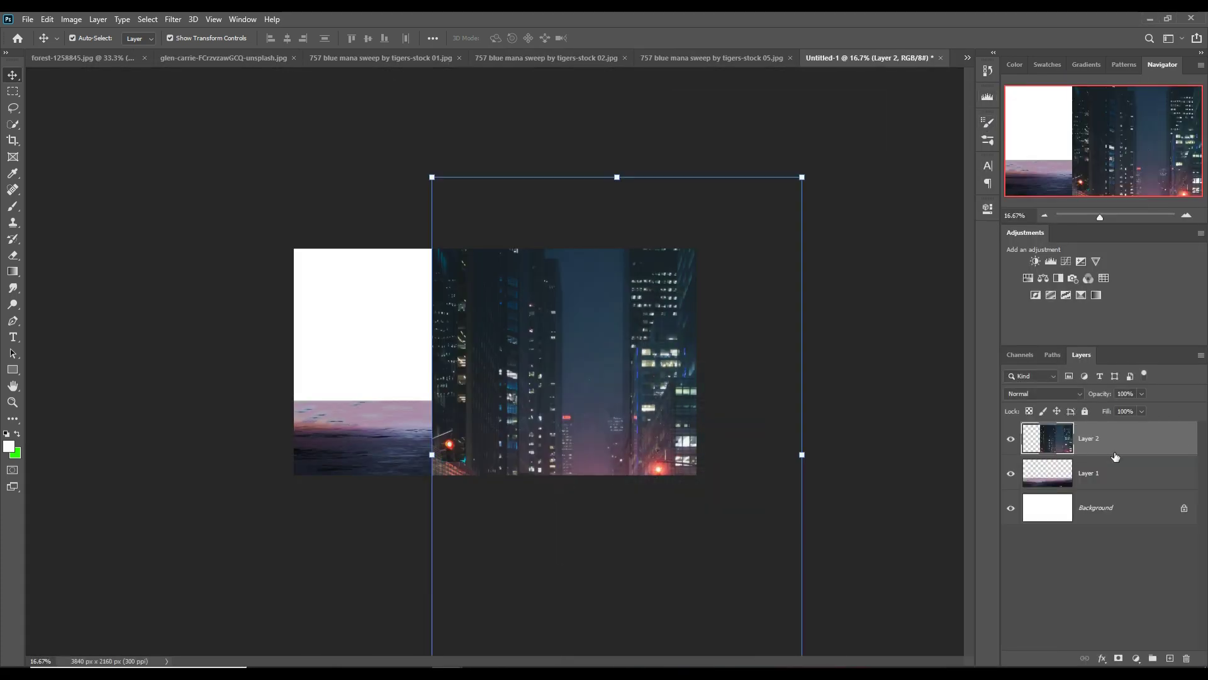
- Place the city layer beneath the road layer, scale it to 108.63% to span the canvas width and position it behind the road
left_click_drag(1095, 438, 1095, 489)
left_click_drag(615, 371, 507, 241)
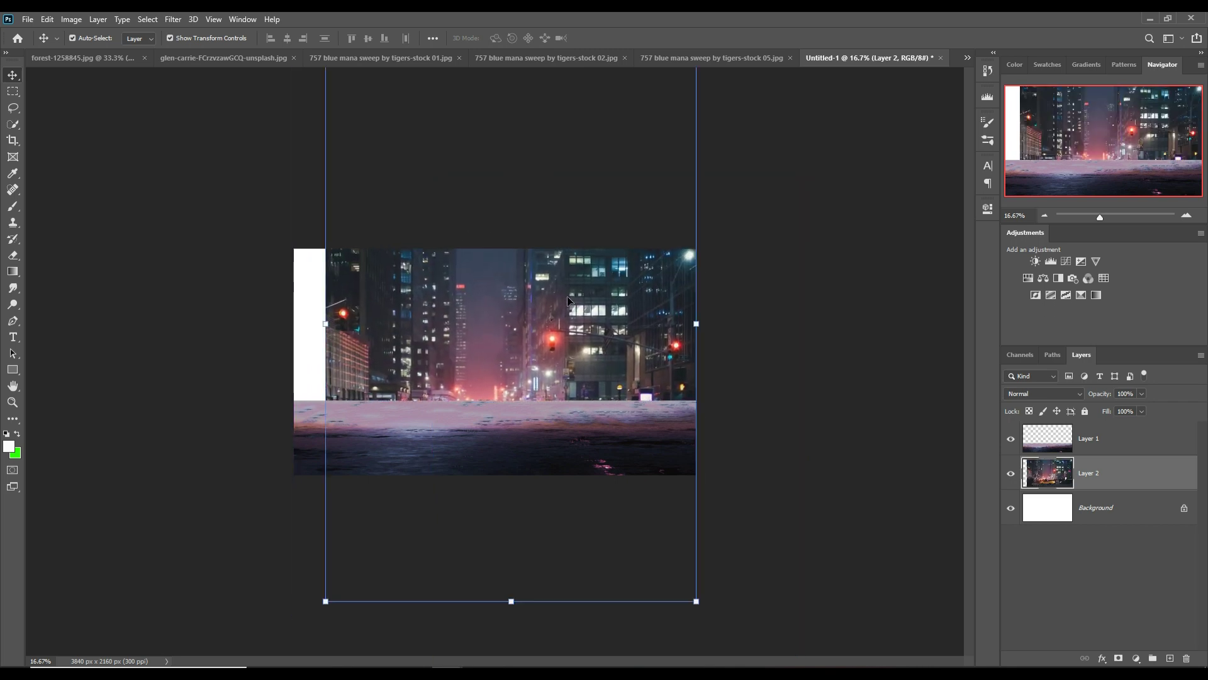
left_click_drag(333, 333, 300, 326)
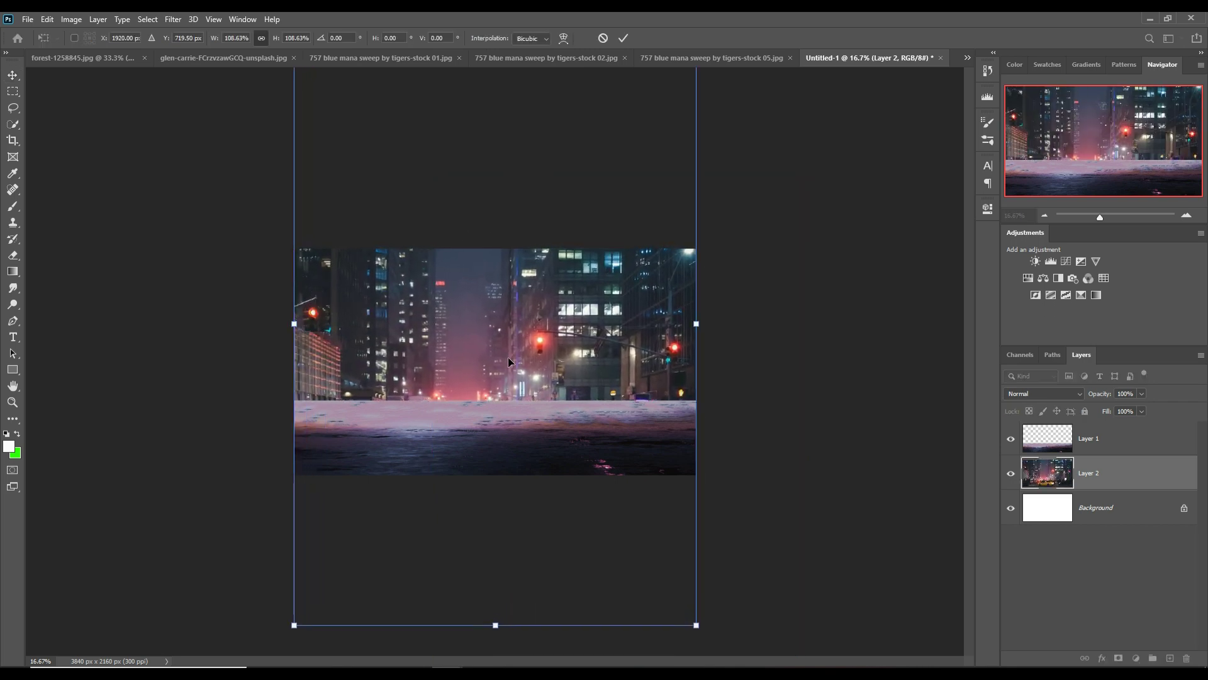
left_click_drag(507, 356, 506, 347)
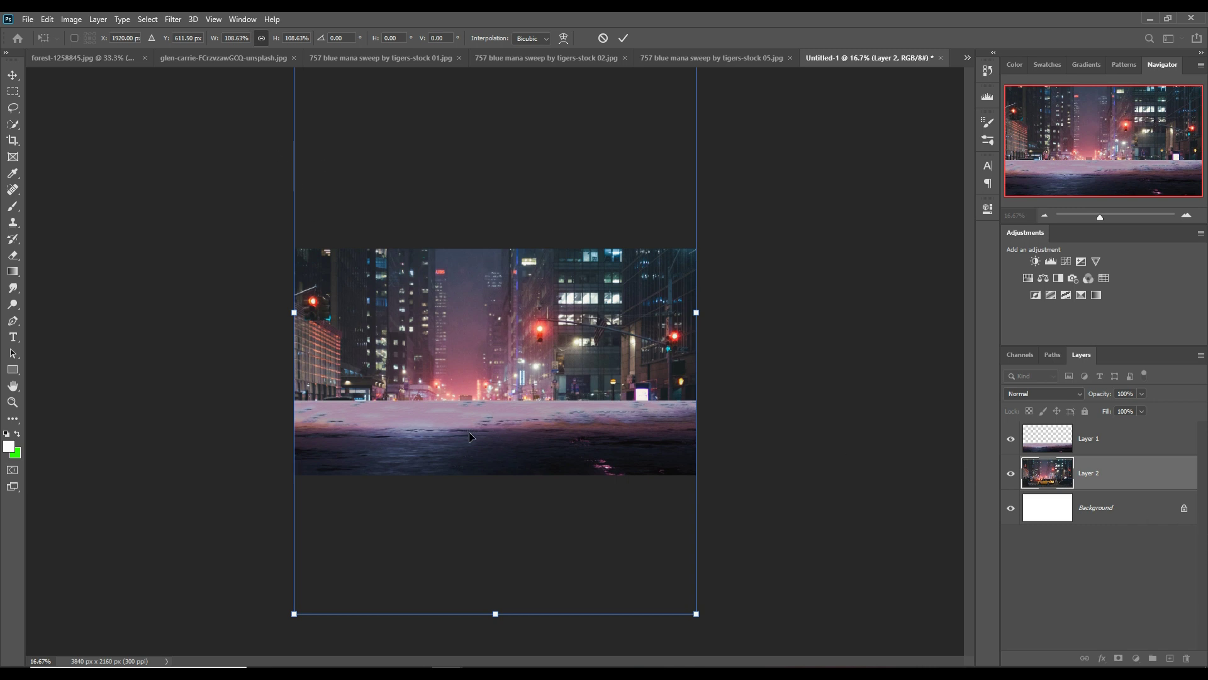
left_click(623, 38)
- Lower the road layer's top edge slightly and shift the city layer down so the road hides the cars
left_click(511, 426)
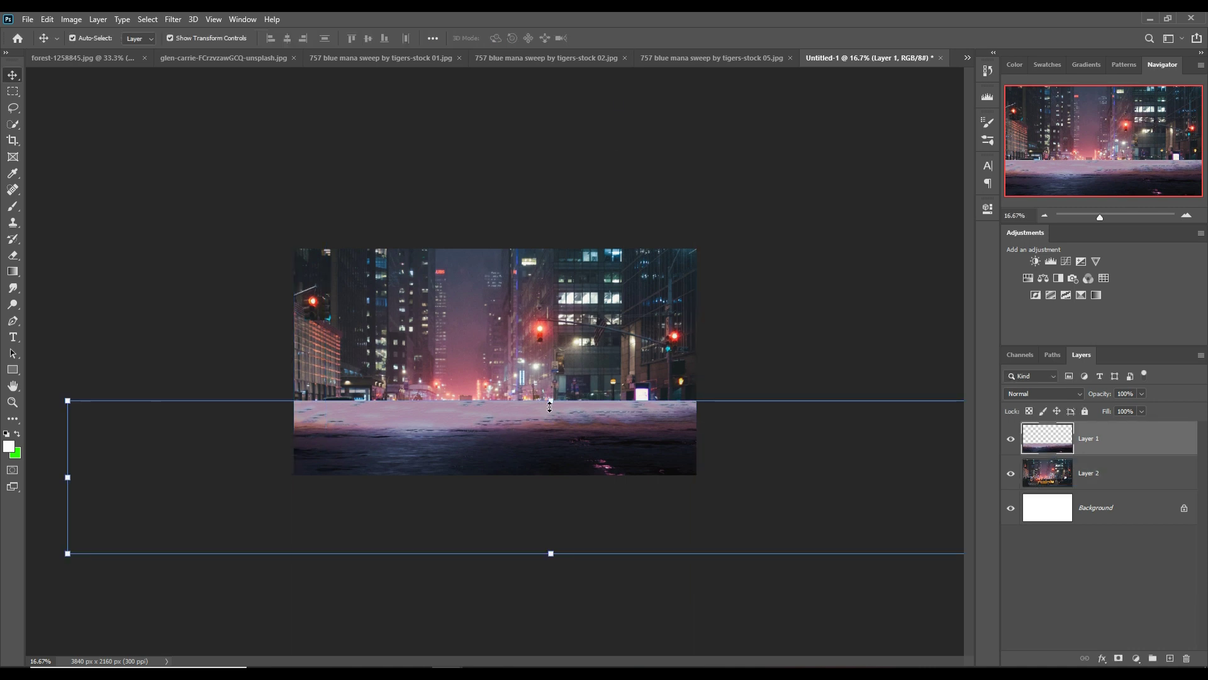
left_click_drag(549, 406, 553, 416)
left_click(623, 38)
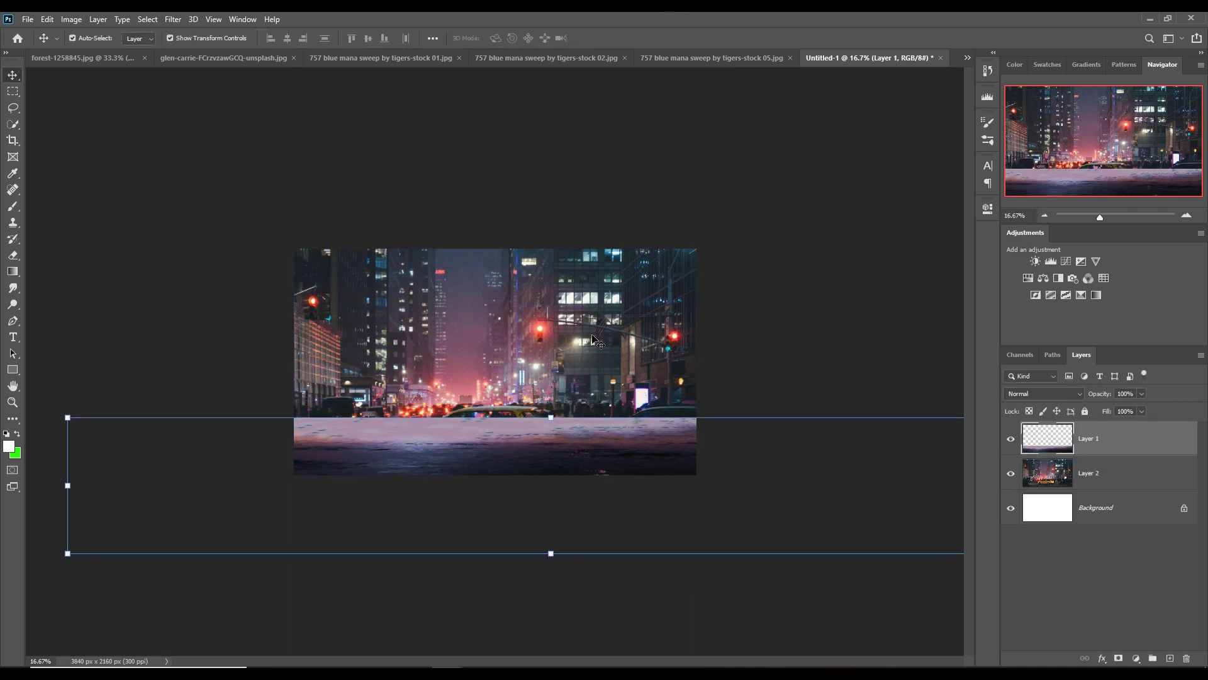
left_click_drag(558, 309, 558, 329)
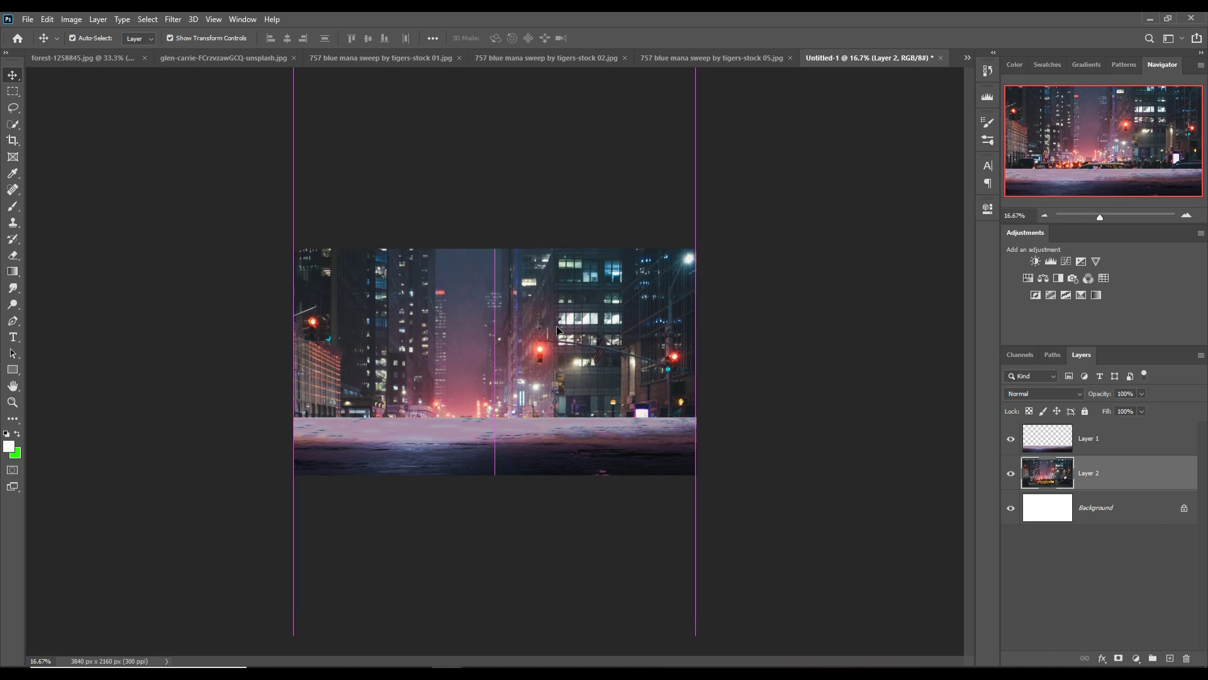
- Apply a Gaussian Blur with a 29.1 pixel radius to the city layer
left_click(1108, 451)
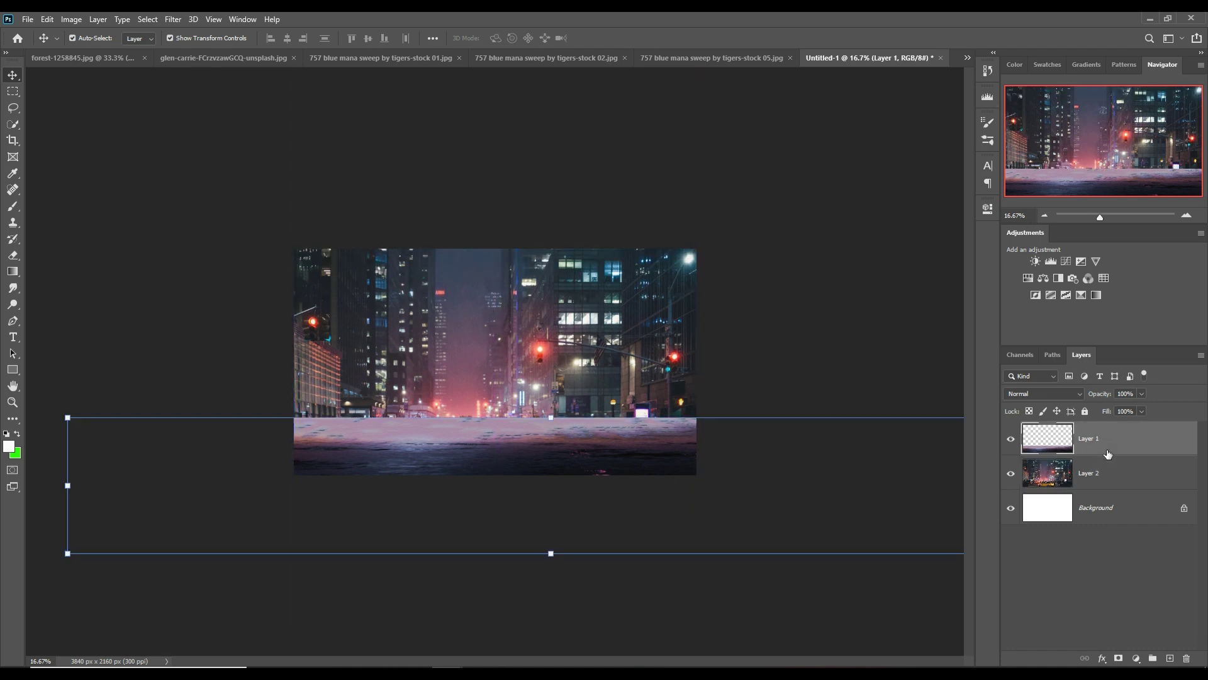
left_click(1108, 473)
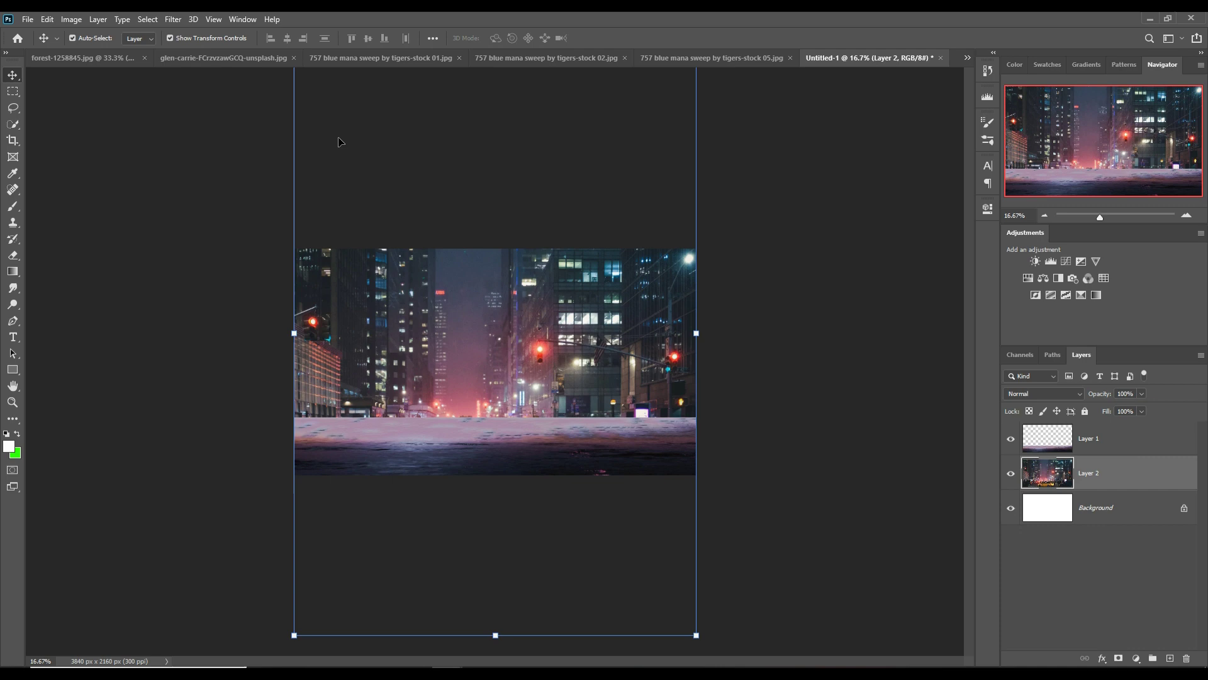
left_click(172, 19)
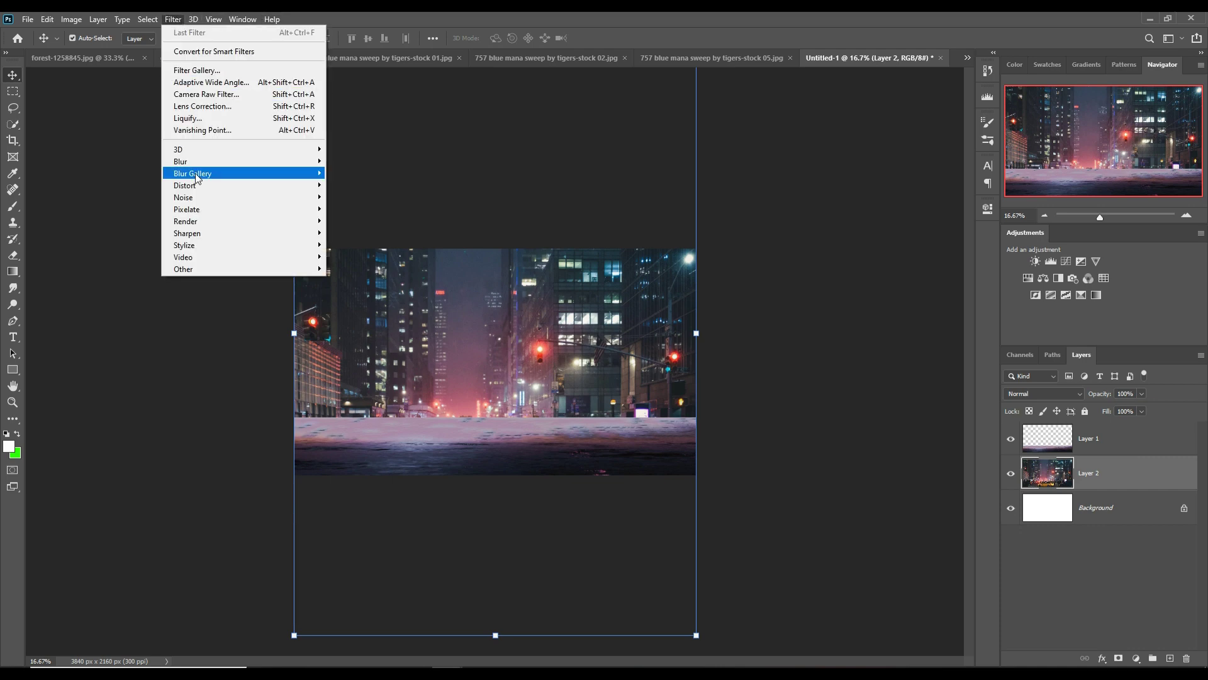
mouse_move(200, 164)
left_click(355, 209)
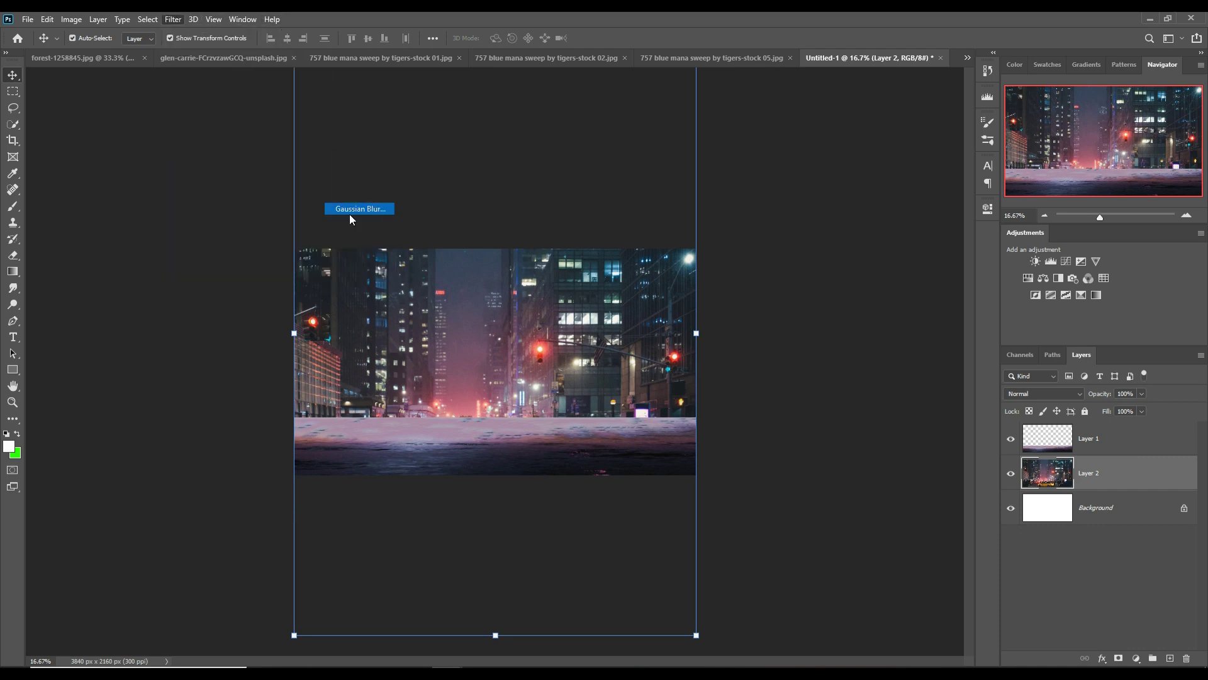
left_click_drag(792, 368, 791, 369)
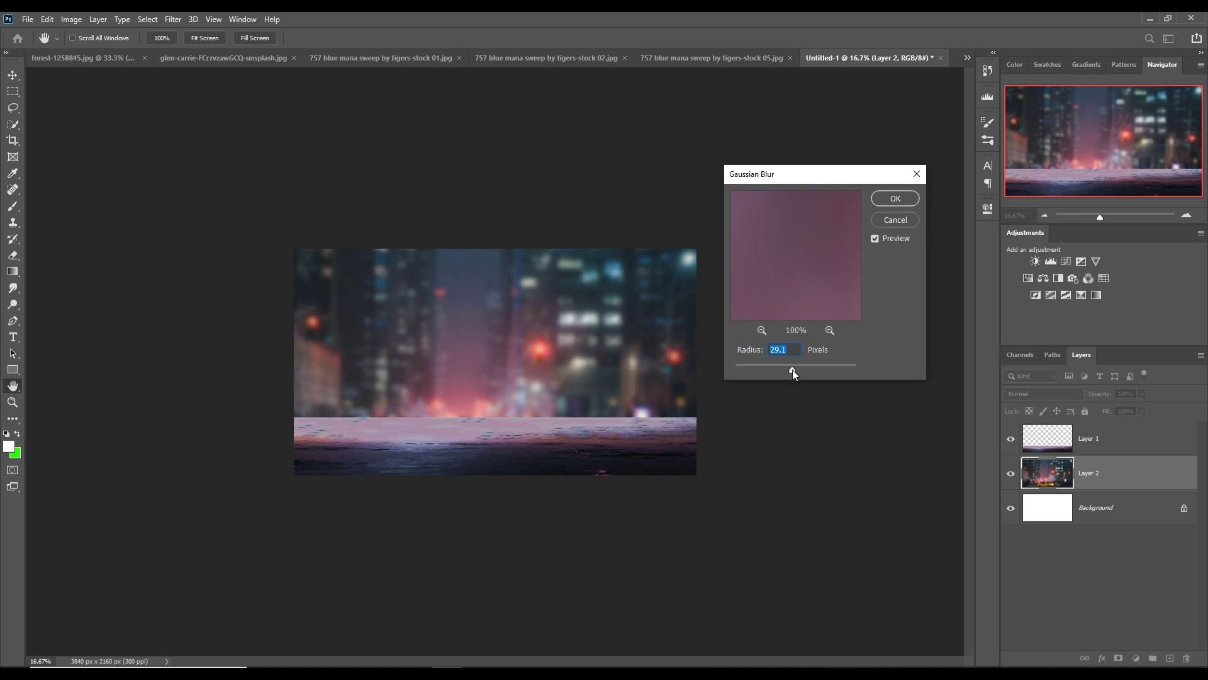
left_click(894, 199)
key("v")
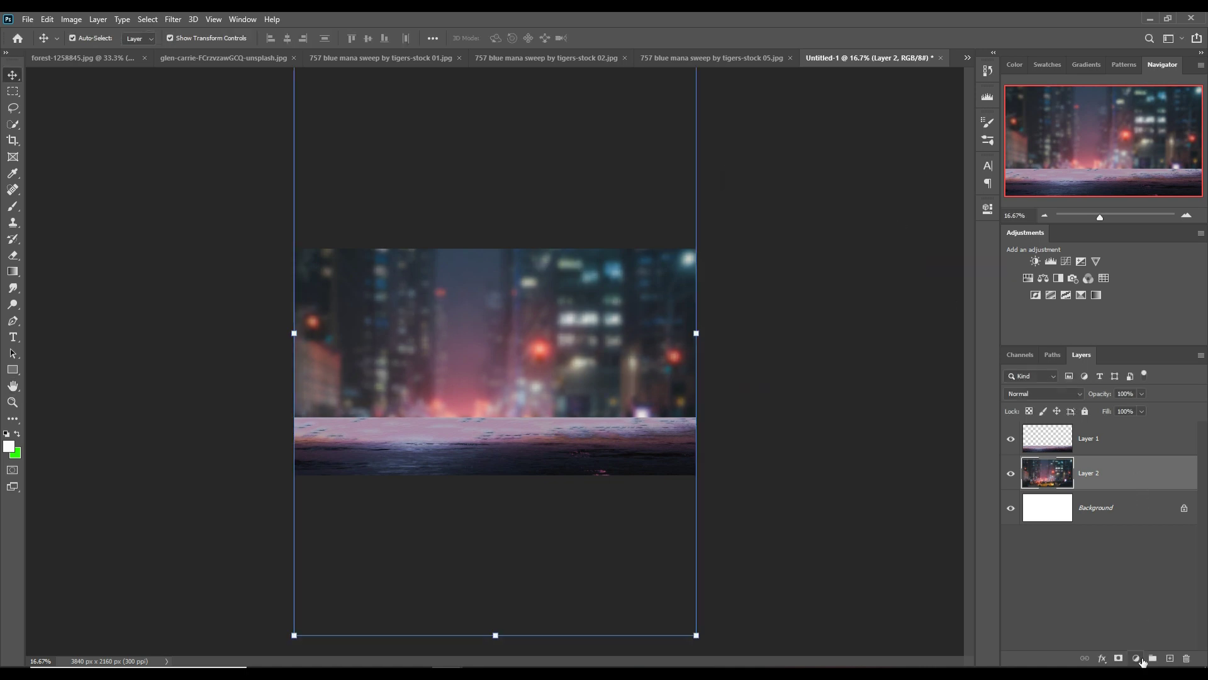
- Add a Curves adjustment layer above the city layer and pull the curve's midtones down to darken the background
left_click(1137, 658)
left_click(1142, 505)
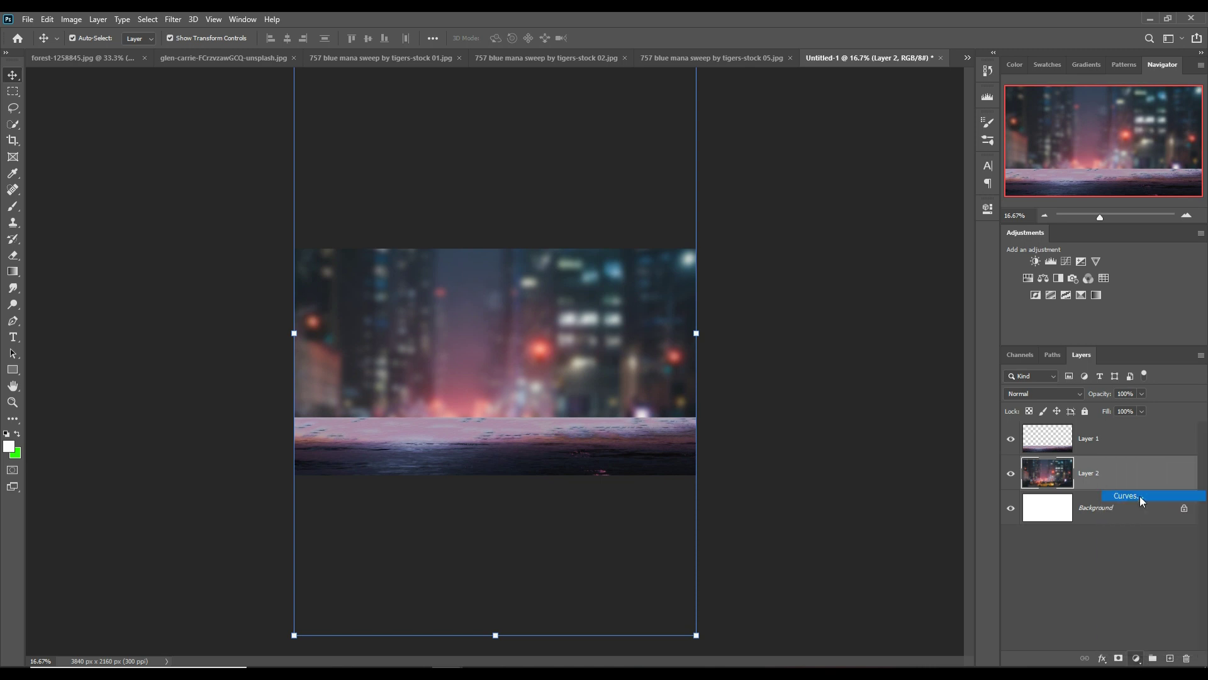
left_click_drag(895, 335, 912, 345)
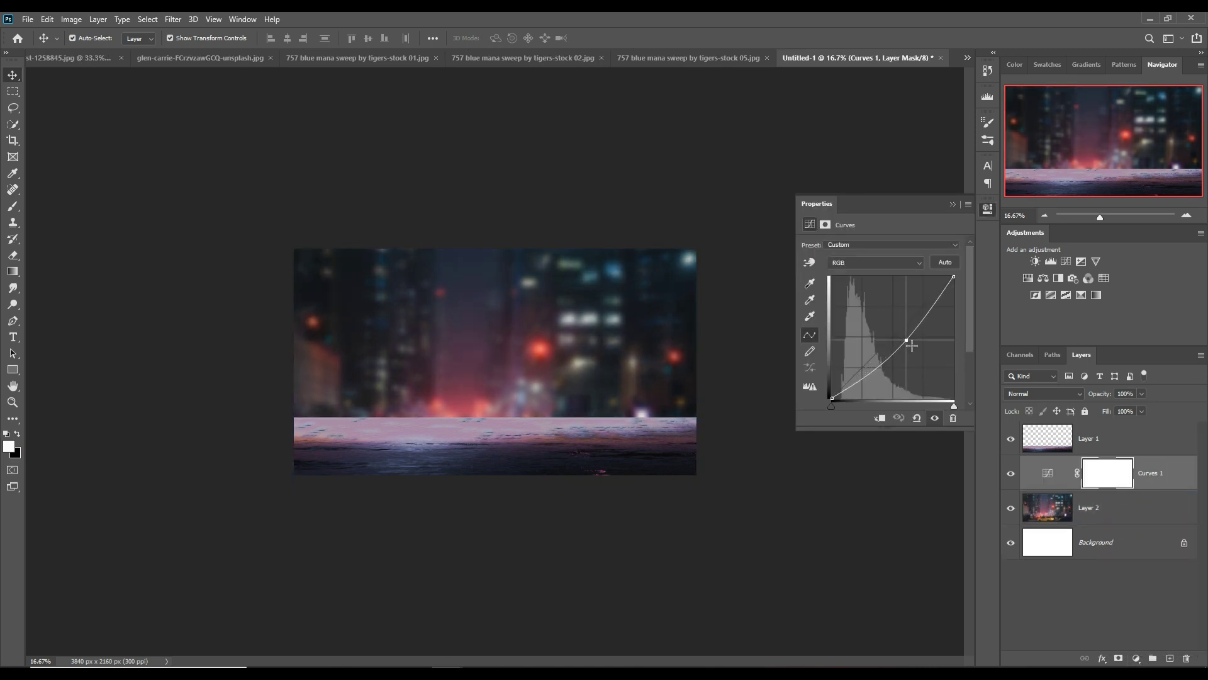
left_click(952, 205)
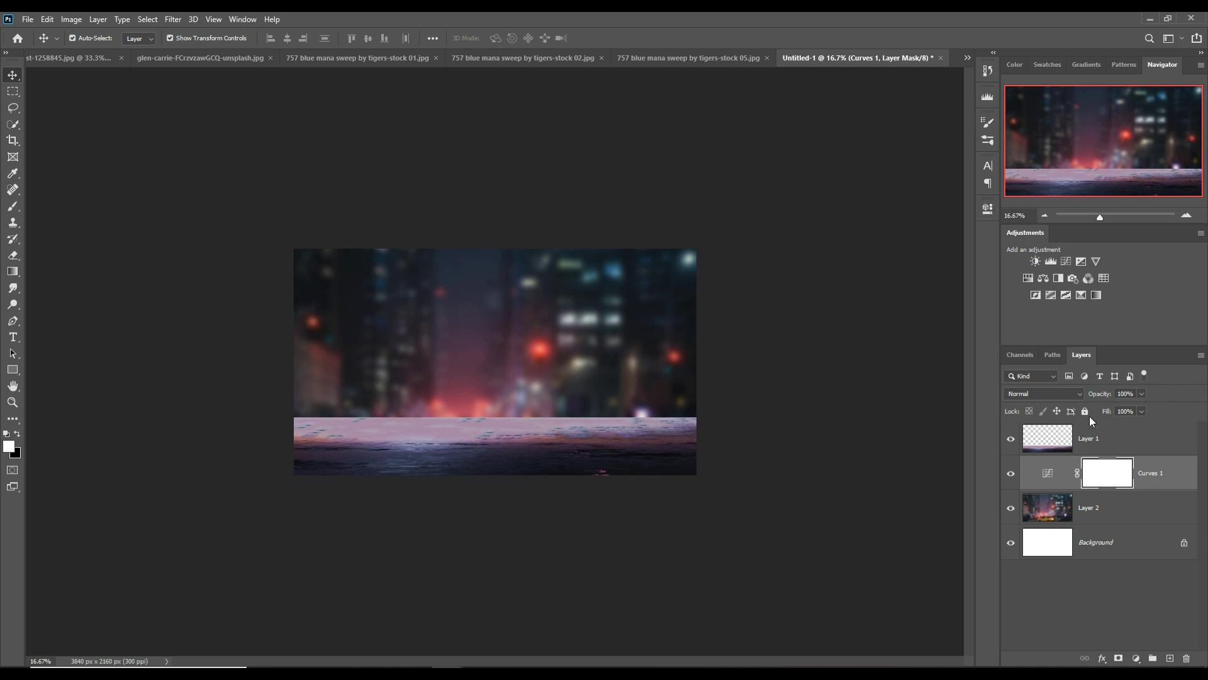
- Add a Curves adjustment above the road layer, pull its midtones down to darken the road and clip it to that layer
left_click(1098, 438)
left_click(1136, 658)
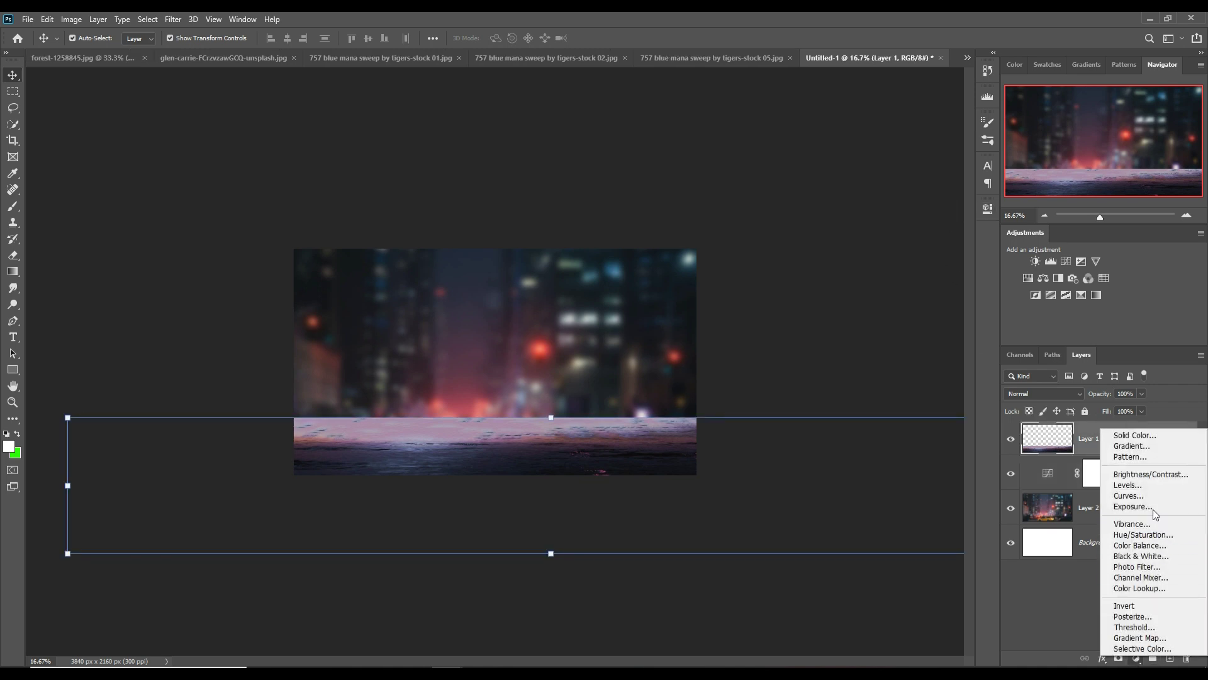
left_click(1128, 495)
left_click_drag(898, 333, 912, 355)
left_click(880, 418)
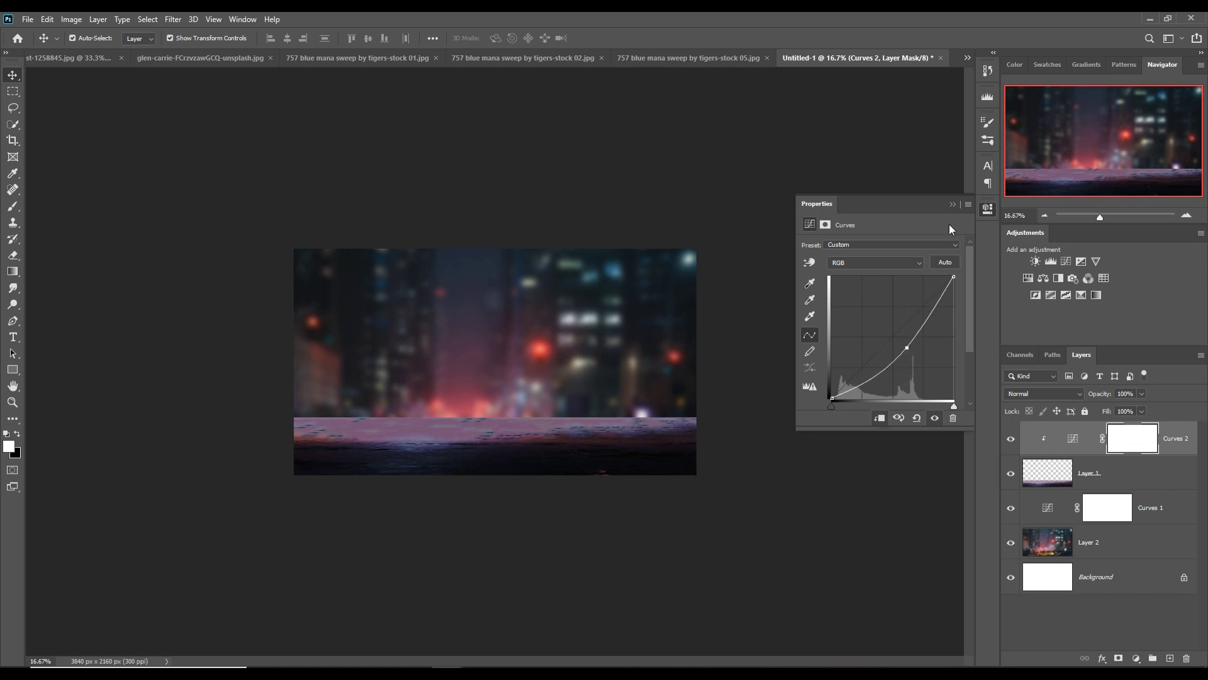
left_click(953, 205)
- Add a new layer clipped to the road layer and darken the road on it with a soft black brush at 19% opacity
left_click(1123, 484)
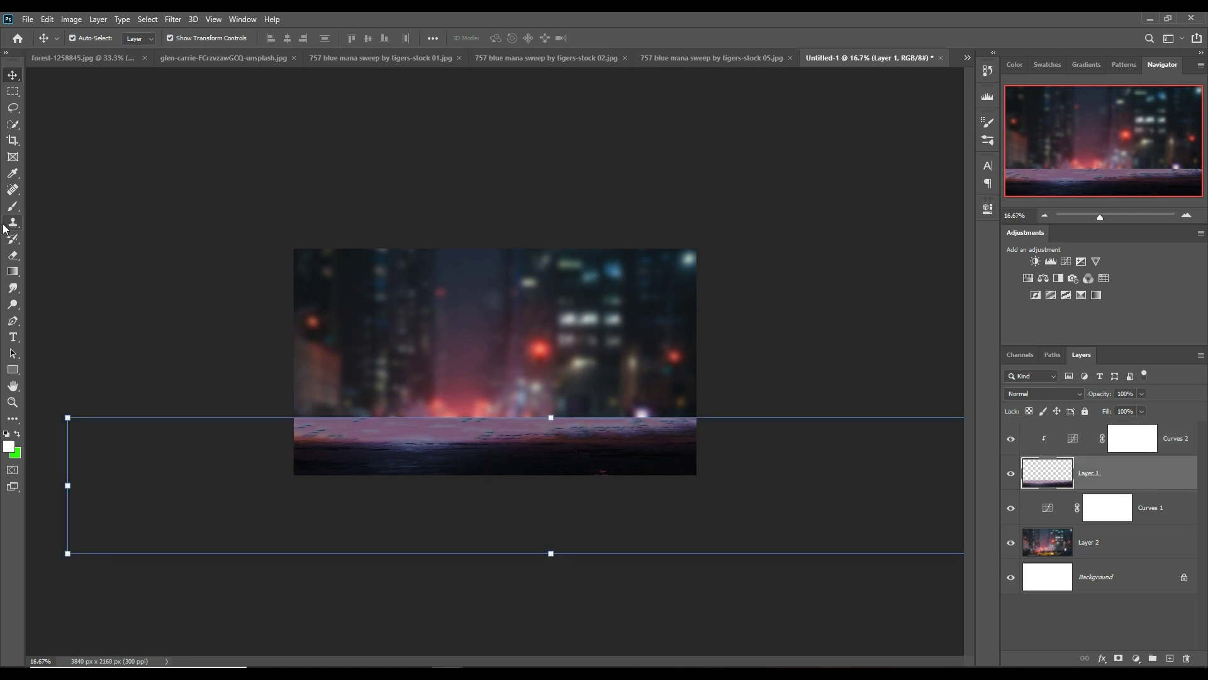
left_click(13, 206)
left_click(9, 446)
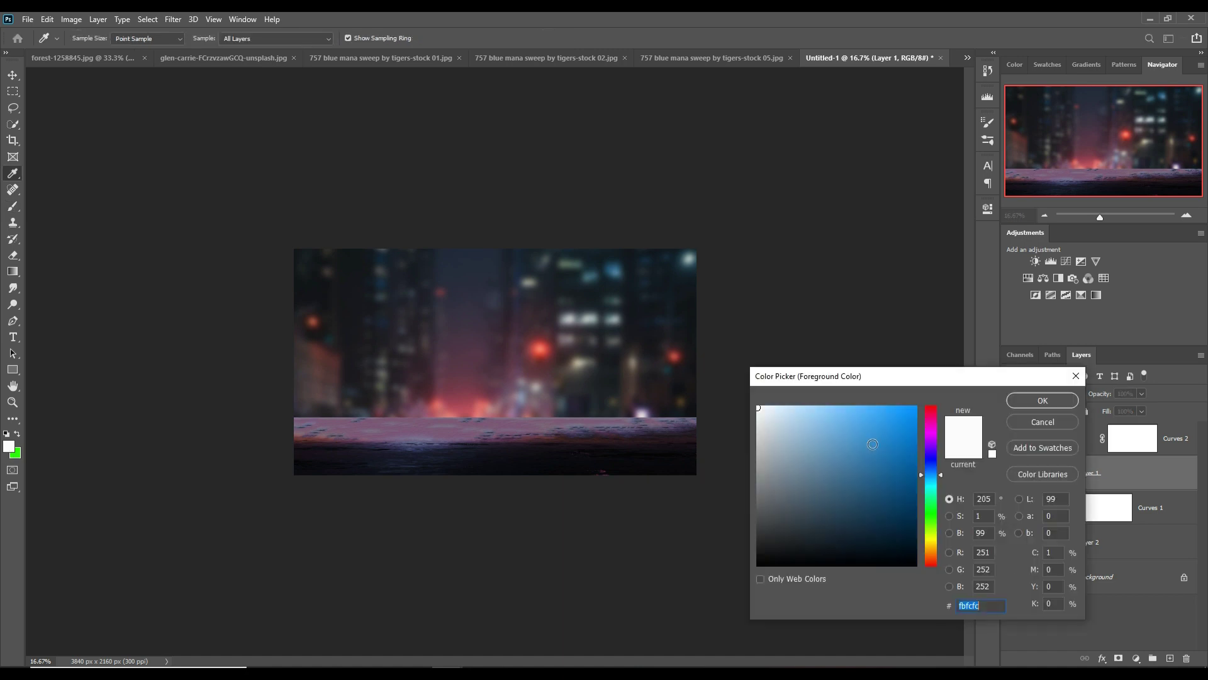
left_click(757, 568)
left_click(1043, 400)
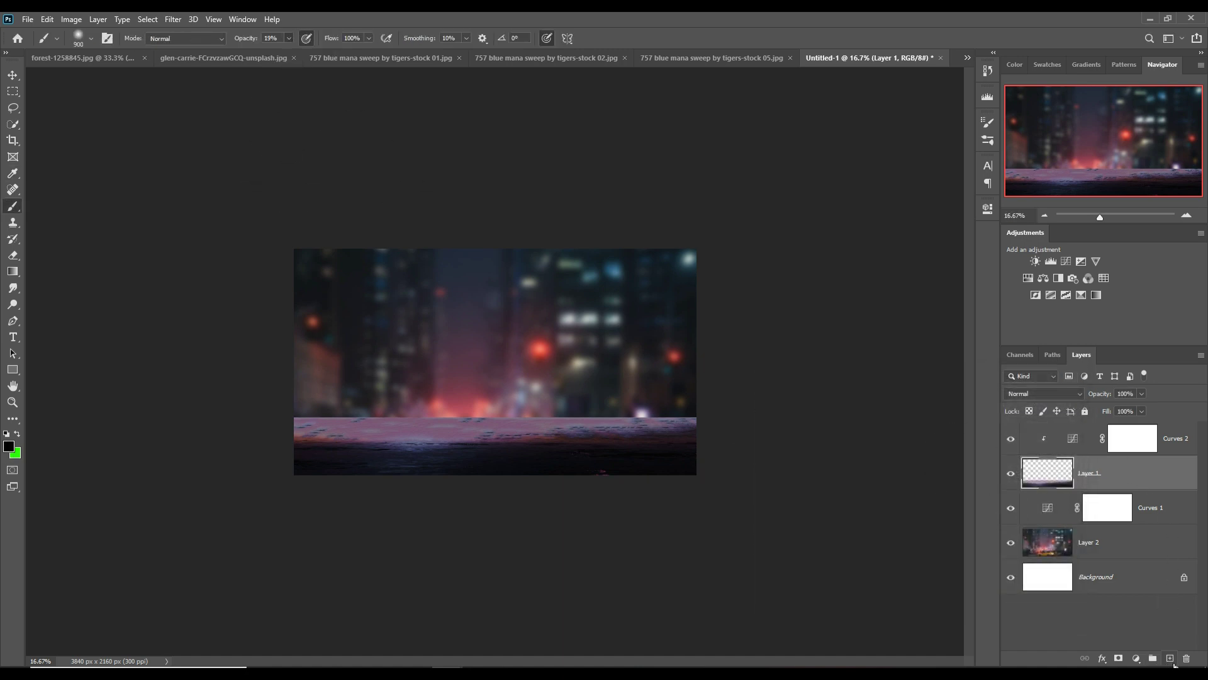
key("ctrl+shift+alt+n")
left_click_drag(429, 494, 890, 504)
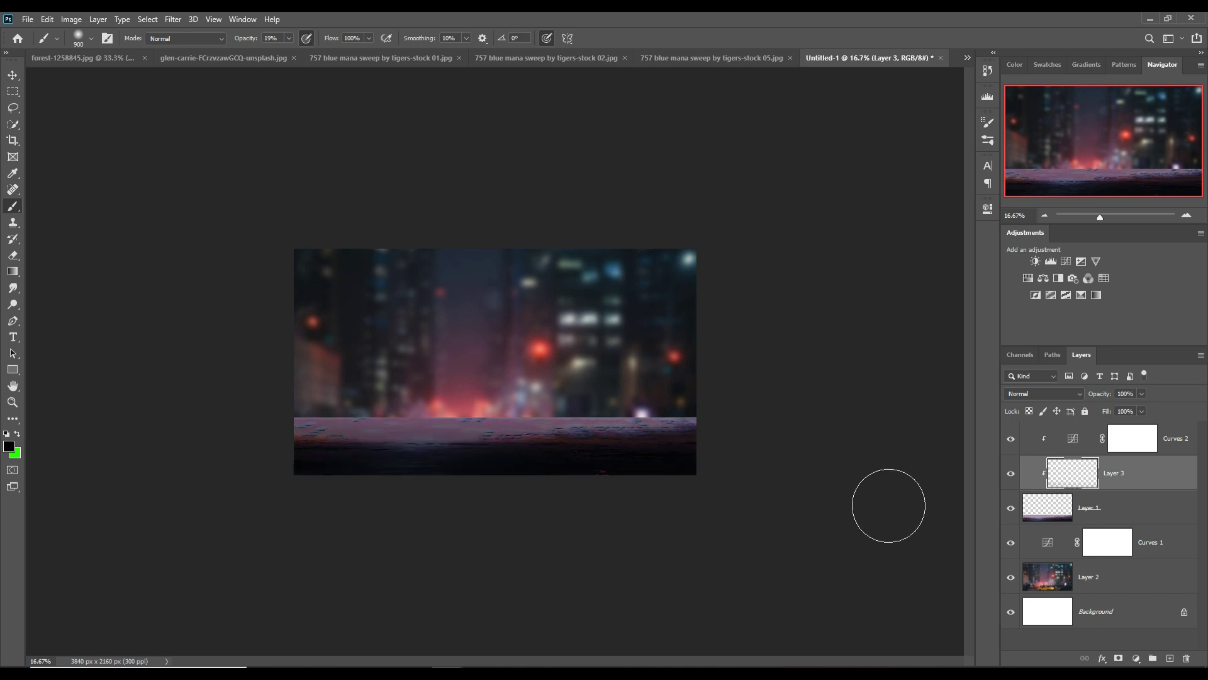
mouse_move(430, 556)
left_mouse_down()
mouse_move(364, 518)
mouse_move(553, 535)
mouse_move(785, 498)
mouse_move(639, 464)
mouse_move(650, 409)
mouse_move(909, 422)
left_mouse_up()
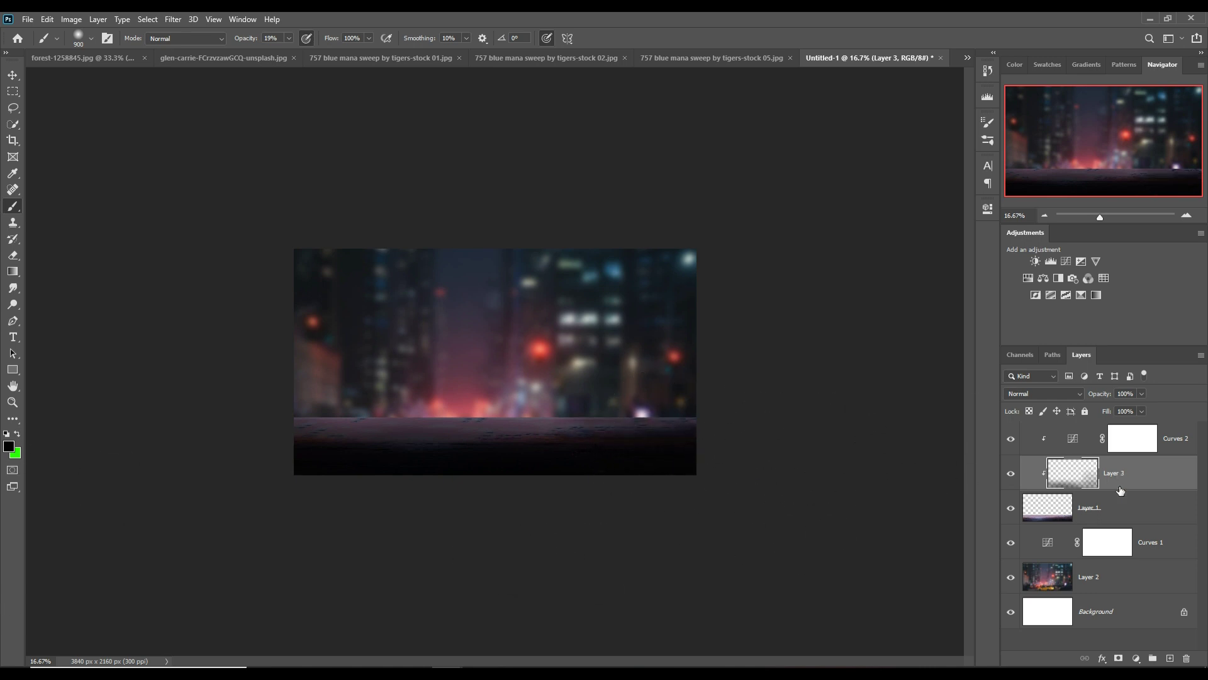
- Add a mask to the road's shadow layer and paint black along the road's upper edge with a 600 px brush at 31% opacity
left_click(1118, 657)
key("d")
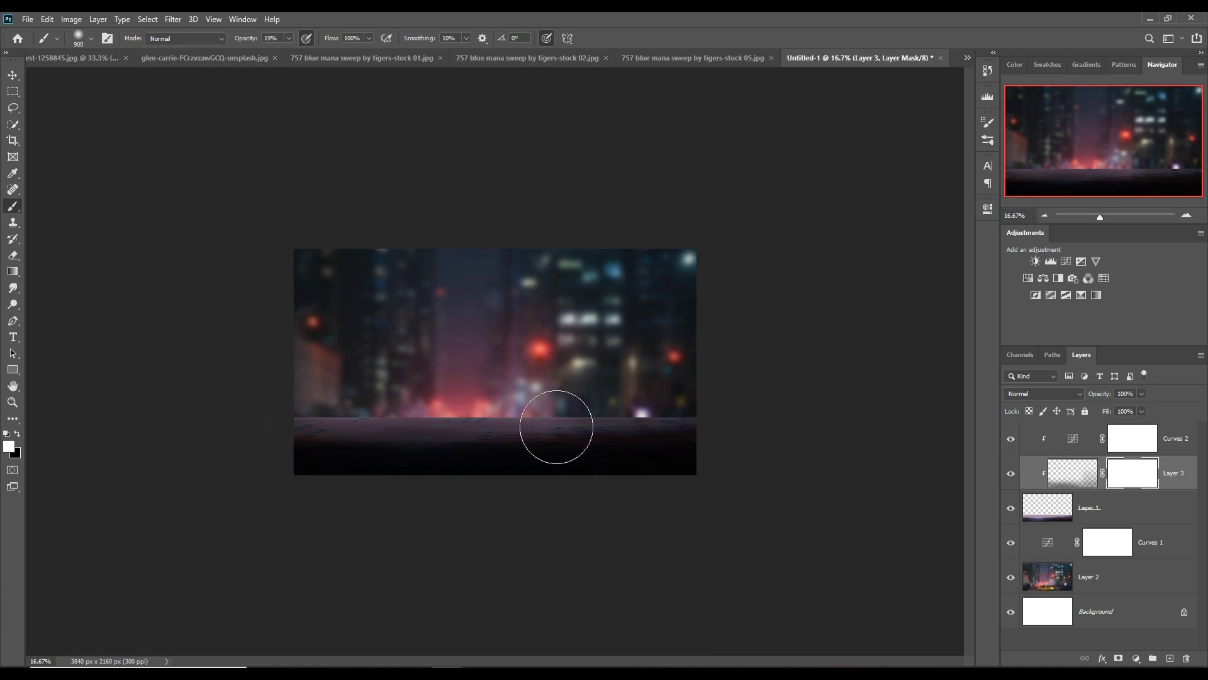
key("bracketleft")
key("bracketleft")
key("bracketleft")
left_click(289, 39)
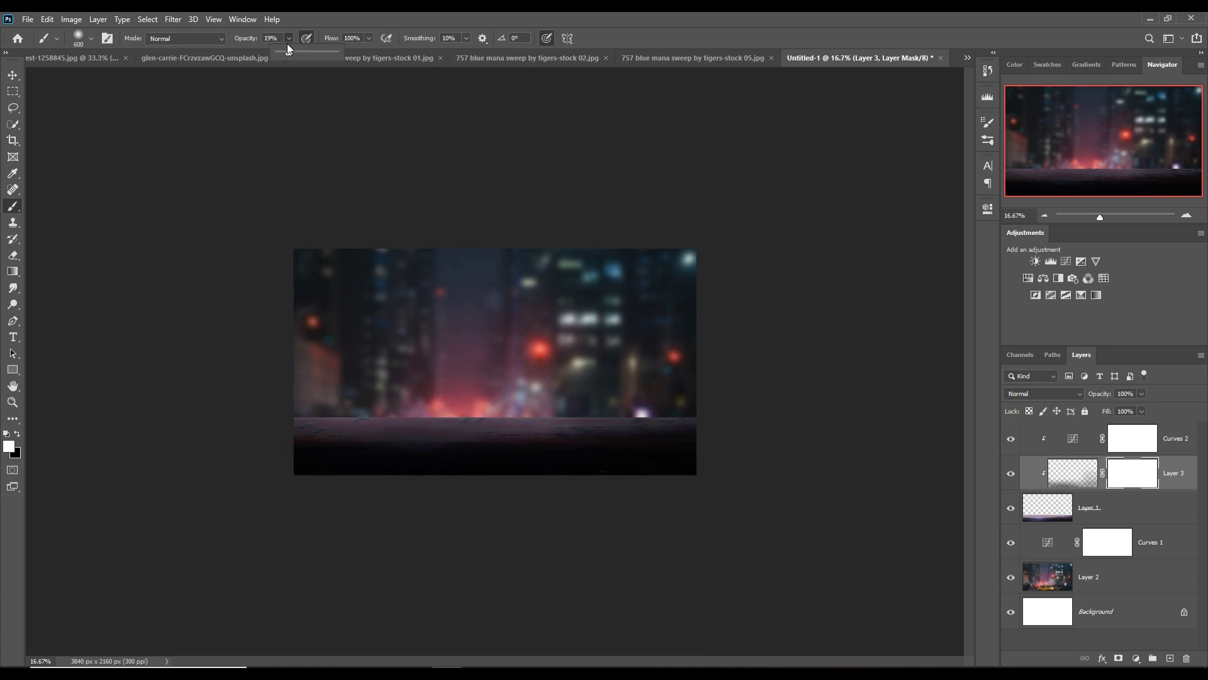
left_click_drag(289, 55, 297, 55)
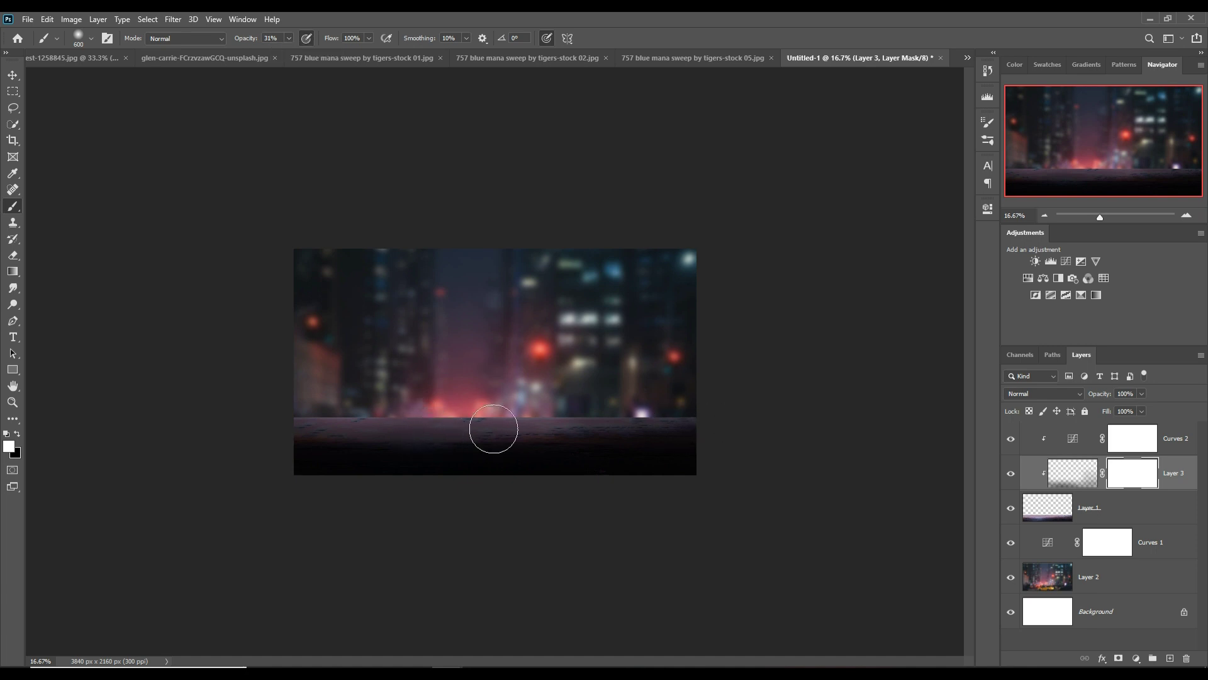
key("x")
mouse_move(367, 423)
left_mouse_down()
mouse_move(658, 418)
mouse_move(347, 421)
mouse_move(674, 418)
mouse_move(364, 423)
mouse_move(635, 423)
left_mouse_up()
- Refine the shadow layer's mask near the road's upper edge with a 250 px black brush
key("bracketleft")
key("bracketleft")
key("bracketleft")
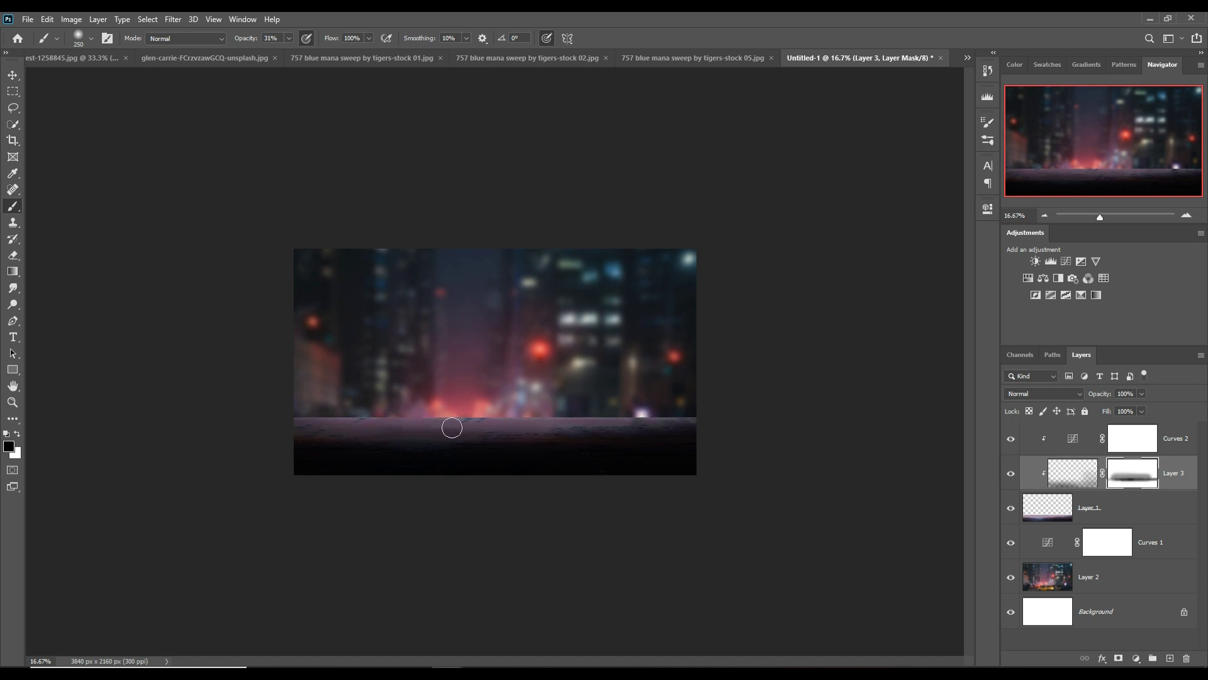
left_click_drag(441, 424, 413, 422)
- Copy the cut-out turtle from its document into the city composite and put the turtle's floating window away
key("v")
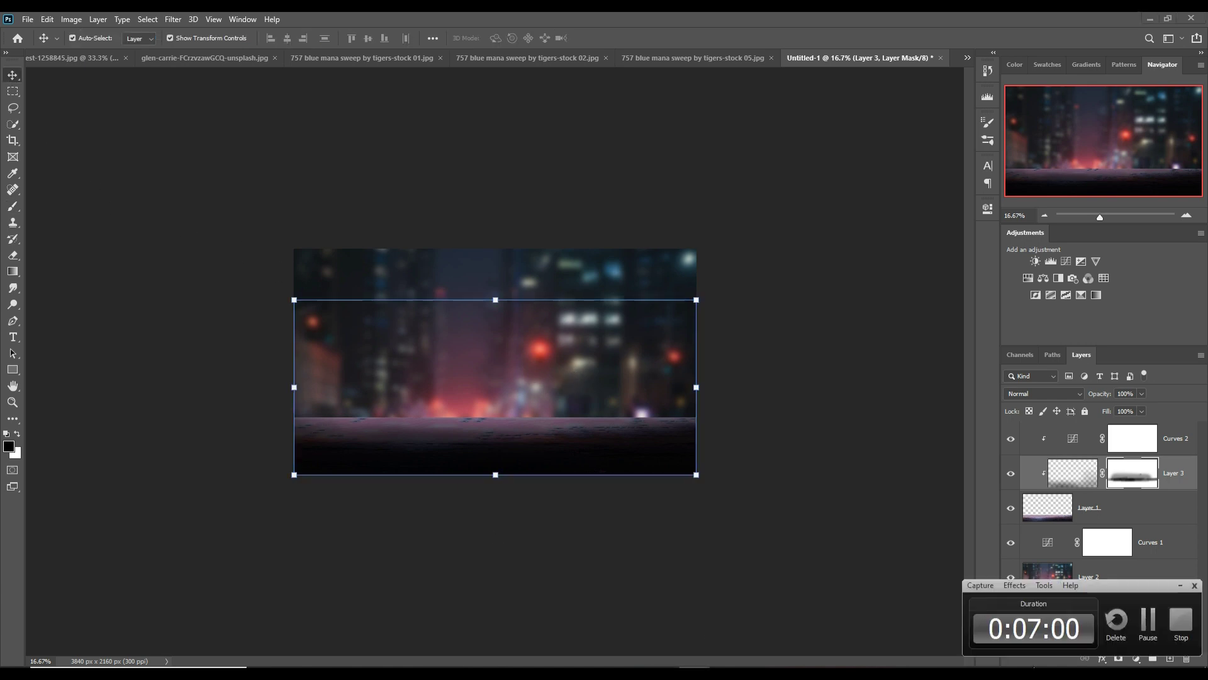
left_click(206, 55)
left_click_drag(205, 65, 839, 182)
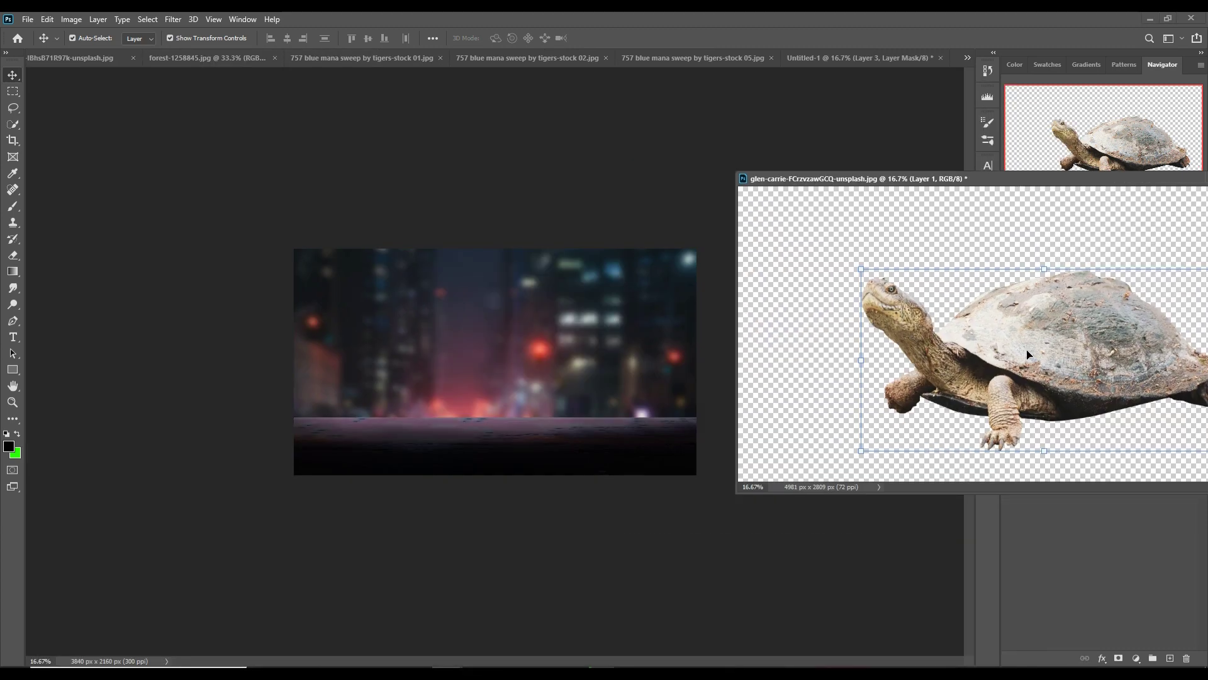
left_click_drag(901, 328, 621, 360)
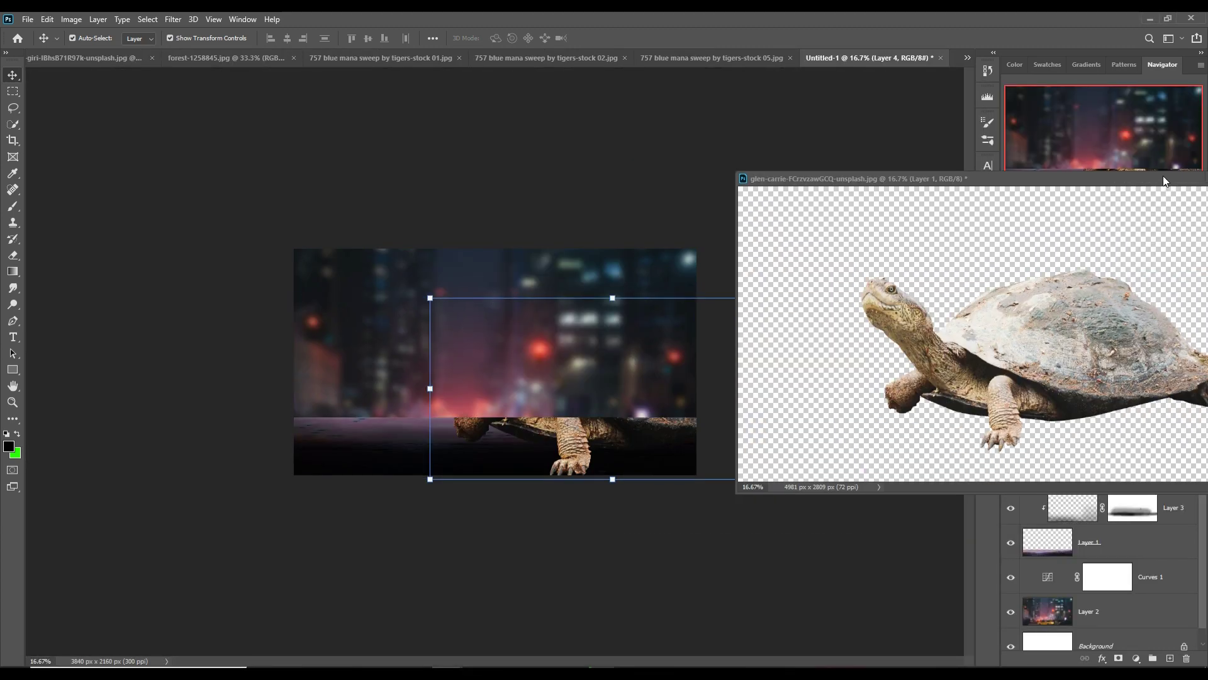
left_click_drag(1164, 182, 714, 312)
double_click(717, 308)
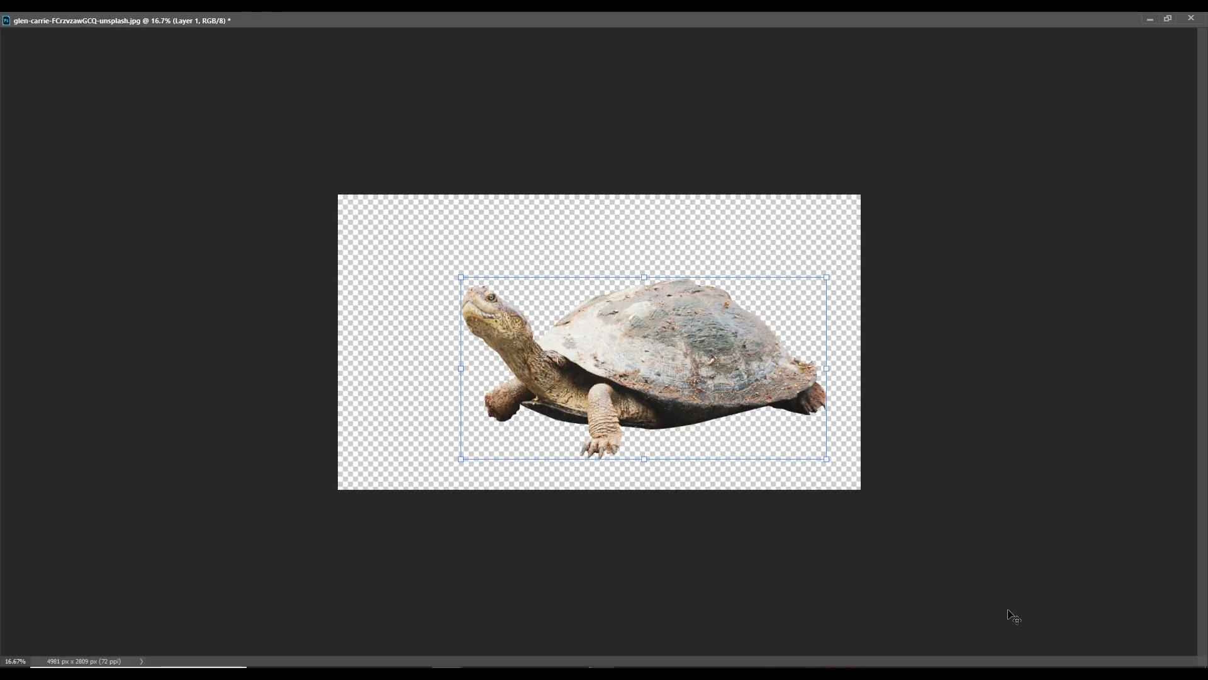
left_click(1173, 19)
left_click(707, 312)
- Move the turtle layer above the road's Curves adjustment and release its clipping mask
left_click_drag(1148, 473, 1145, 436)
right_click(1145, 436)
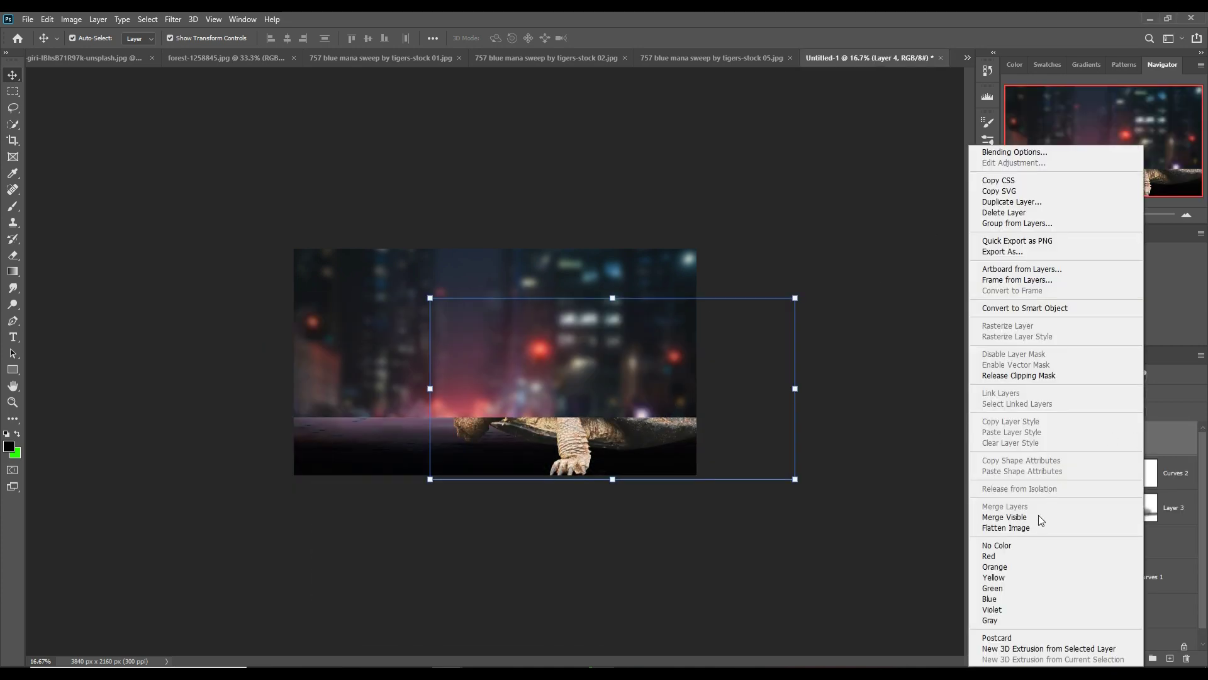
left_click(1038, 376)
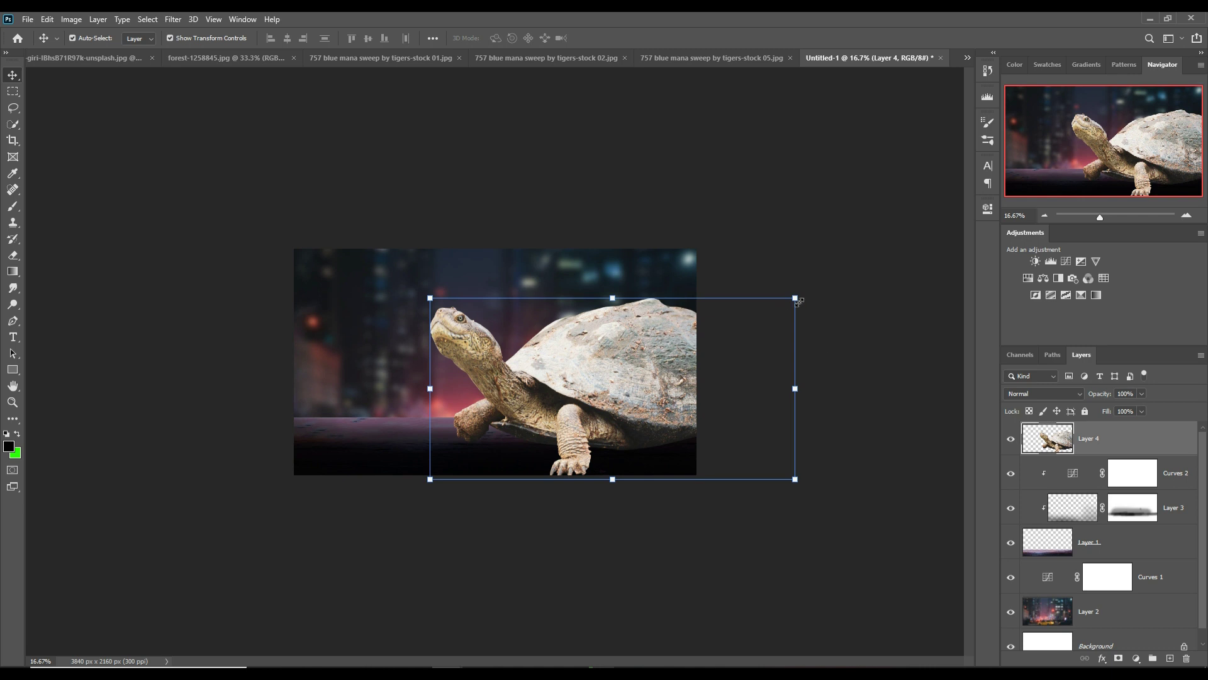
- Scale the turtle to about 81%, rotate it about 4.7° clockwise and place it on the road at the image's lower right
left_click_drag(796, 299, 753, 330)
left_click_drag(534, 419, 599, 421)
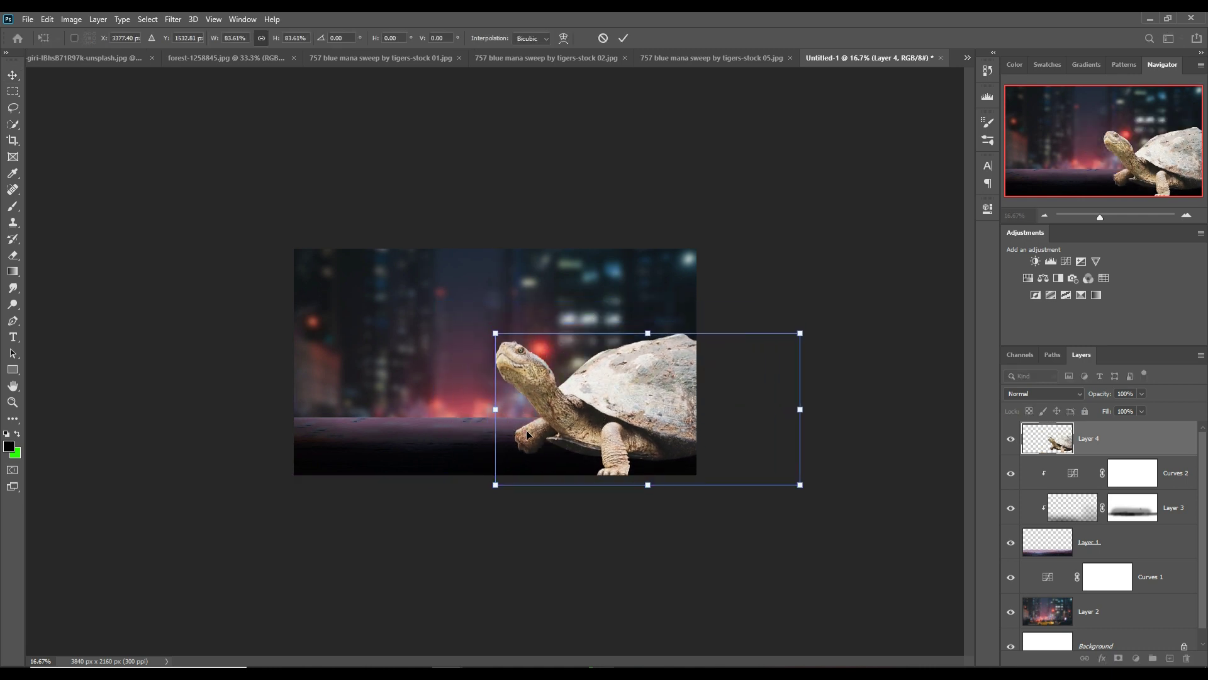
left_click_drag(840, 323, 838, 340)
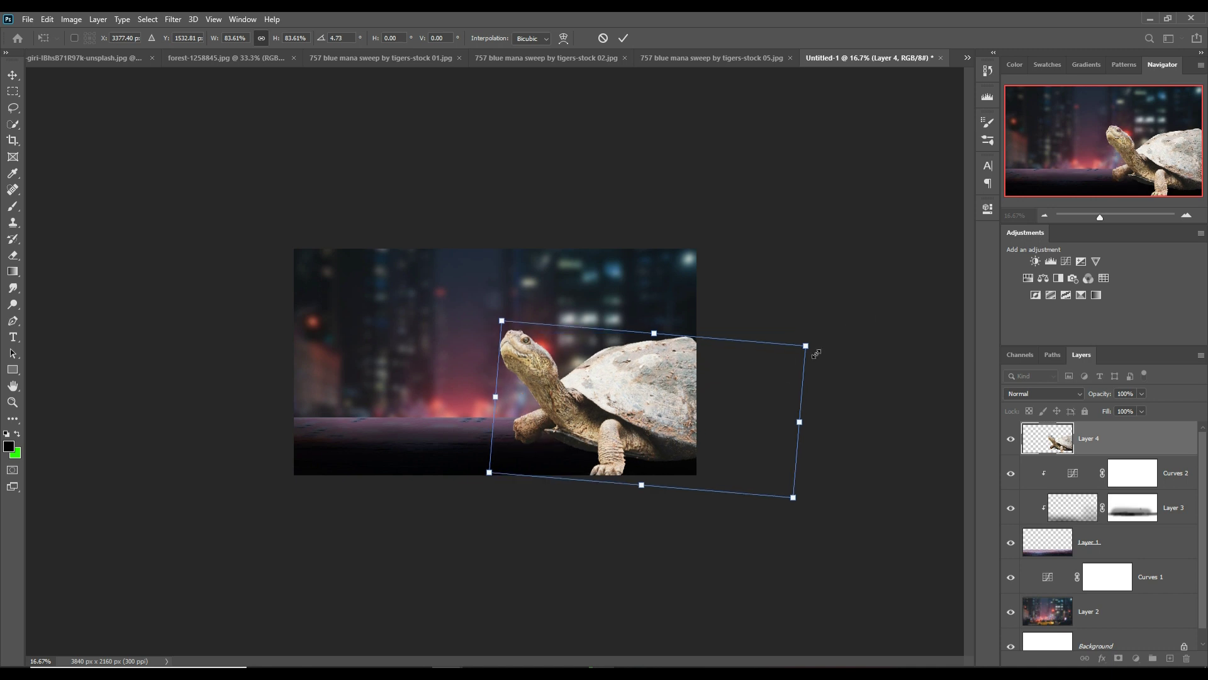
left_click_drag(816, 354, 805, 355)
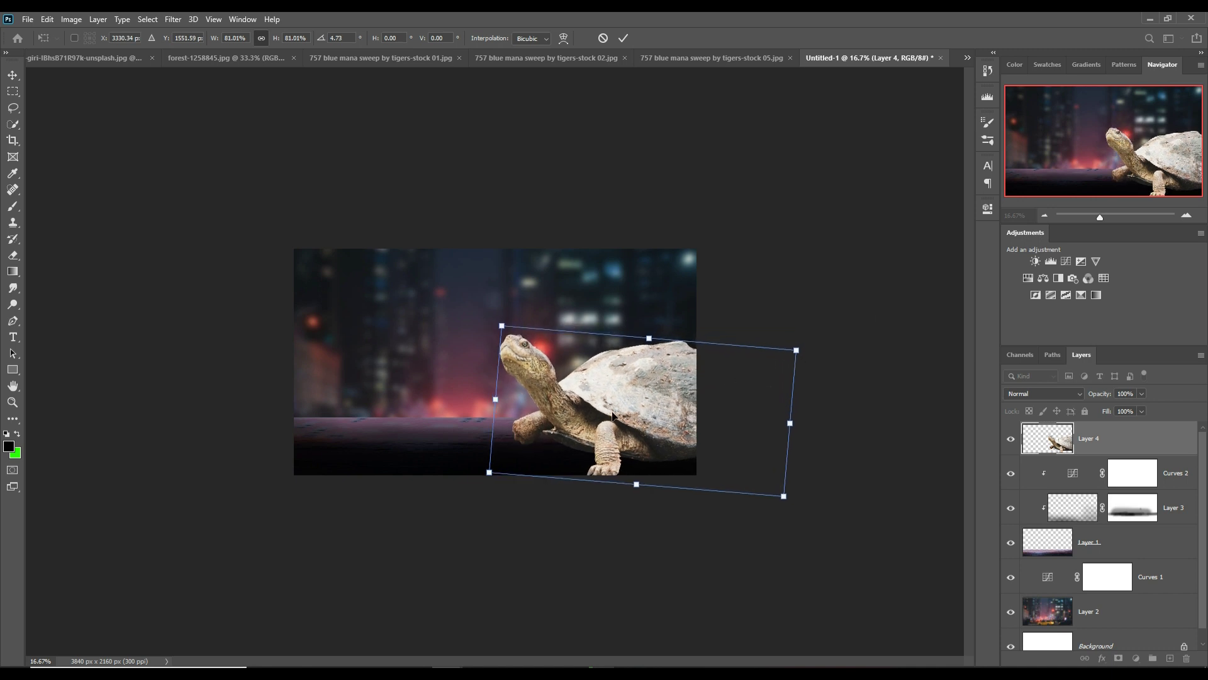
left_click(624, 39)
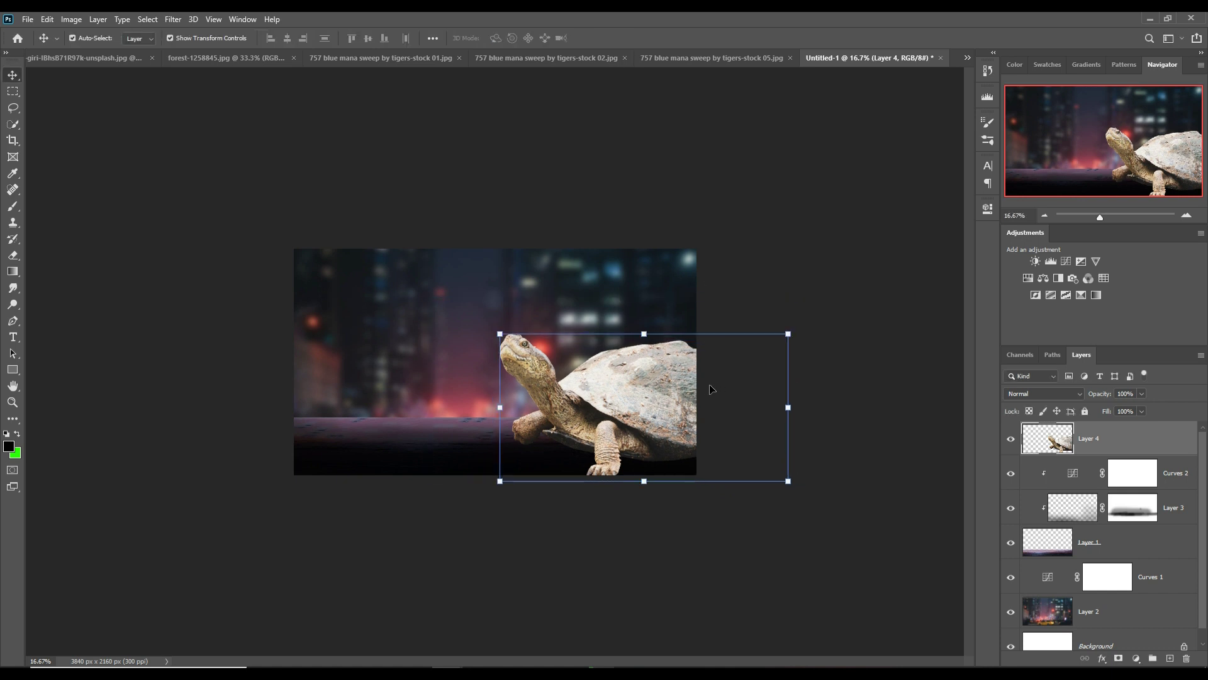
- Add a Curves adjustment clipped to the turtle layer and pull its midtones down to darken the turtle
left_click(1137, 658)
left_click(1126, 496)
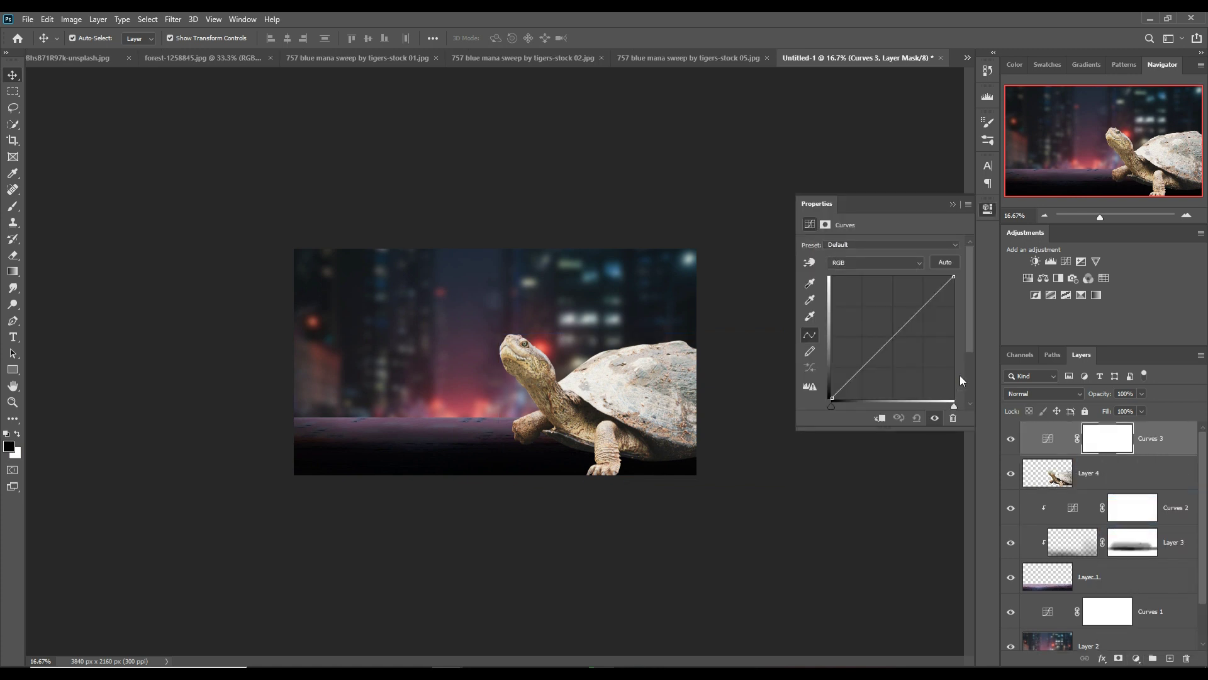
left_click(898, 419)
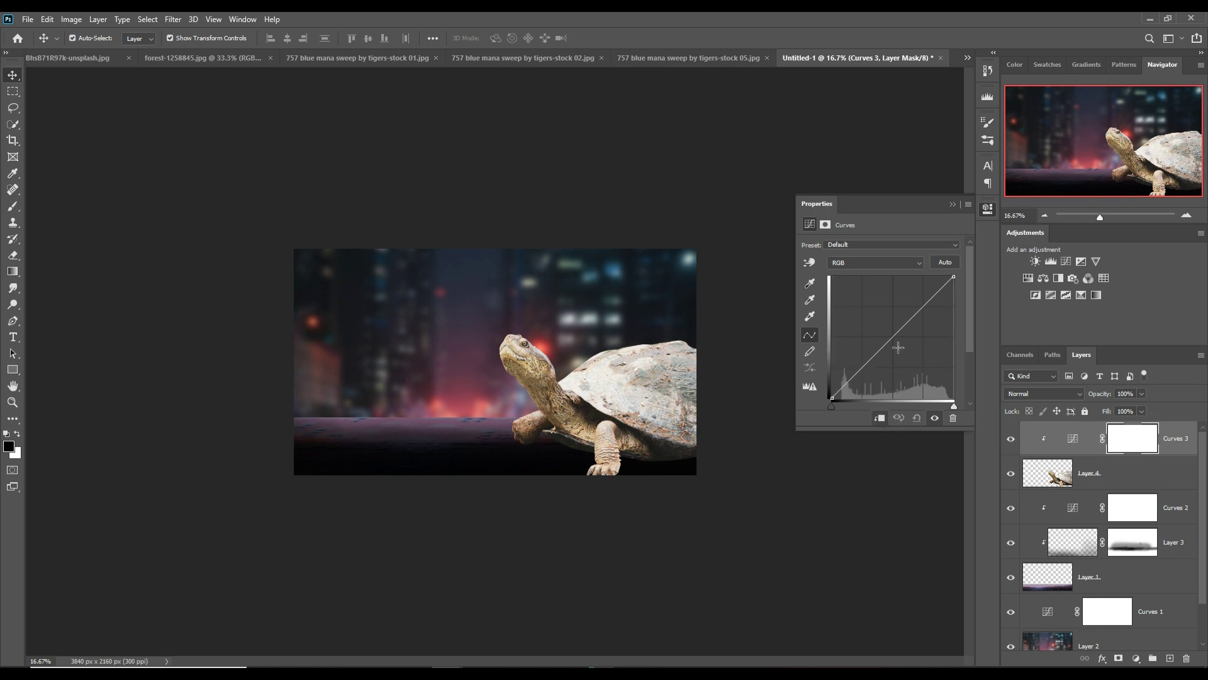
left_click_drag(898, 347, 912, 360)
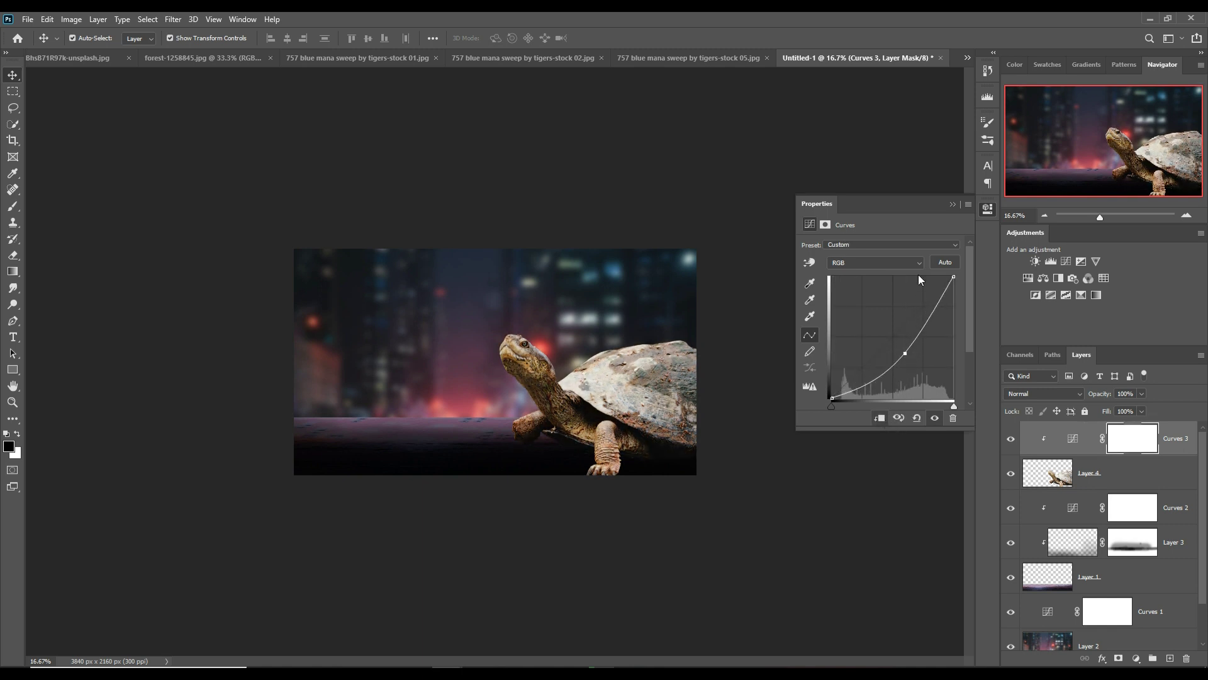
left_click(953, 206)
- Add a clipped Exposure adjustment above the turtle's Curves adjustment and set its exposure to -0.83
left_click(1170, 473)
left_click(1136, 658)
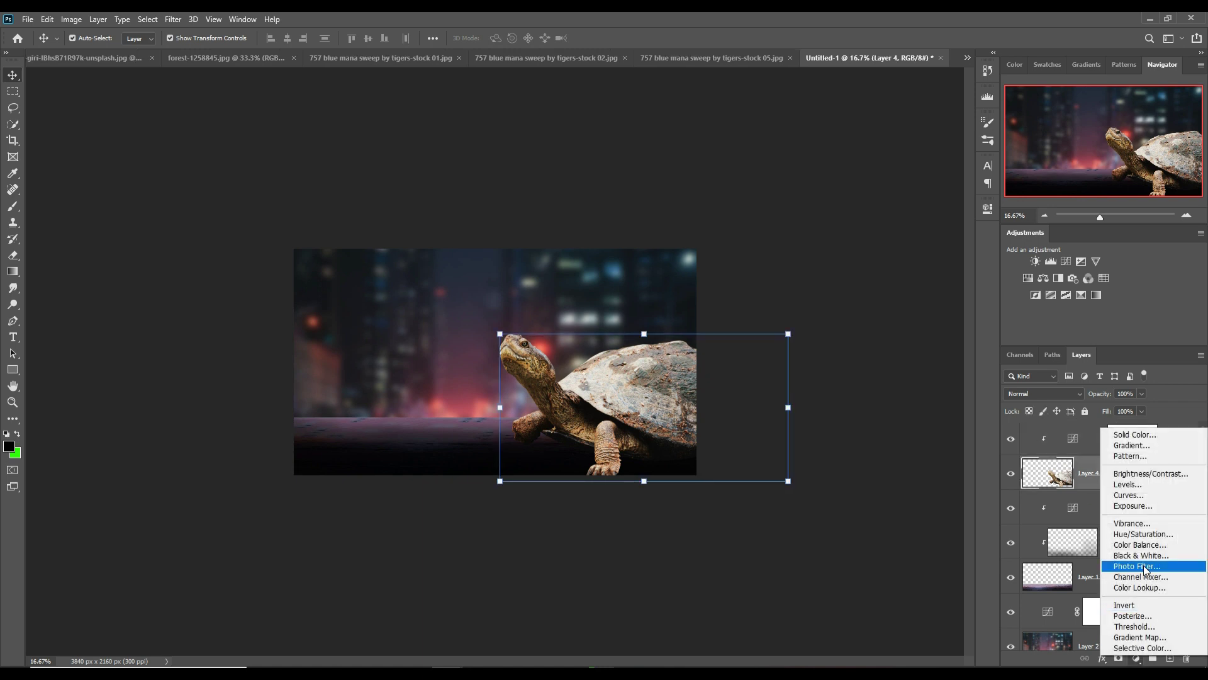
left_click(1151, 500)
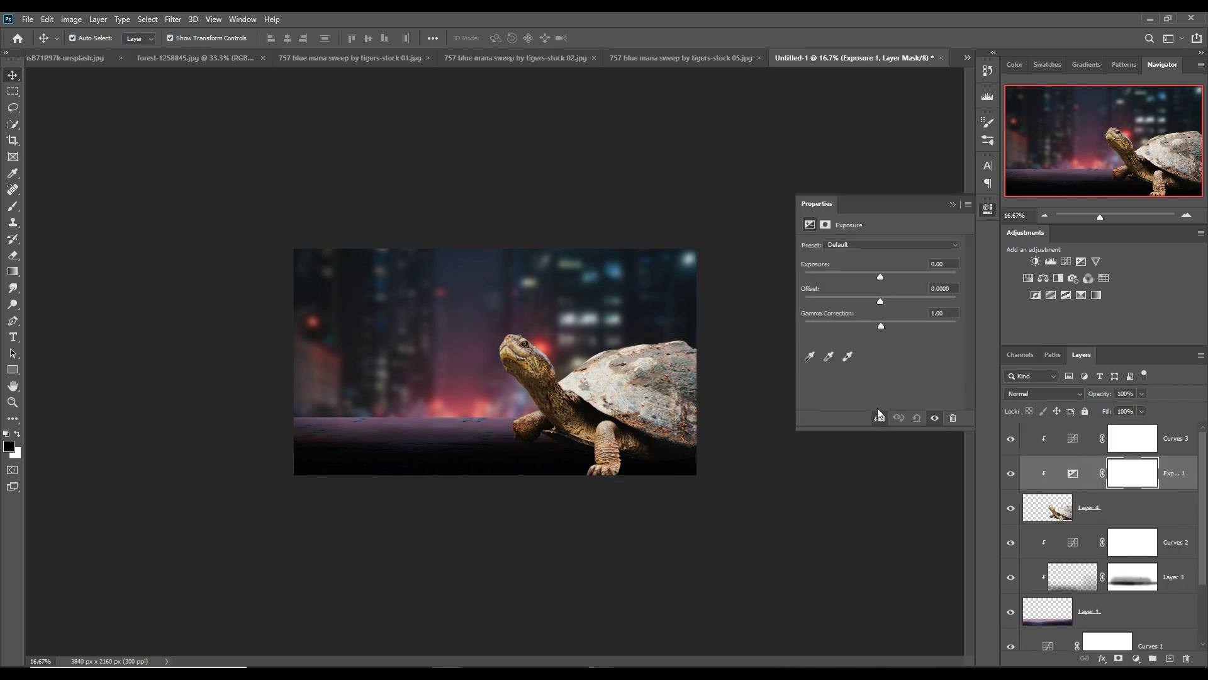
left_click_drag(1186, 472, 1178, 439)
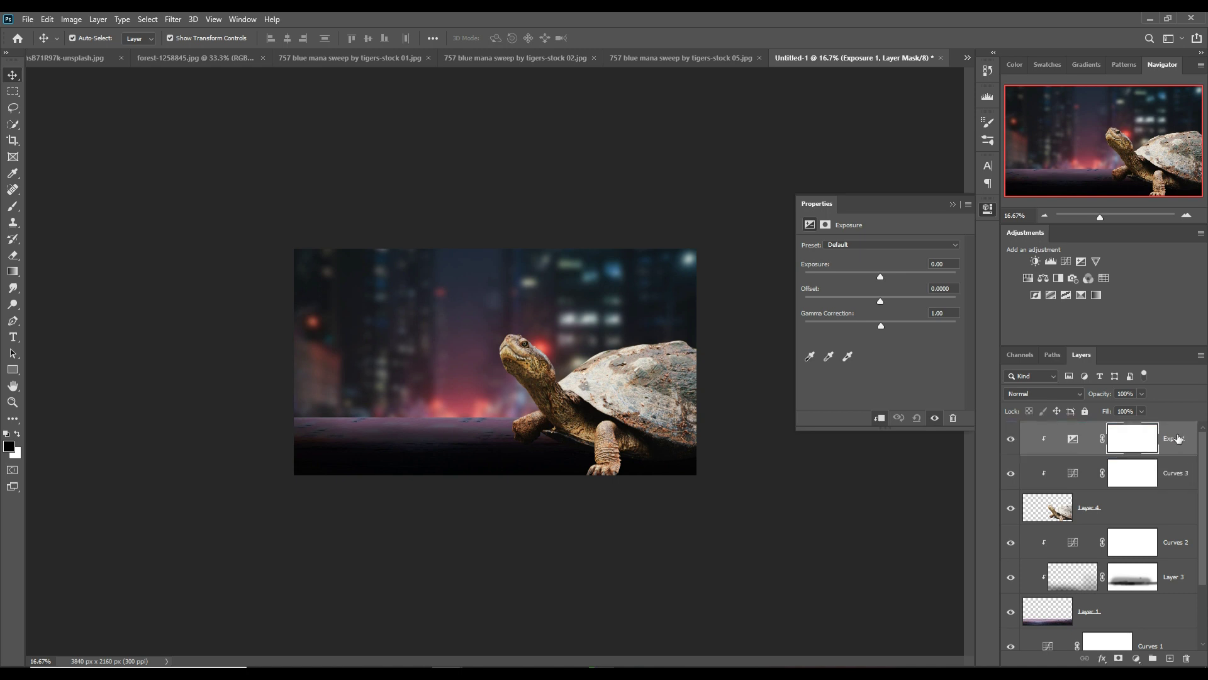
left_click_drag(883, 277, 871, 274)
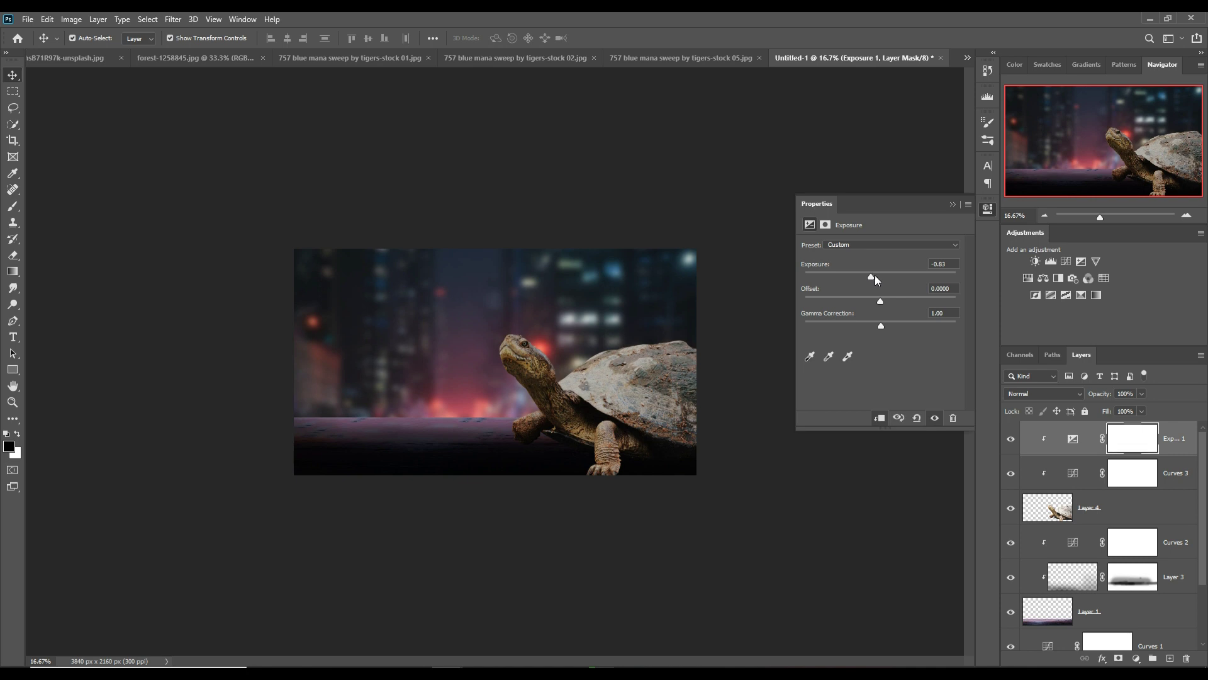
left_click(953, 204)
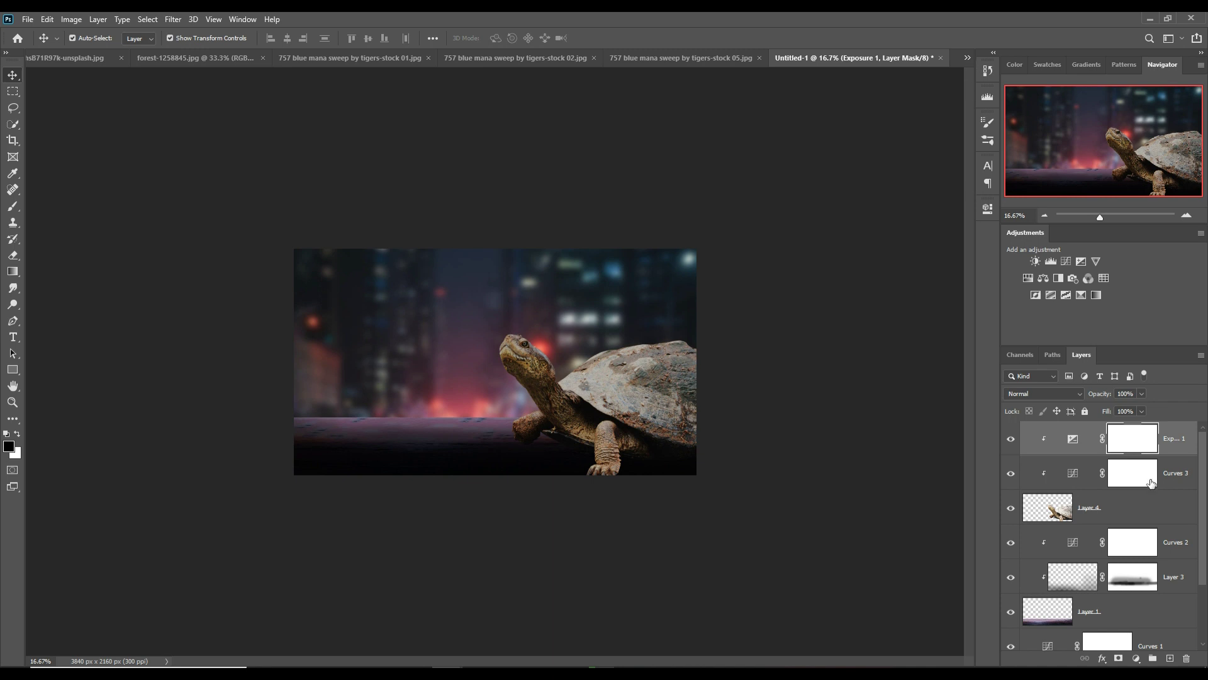
- On a new top layer, paint black shadows around the turtle's feet using Soft Round Pressure Opacity at 31%, first at 600 px and finally at 175 px
left_click(1170, 658)
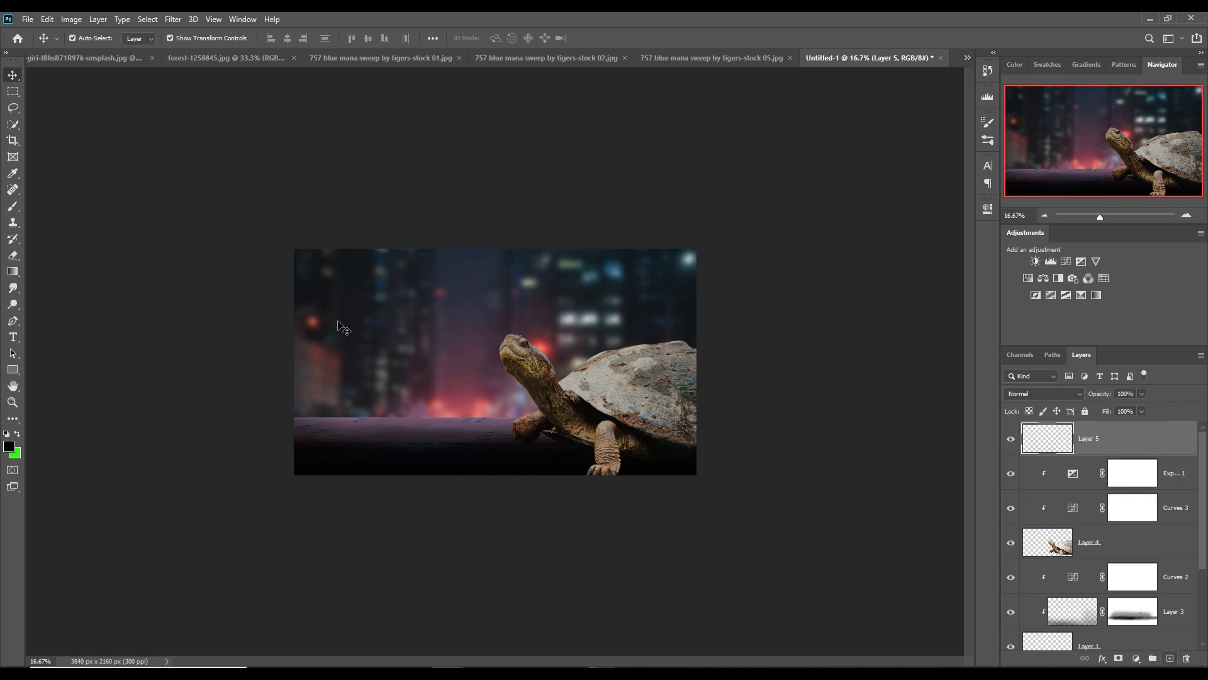
left_click(12, 206)
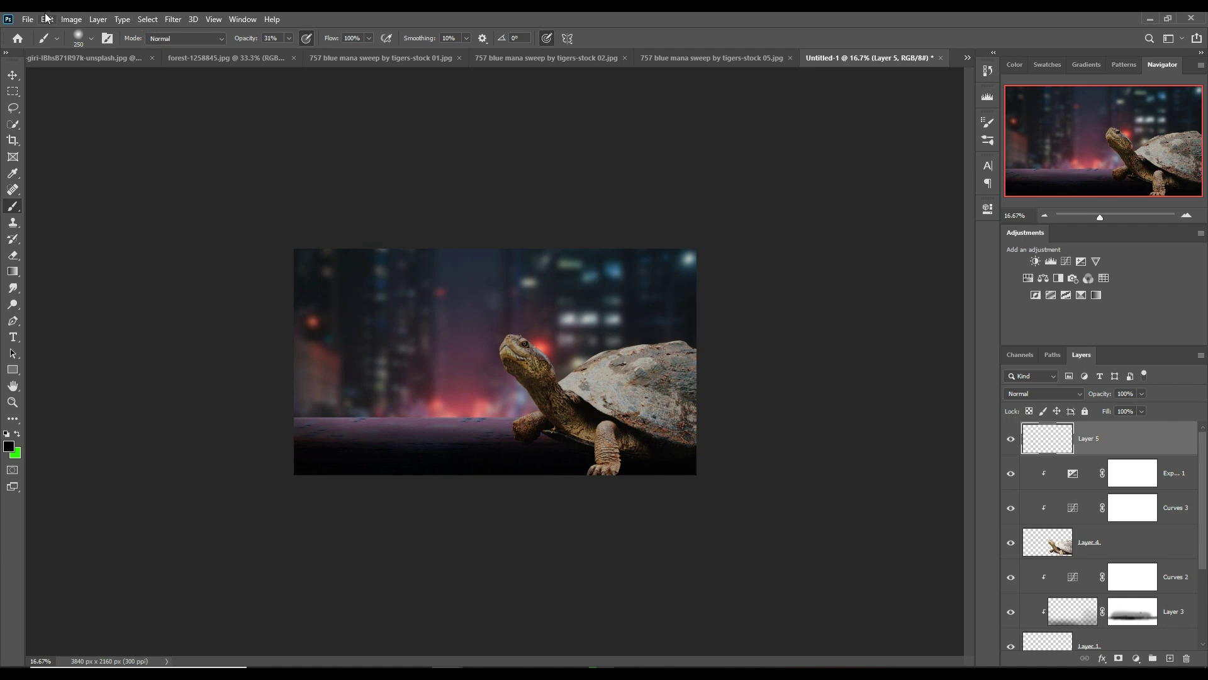
left_click(91, 39)
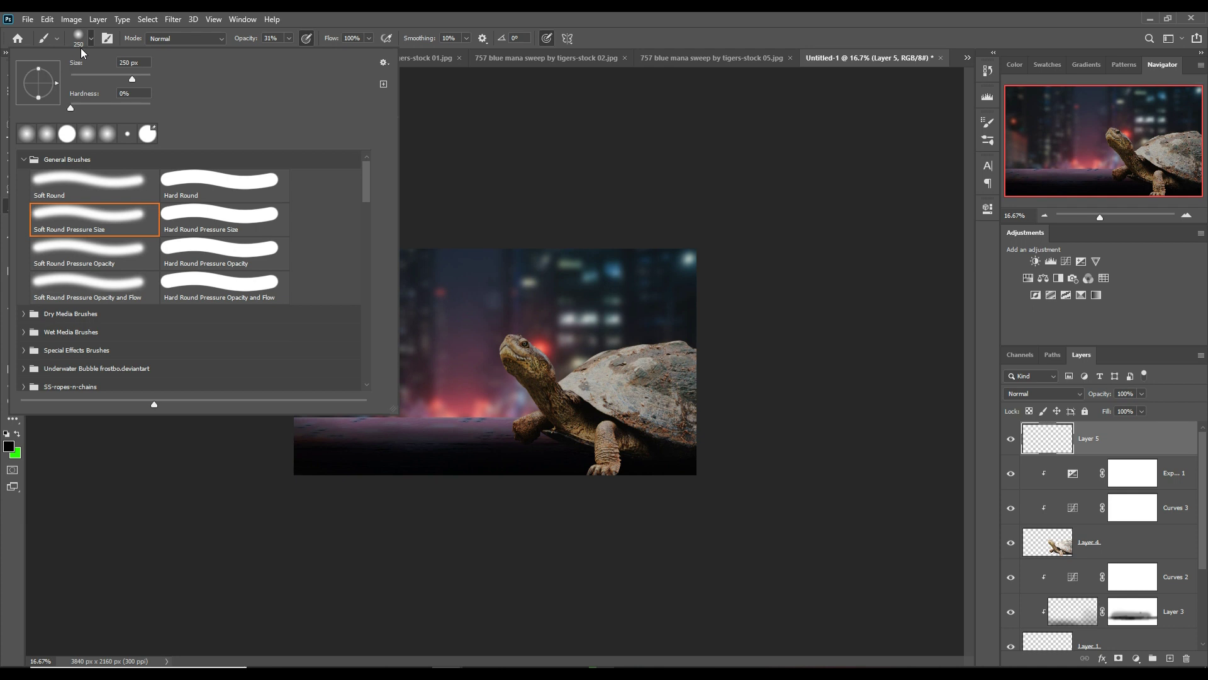
left_click(93, 260)
left_click(451, 371)
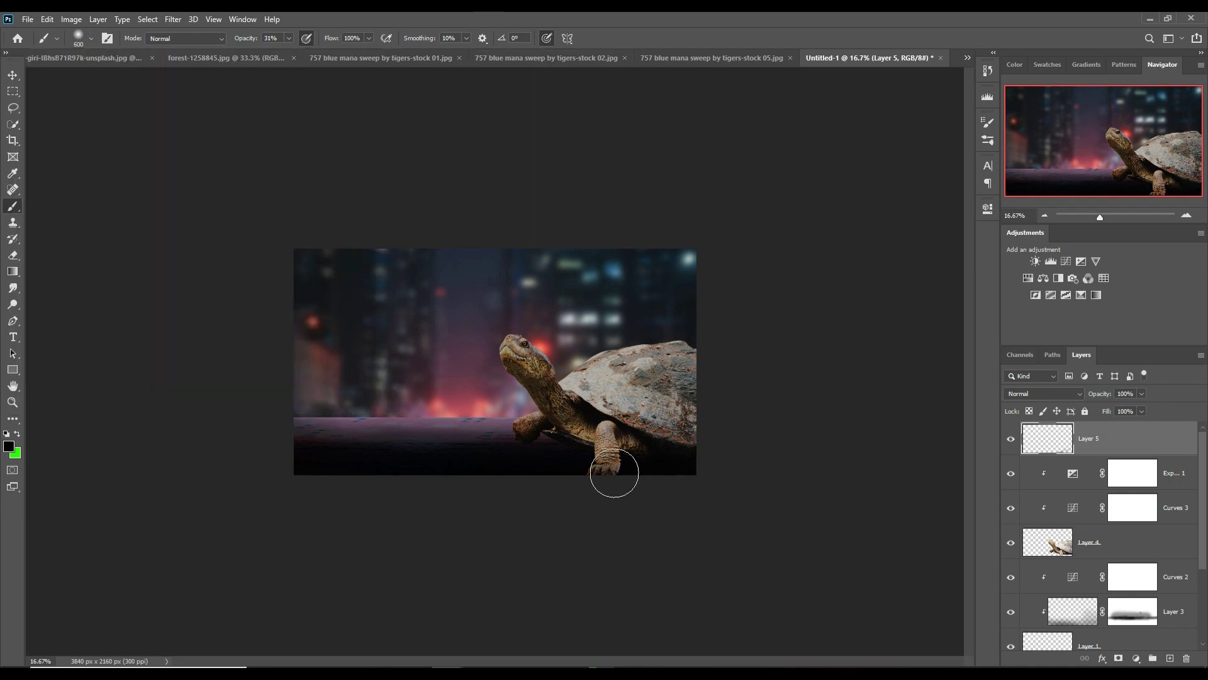
mouse_move(614, 472)
left_mouse_down()
mouse_move(553, 461)
mouse_move(559, 480)
mouse_move(584, 487)
mouse_move(688, 471)
mouse_move(555, 478)
left_mouse_up()
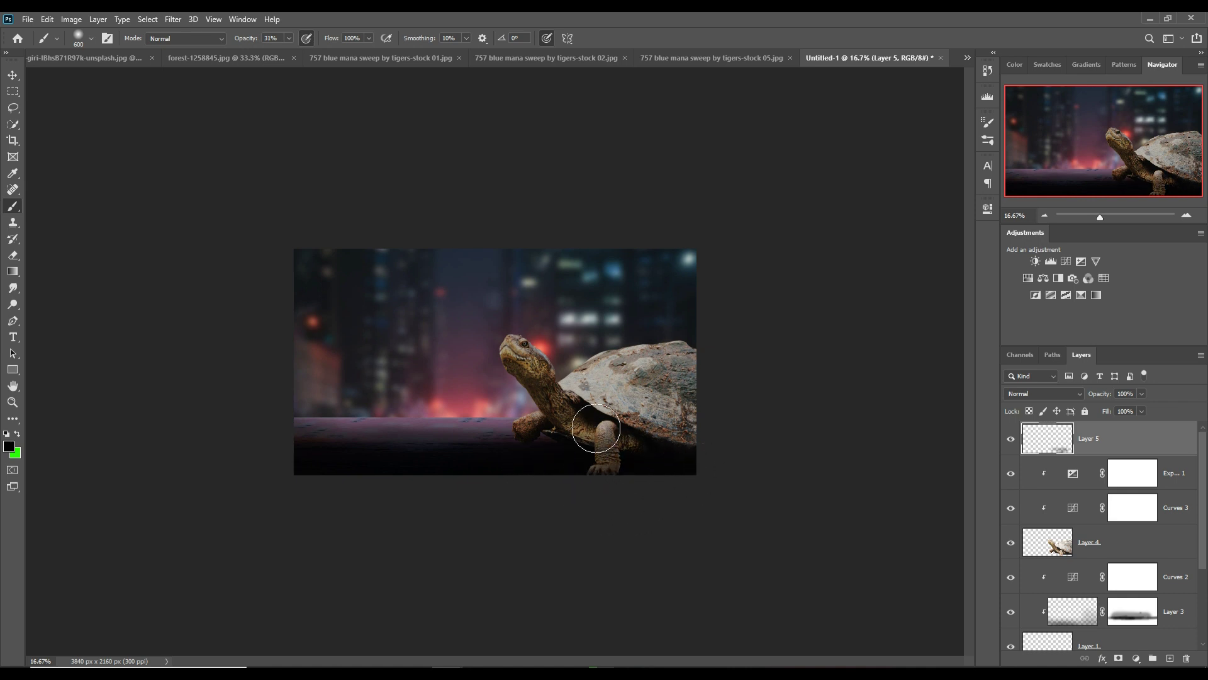
key("bracketleft")
key("bracketleft")
key("bracketleft")
key("bracketleft")
key("bracketleft")
key("bracketleft")
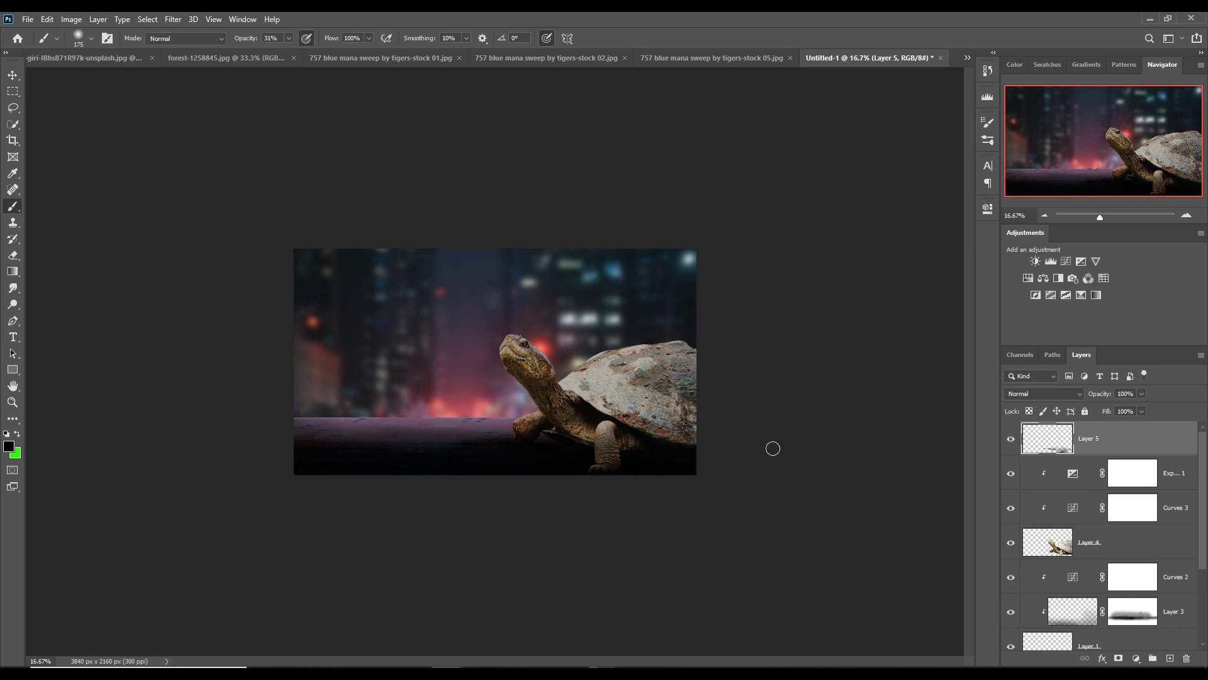
- Crop the butterfly photo tightly to a roughly square area around the butterfly
left_click(10, 76)
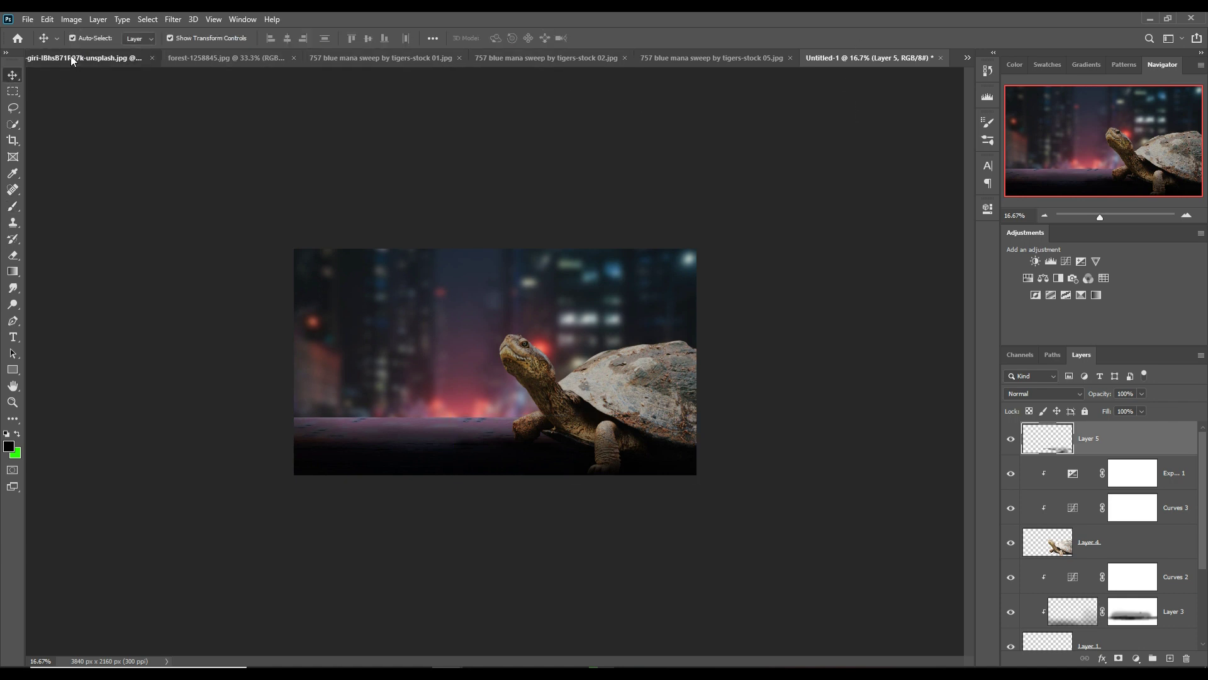
left_click(70, 58)
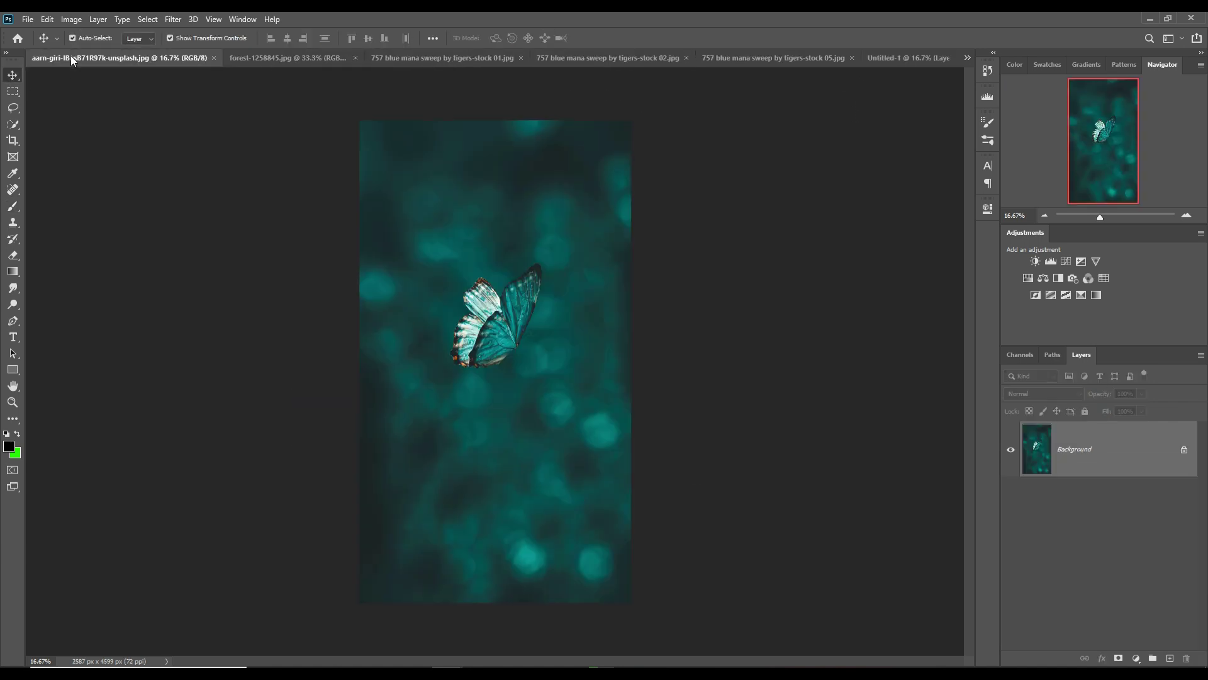
left_click(13, 139)
left_click_drag(450, 269, 562, 383)
key("Escape")
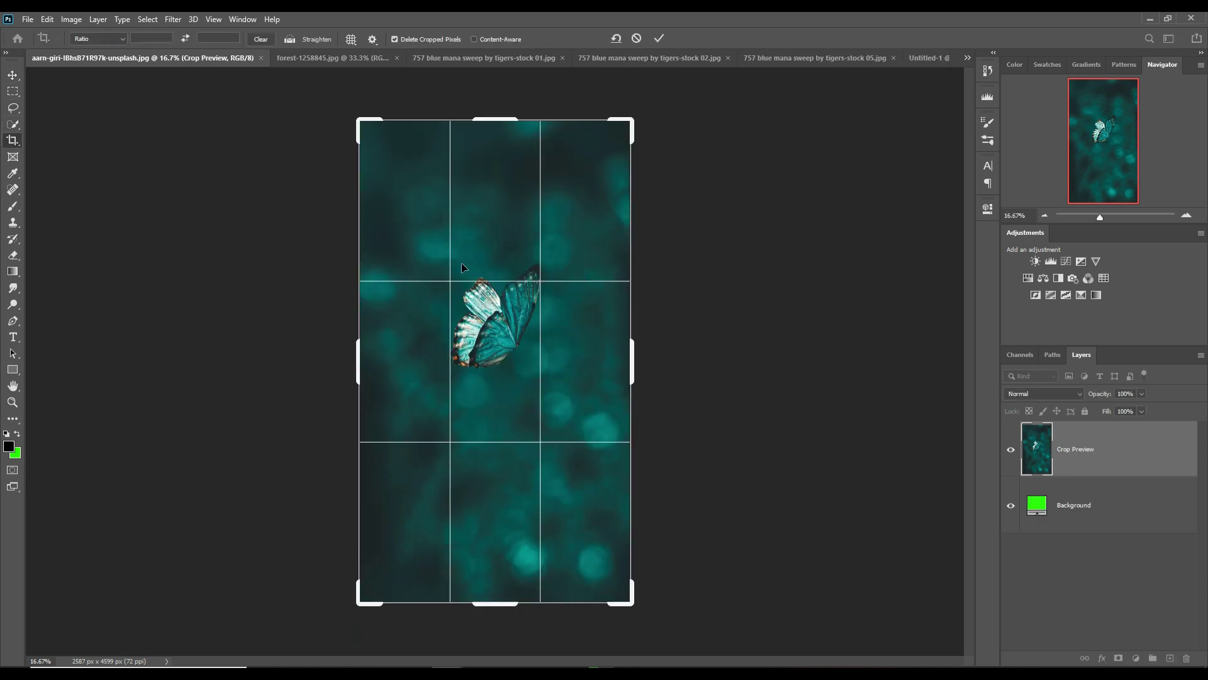
left_click_drag(503, 138, 509, 189)
left_click_drag(508, 540, 504, 420)
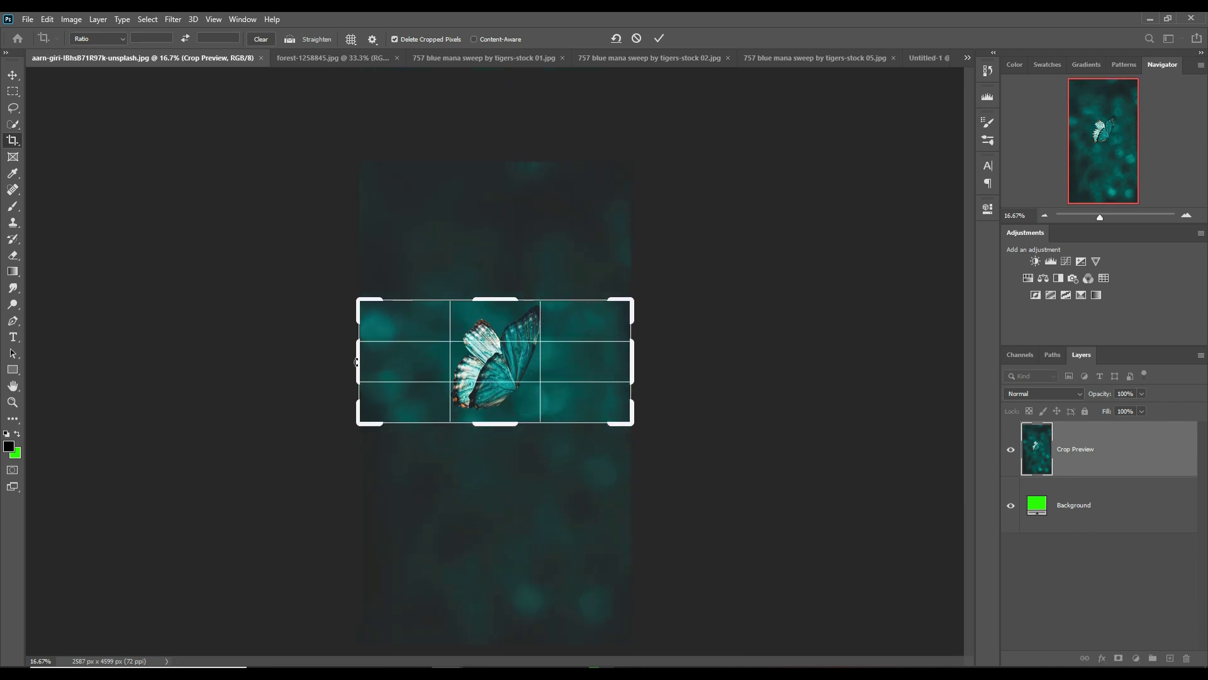
left_click_drag(362, 371, 398, 367)
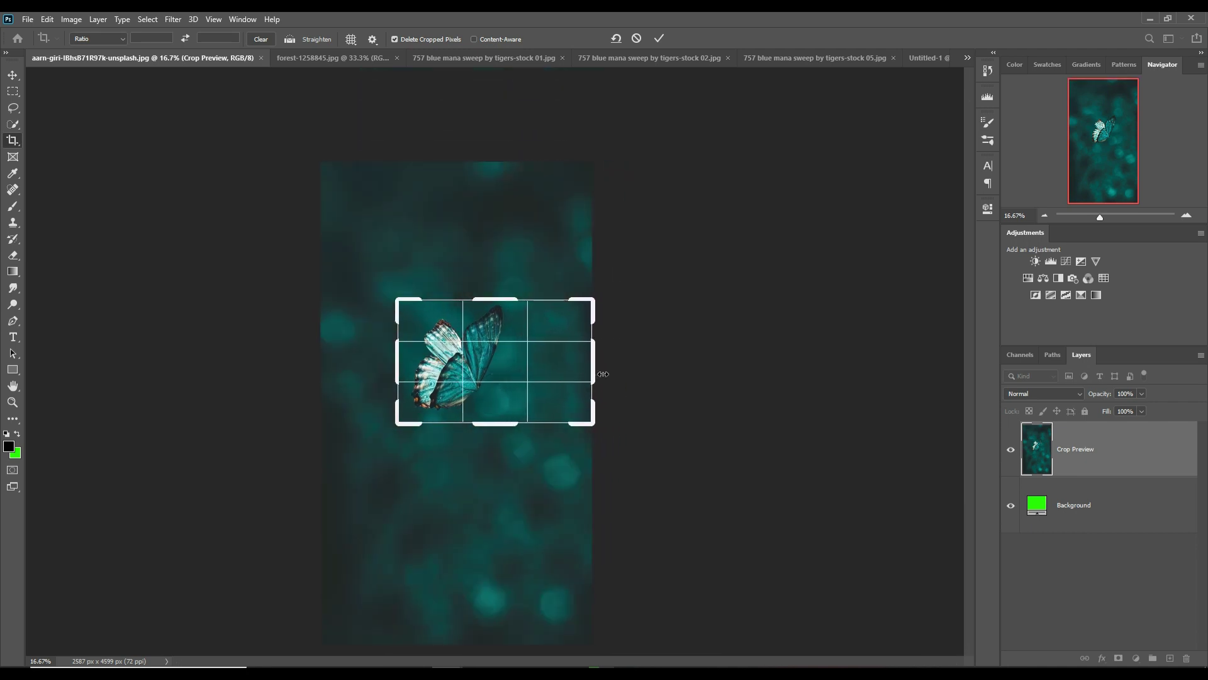
left_click_drag(560, 371, 568, 366)
left_click(660, 38)
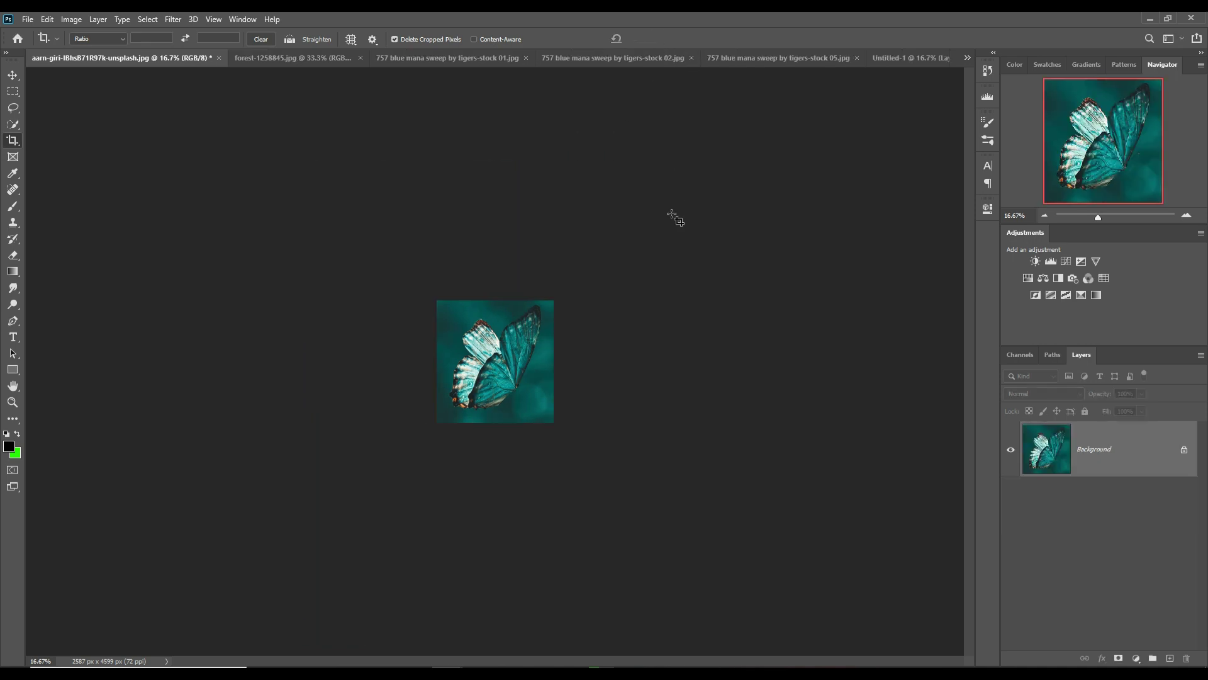
- Select the butterfly with the Subject selection and copy the cut-out into the turtle composite as a new top layer
left_click(147, 19)
left_click(163, 165)
left_click(13, 75)
left_click_drag(102, 58, 772, 167)
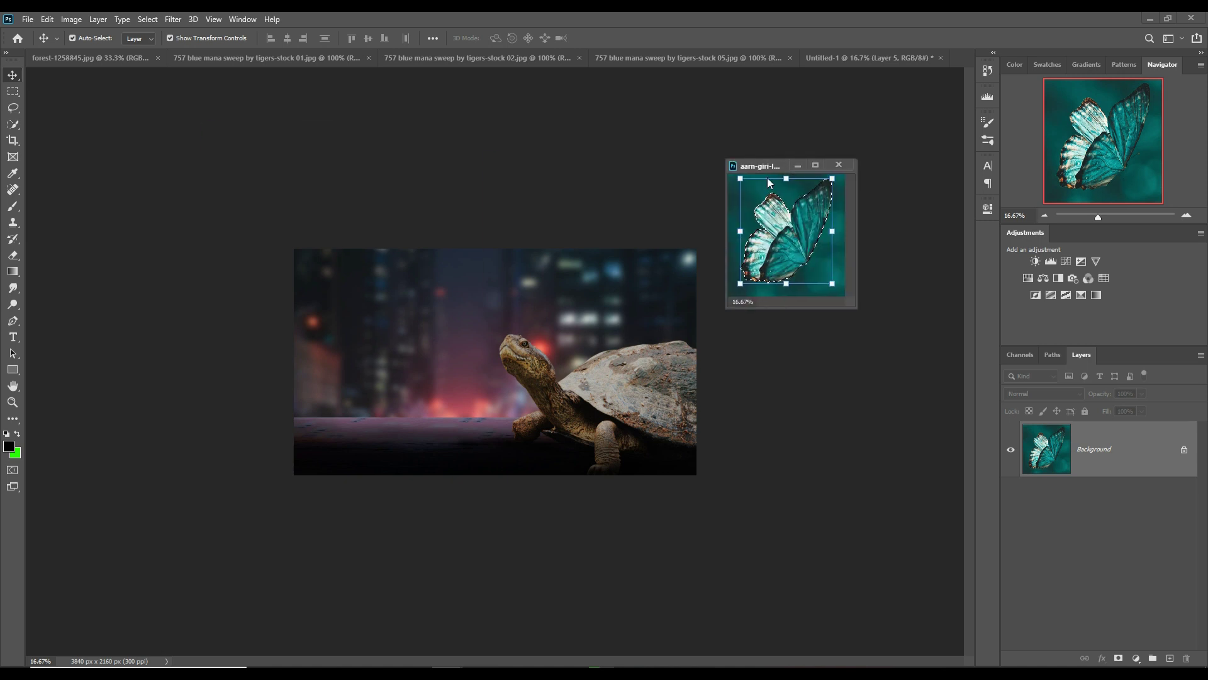
left_click_drag(796, 235, 462, 307)
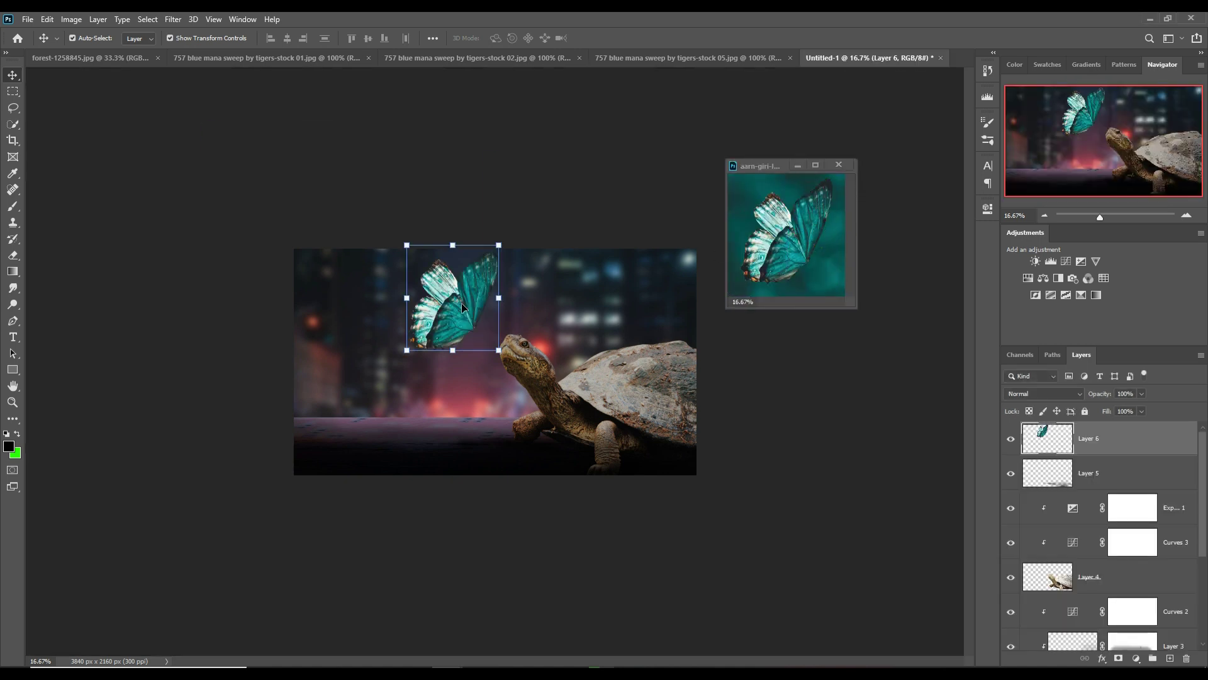
left_click(796, 165)
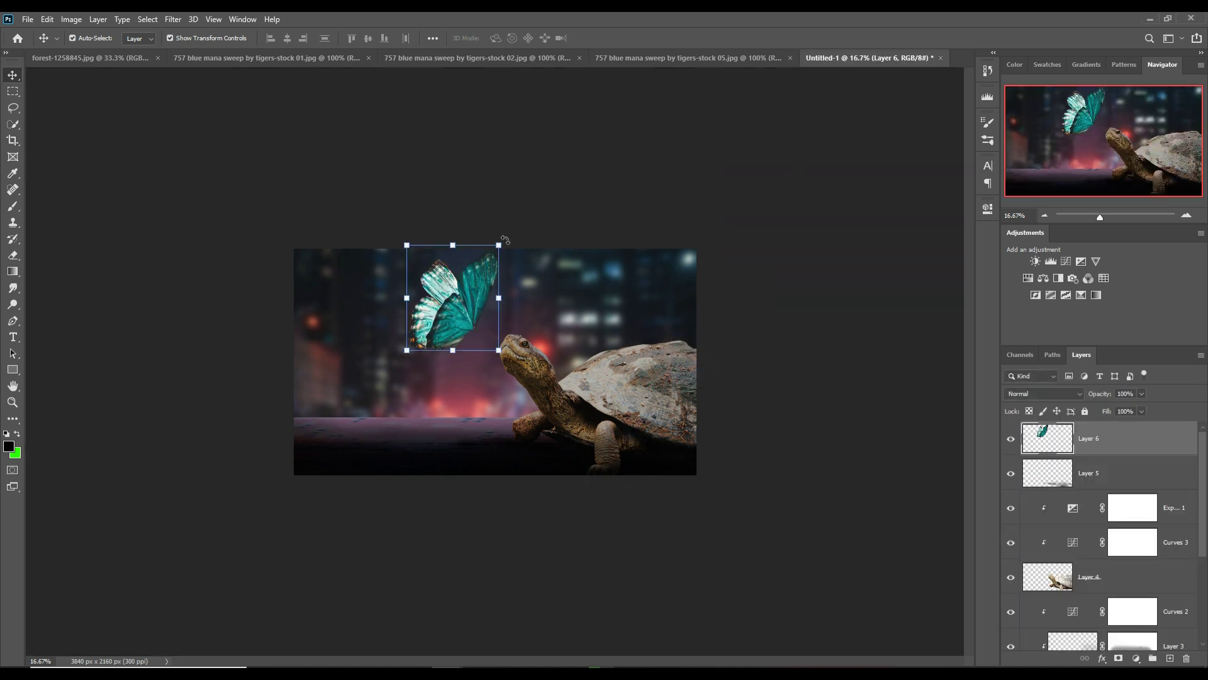
- Scale the butterfly to about 54% and place it in the air to the upper left of the turtle's head
left_click_drag(500, 244, 477, 270)
left_click_drag(437, 344, 459, 335)
left_click_drag(495, 261, 471, 277)
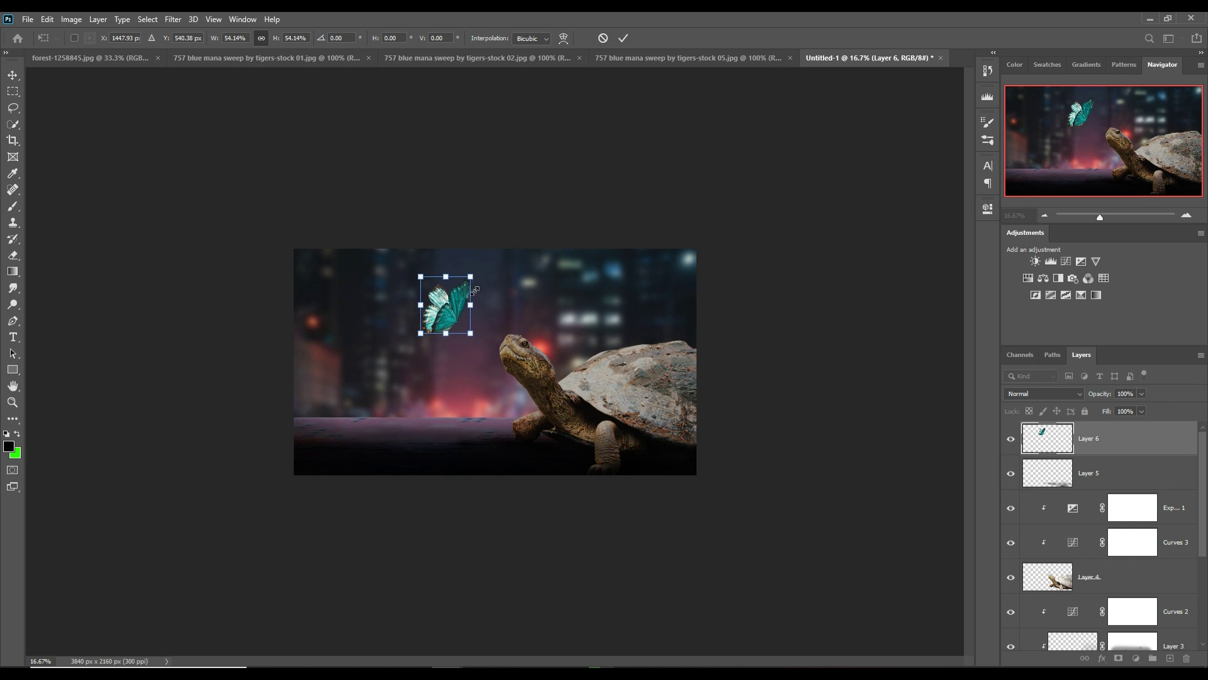
left_click(625, 43)
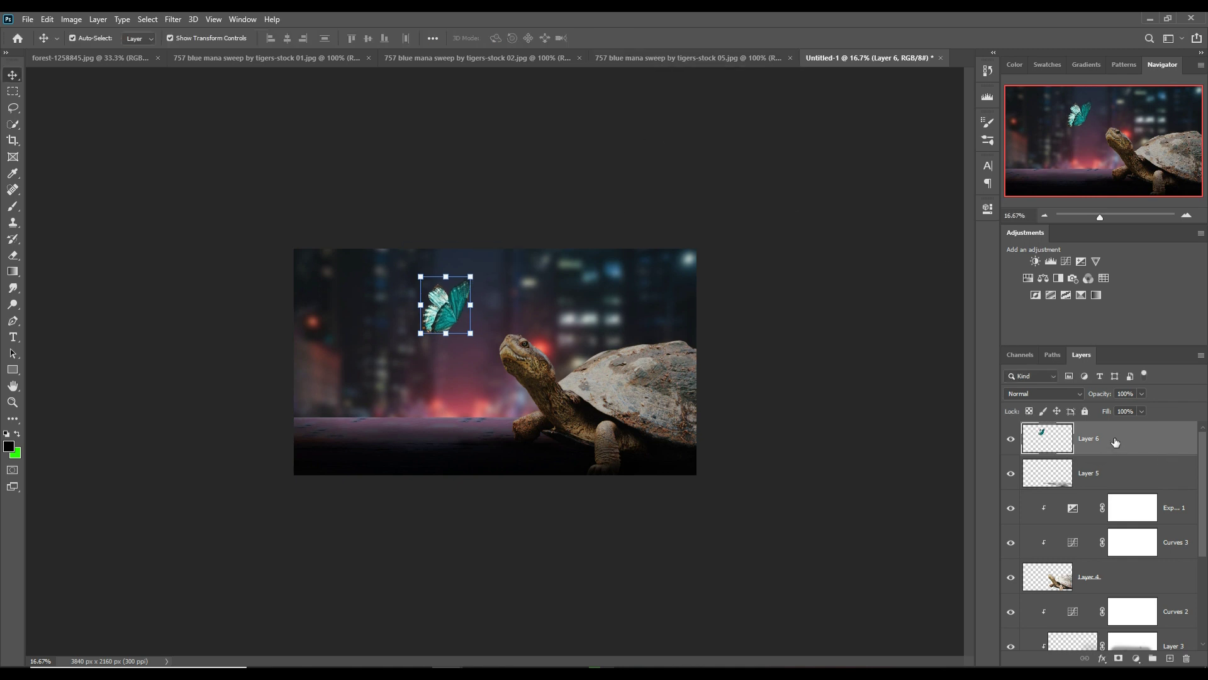
- Add a Brightness/Contrast adjustment clipped directly above the turtle layer and lower its brightness to darken the turtle strongly
left_click(1093, 574)
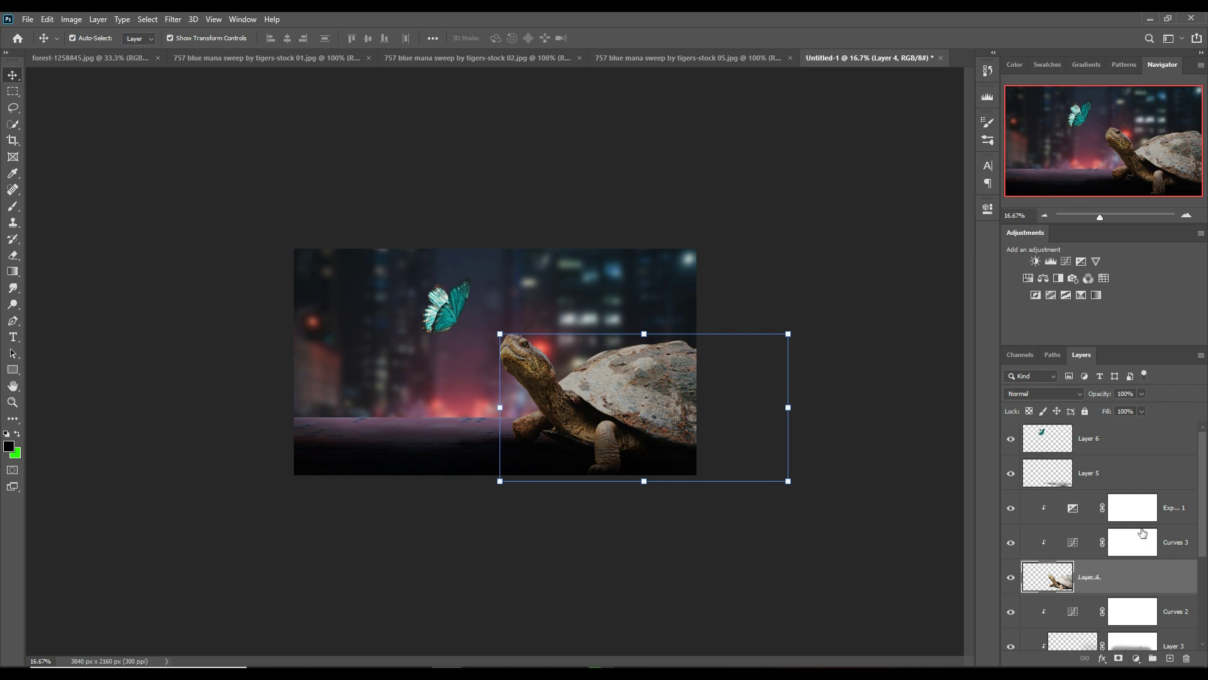
left_click(1137, 657)
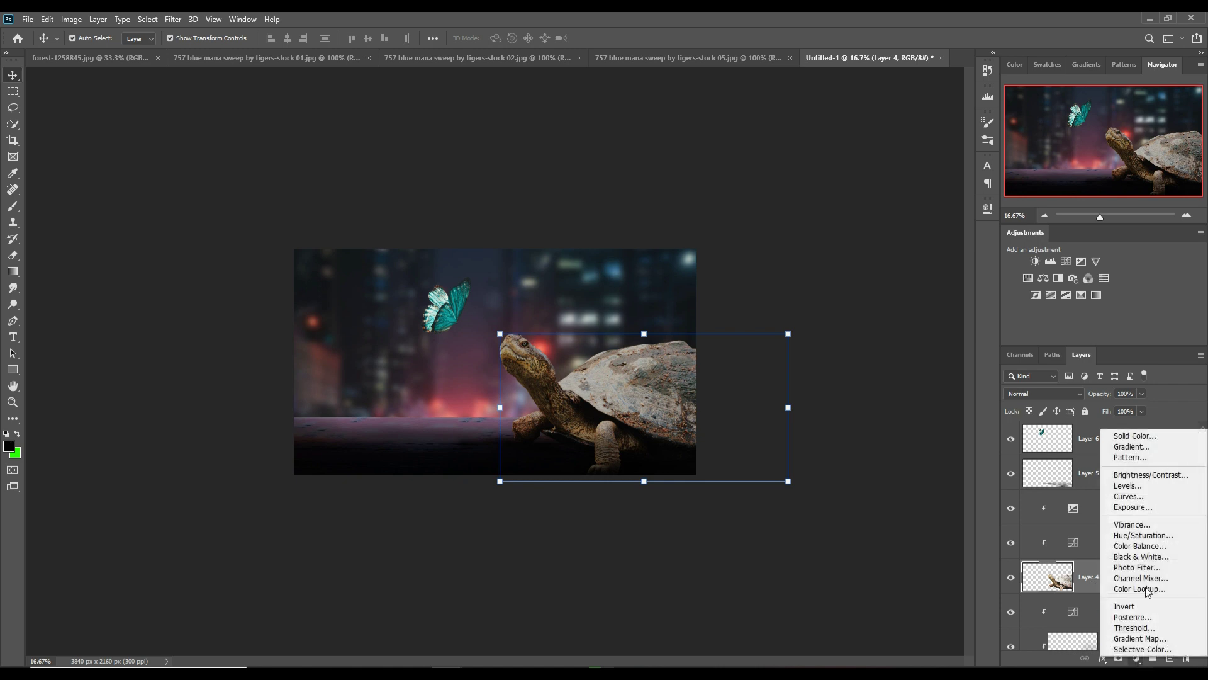
left_click(1150, 475)
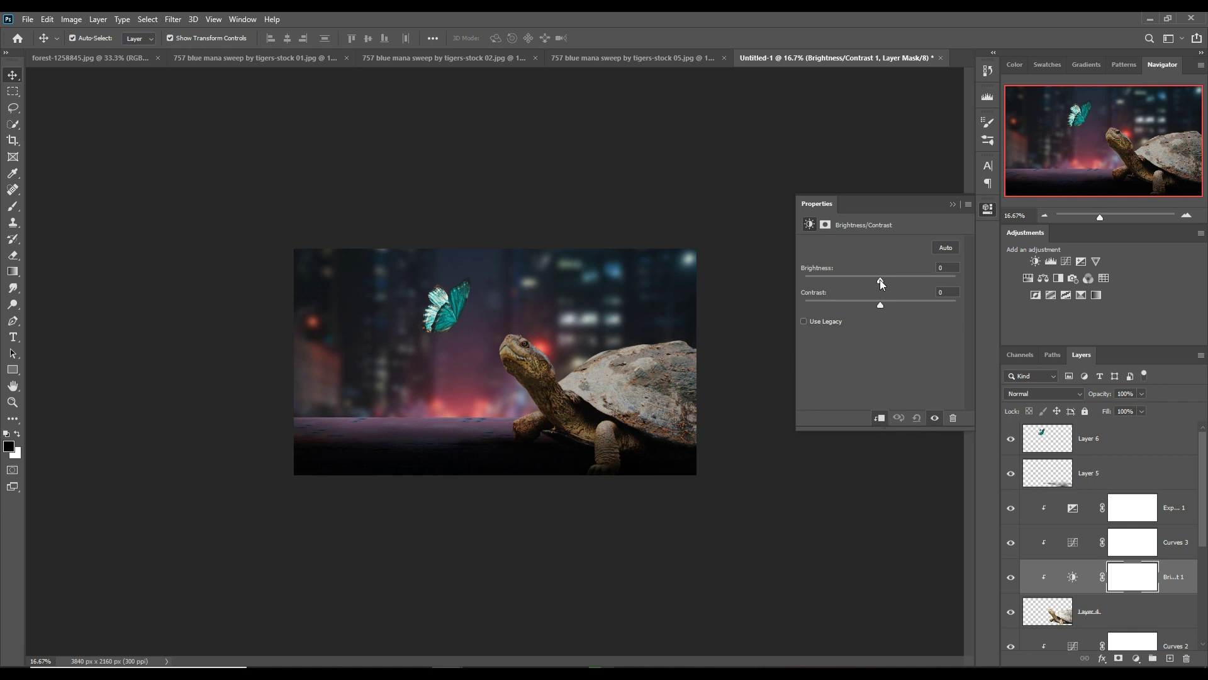
left_click_drag(879, 279, 832, 294)
left_click(953, 204)
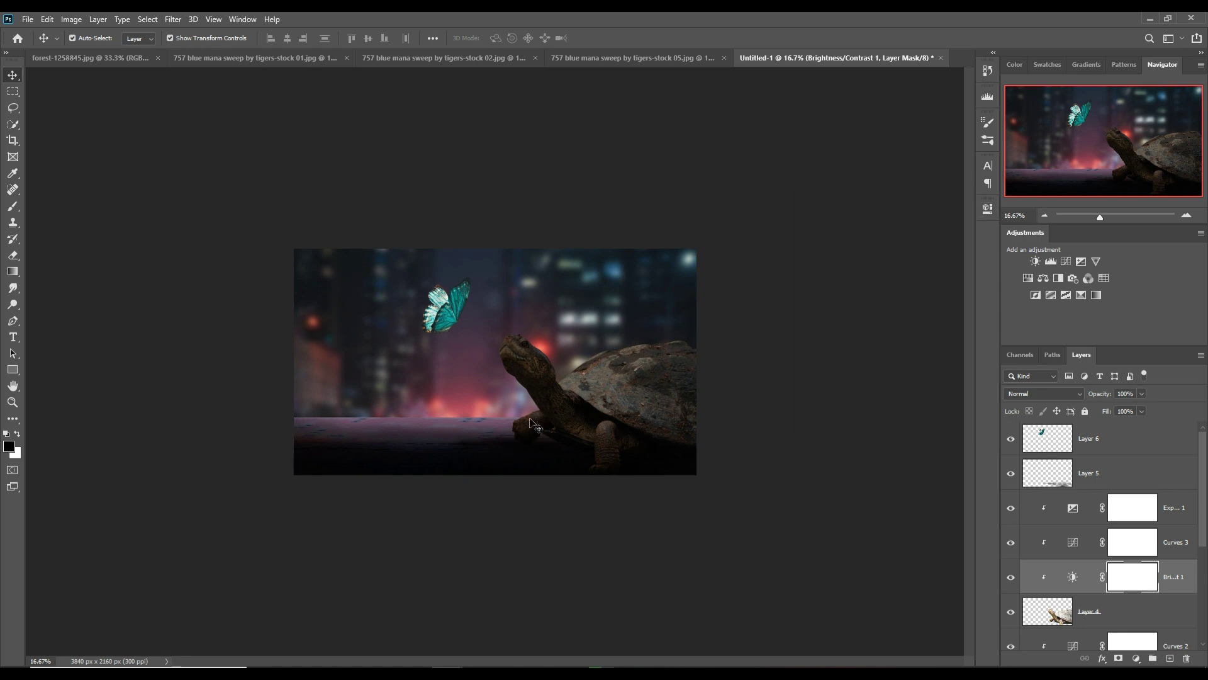
- Compare the blue mana sweep images and copy 757 blue mana sweep by tigers-stock 05.jpg into the composite above the butterfly layer
left_click(463, 296)
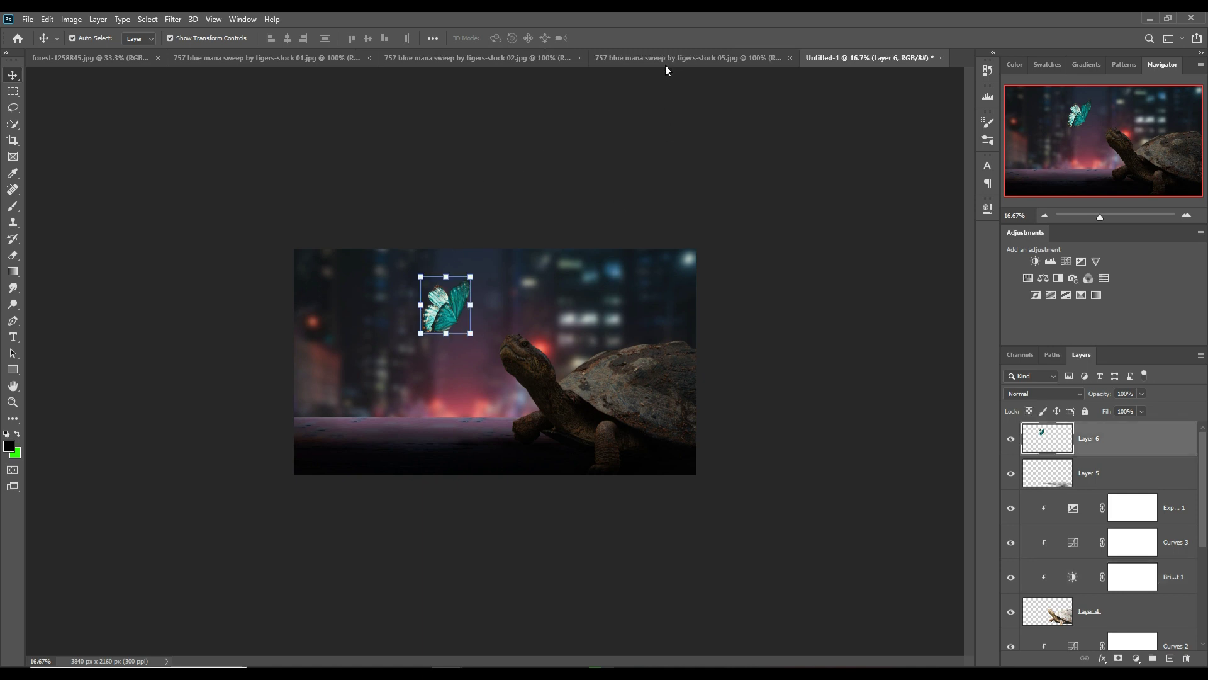
left_click(635, 61)
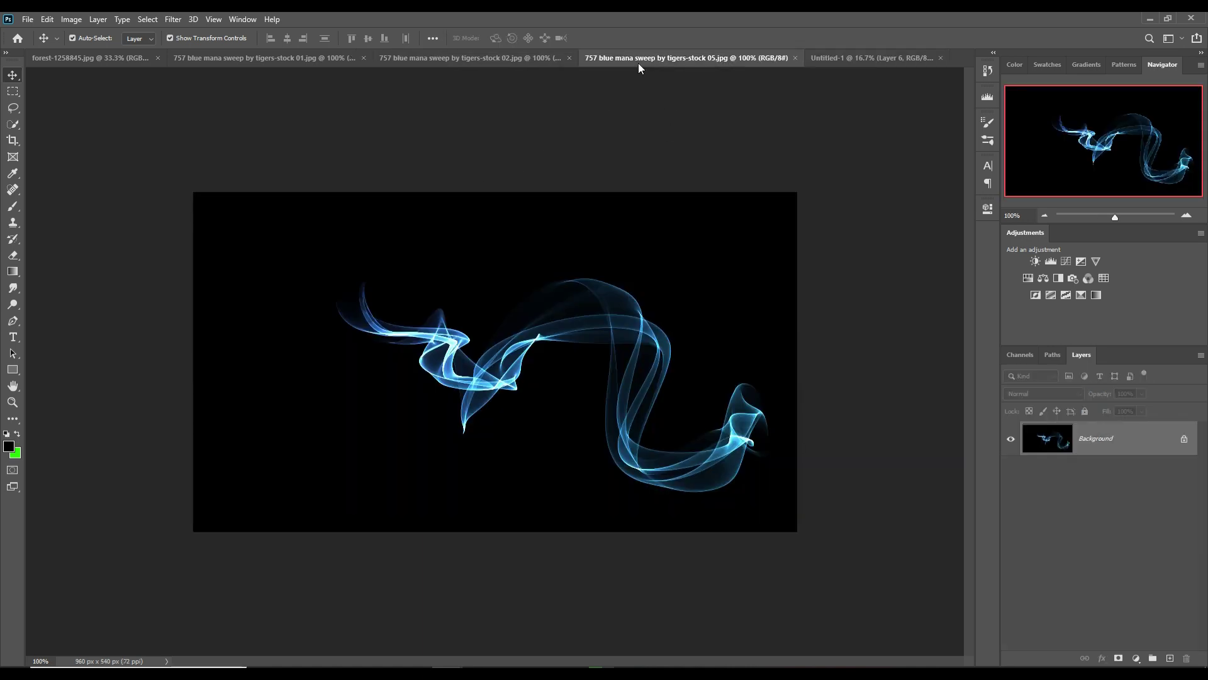
left_click(496, 56)
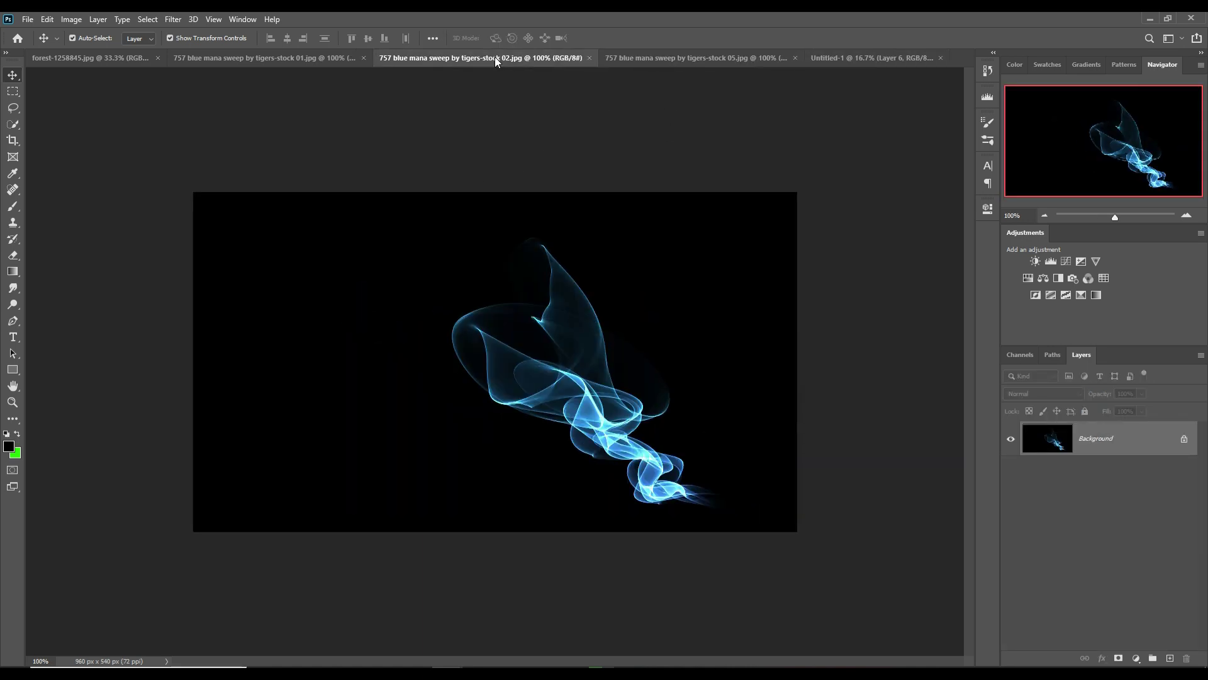
left_click(265, 63)
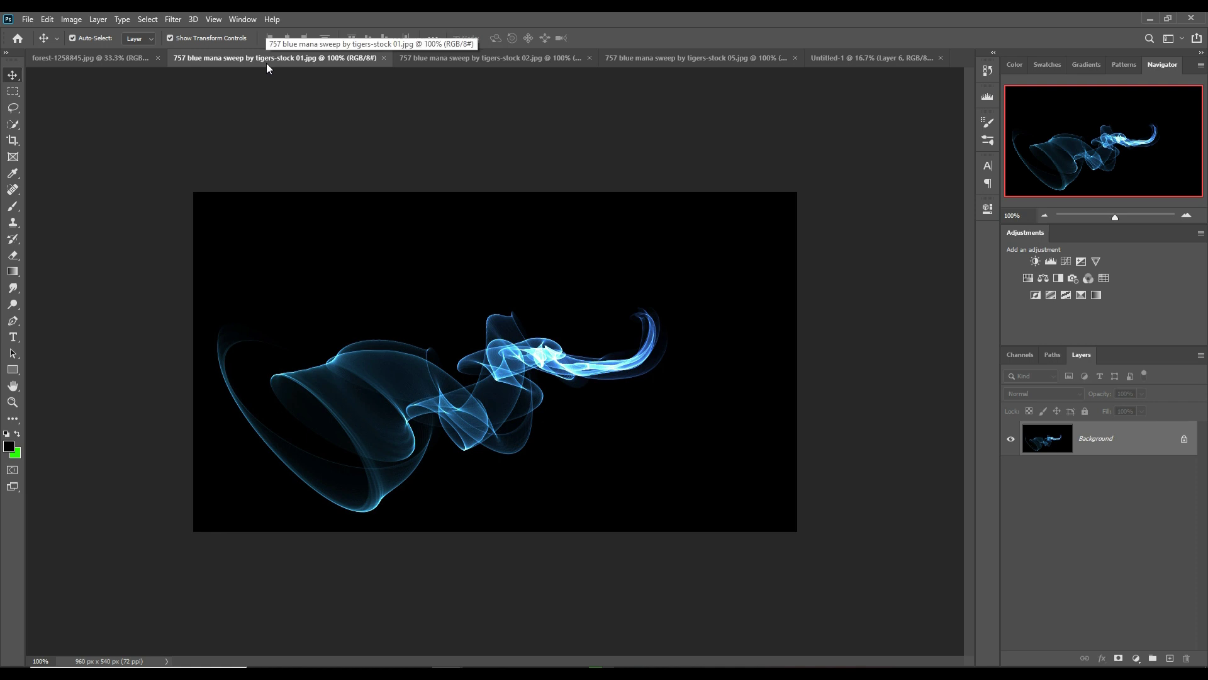
left_click(684, 59)
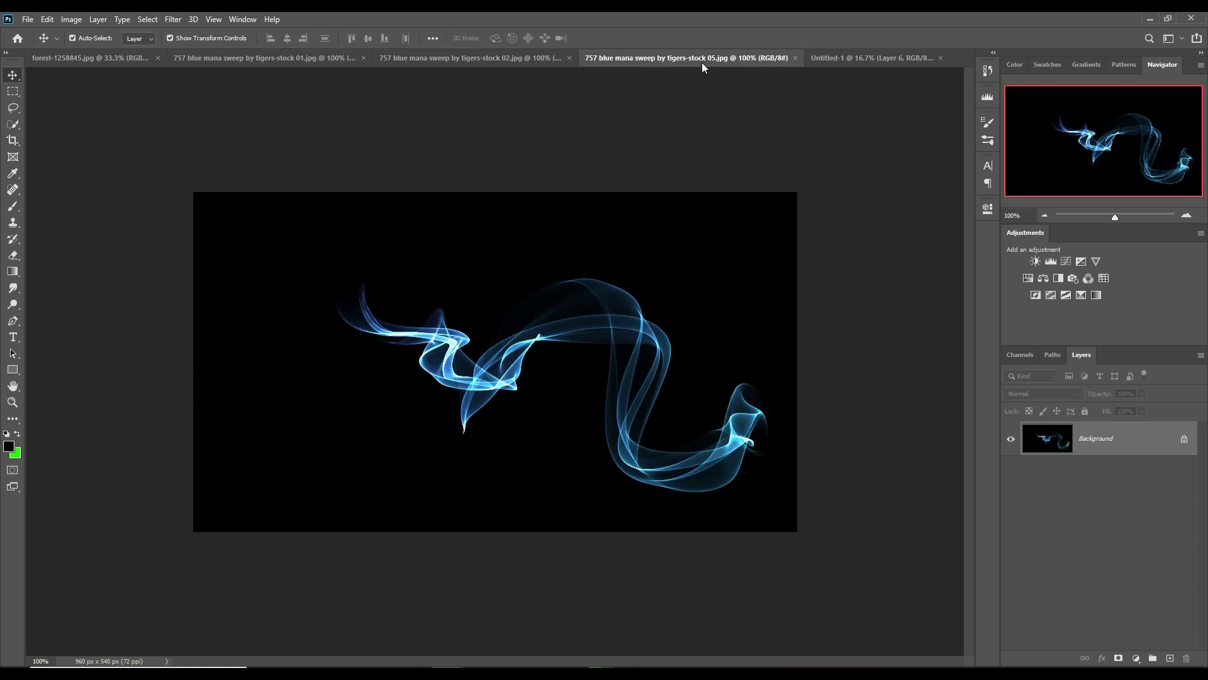
left_click_drag(700, 62, 694, 99)
left_click(661, 59)
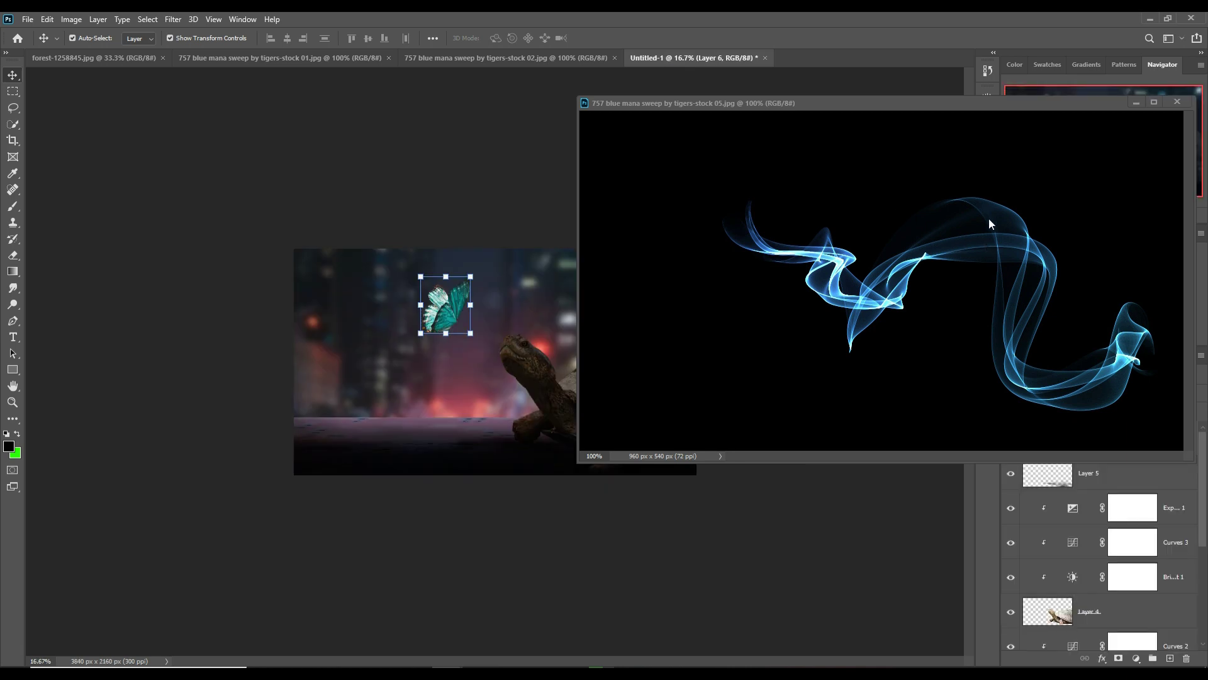
left_click_drag(955, 105, 959, 133)
left_click_drag(1018, 273, 422, 271)
left_click(1141, 132)
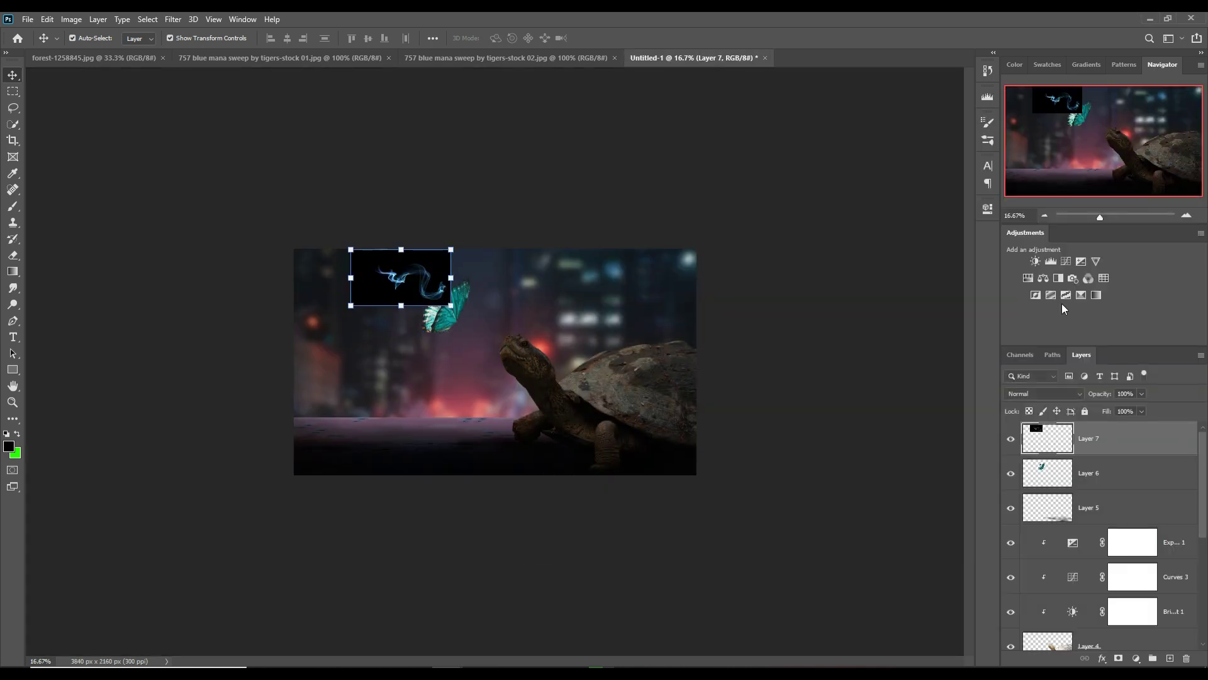
- Set the smoke layer's blend mode to Screen, then scale it to about 244% and shift it across the butterfly
left_click(1055, 394)
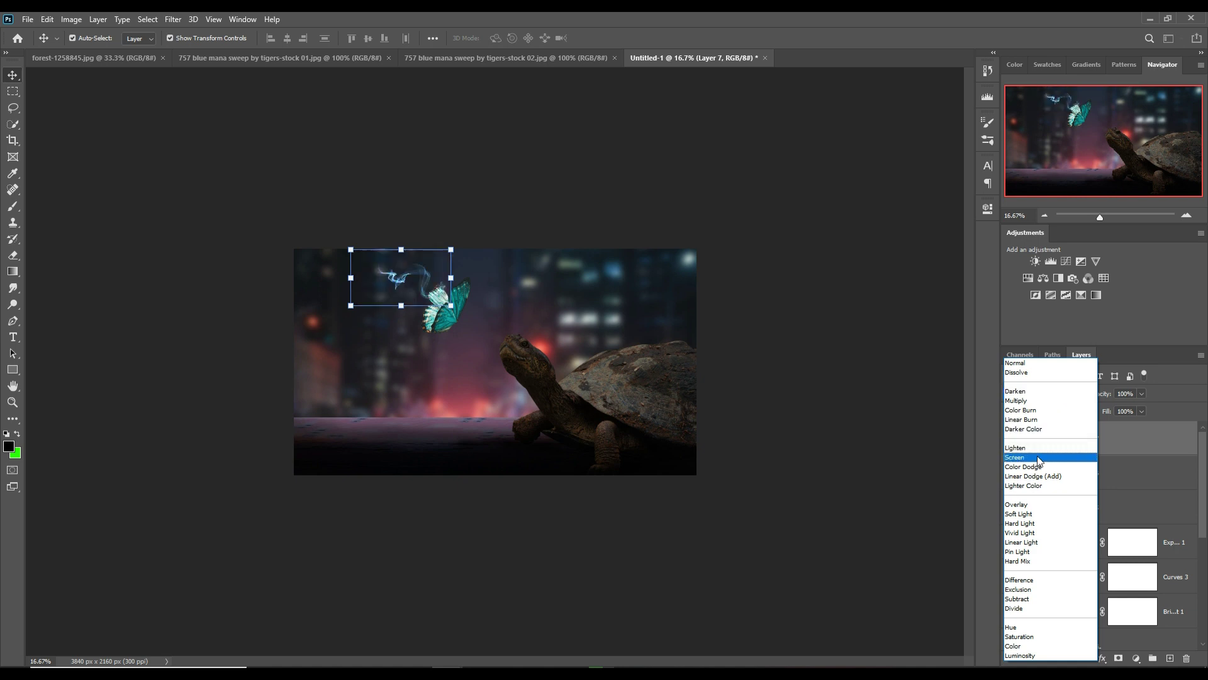
left_click(1015, 457)
left_click_drag(457, 310, 601, 385)
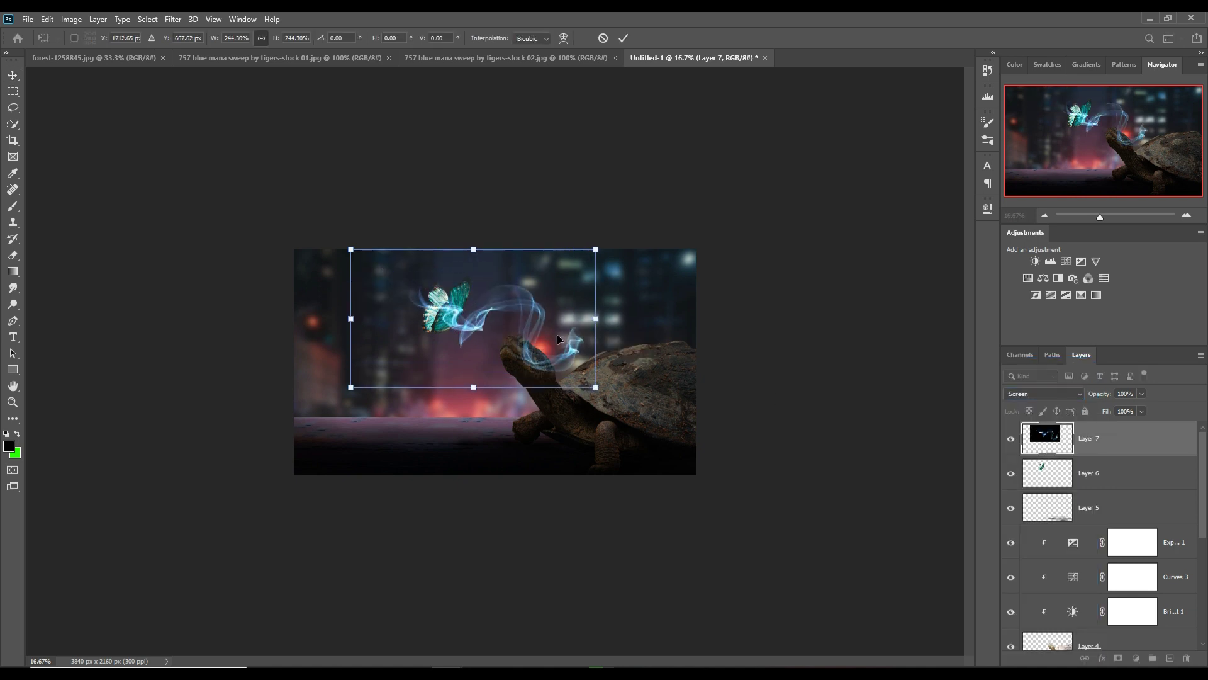
left_click_drag(557, 334, 430, 336)
left_click_drag(505, 239, 495, 222)
- Try to flip the smoke layer horizontally
left_click(47, 19)
mouse_move(66, 306)
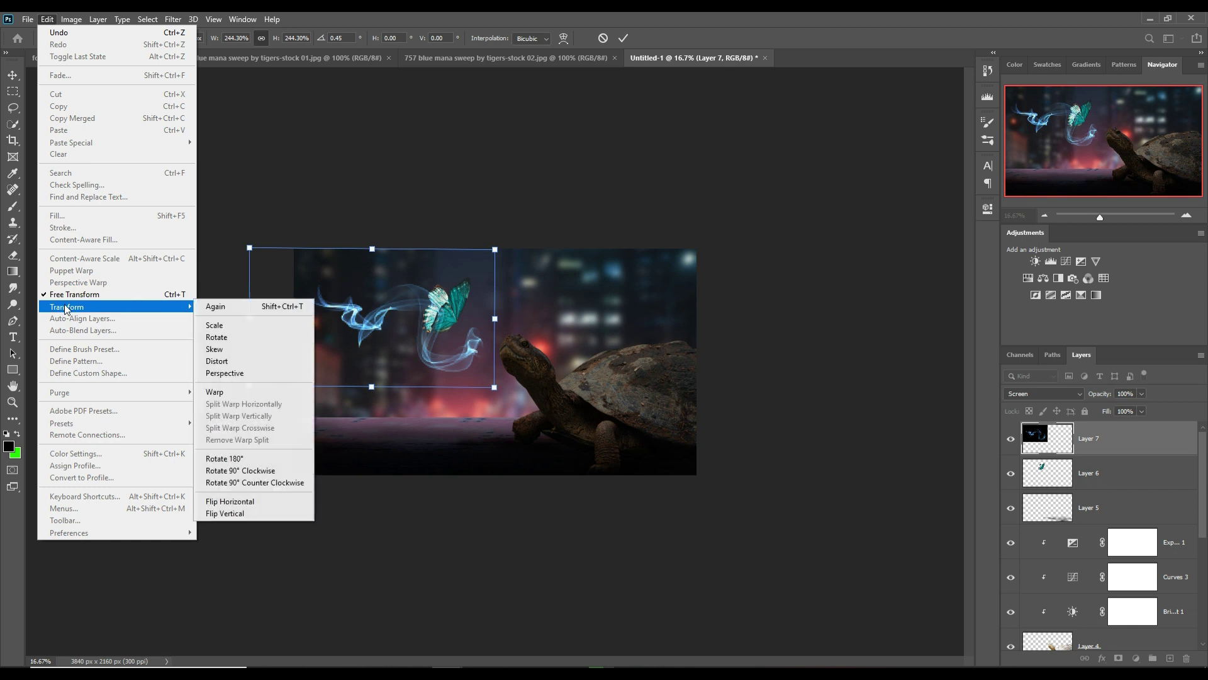
left_click(238, 502)
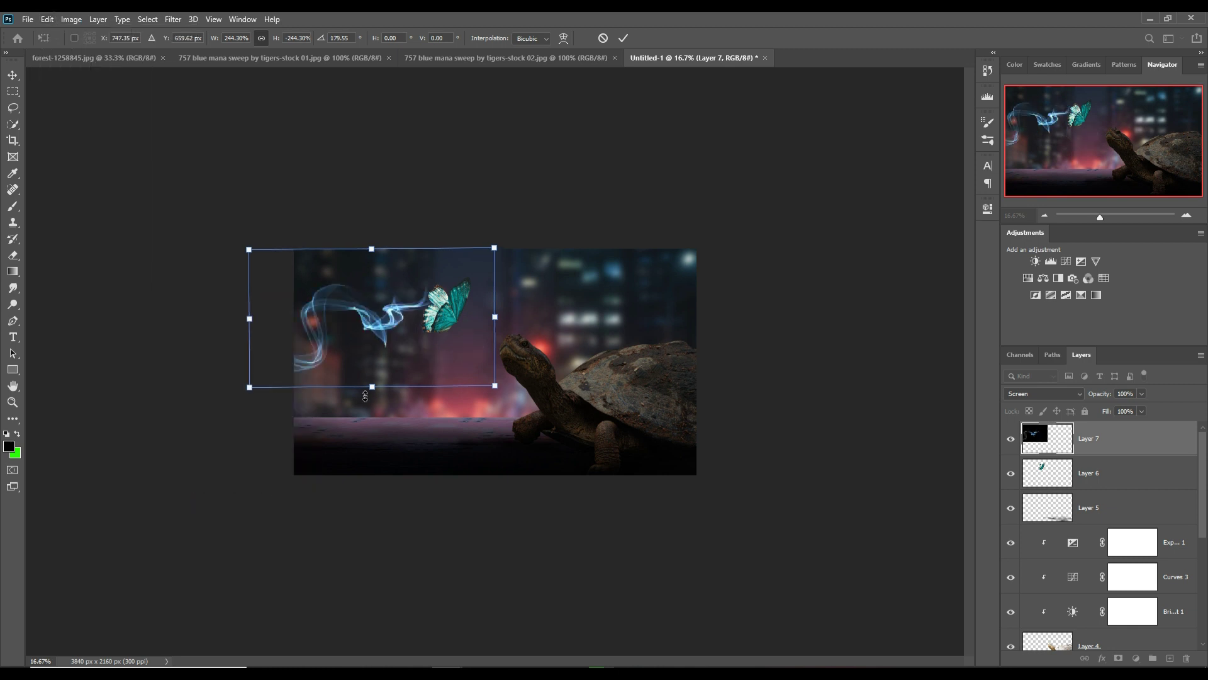
key("ctrl+z")
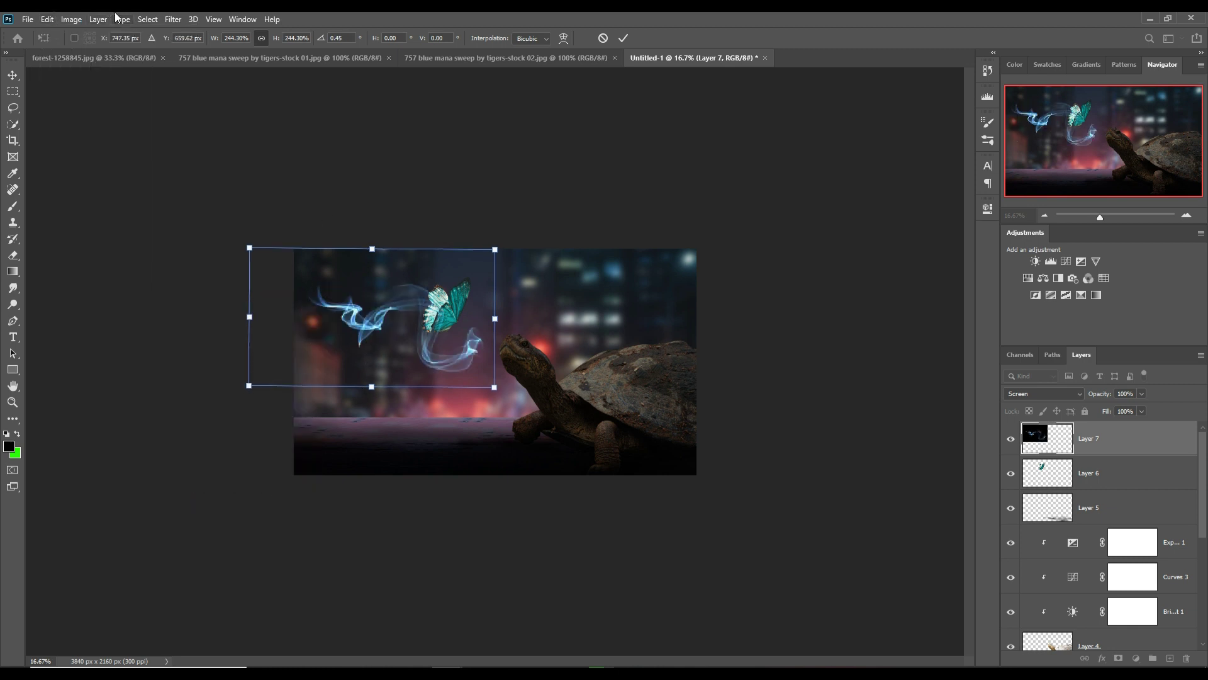
- Flip the smoke layer vertically, rotate it to about 40° and scale it to about 304% so it trails around the butterfly toward the turtle's head
left_click(47, 19)
mouse_move(66, 305)
left_click(237, 512)
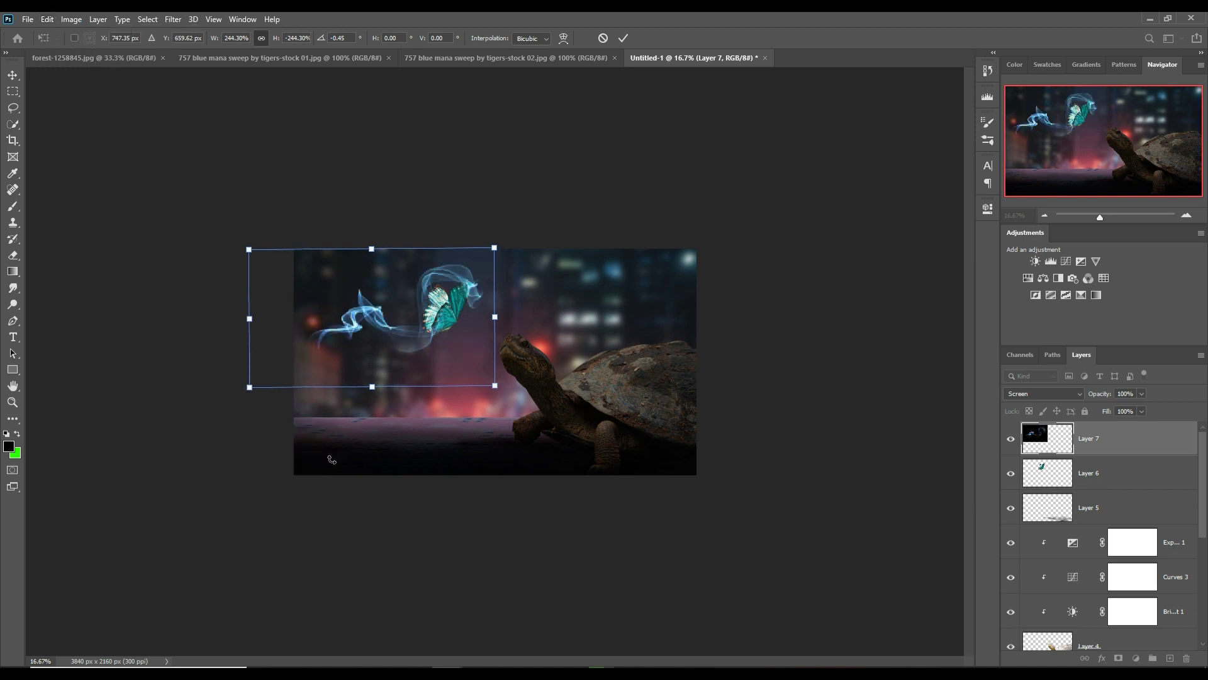
left_click_drag(445, 273, 459, 301)
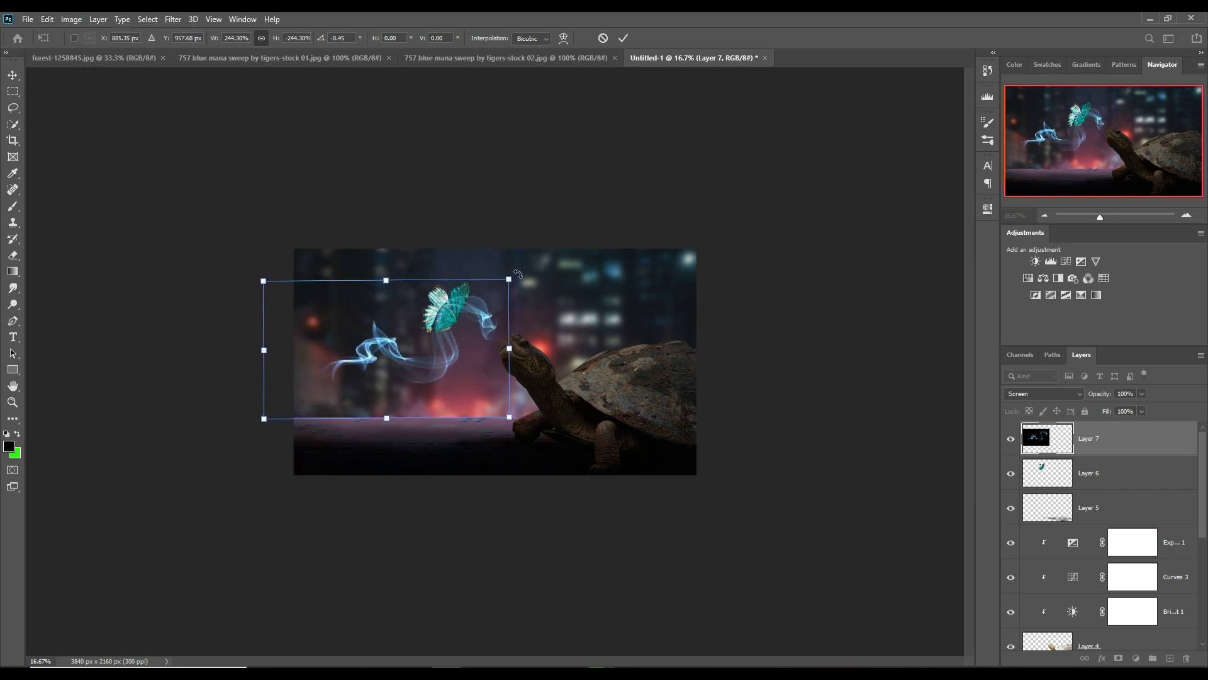
left_click_drag(517, 272, 540, 377)
left_click_drag(433, 400, 432, 355)
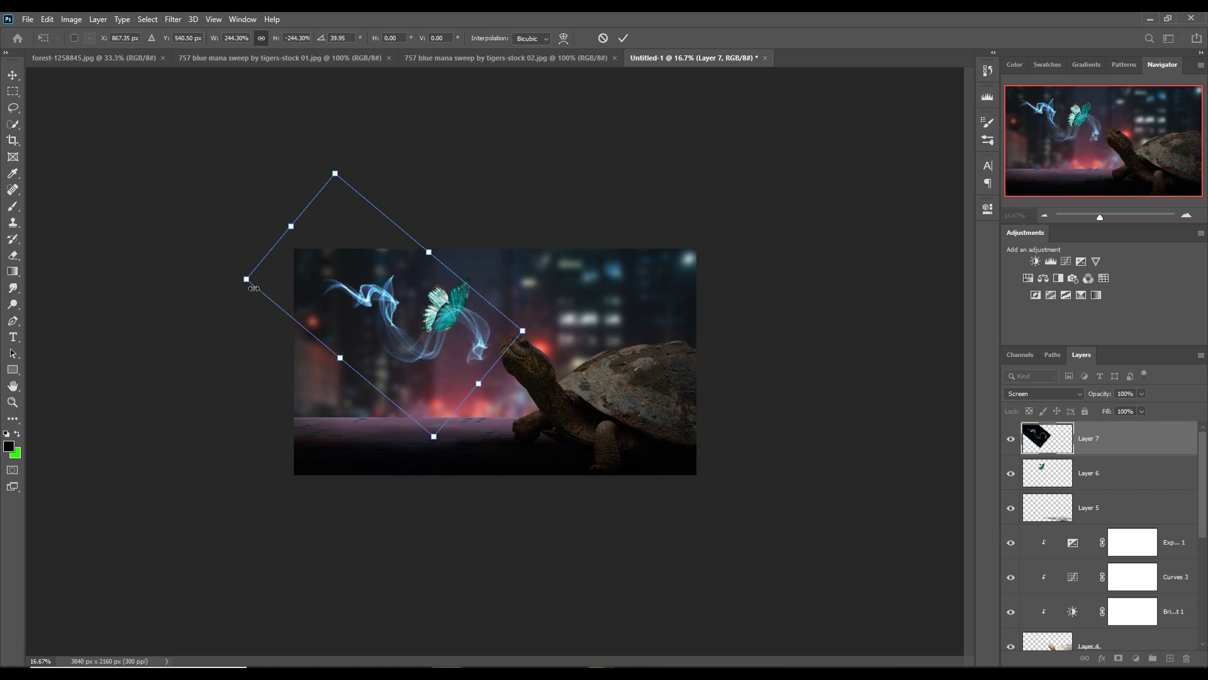
left_click_drag(254, 288, 186, 276)
left_click_drag(426, 326, 443, 329)
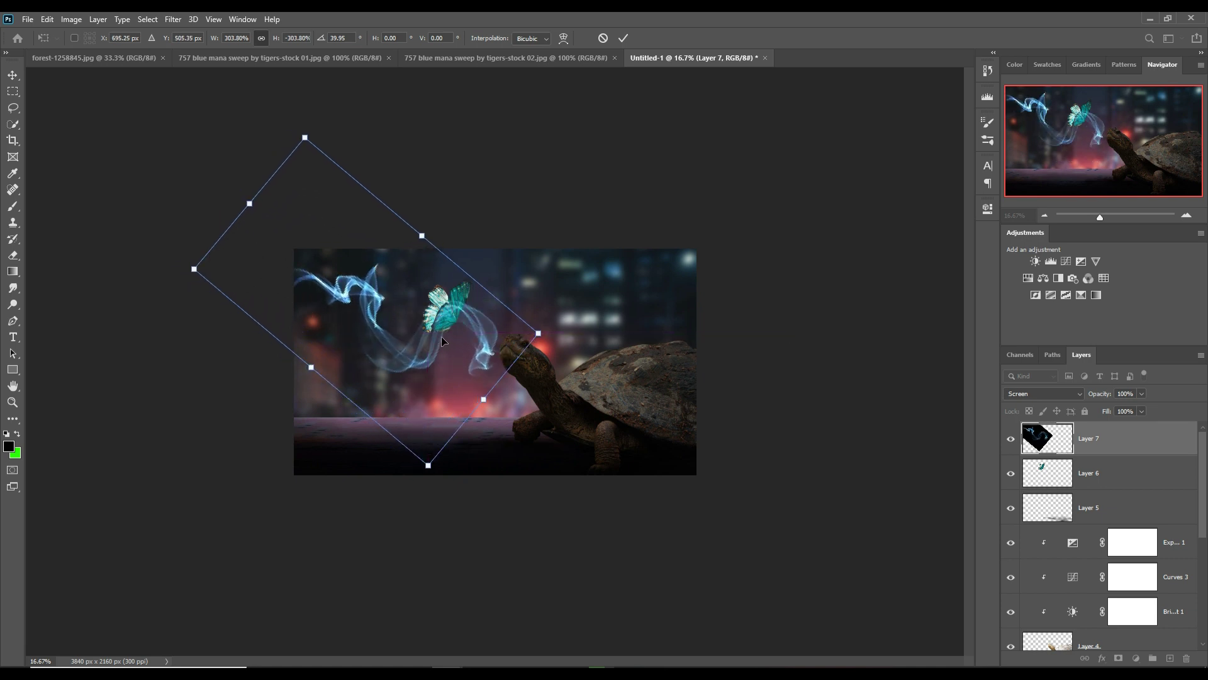
left_click(630, 35)
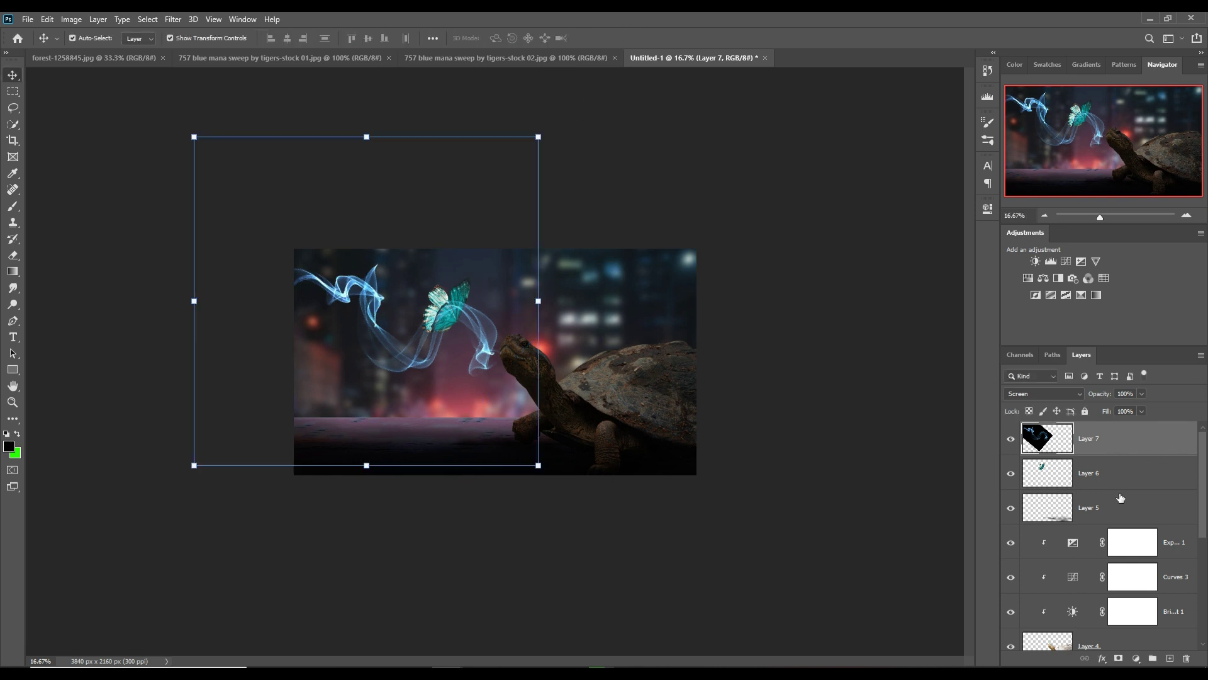
- Add a mask to the smoke layer and paint out the smoke over the butterfly and toward the turtle's head at 100% opacity
left_click(1119, 658)
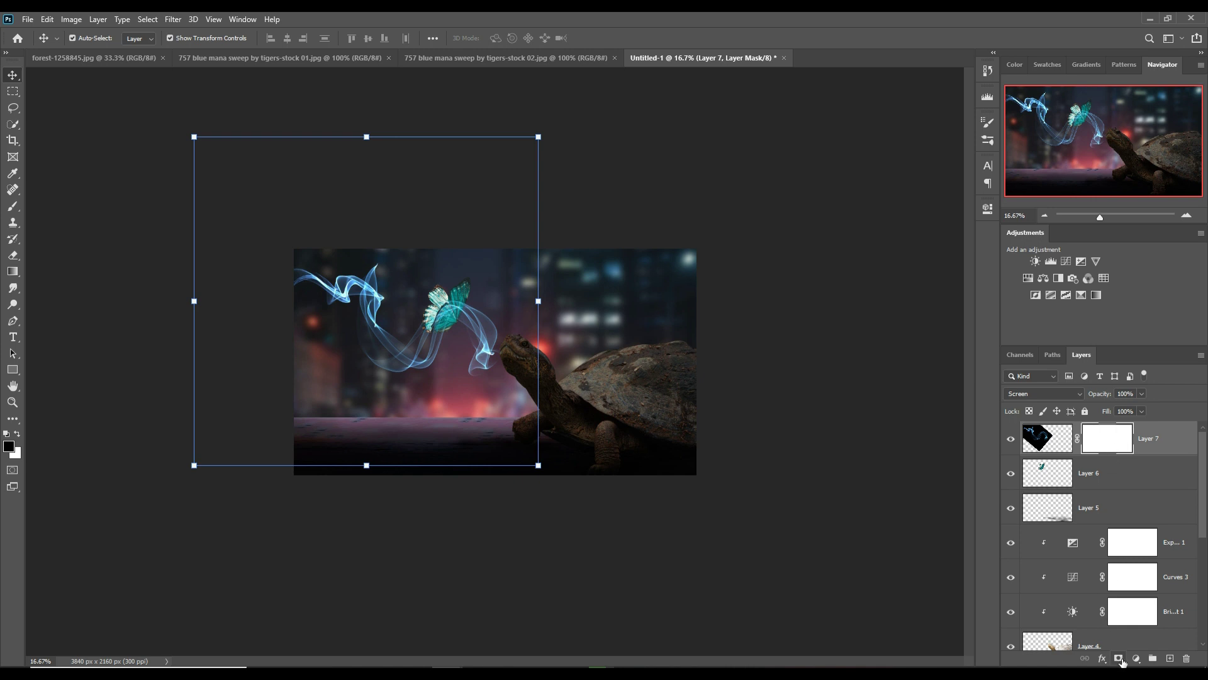
left_click(11, 207)
mouse_move(451, 295)
left_mouse_down()
mouse_move(476, 343)
mouse_move(465, 304)
left_mouse_up()
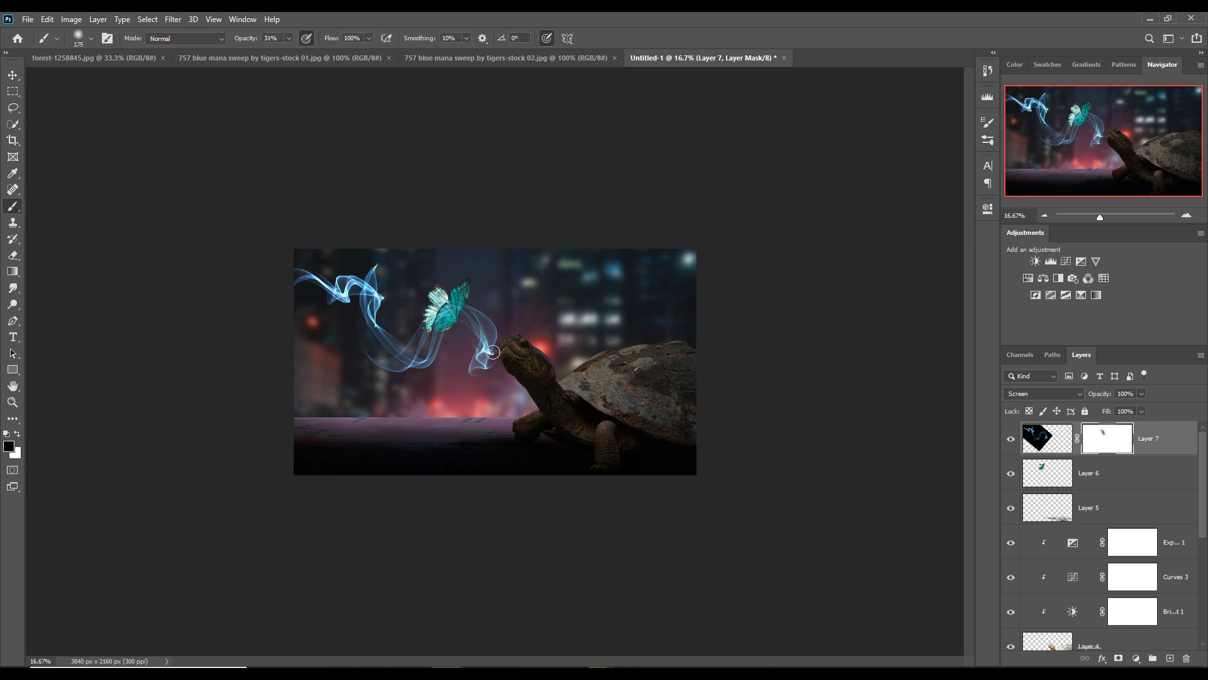
left_click(289, 38)
left_click_drag(291, 53, 419, 83)
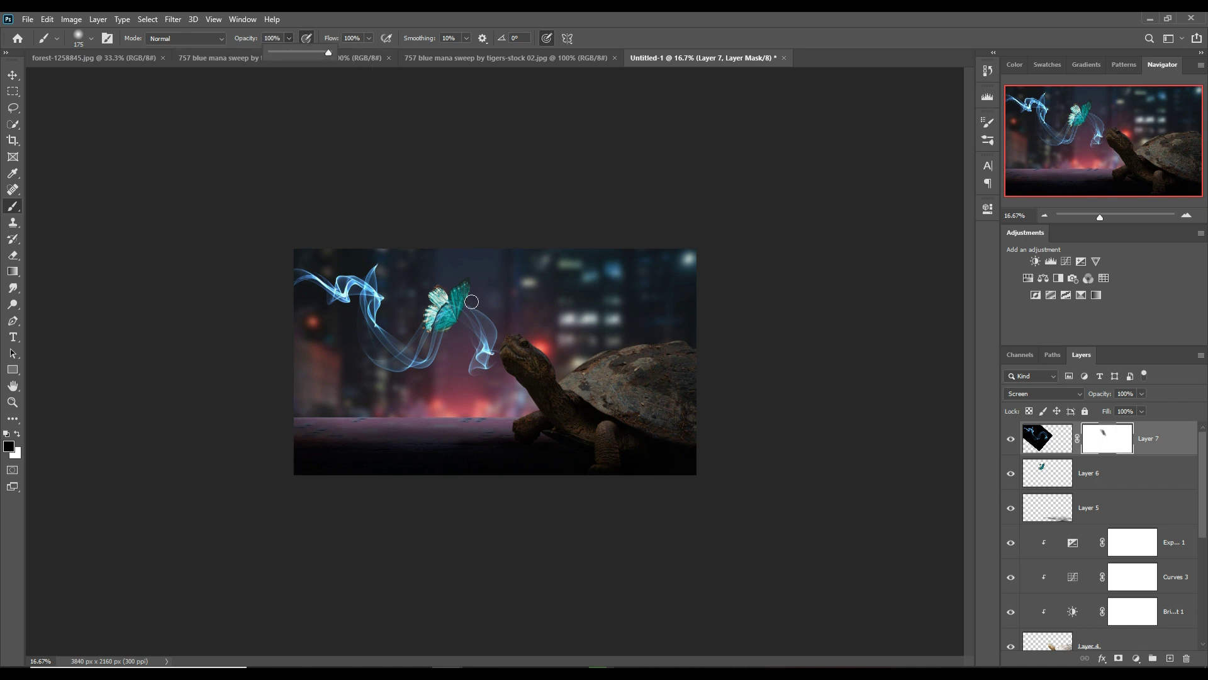
mouse_move(472, 301)
left_mouse_down()
mouse_move(523, 361)
mouse_move(491, 308)
mouse_move(498, 363)
mouse_move(471, 408)
mouse_move(519, 330)
mouse_move(464, 294)
left_mouse_up()
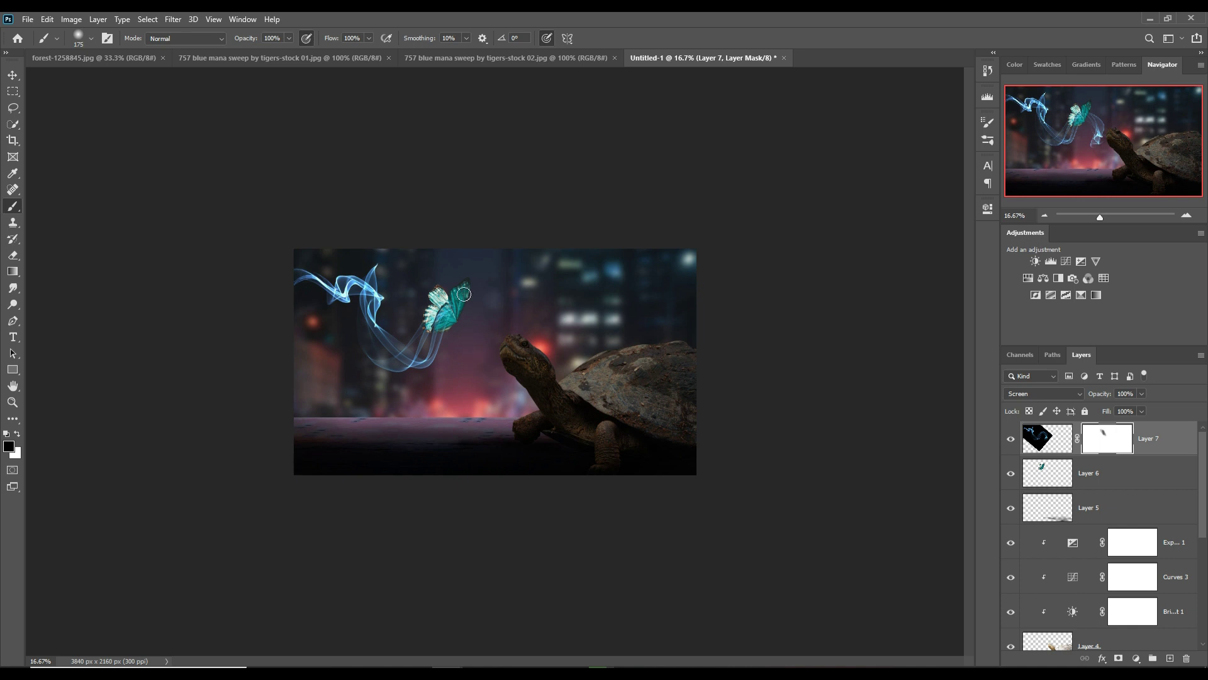
left_click(21, 77)
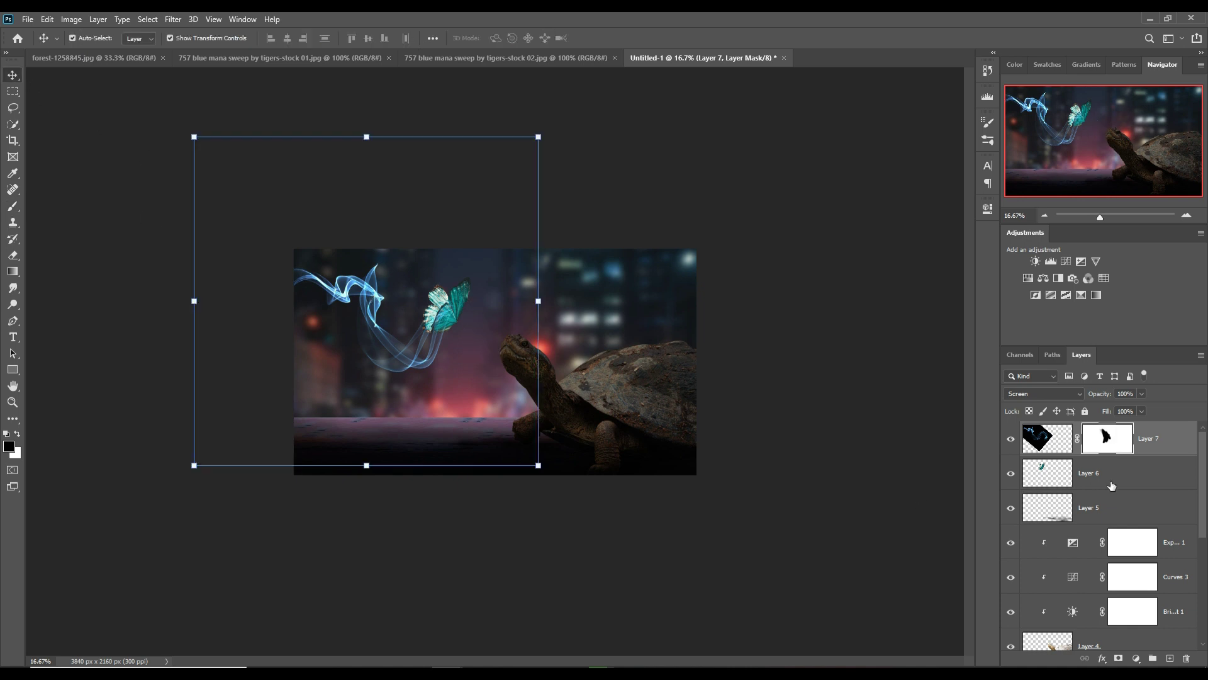
- Add a Hue/Saturation adjustment clipped to the smoke layer with Hue set to -24
left_click(1136, 658)
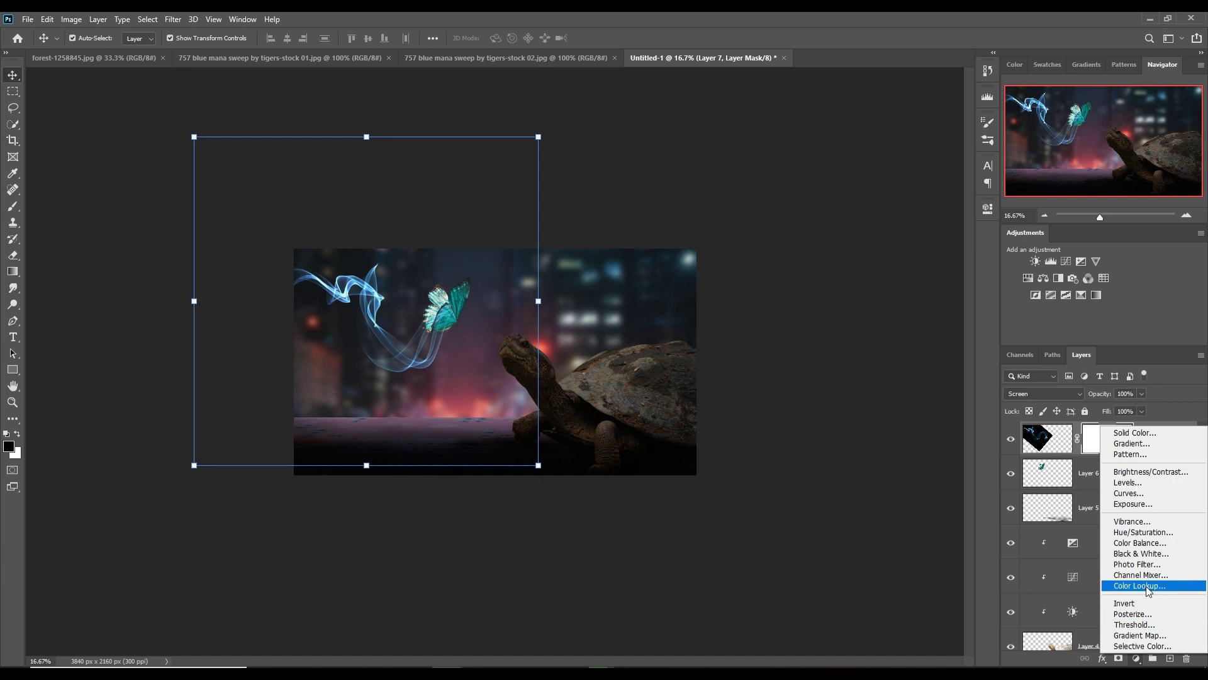
left_click(1147, 532)
left_click(882, 420)
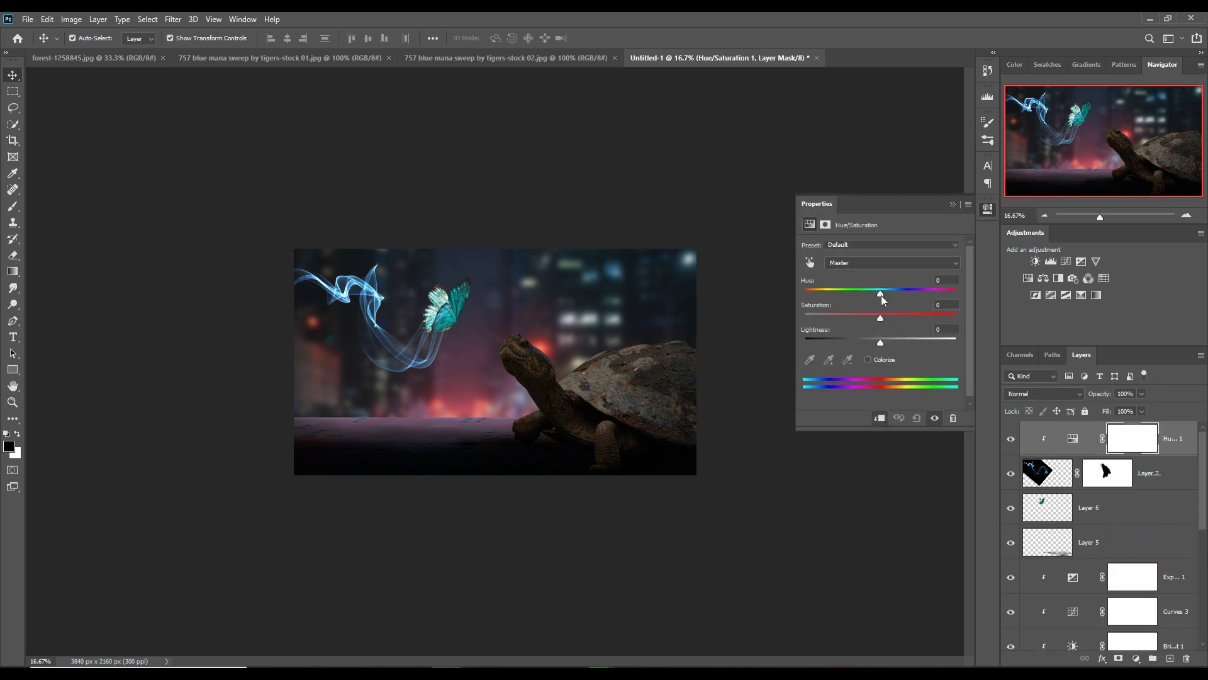
left_click_drag(881, 296, 862, 295)
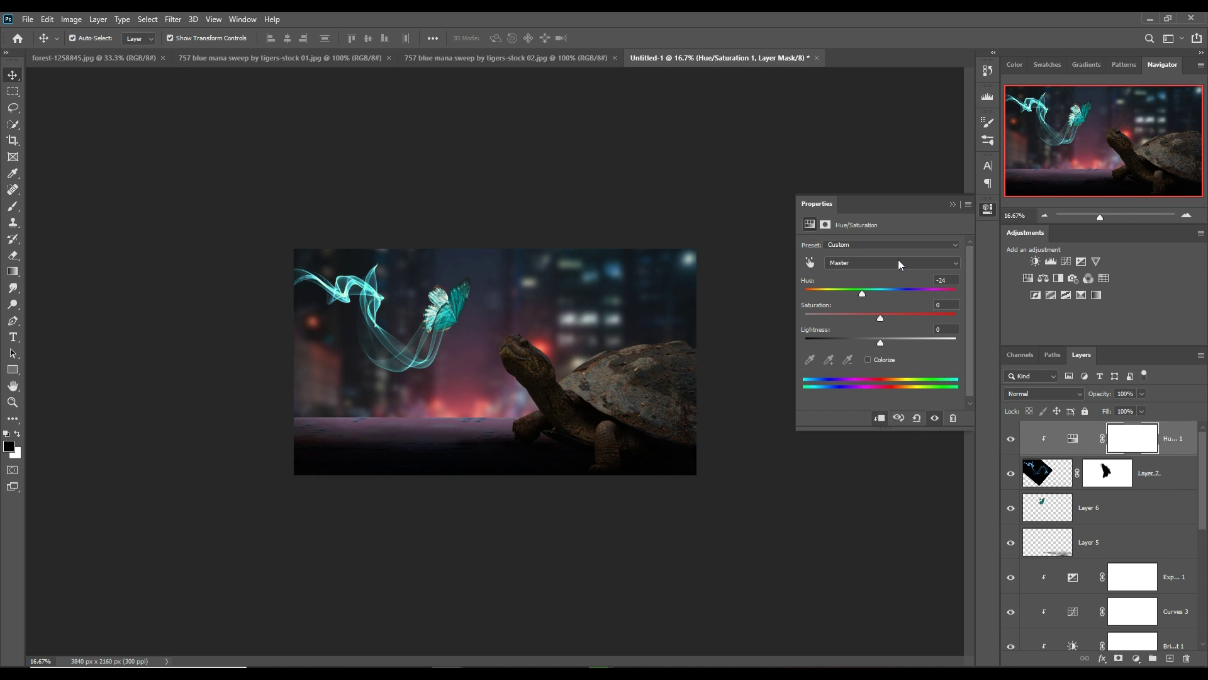
left_click(953, 205)
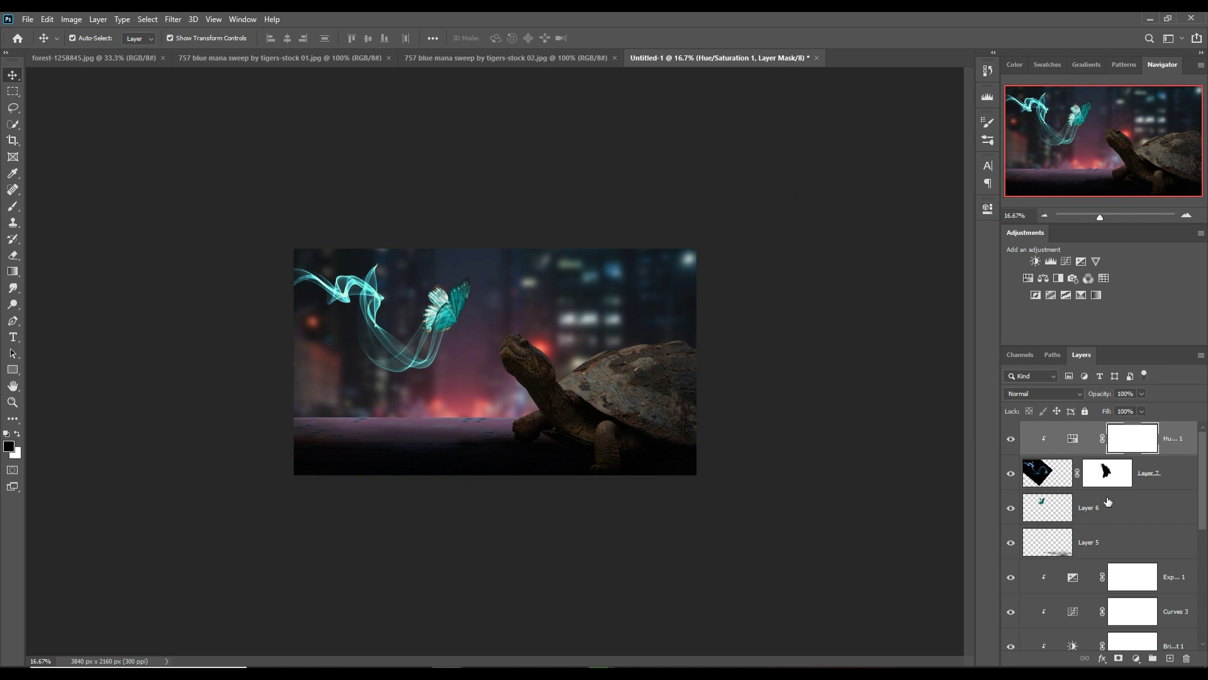
- Create a new layer above the butterfly layer, clip it to the butterfly and set its blend mode to Overlay
left_click(1101, 518)
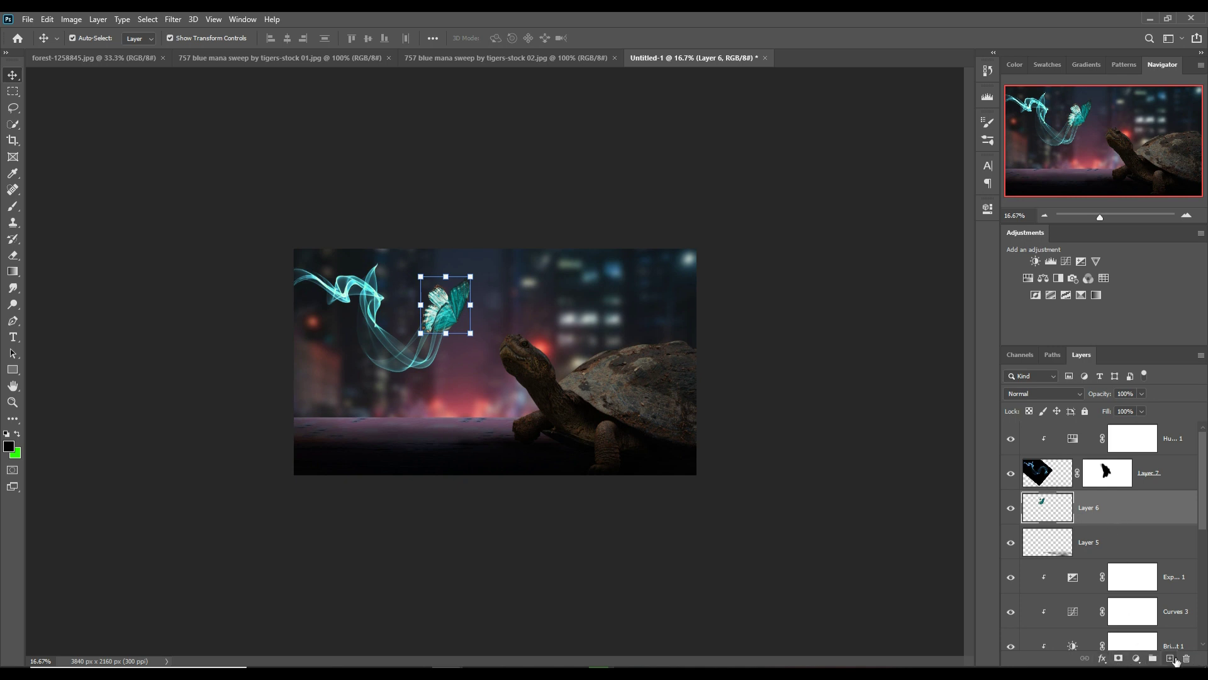
left_click(1175, 660)
right_click(1120, 509)
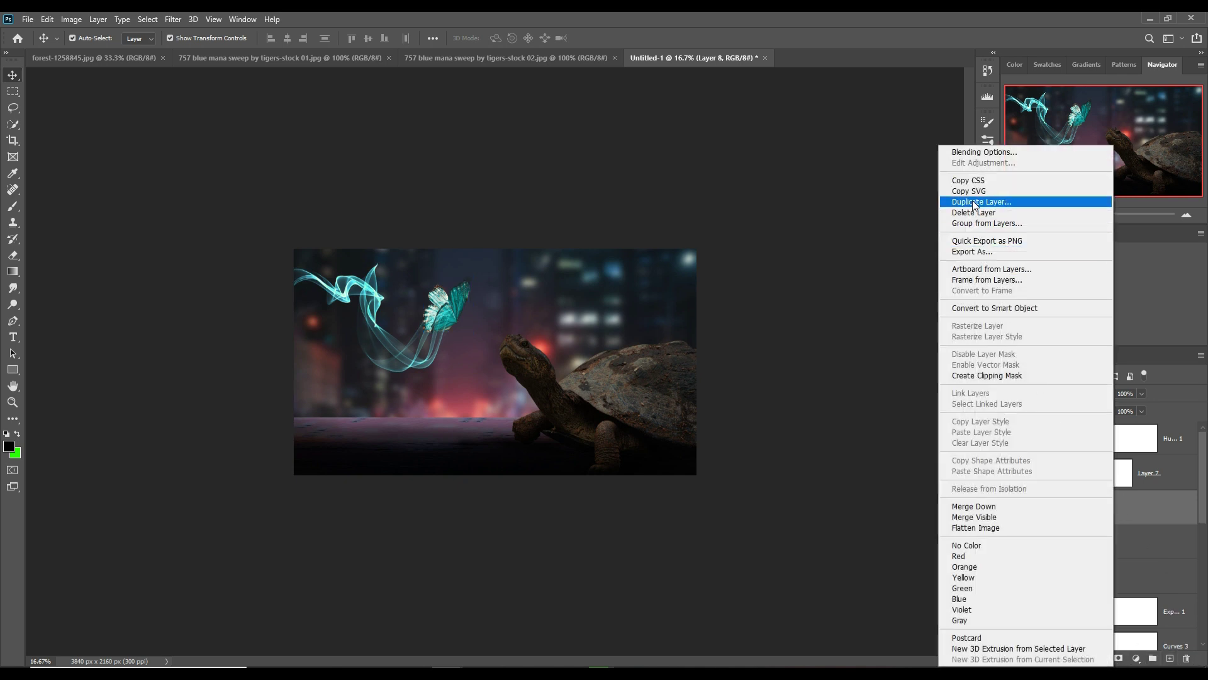
left_click(973, 202)
left_click(728, 173)
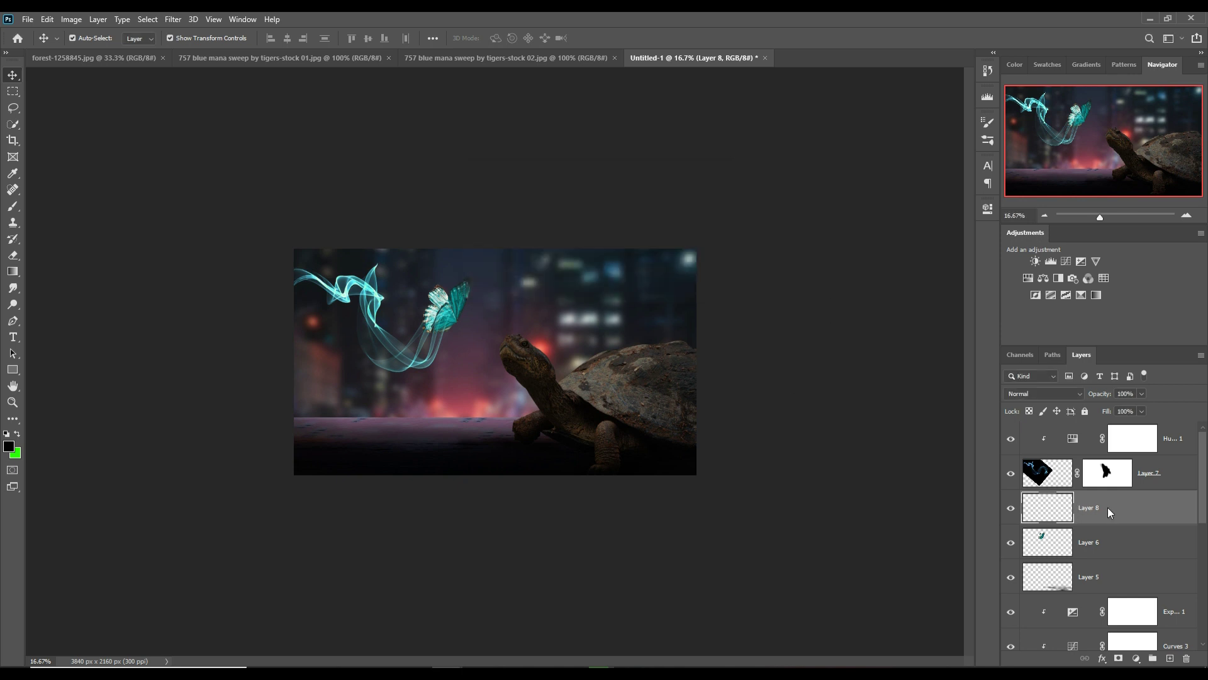
right_click(1108, 513)
left_click(993, 372)
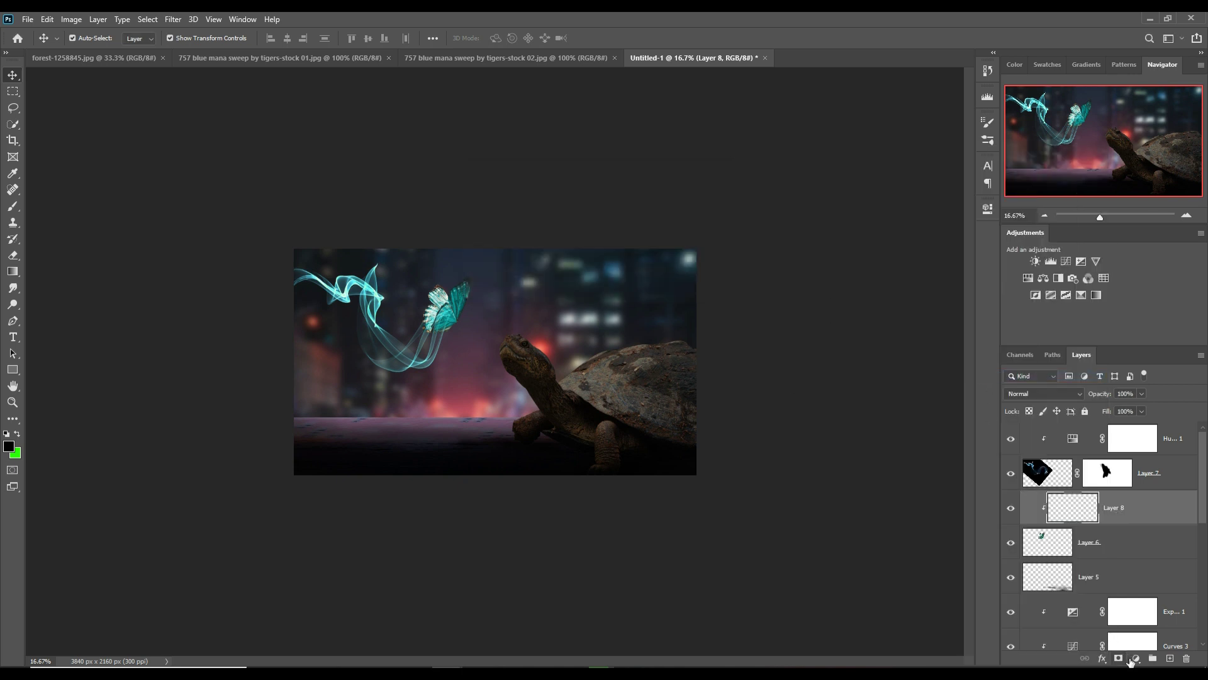
left_click(1044, 393)
left_click(1048, 507)
- Set the foreground colour to the cyan #40d7d9
left_click(13, 174)
left_click(8, 446)
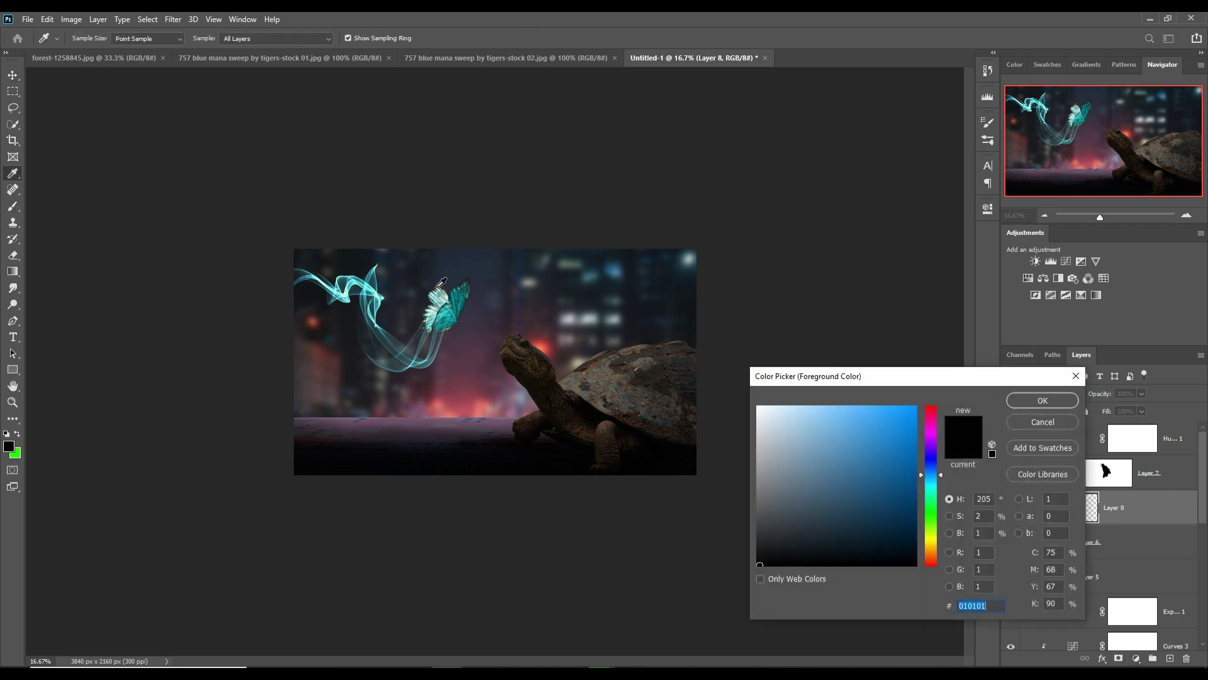
left_click(460, 312)
left_click(851, 435)
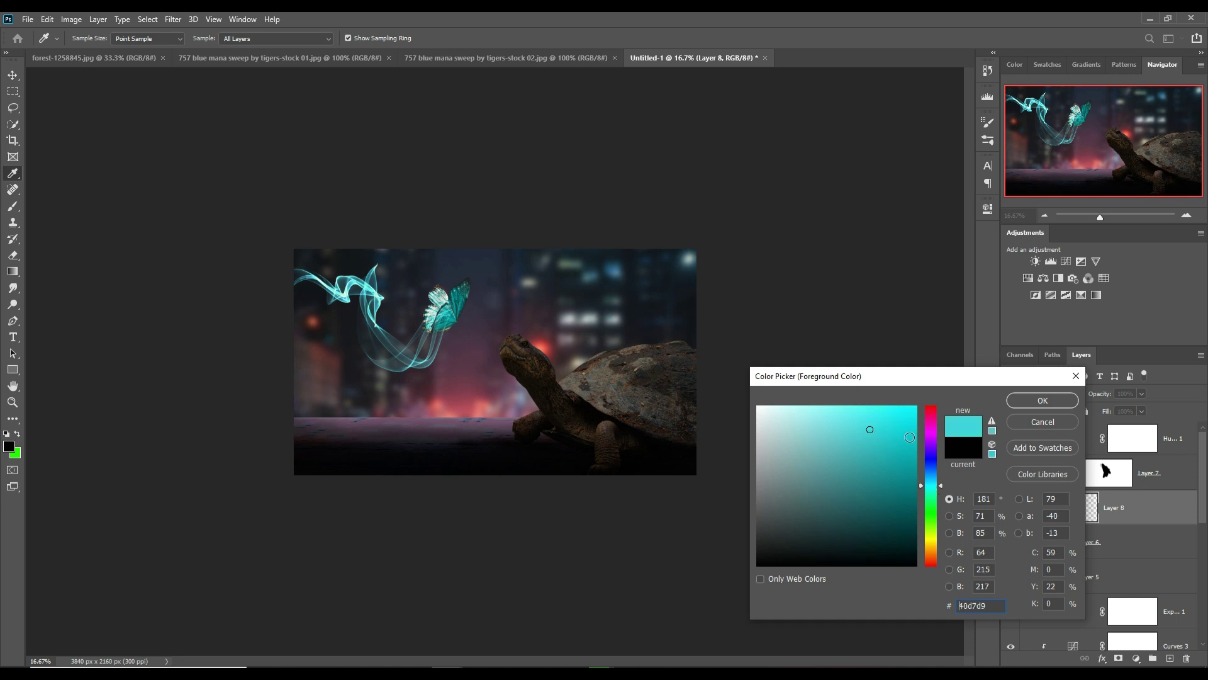
left_click(1042, 400)
- Paint cyan over the butterfly's wings on the clipped Overlay layer with a soft 600 px brush
key("b")
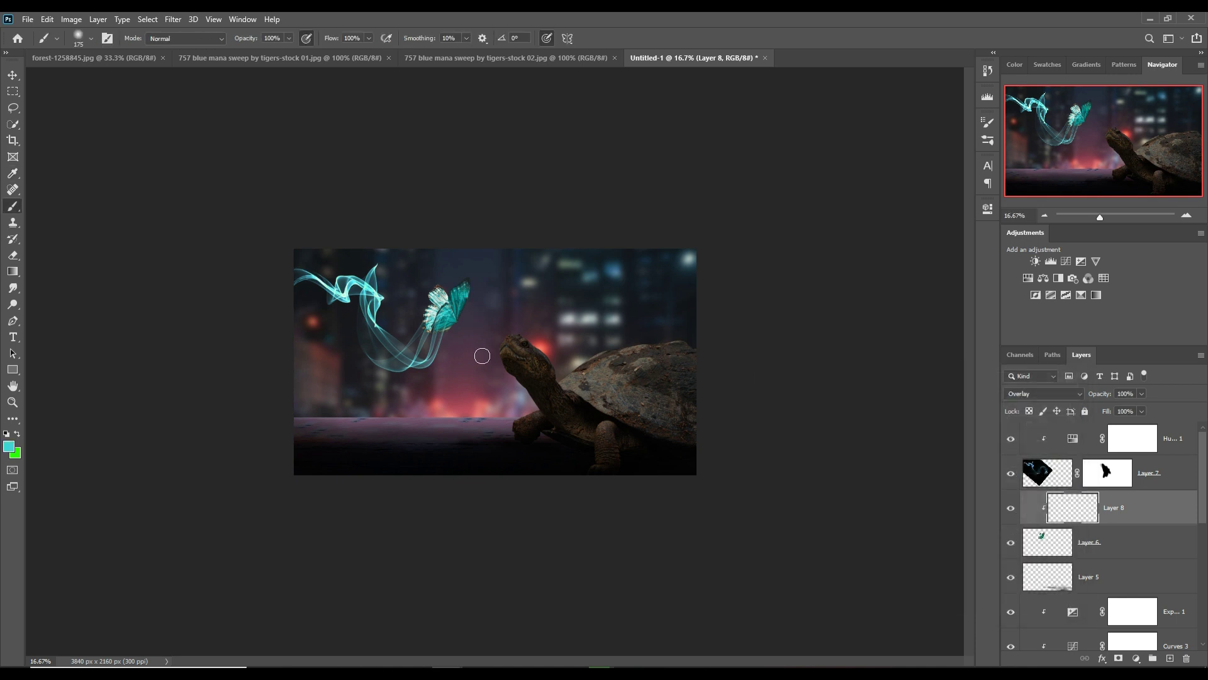
key("bracketright")
key("bracketright")
key("bracketright")
key("bracketright")
key("bracketright")
key("bracketright")
left_click(469, 295)
left_click(469, 315)
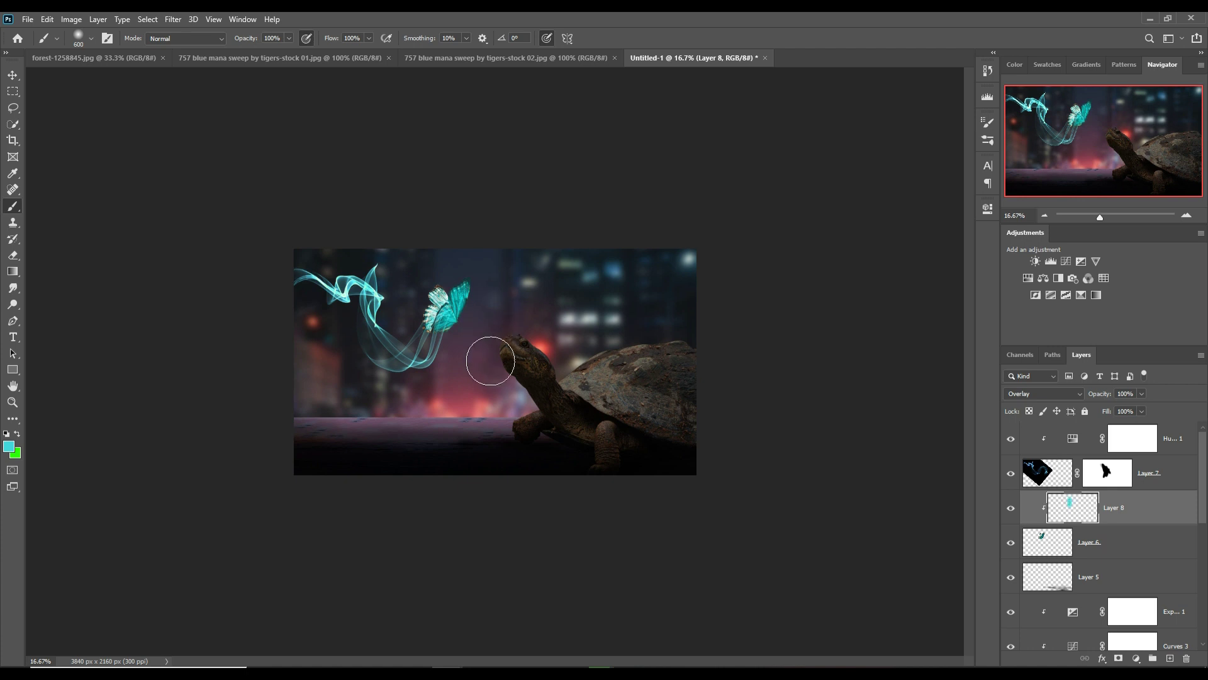
mouse_move(491, 361)
left_mouse_down()
mouse_move(459, 306)
mouse_move(438, 316)
mouse_move(432, 353)
left_mouse_up()
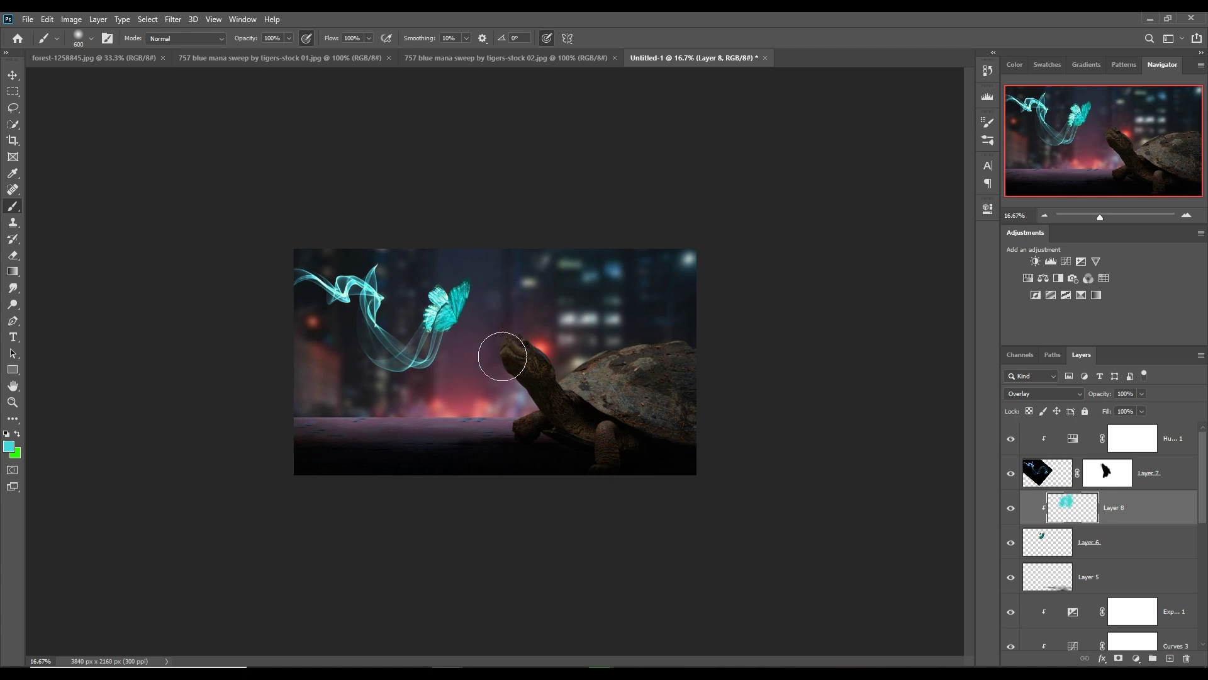
- Create a new layer above the Hue/Saturation adjustment and set its blend mode to Linear Dodge (Add)
left_click(1170, 551)
left_click(1168, 516)
left_click(1178, 444)
left_click(1171, 658)
left_click(1043, 393)
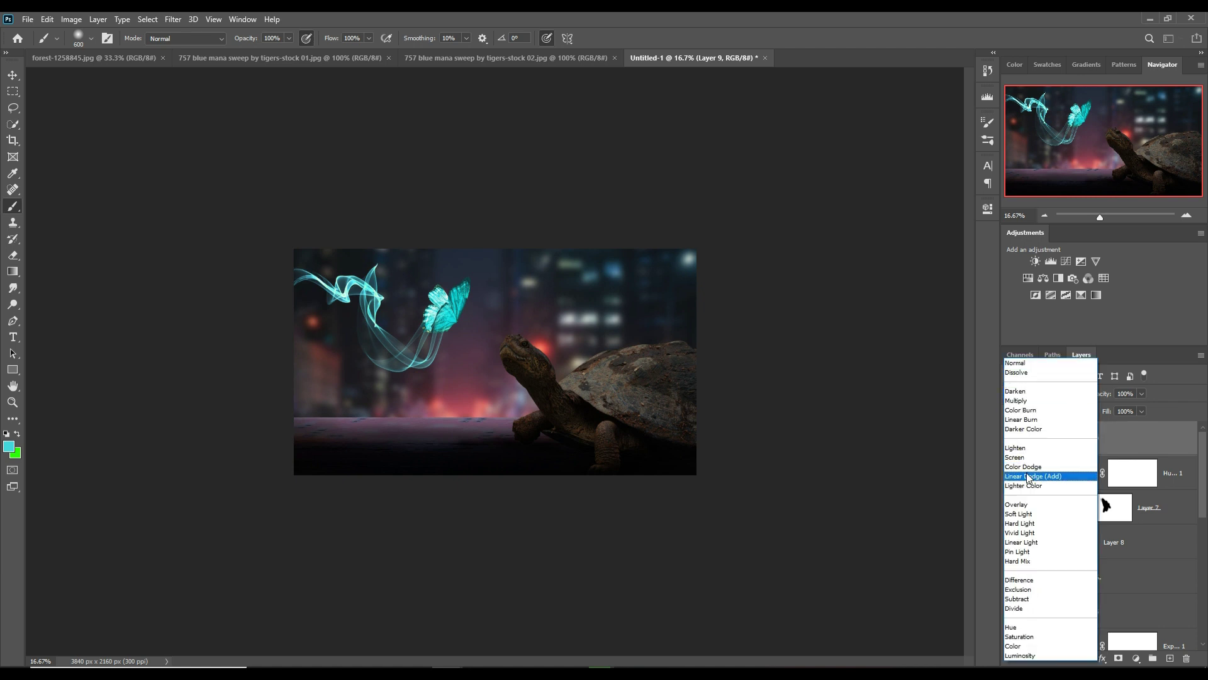
left_click(1028, 478)
- Add a Solid Color fill of #40d7d9 at the top of the layer stack and invert its mask to black
left_click(1141, 662)
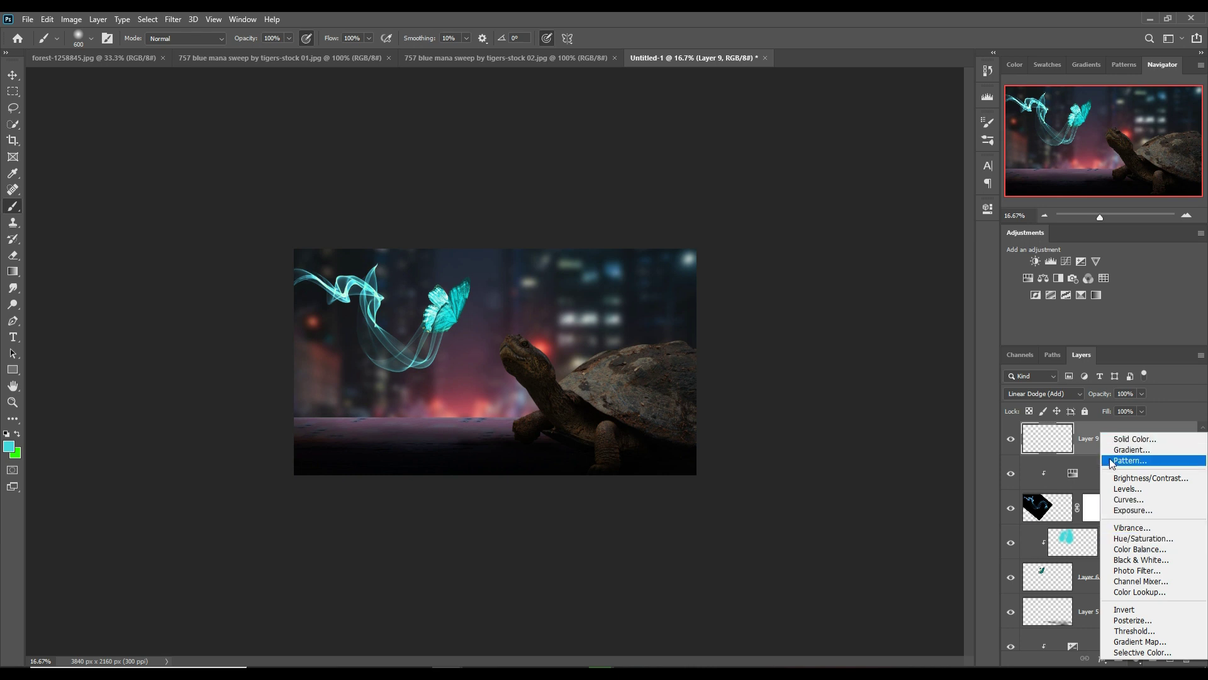
left_click(1067, 450)
left_click(1144, 661)
left_click(1137, 436)
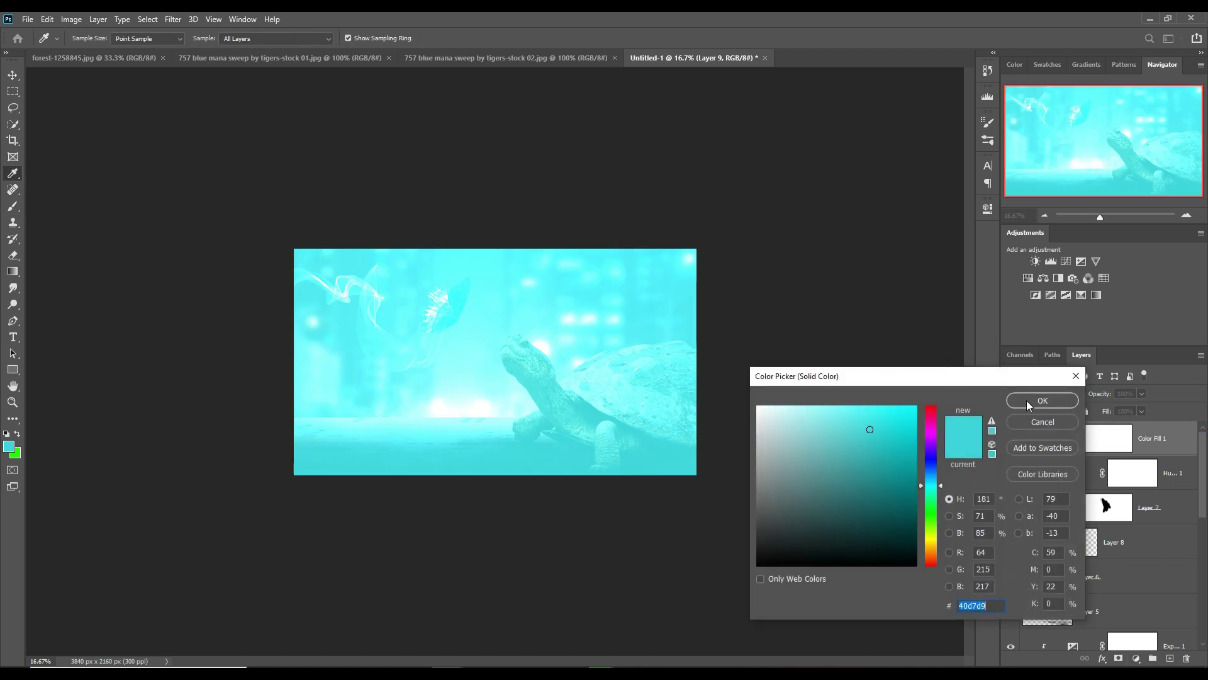
left_click(1025, 400)
key("b")
left_click(1121, 443)
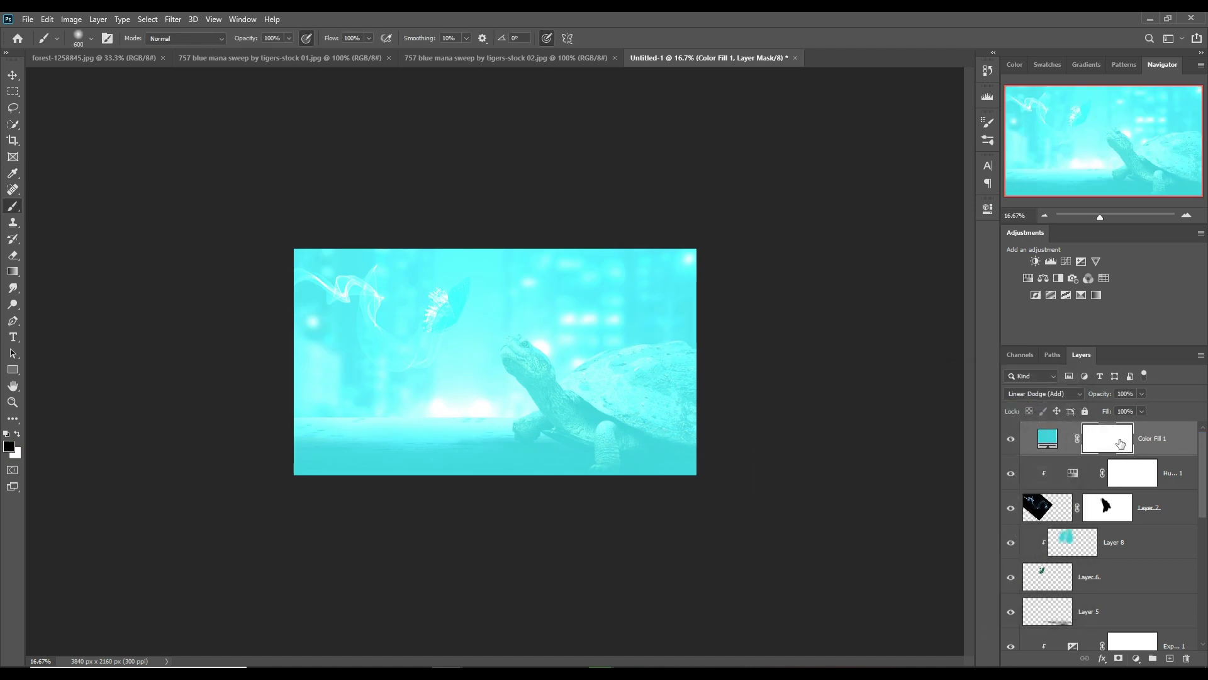
key("ctrl+i")
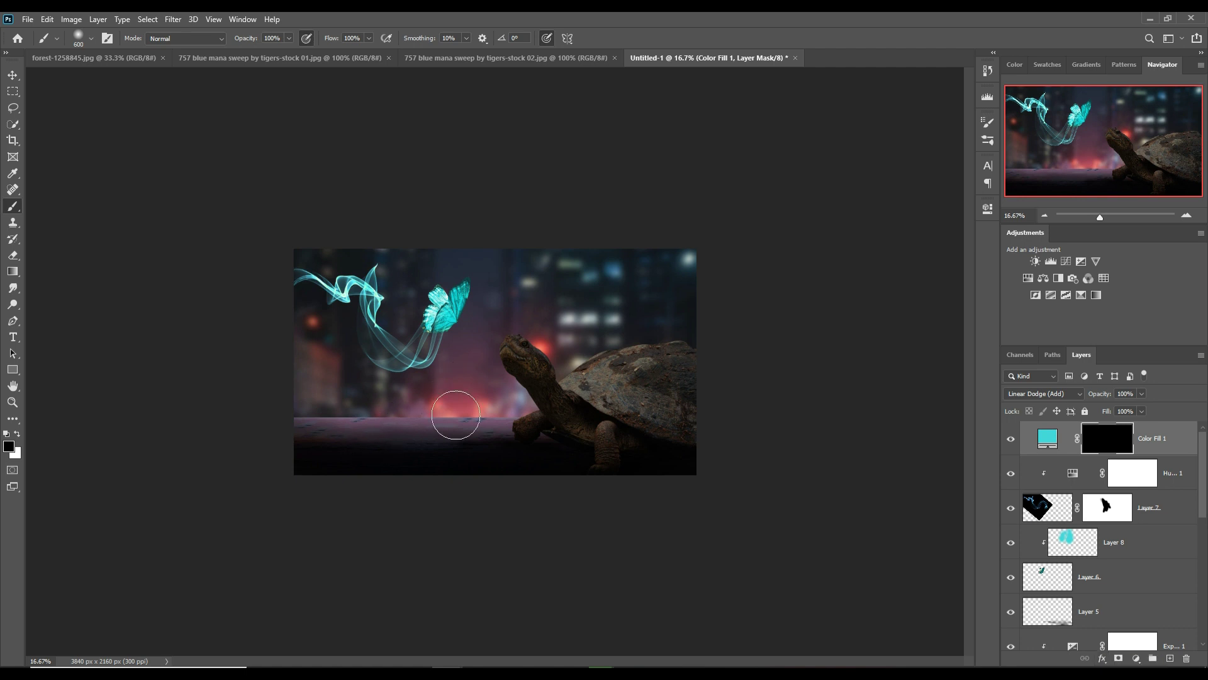
- Set a Soft Round Pressure Opacity and Flow brush to 26% opacity and dab white on the colour fill's mask near the butterfly
key("ctrl+plus")
key("ctrl+plus")
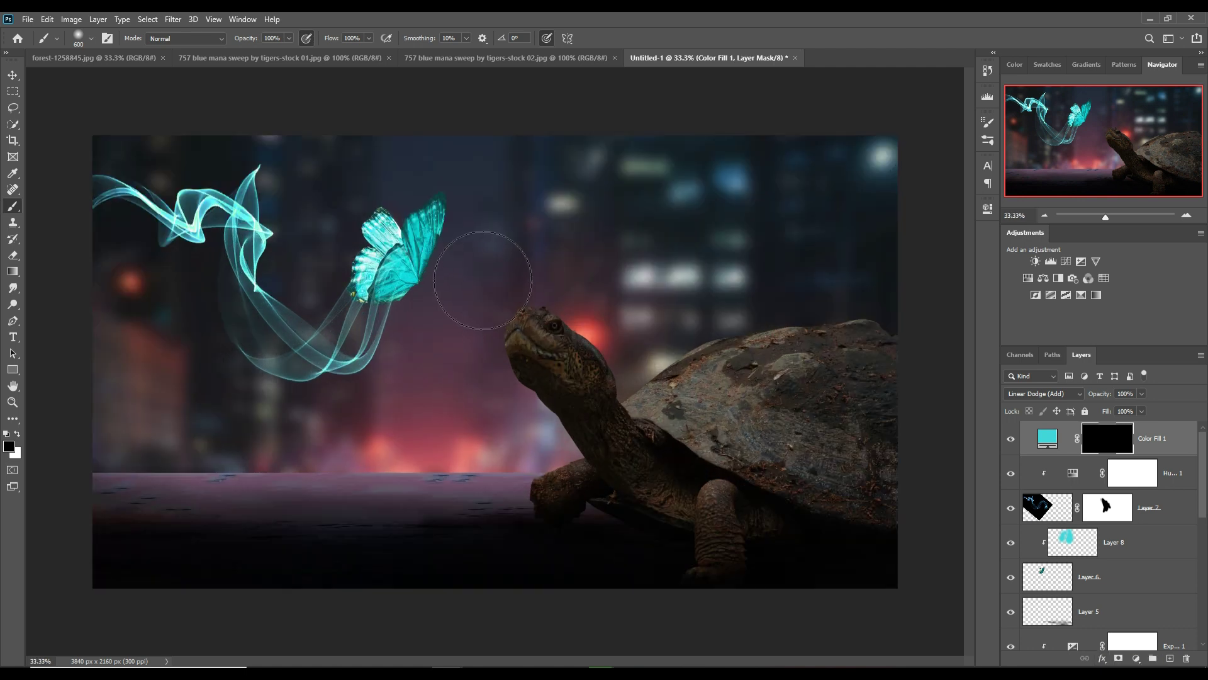
left_click(288, 40)
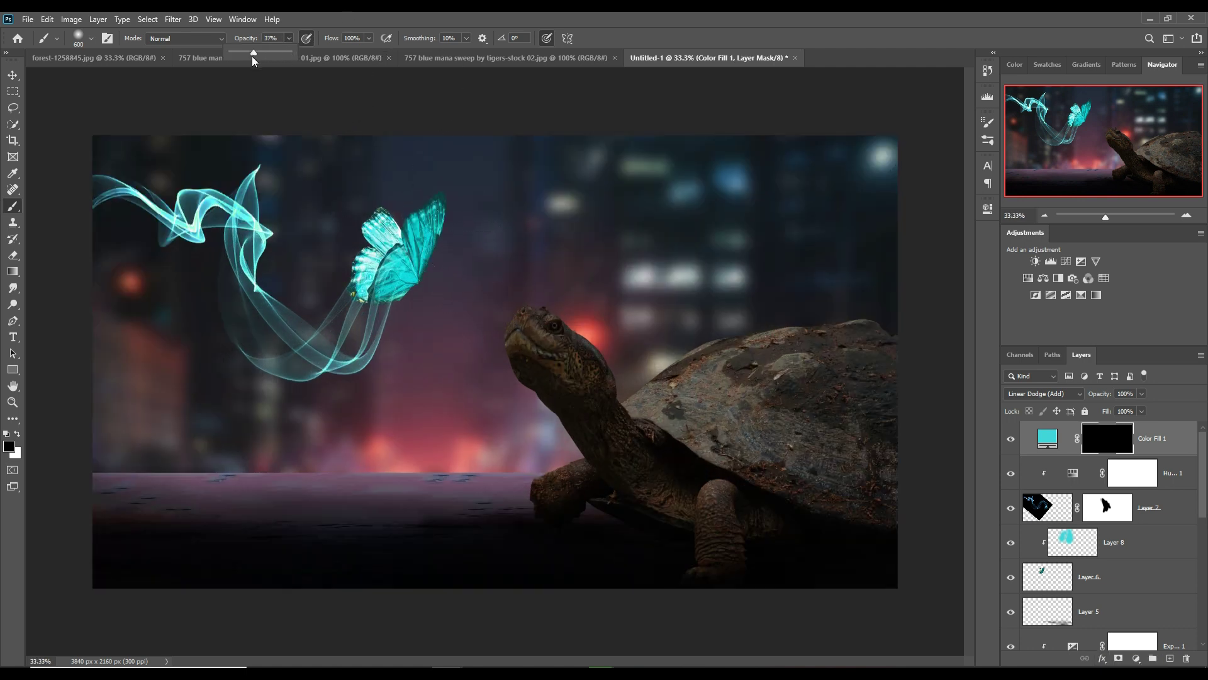
left_click_drag(244, 53, 246, 52)
left_click(91, 38)
left_click(115, 290)
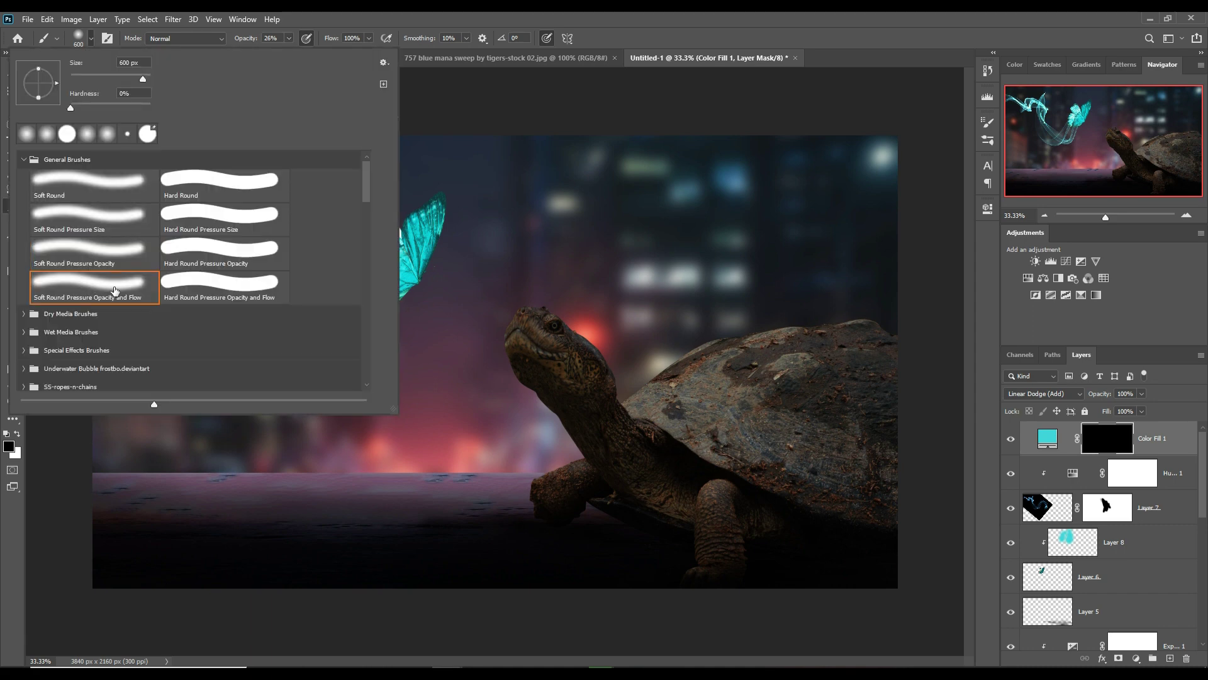
left_click(447, 18)
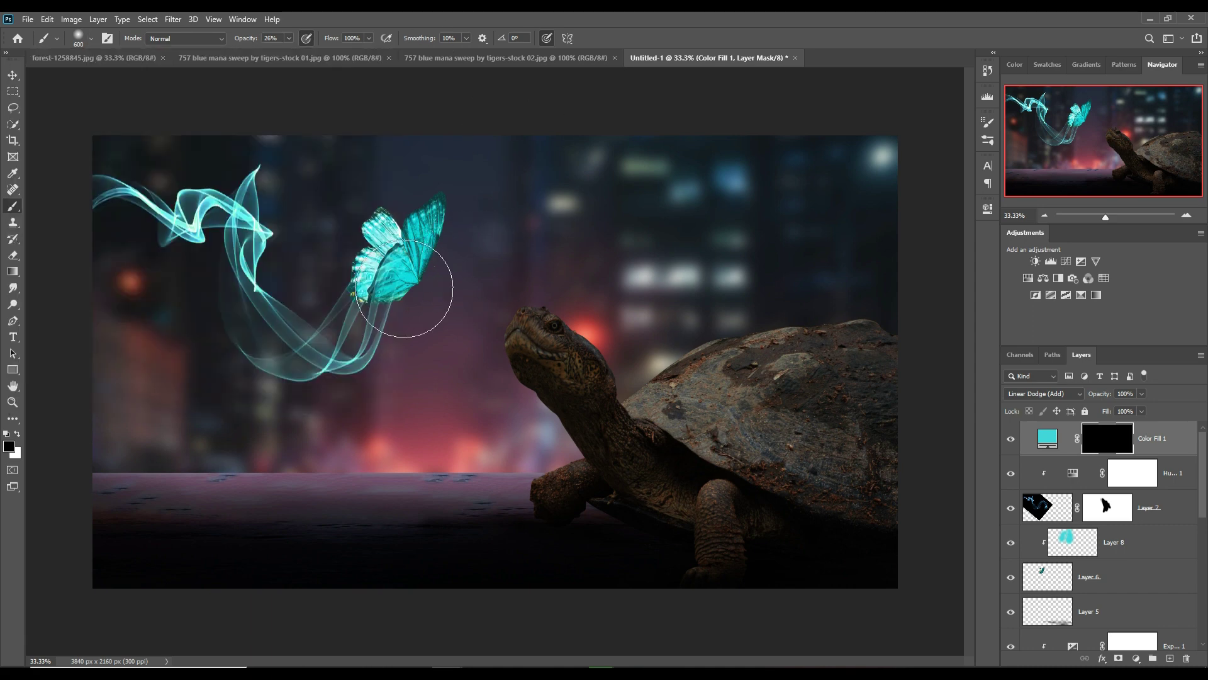
left_click(17, 433)
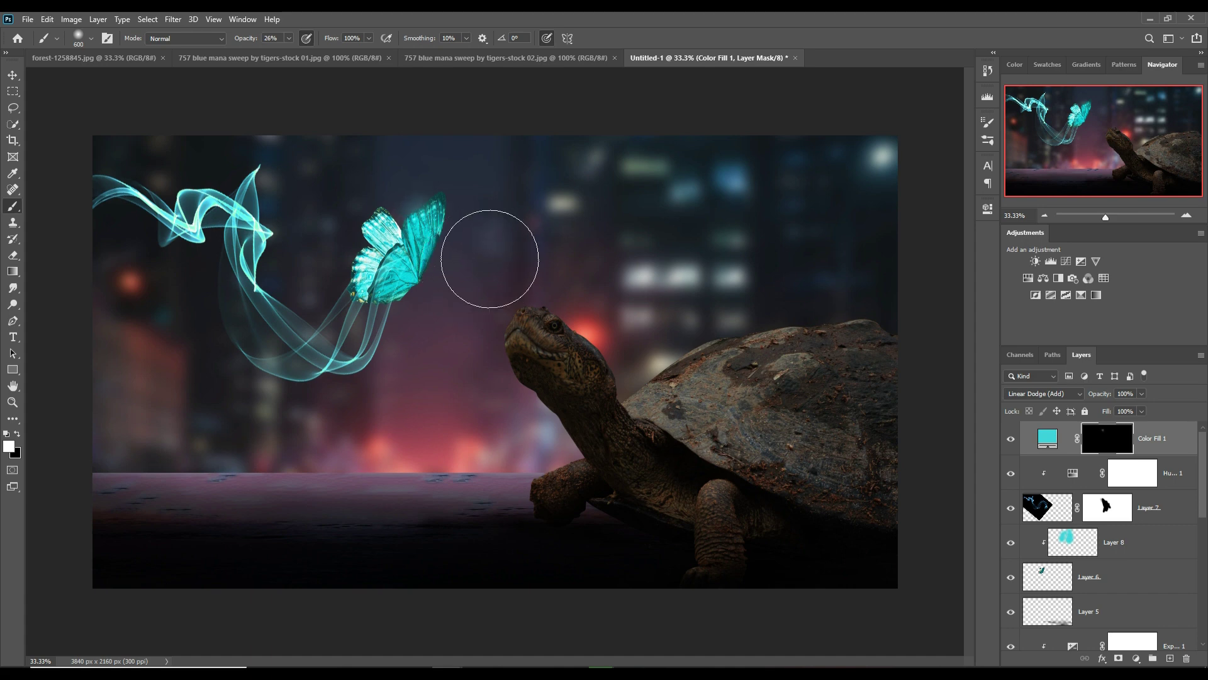
key("ctrl")
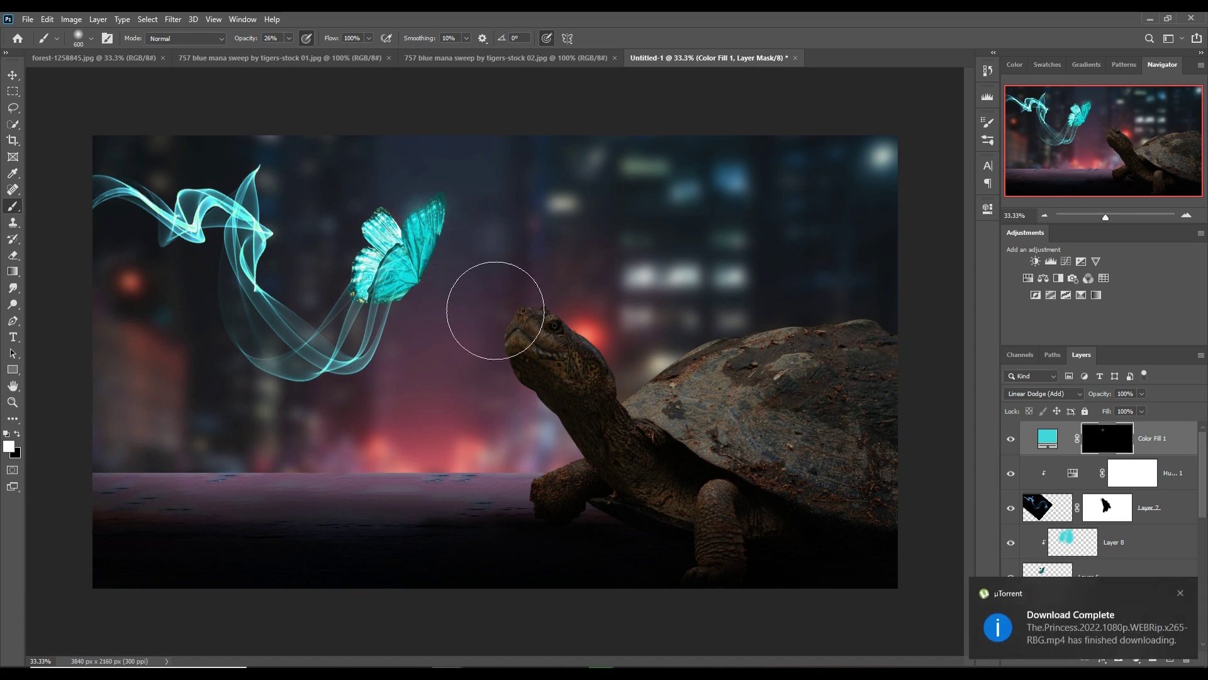
key("ctrl")
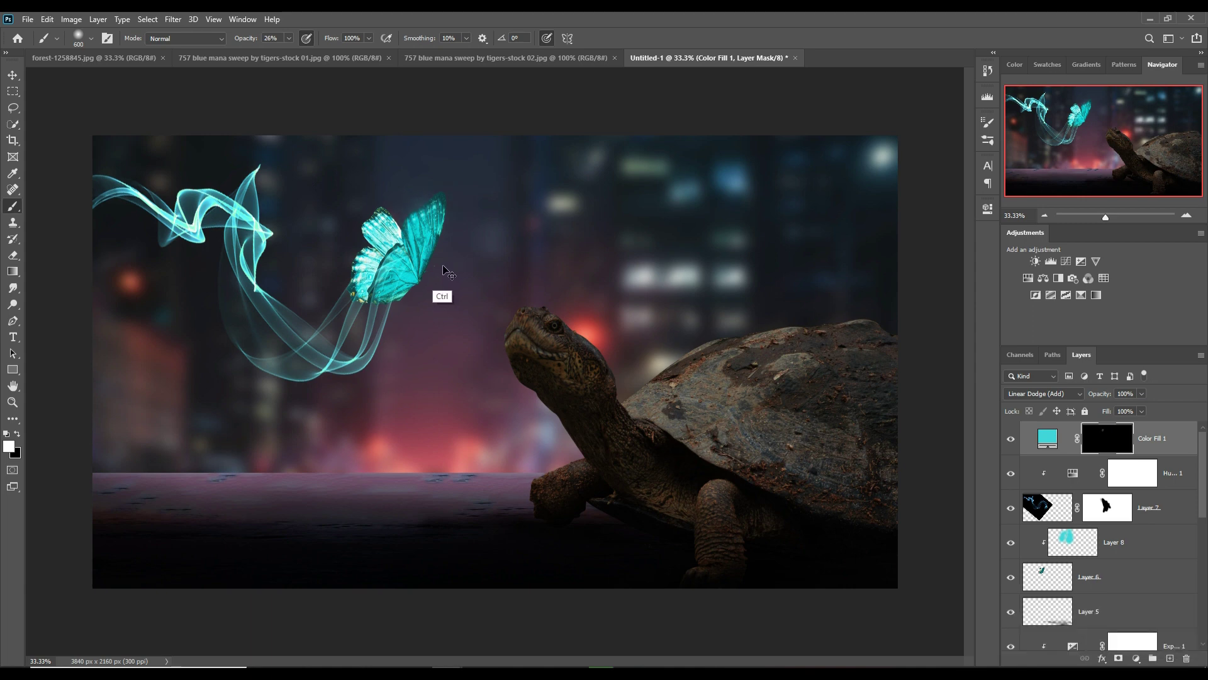
- Switch to the Soft Round Pressure Opacity brush at 400 px and brush a faint glow around the butterfly's wing tip
left_click(93, 38)
left_click(108, 259)
left_click(524, 14)
key("bracketleft")
key("bracketleft")
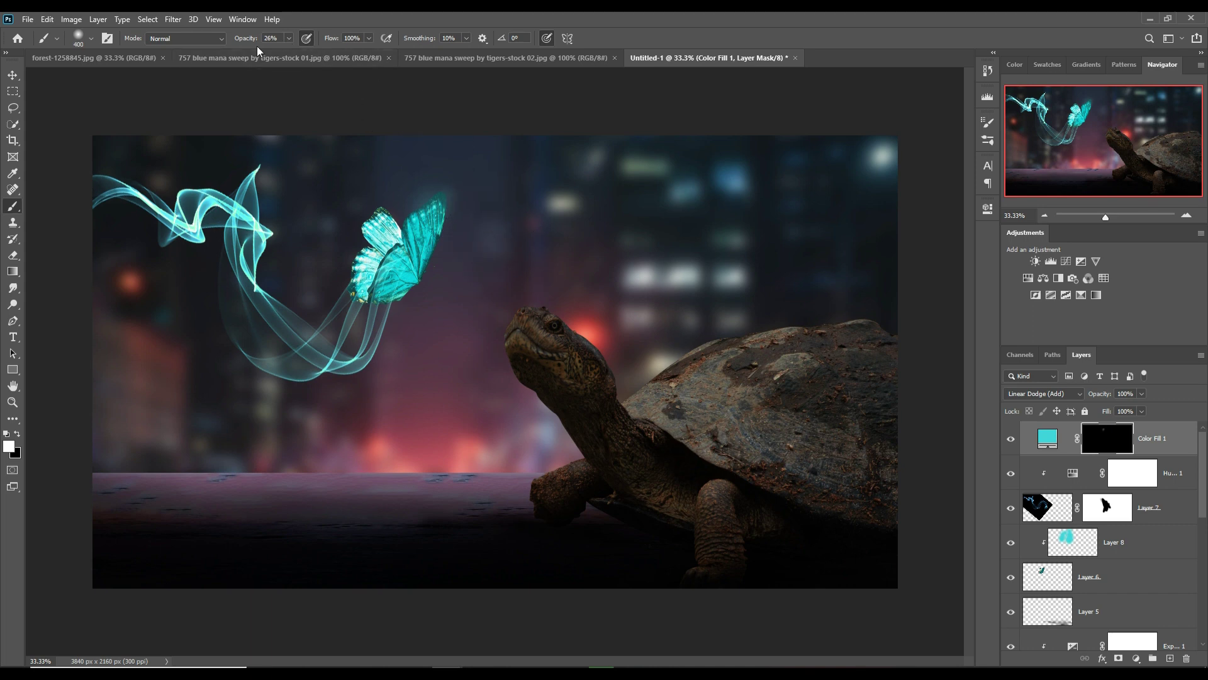
- Try the Soft Round brush at 400 px for the mask glow, then change to the Soft Round Pressure Size brush
left_click(90, 39)
left_click(90, 188)
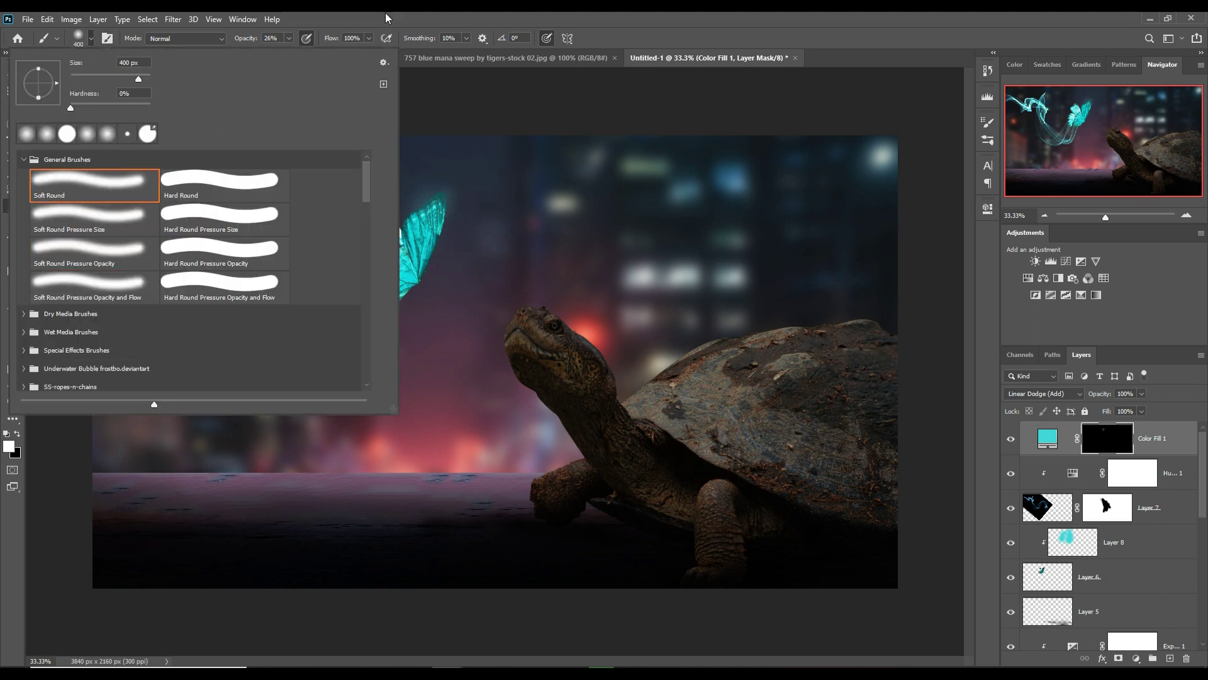
key("Return")
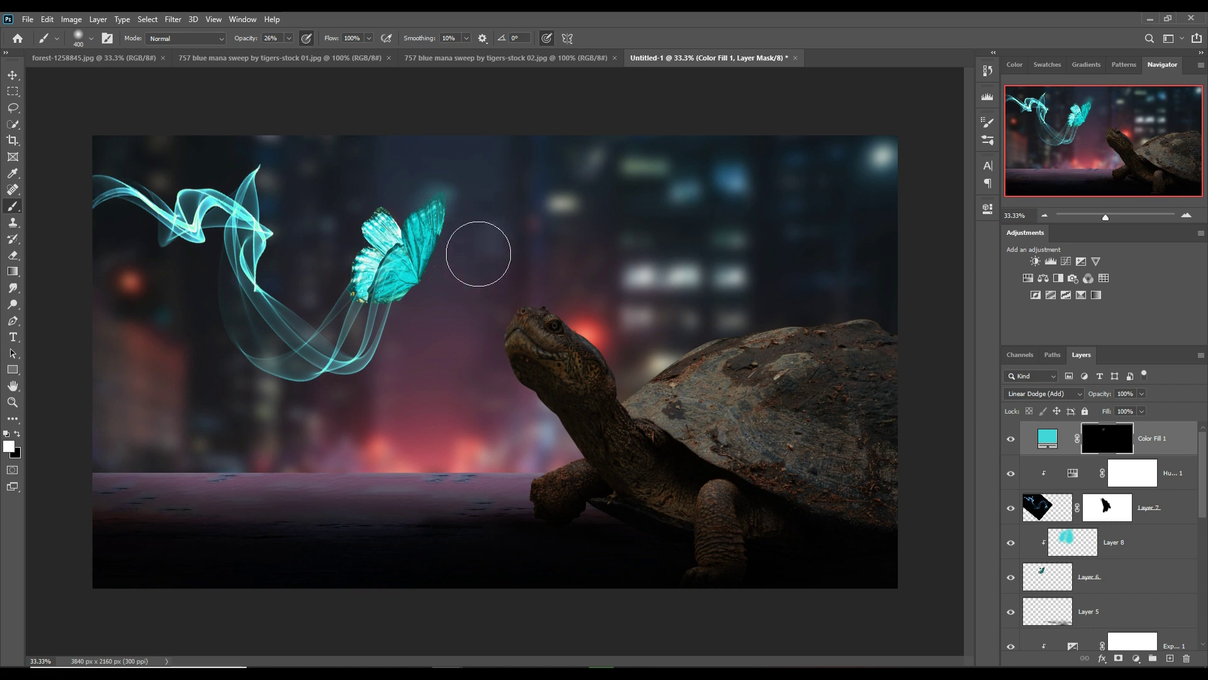
left_click(90, 38)
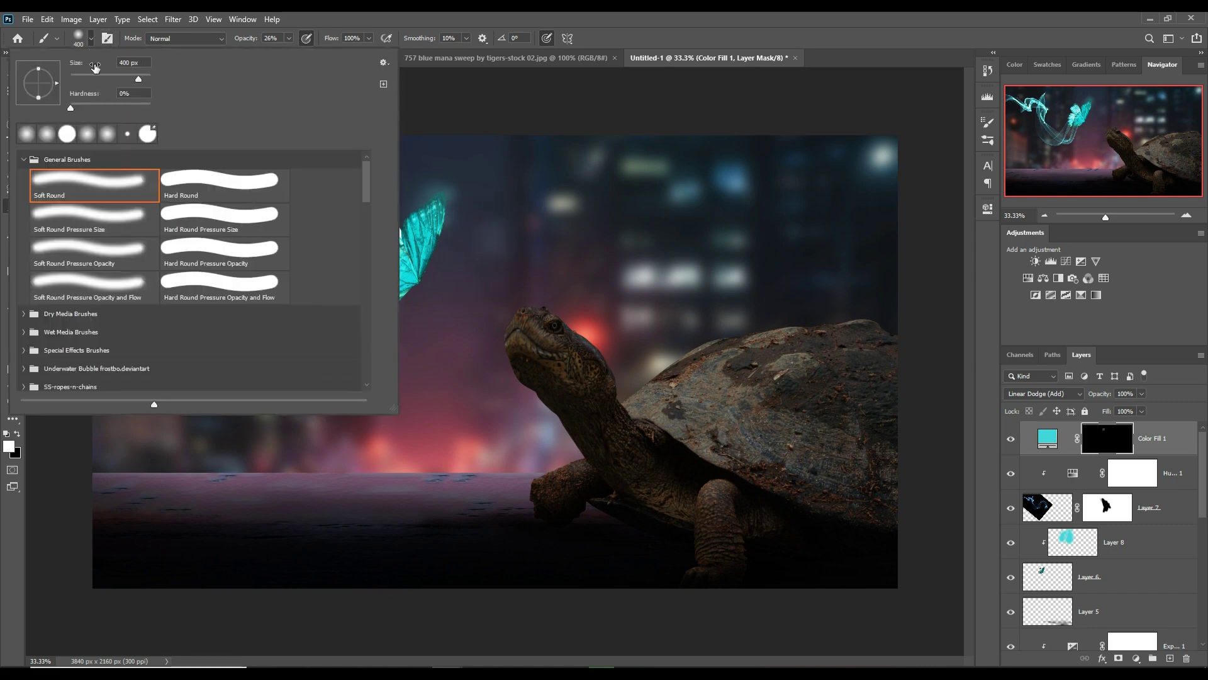
left_click(90, 228)
key("Return")
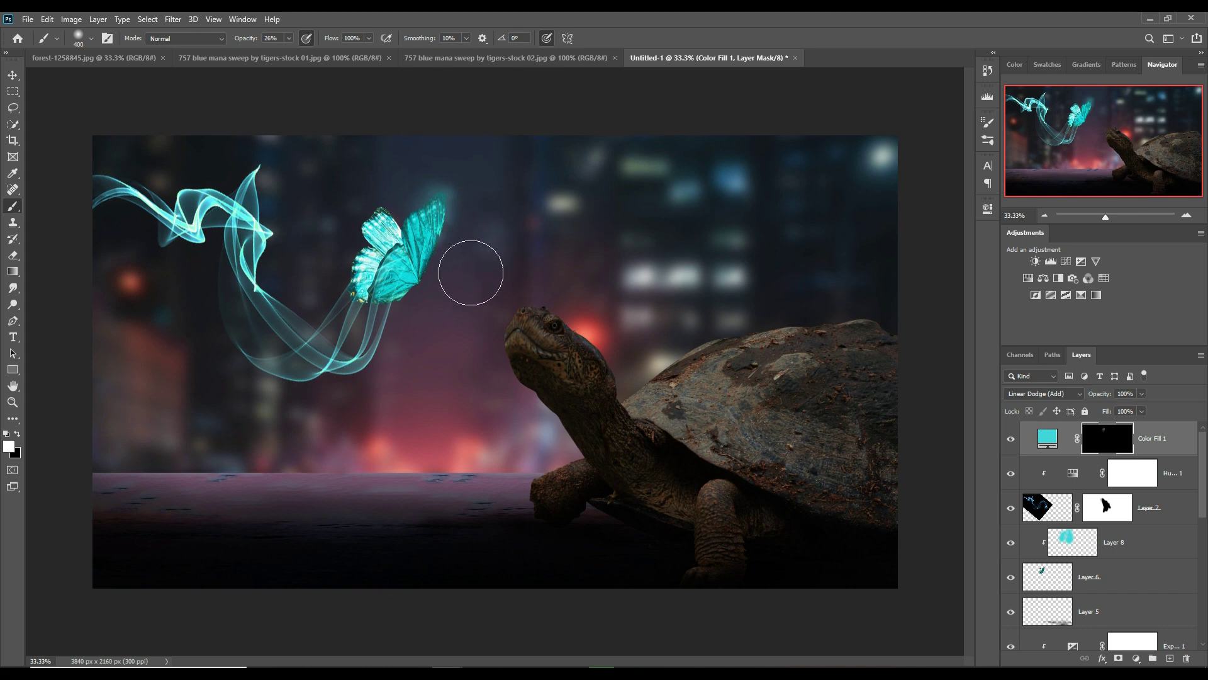
- Paint out the existing butterfly glow on the colour fill's mask with black at 100% brush opacity
left_click_drag(474, 272, 456, 302)
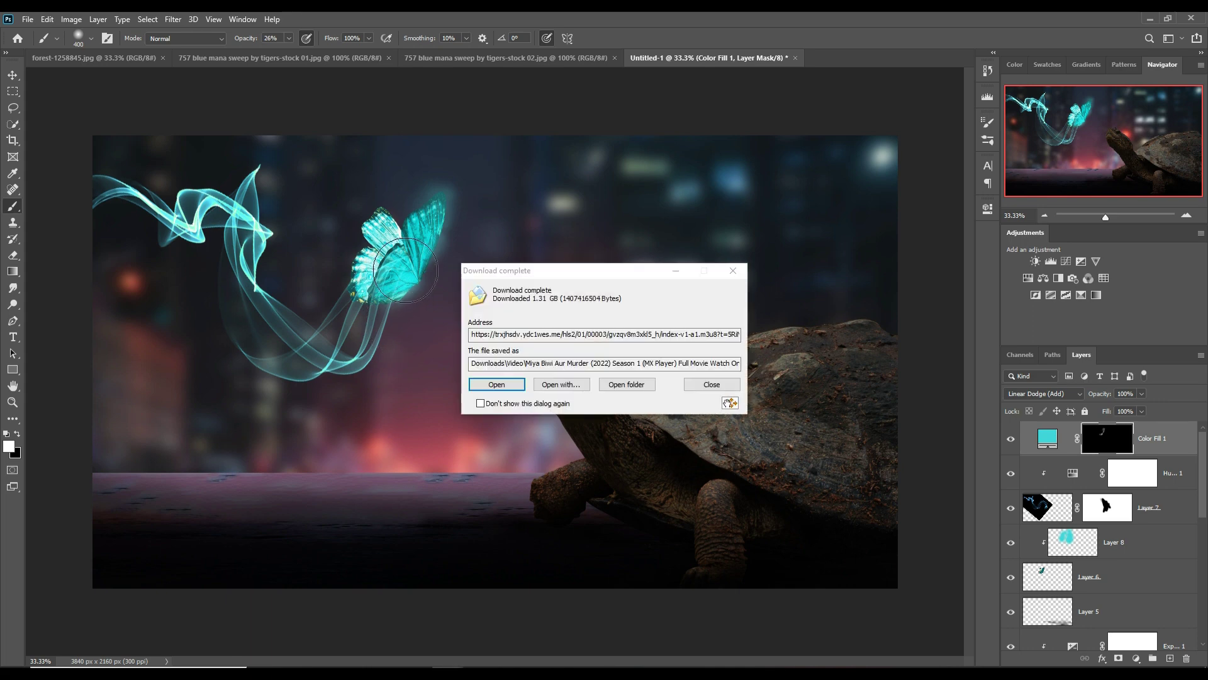
left_click(675, 272)
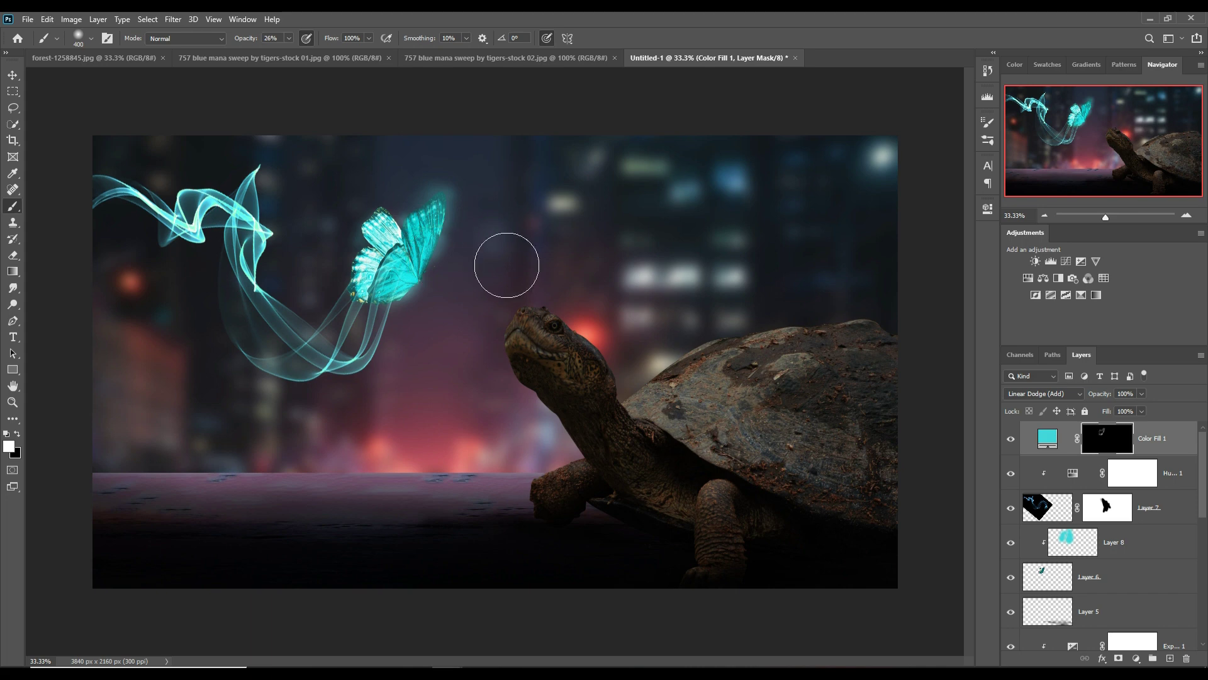
left_click(17, 431)
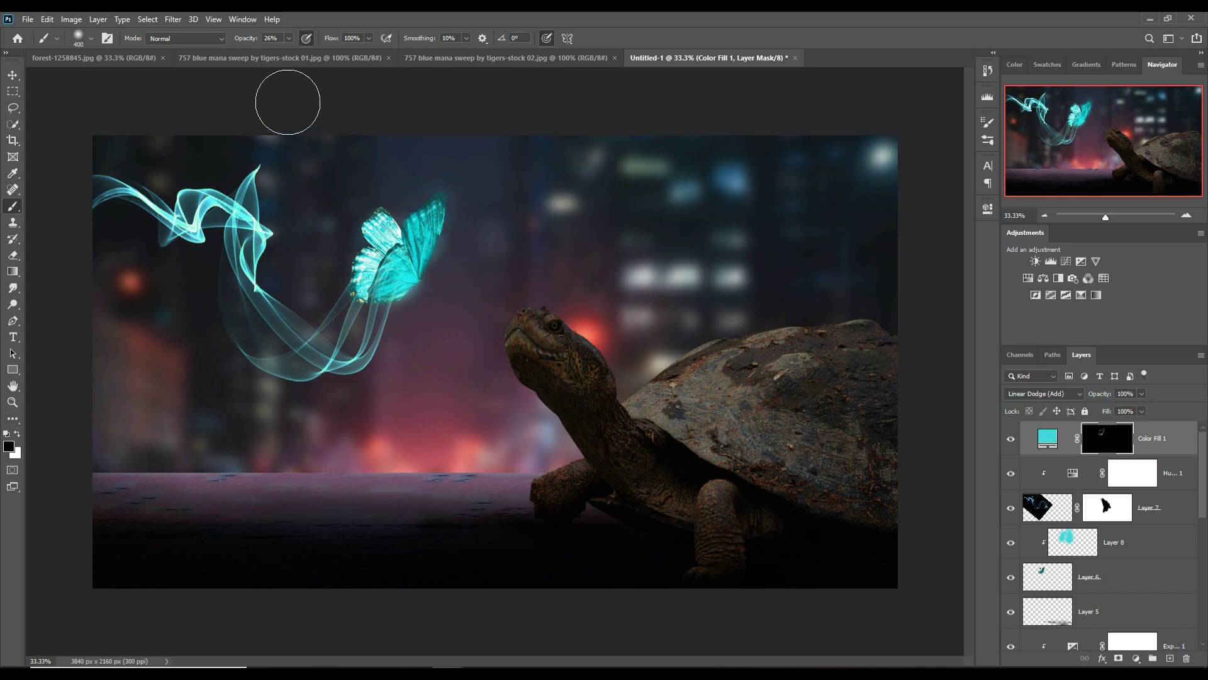
left_click(289, 39)
mouse_move(473, 221)
left_mouse_down()
mouse_move(464, 244)
mouse_move(375, 292)
left_mouse_up()
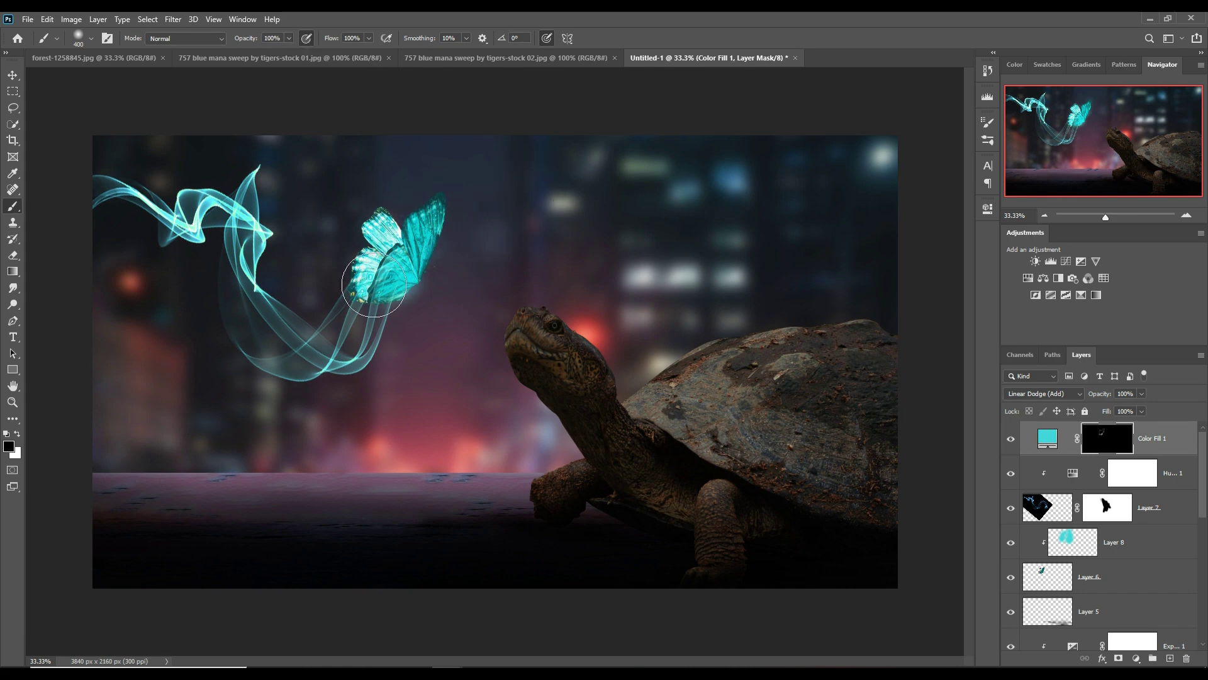
mouse_move(470, 246)
left_mouse_down()
mouse_move(381, 271)
mouse_move(473, 228)
mouse_move(438, 230)
left_mouse_up()
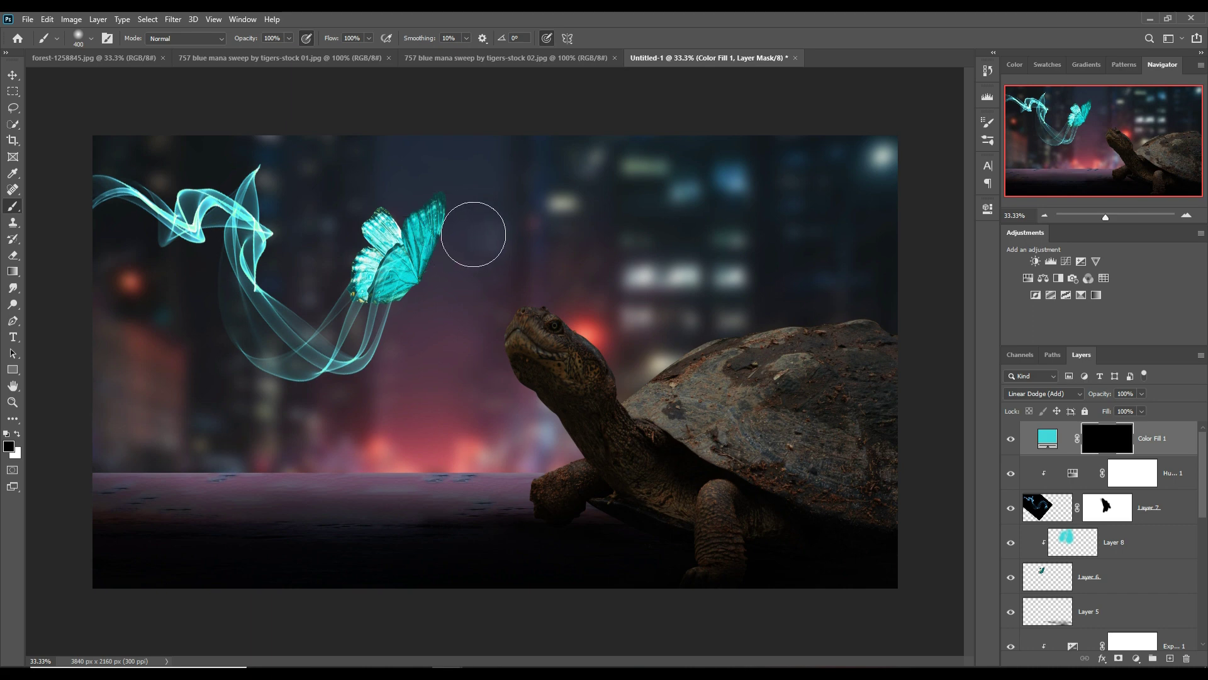
- Brush a soft glow around the butterfly in white at 16% opacity on the colour fill's mask
left_click(288, 38)
left_click_drag(292, 53, 242, 53)
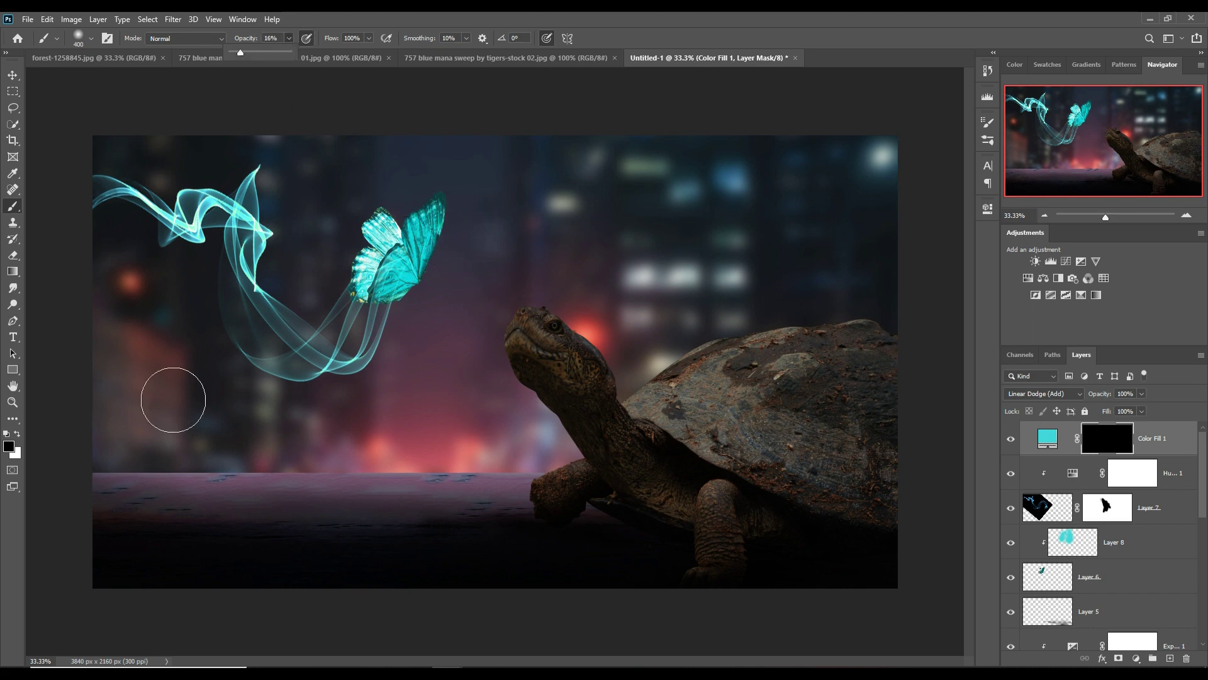
left_click(18, 435)
mouse_move(434, 232)
left_mouse_down()
mouse_move(424, 227)
mouse_move(463, 236)
mouse_move(440, 260)
mouse_move(403, 252)
mouse_move(415, 296)
mouse_move(404, 366)
left_mouse_up()
mouse_move(400, 325)
left_mouse_down()
mouse_move(434, 306)
mouse_move(434, 358)
mouse_move(448, 254)
left_mouse_up()
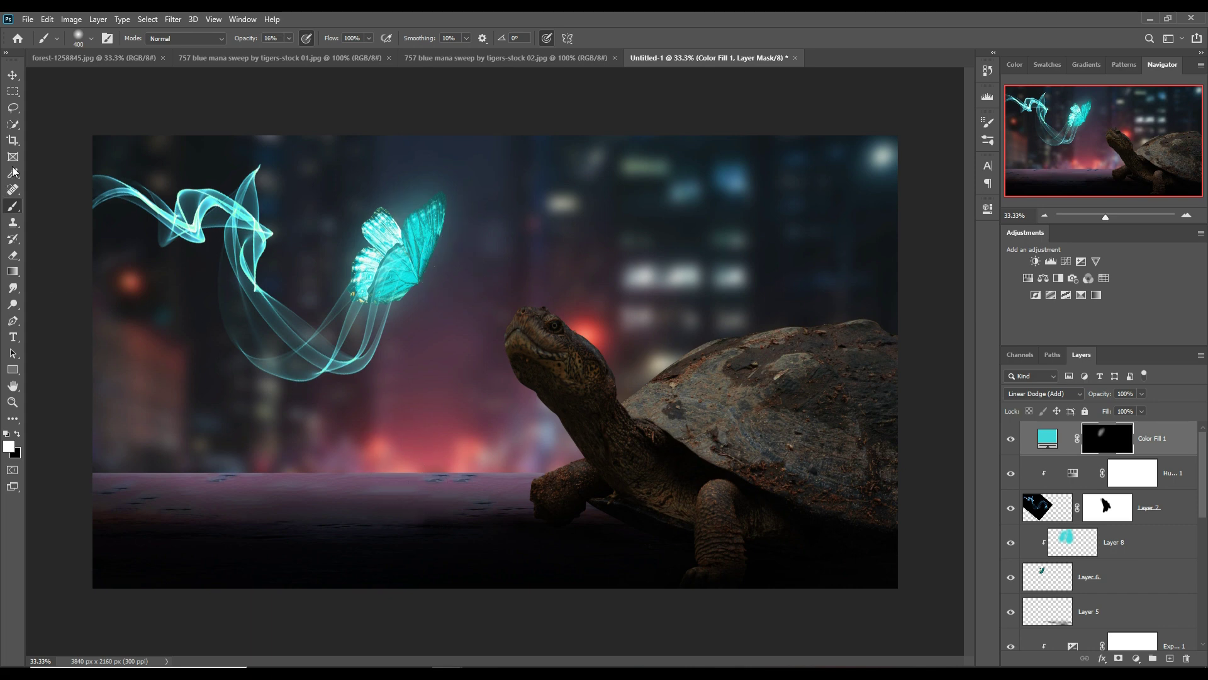
left_click(12, 75)
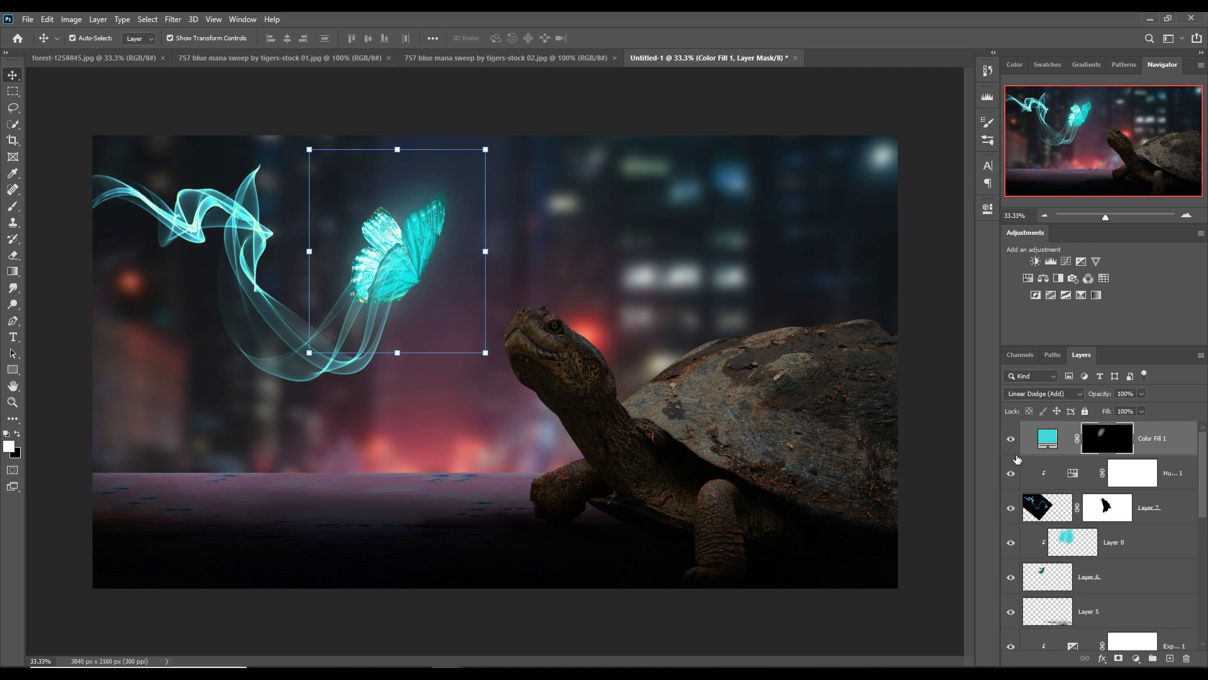
- Spread a faint glow from the butterfly to the turtle's head on the fill mask with a 1300 px white brush at 6% opacity
left_click(13, 206)
left_click(289, 39)
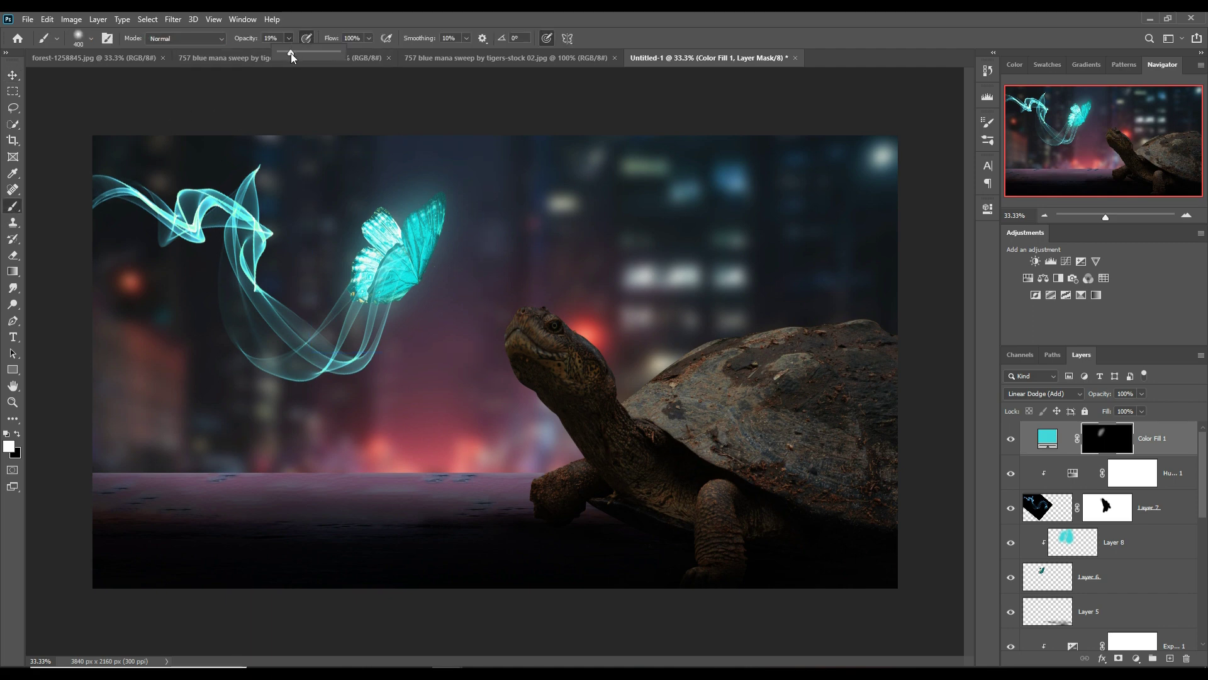
key("]")
key("]")
key("]")
key("]")
key("]")
key("]")
key("]")
key("]")
key("]")
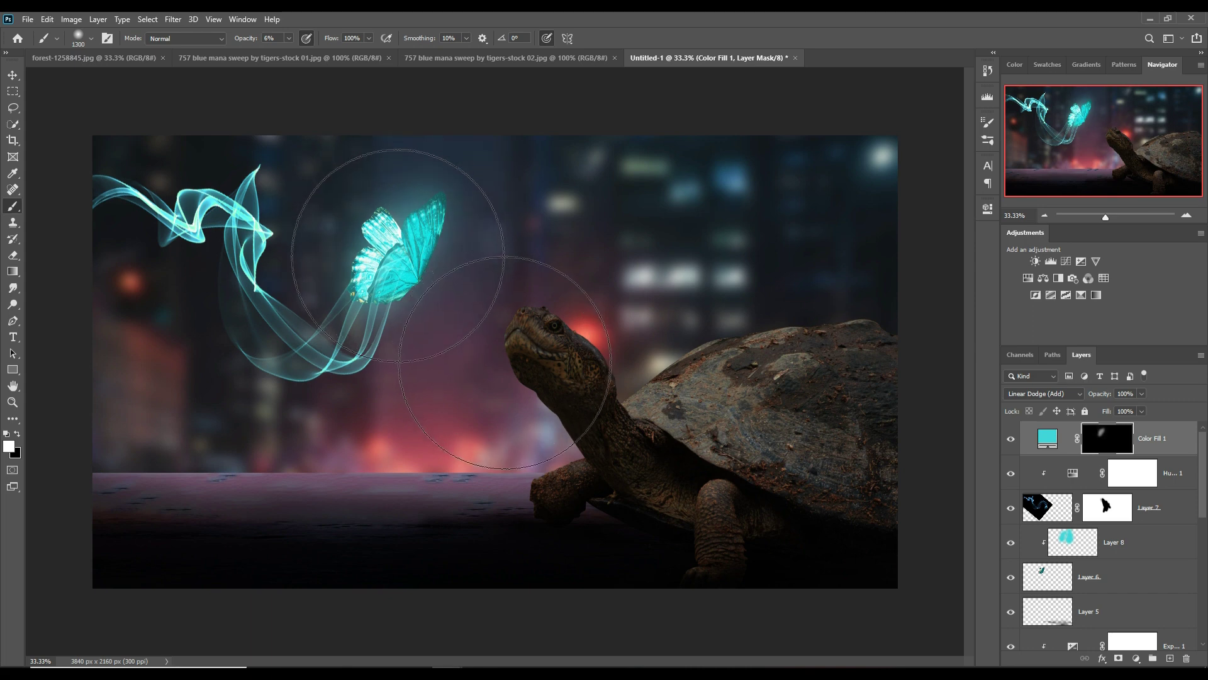
left_click(398, 254)
left_click(526, 318)
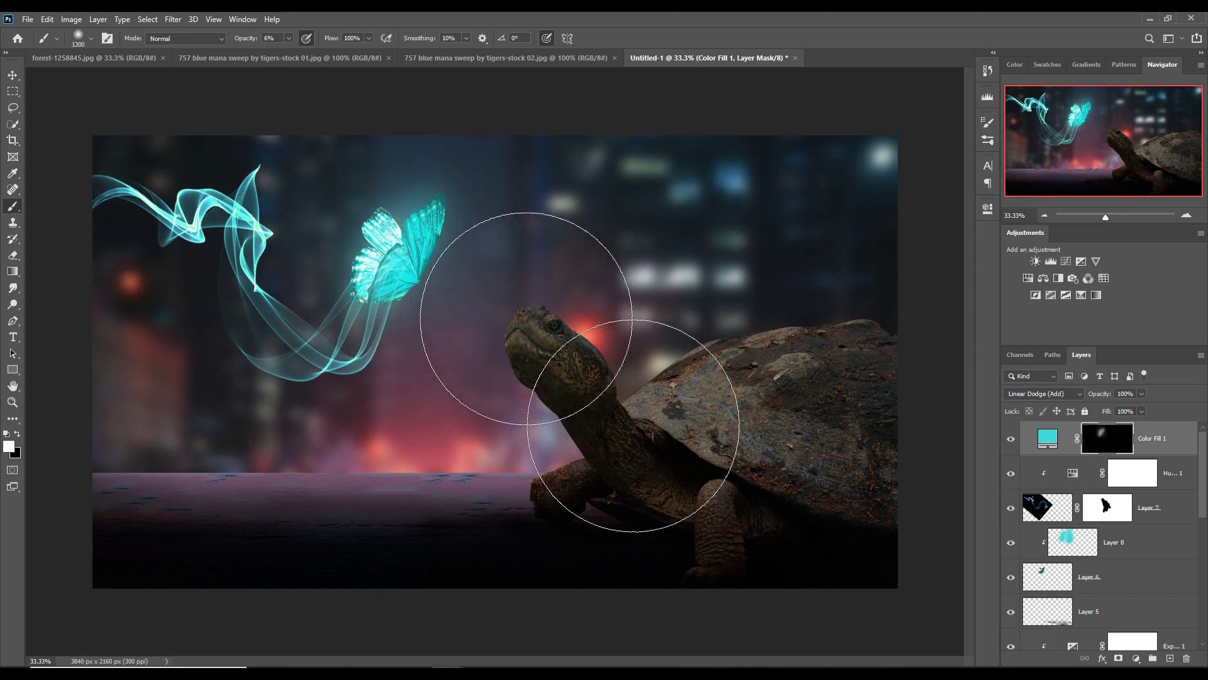
left_click(528, 334)
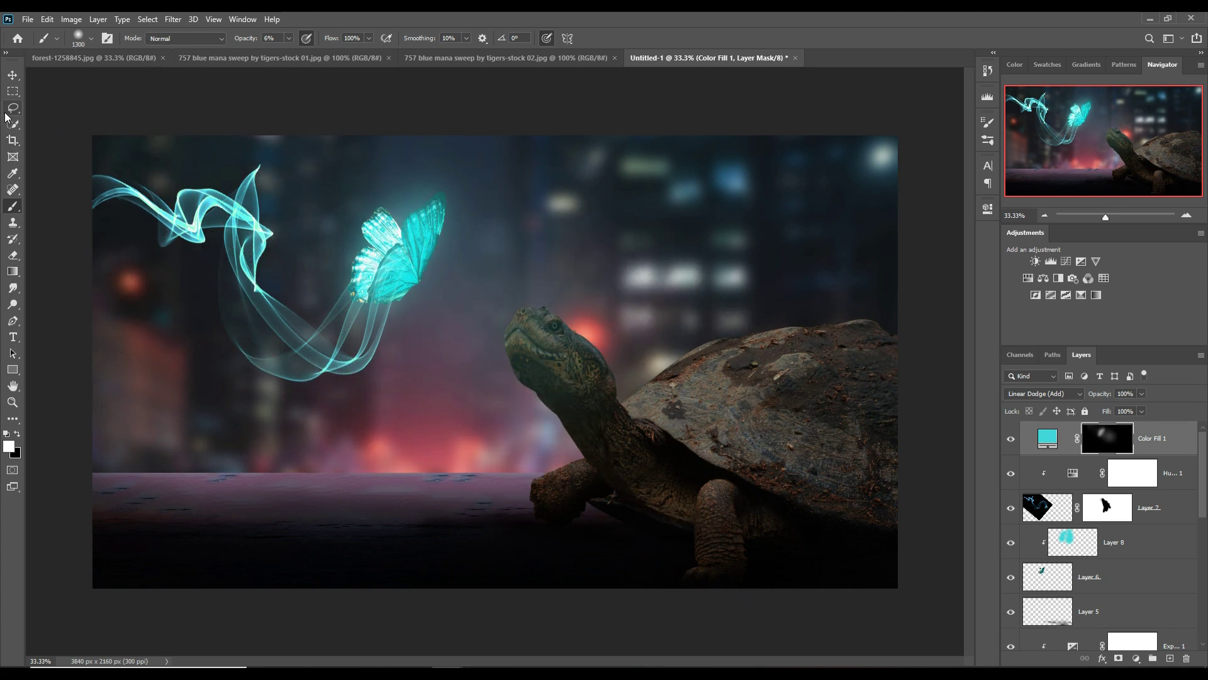
left_click(12, 75)
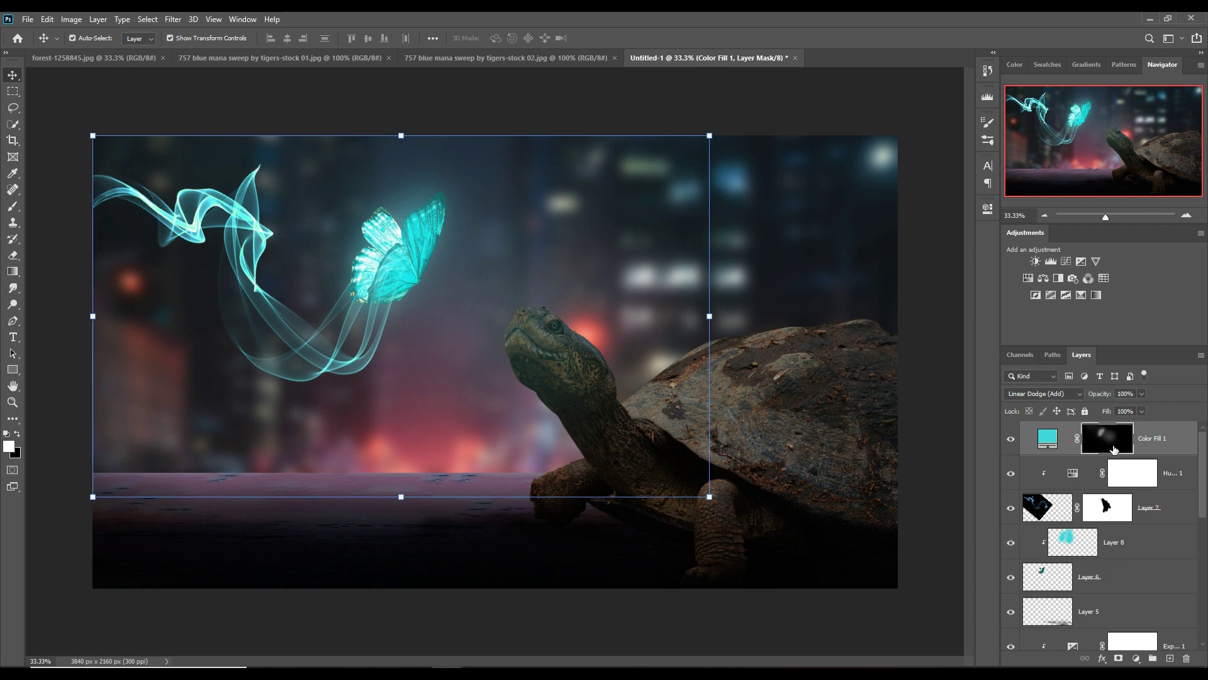
- Target the mask of the turtle's Brightness/Contrast adjustment and set up a black Soft Round Pressure Opacity brush
scroll(1102, 484, "down", 5)
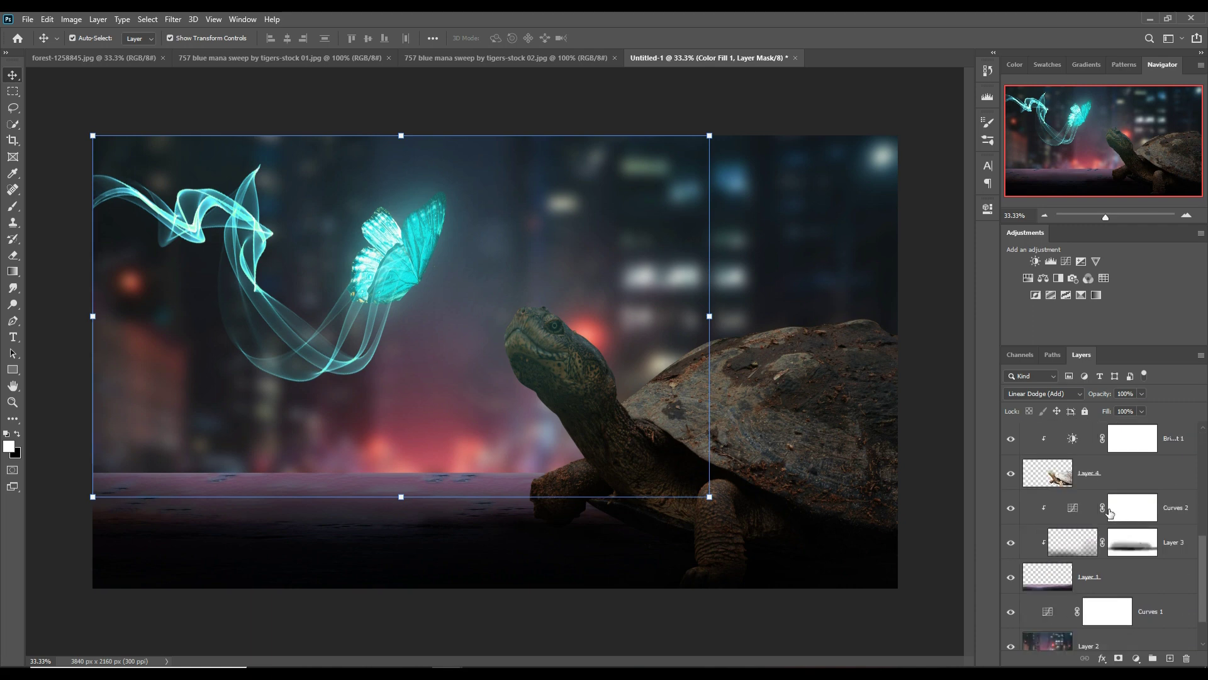
left_click(1115, 476)
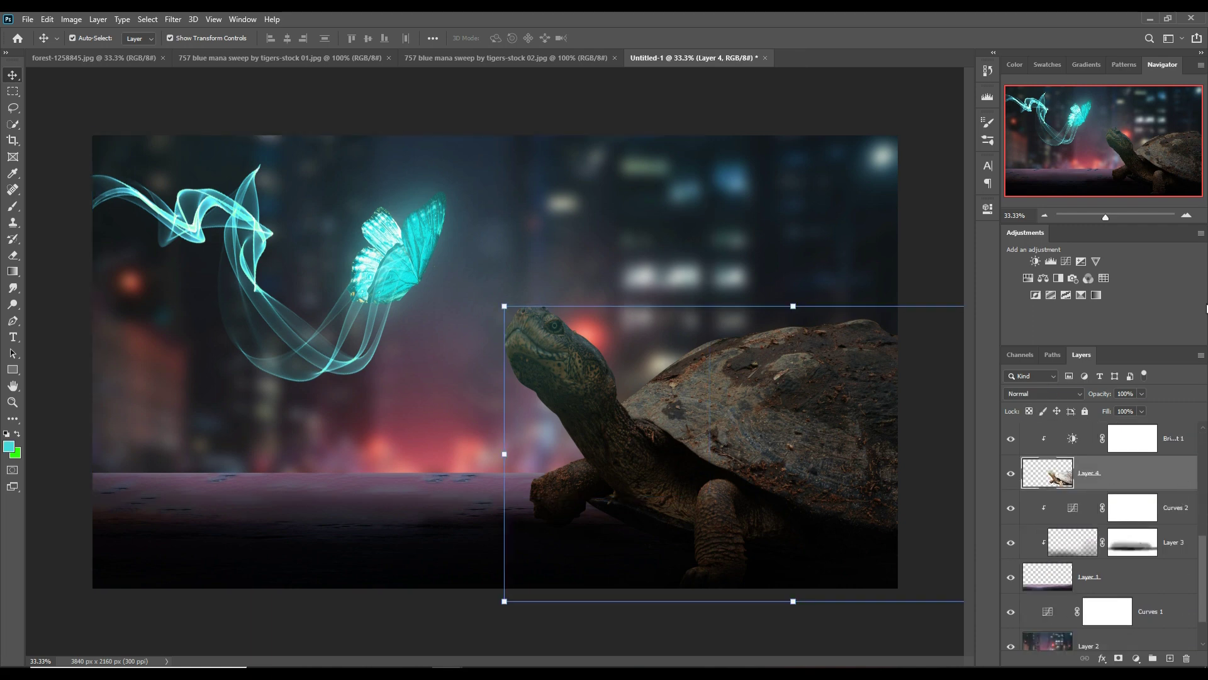
left_click(1135, 442)
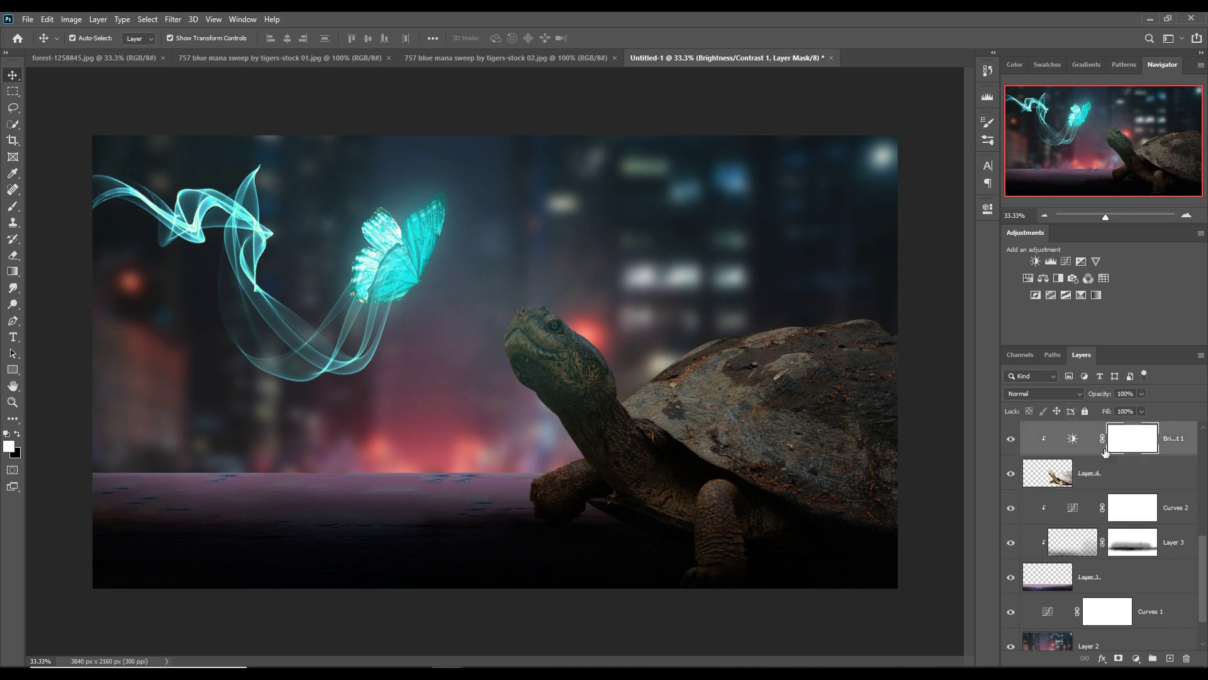
left_click(14, 207)
left_click(18, 434)
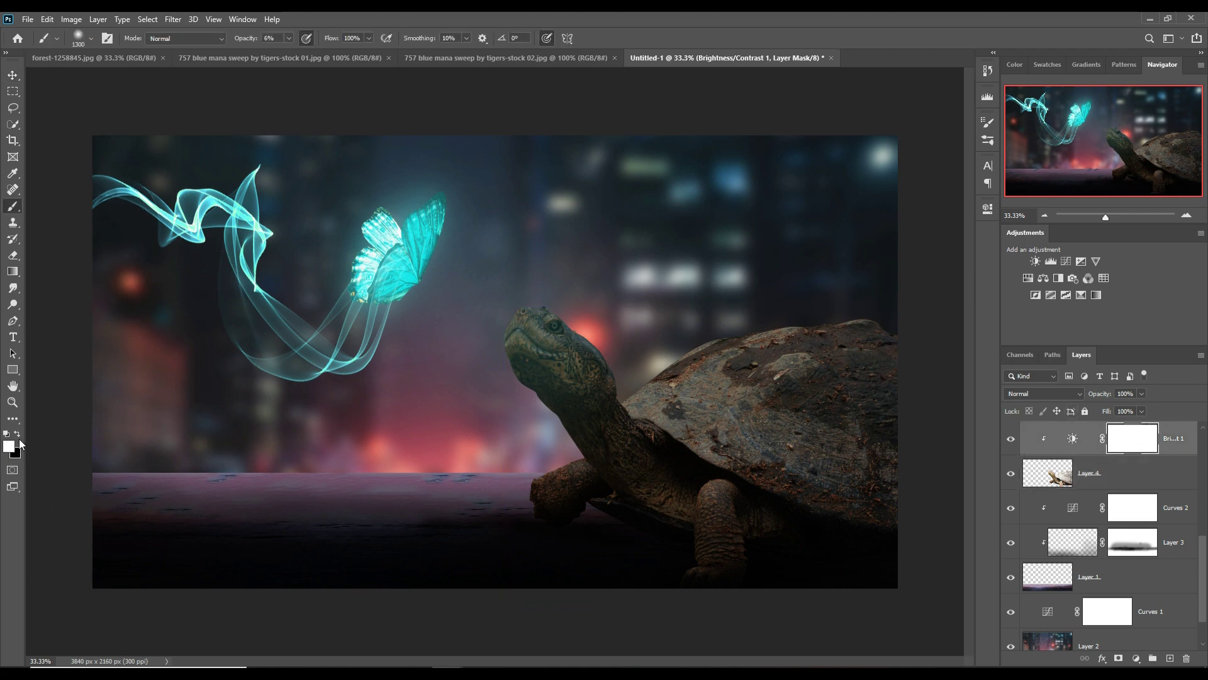
left_click(91, 40)
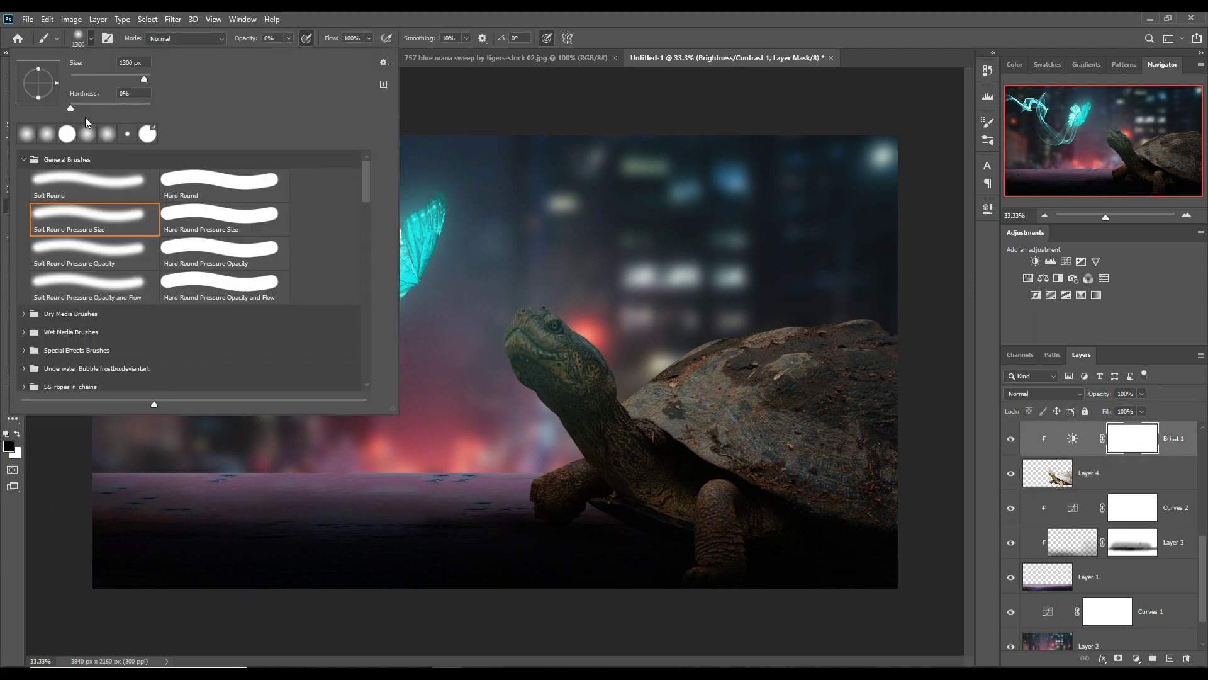
left_click(103, 254)
key("Return")
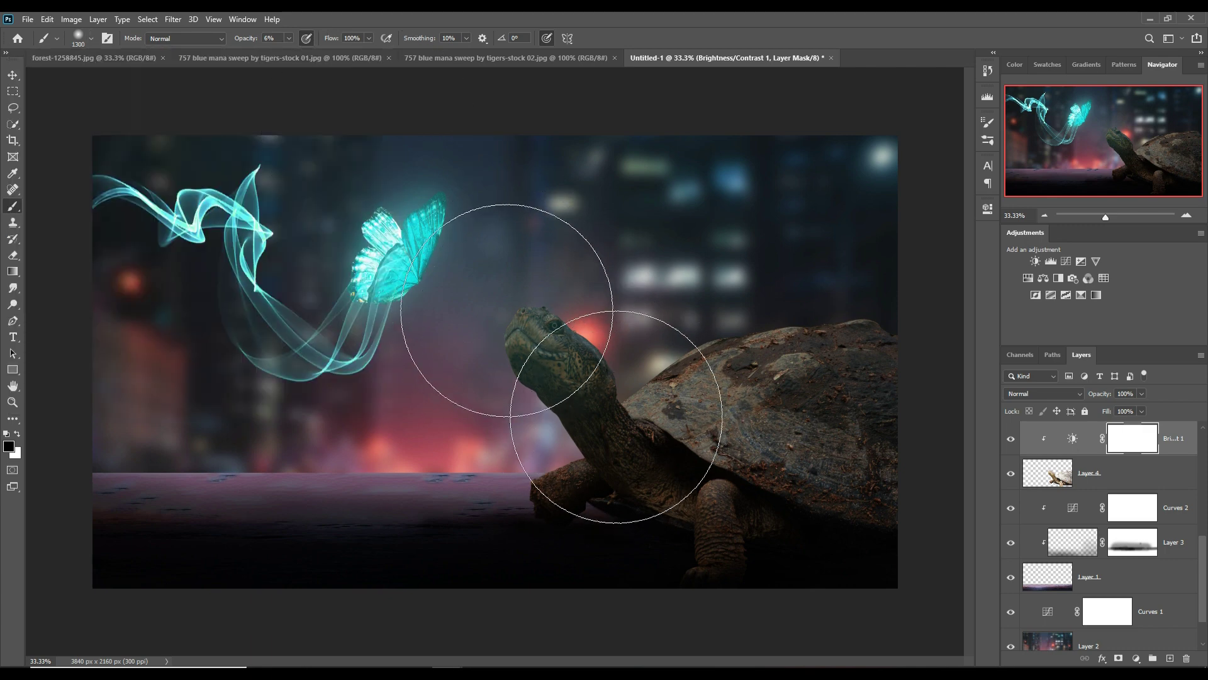
- Paint black at 70 px and 100% opacity on the Brightness/Contrast mask along the turtle's head, neck and upper shell edge
key("bracketleft")
key("bracketleft")
key("bracketleft")
key("bracketleft")
key("bracketleft")
key("bracketleft")
key("bracketleft")
key("bracketleft")
key("bracketleft")
key("bracketleft")
key("bracketleft")
key("bracketleft")
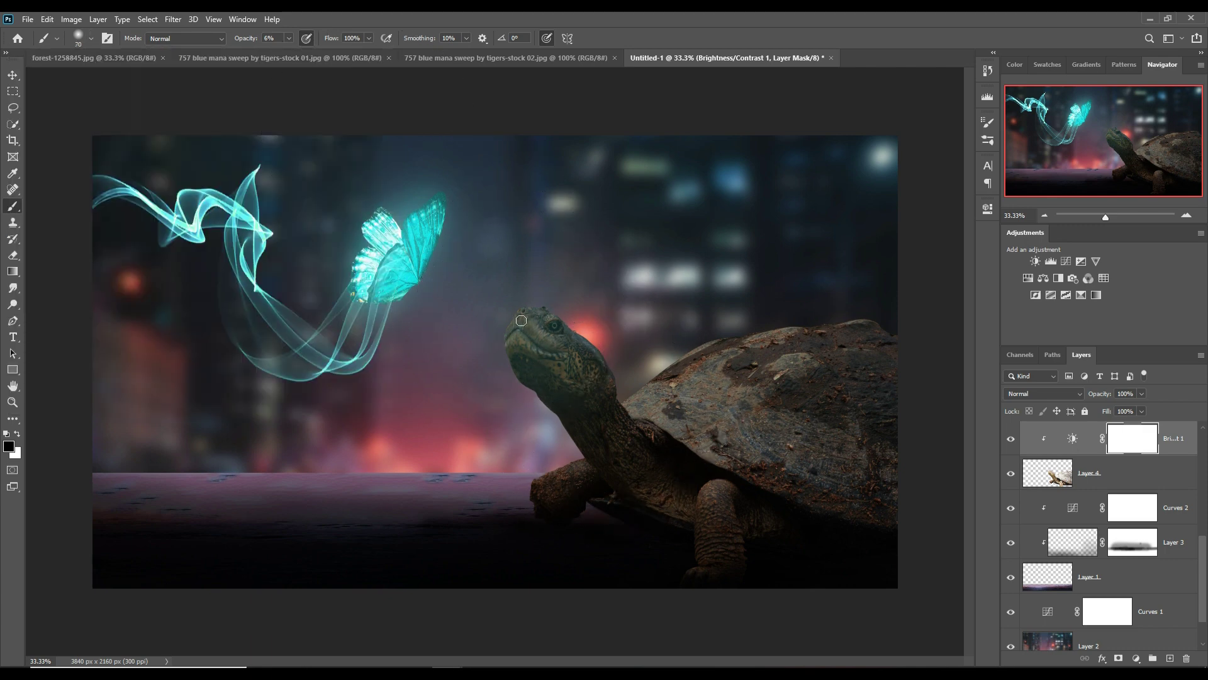
left_click(288, 39)
left_click_drag(288, 50, 357, 51)
left_click_drag(527, 314, 520, 322)
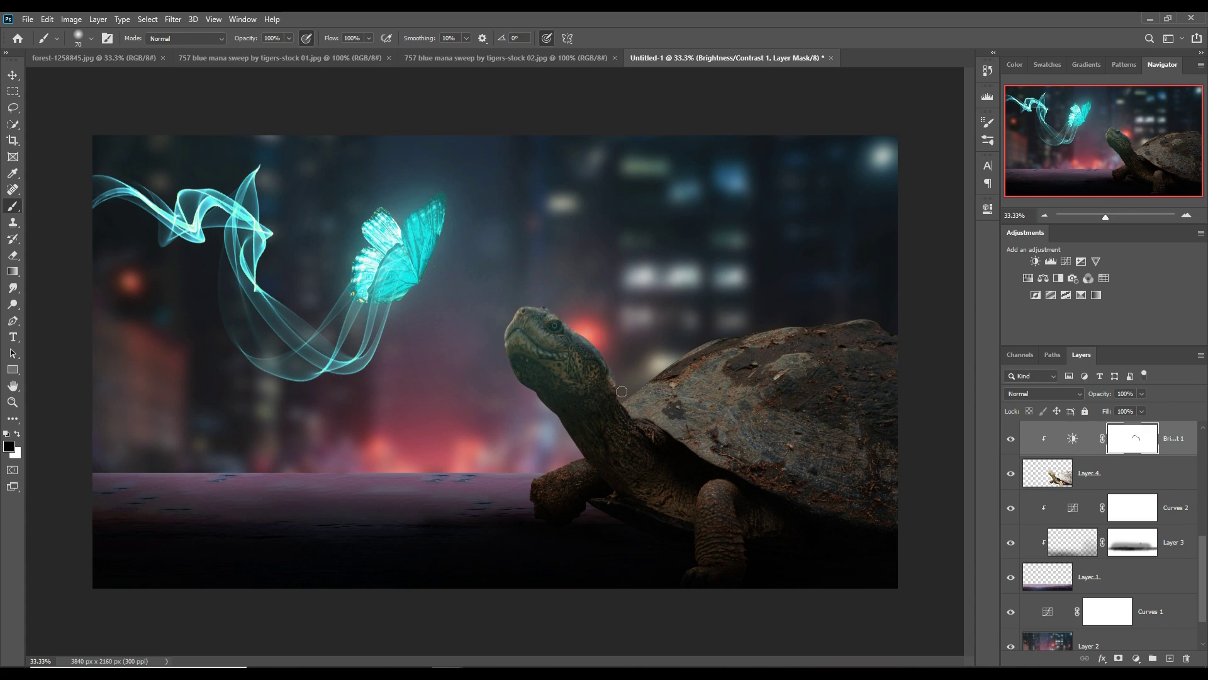
mouse_move(631, 403)
left_mouse_down()
mouse_move(730, 338)
mouse_move(815, 333)
left_mouse_up()
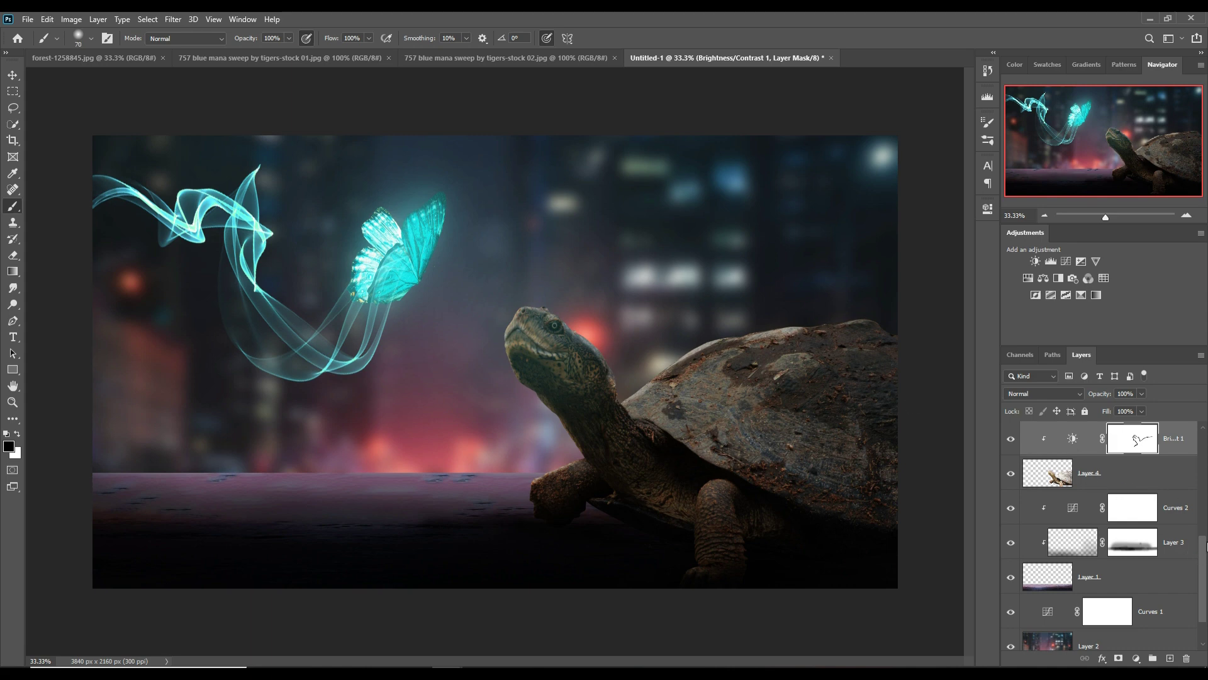
- Brush black at 150 px over the shell on the mask of the turtle's Curves adjustment, and select the Exposure adjustment above it
scroll(1206, 545, "up", 3)
left_click(1132, 490)
key("bracketright")
key("bracketright")
key("bracketright")
key("bracketright")
key("bracketright")
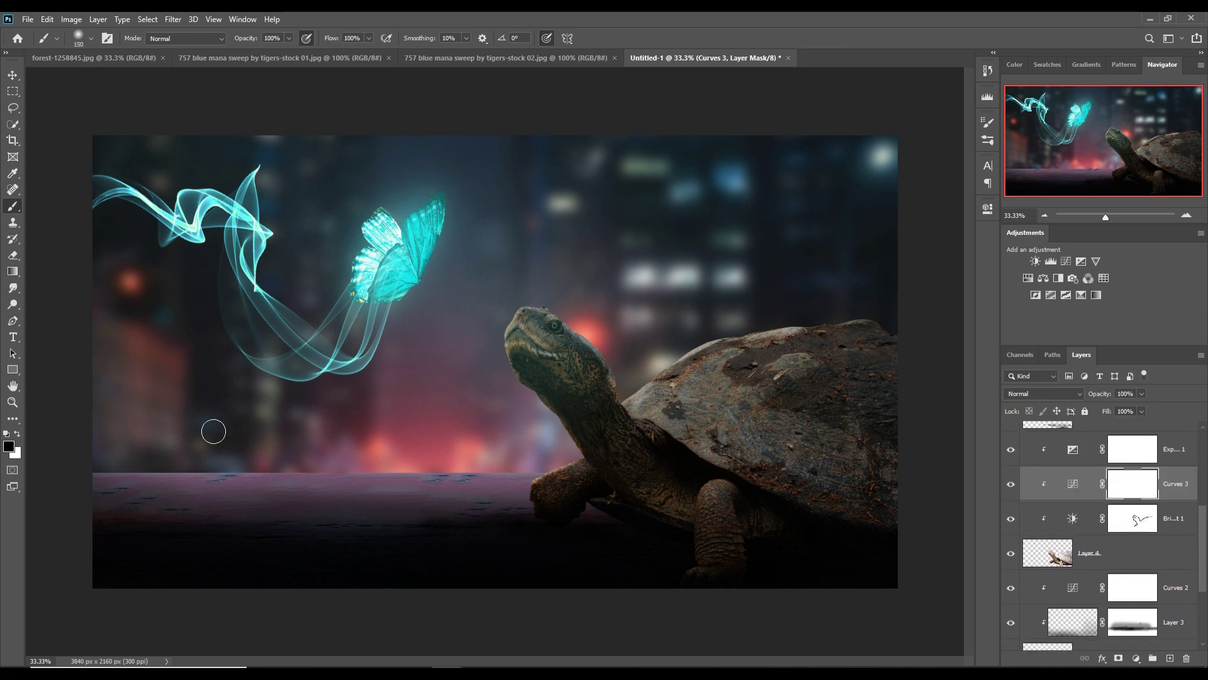
left_click(661, 419)
left_click(660, 412)
mouse_move(738, 414)
left_mouse_down()
mouse_move(764, 402)
mouse_move(687, 392)
mouse_move(758, 363)
mouse_move(815, 372)
mouse_move(762, 361)
mouse_move(769, 355)
mouse_move(728, 388)
mouse_move(702, 385)
mouse_move(765, 389)
mouse_move(732, 400)
mouse_move(768, 398)
mouse_move(756, 418)
mouse_move(679, 396)
mouse_move(672, 405)
mouse_move(811, 425)
mouse_move(694, 435)
mouse_move(754, 449)
mouse_move(714, 457)
mouse_move(689, 420)
mouse_move(704, 456)
mouse_move(684, 439)
mouse_move(792, 499)
left_mouse_up()
mouse_move(658, 414)
left_mouse_down()
mouse_move(643, 416)
mouse_move(683, 426)
left_mouse_up()
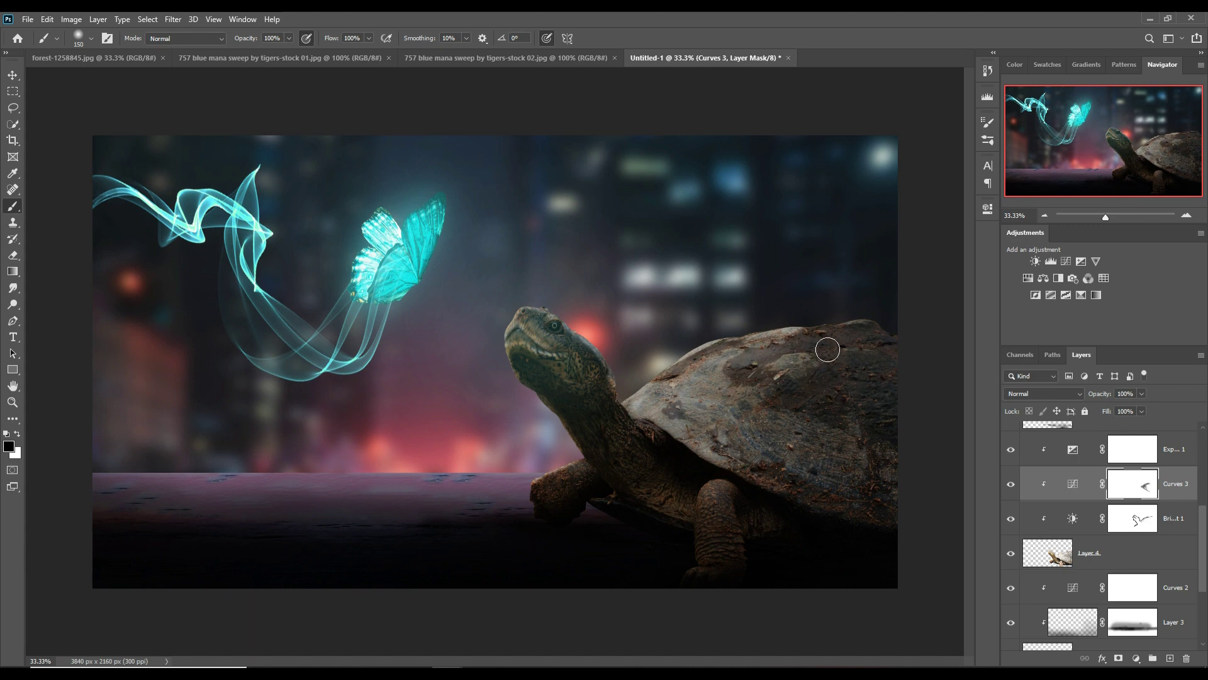
left_click(12, 76)
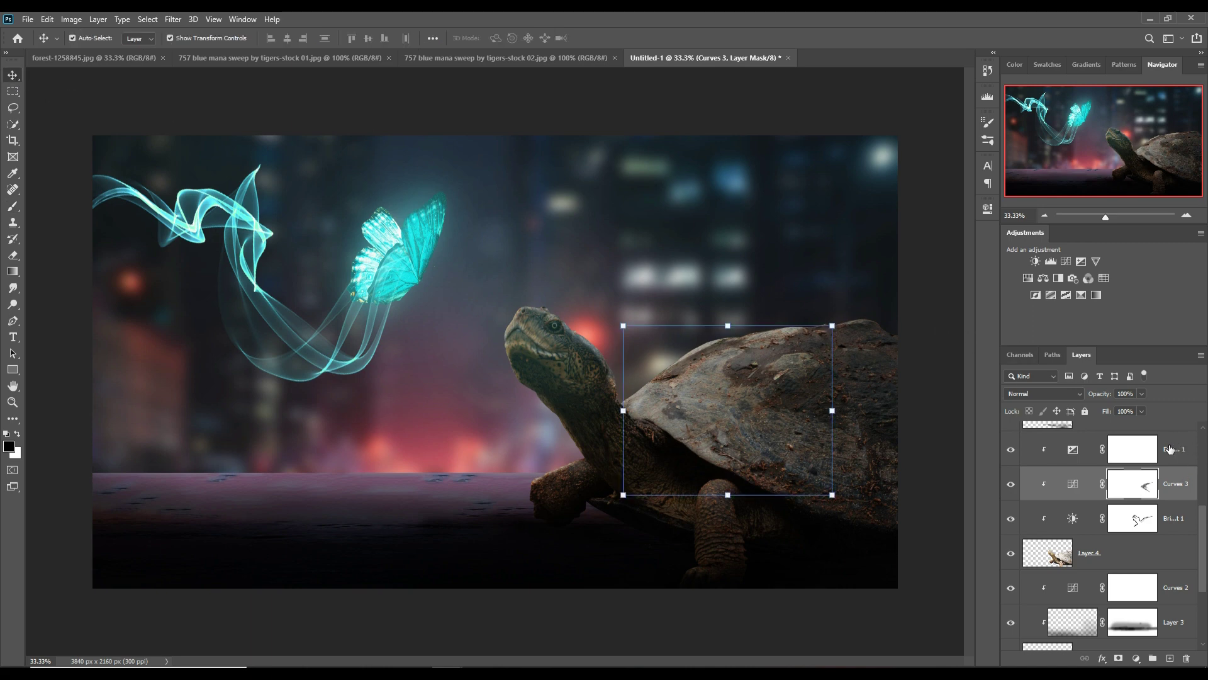
left_click(1169, 448)
left_click(1138, 658)
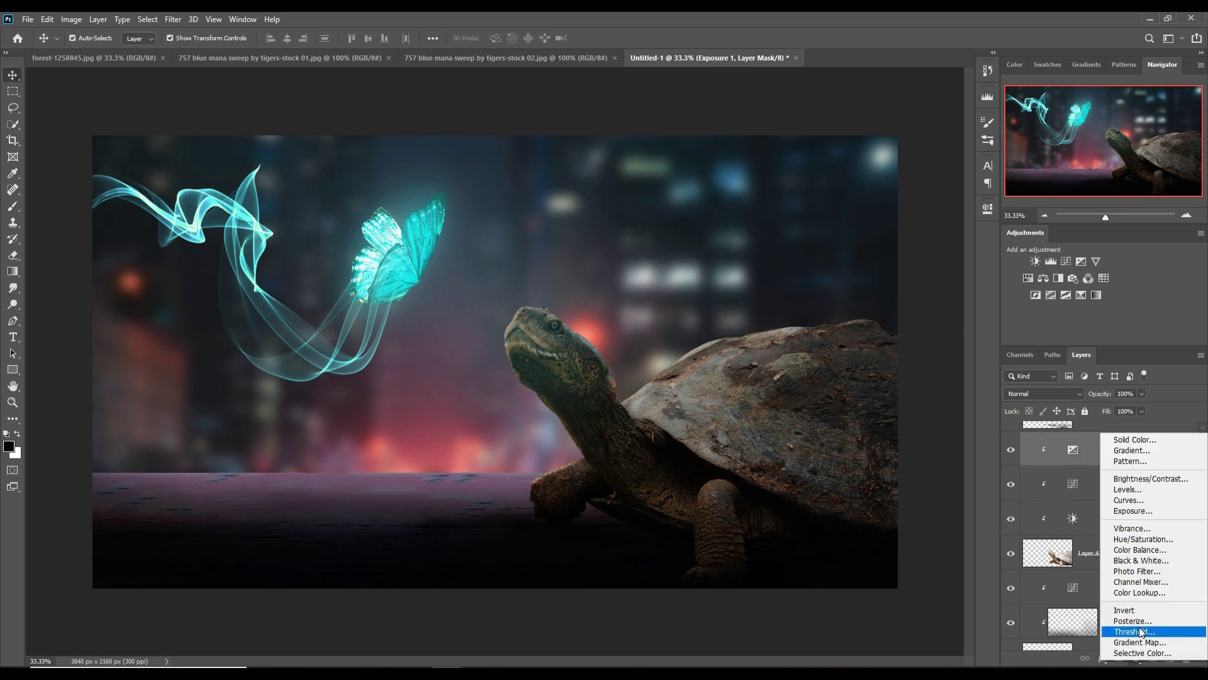
left_click(1126, 440)
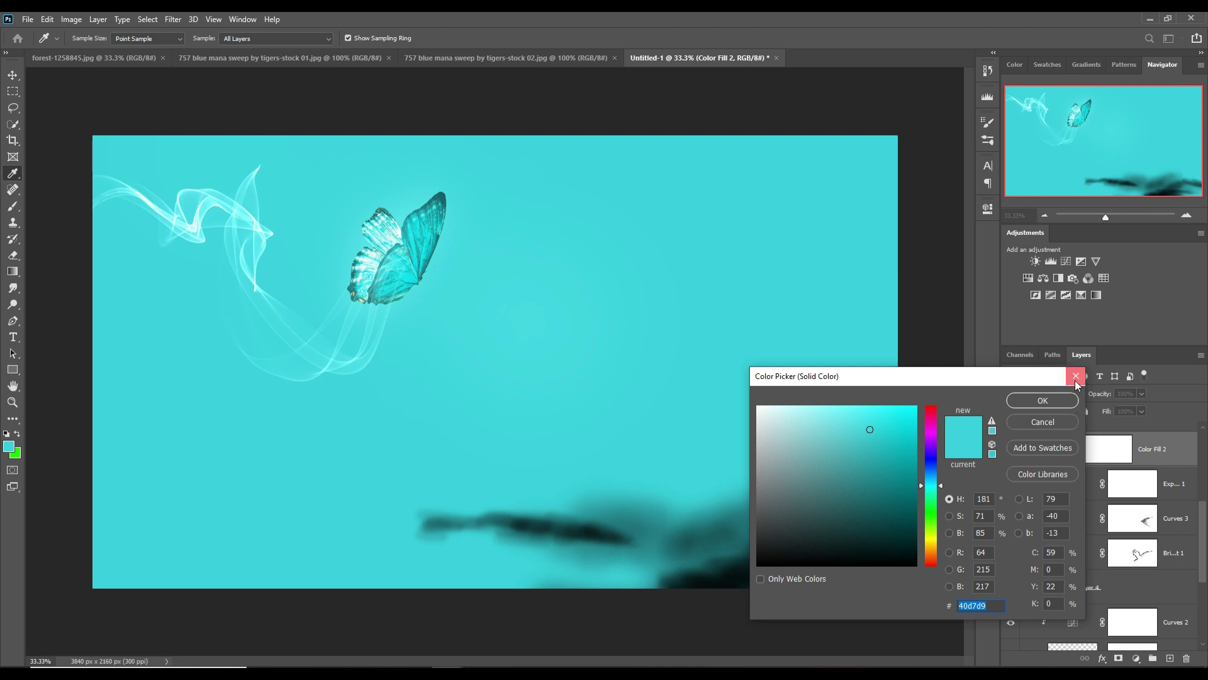
left_click(1076, 376)
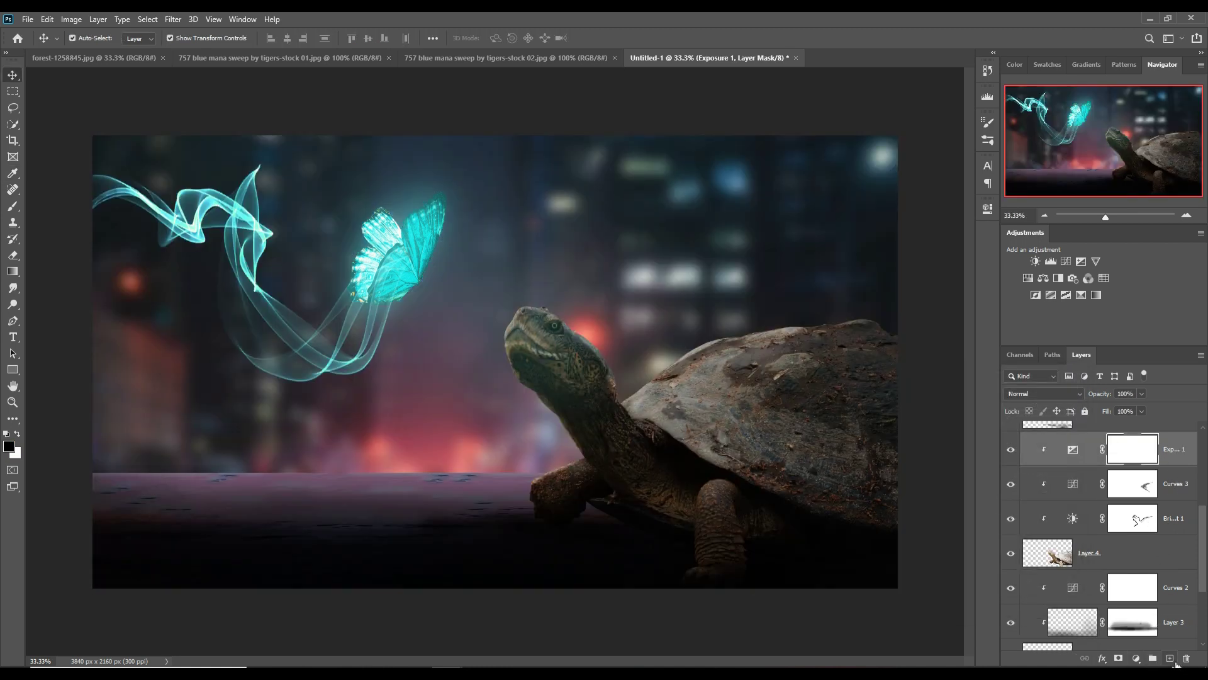
- Add a new layer above the turtle's Exposure adjustment, set it to Linear Dodge (Add) and clip it to the turtle
left_click(1170, 658)
left_click(1074, 395)
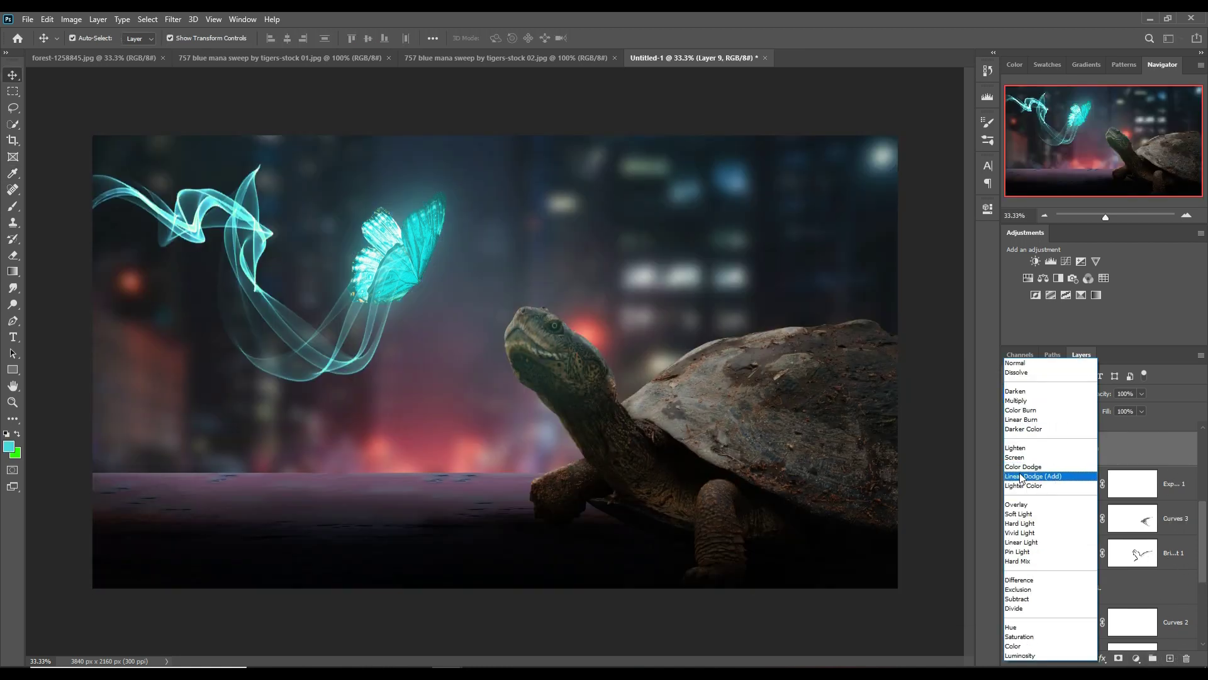
left_click(1092, 474)
right_click(1134, 444)
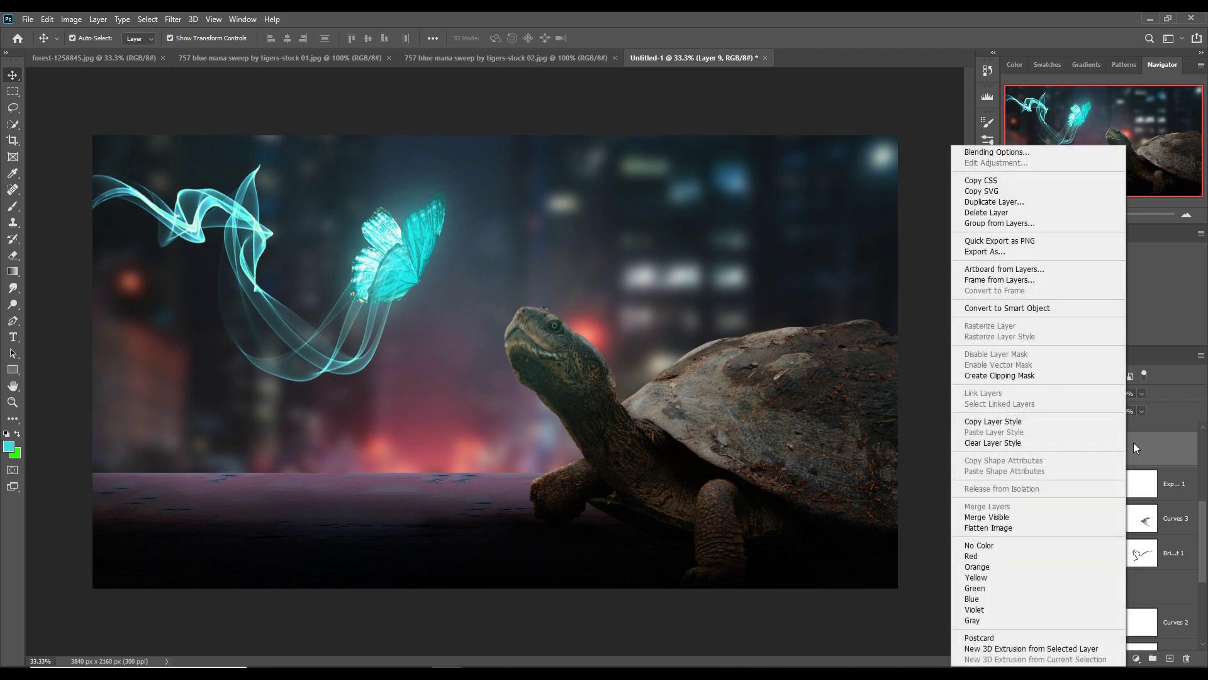
left_click(1008, 374)
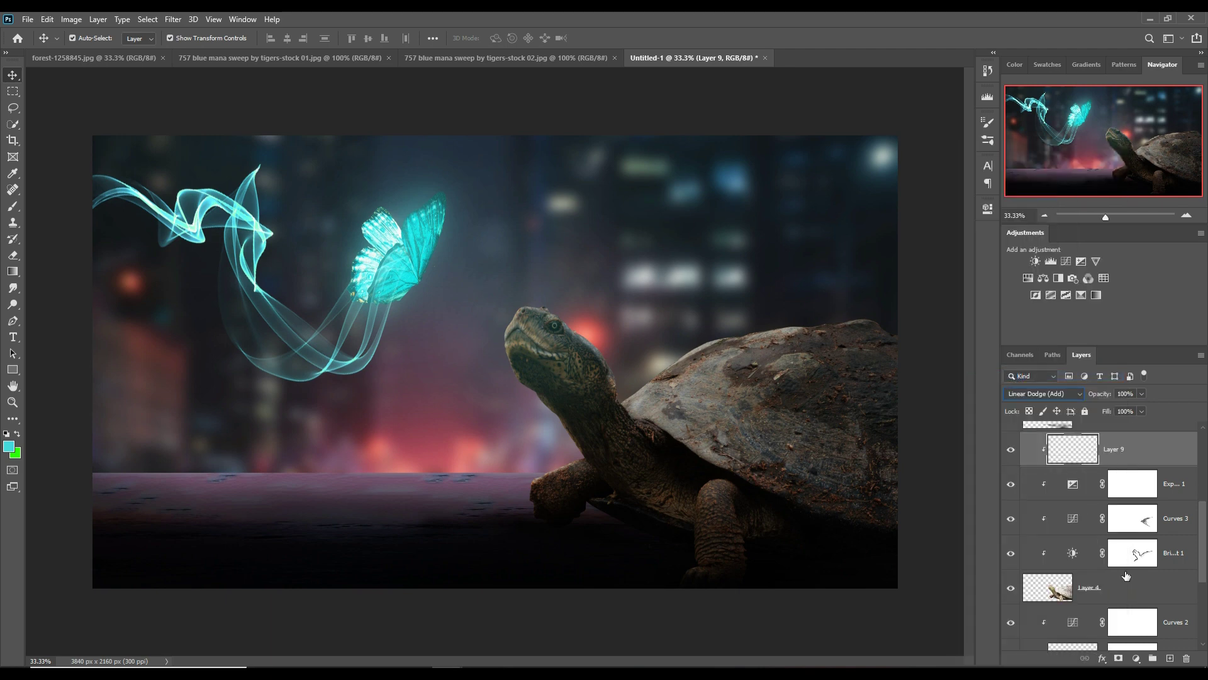
- Add a cyan Solid Color fill at the clipped Linear Dodge layer and invert the fill's mask to black
left_click(1139, 658)
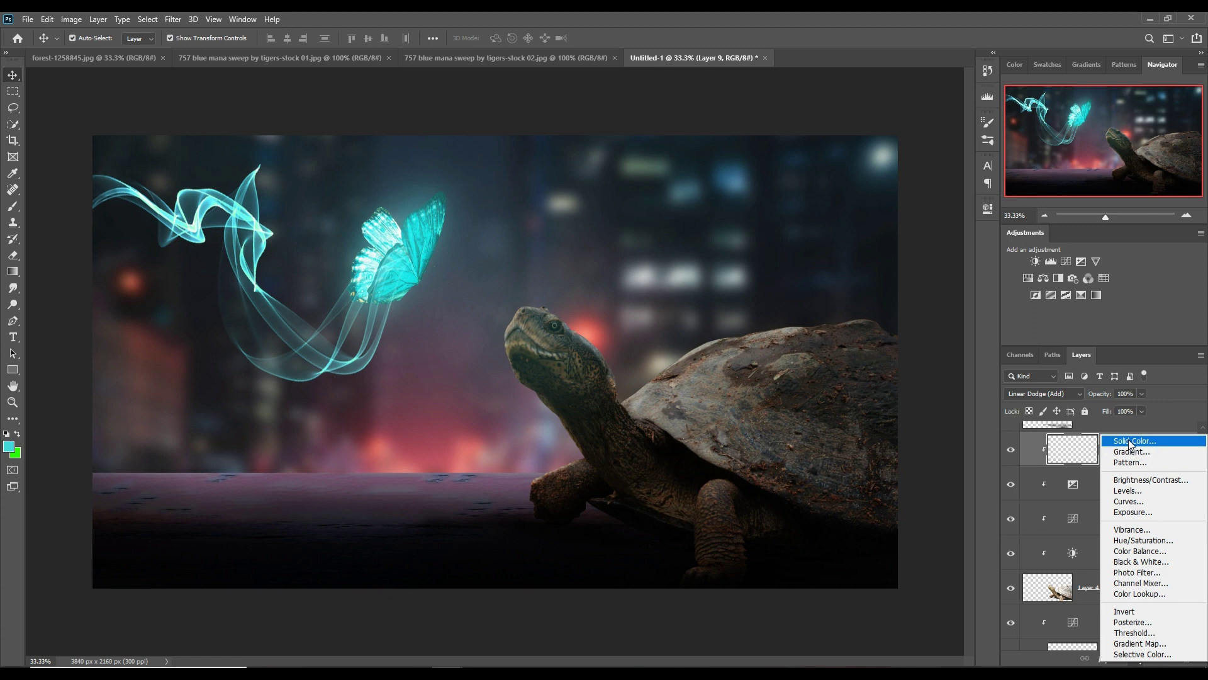
left_click(1127, 444)
left_click(1017, 402)
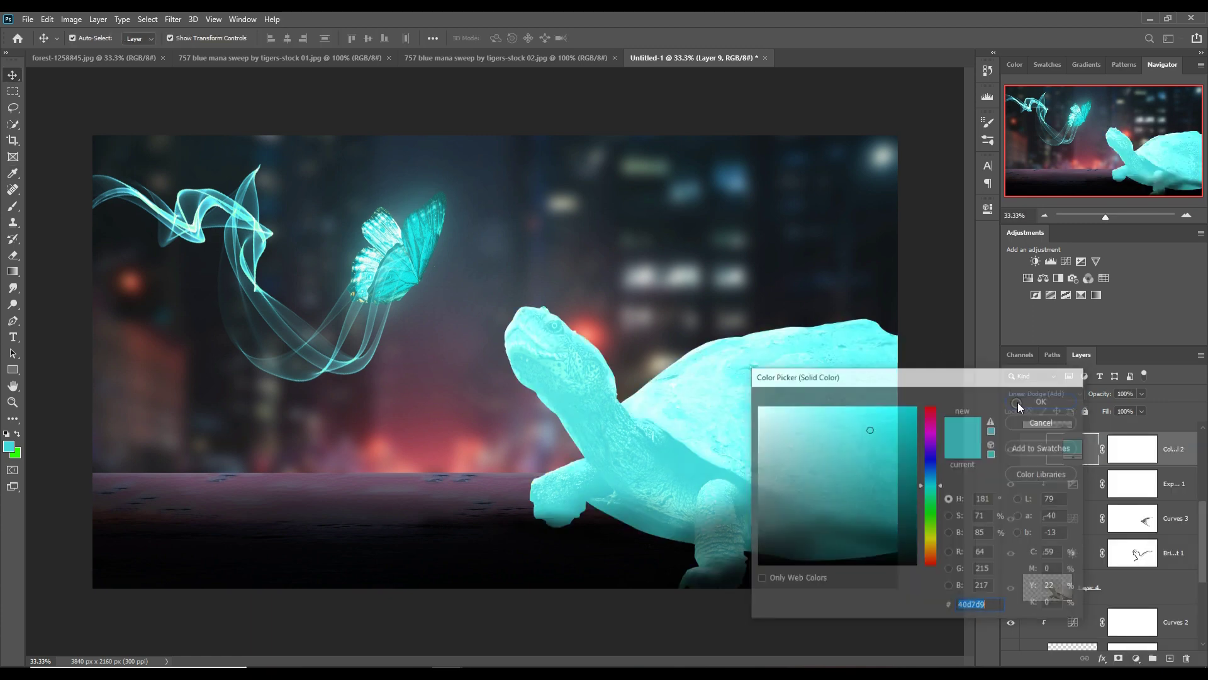
left_click(1137, 454)
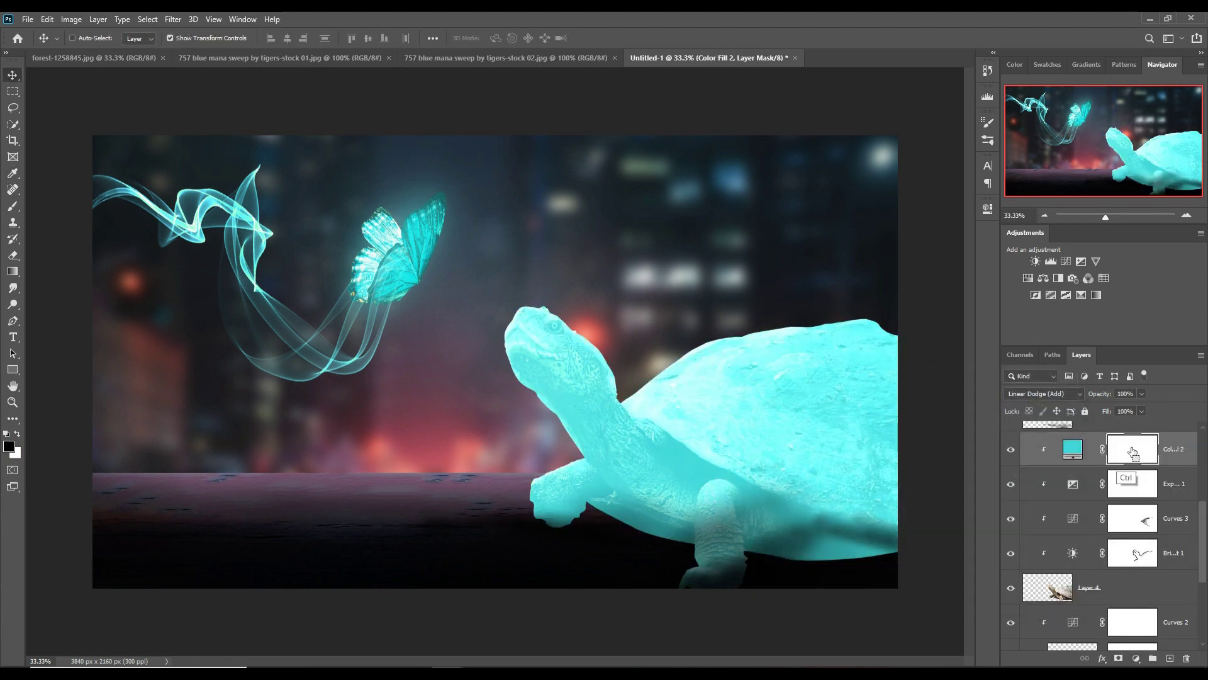
key("ctrl+i")
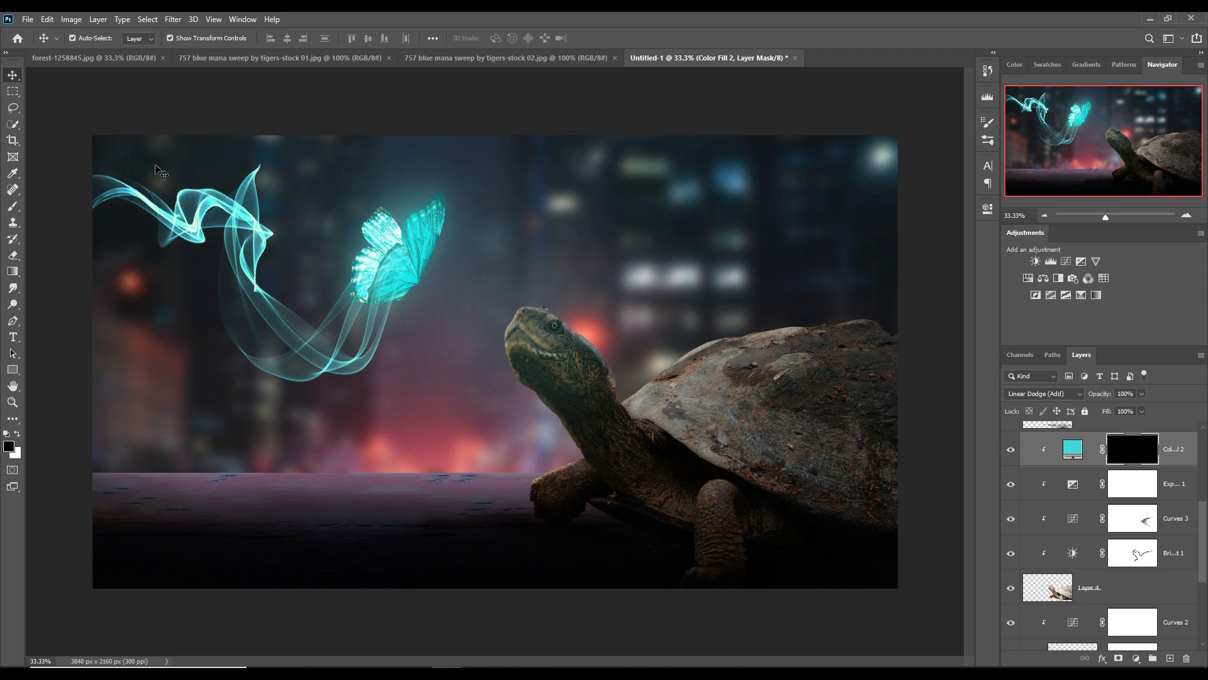
- Paint white with a 40–50 px brush at 100% opacity on the cyan fill's mask along the turtle's snout, chin and throat edge
left_click(12, 206)
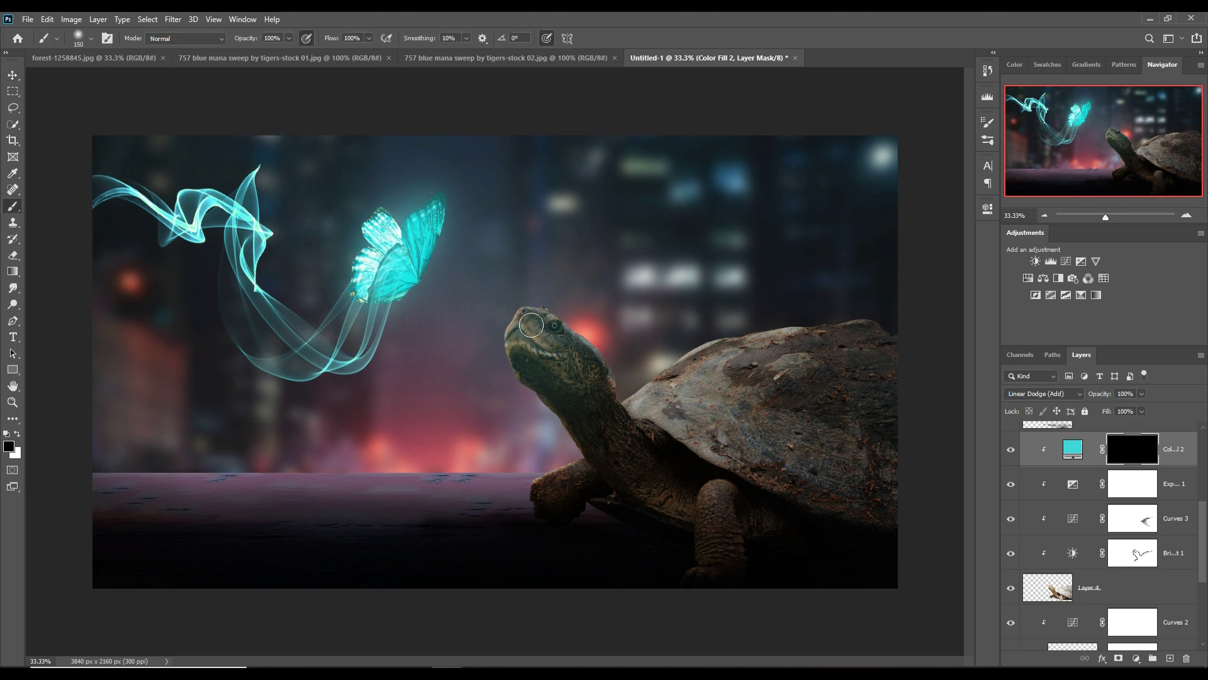
key("ctrl+plus")
key("ctrl+plus")
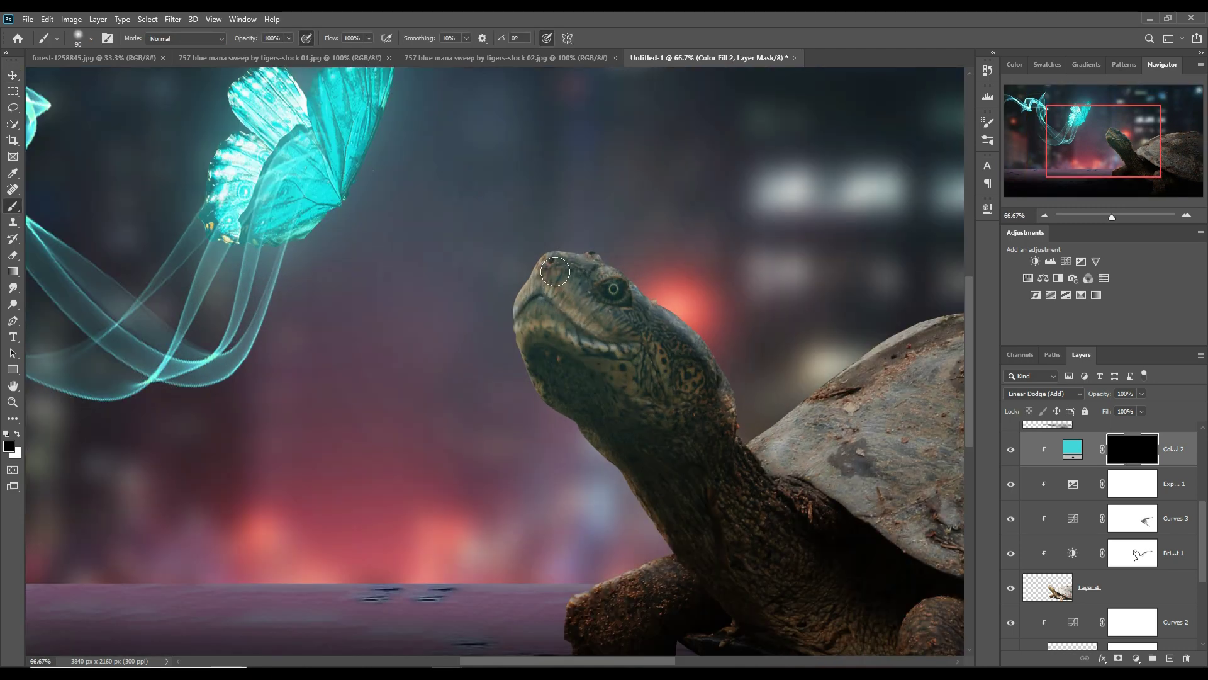
key("bracketleft")
key("bracketleft")
key("bracketleft")
key("bracketleft")
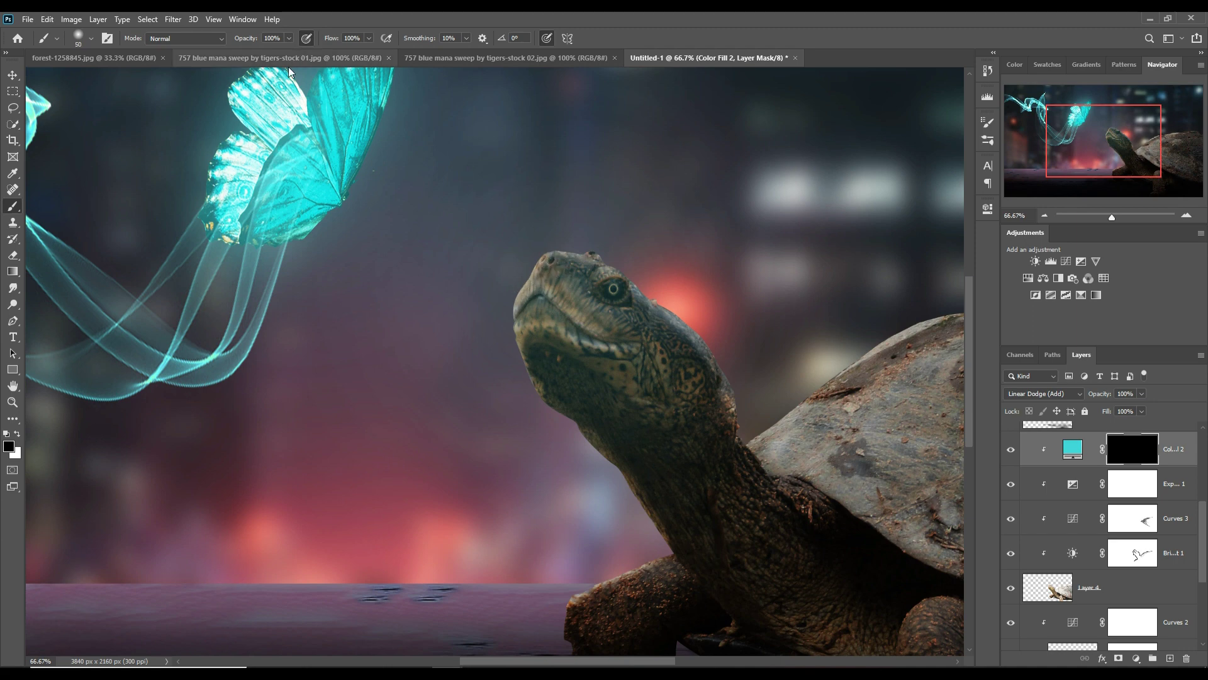
left_click(18, 433)
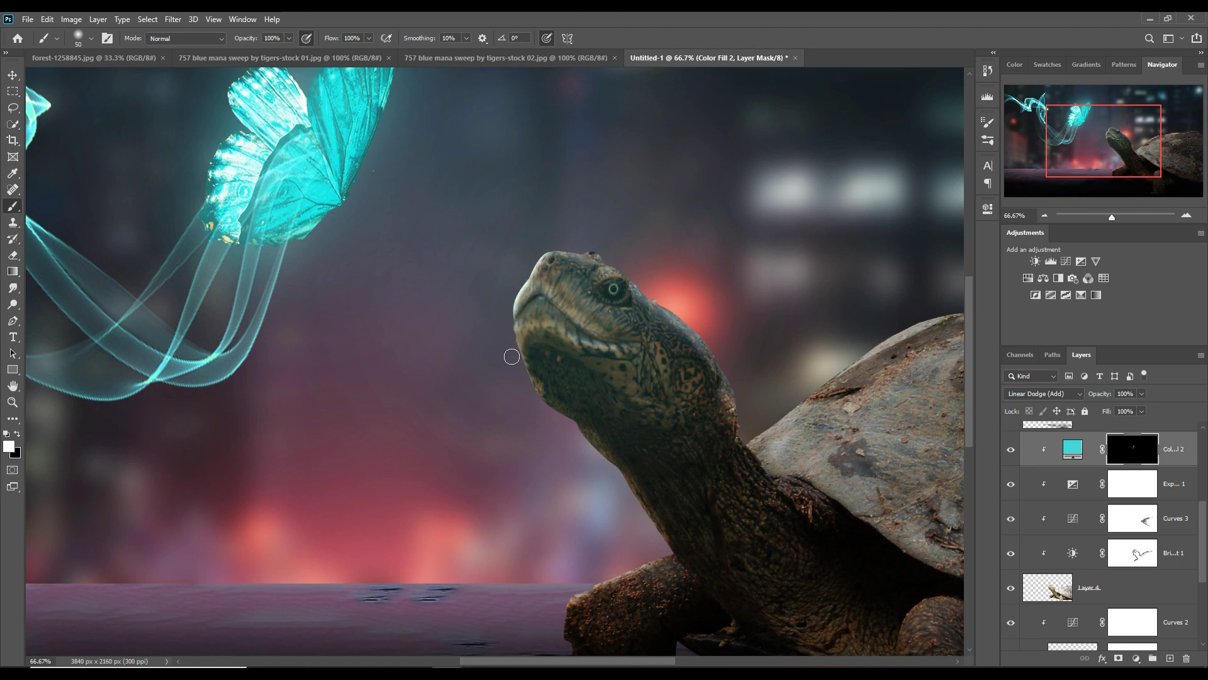
left_click_drag(519, 330, 519, 346)
left_click_drag(537, 388, 582, 440)
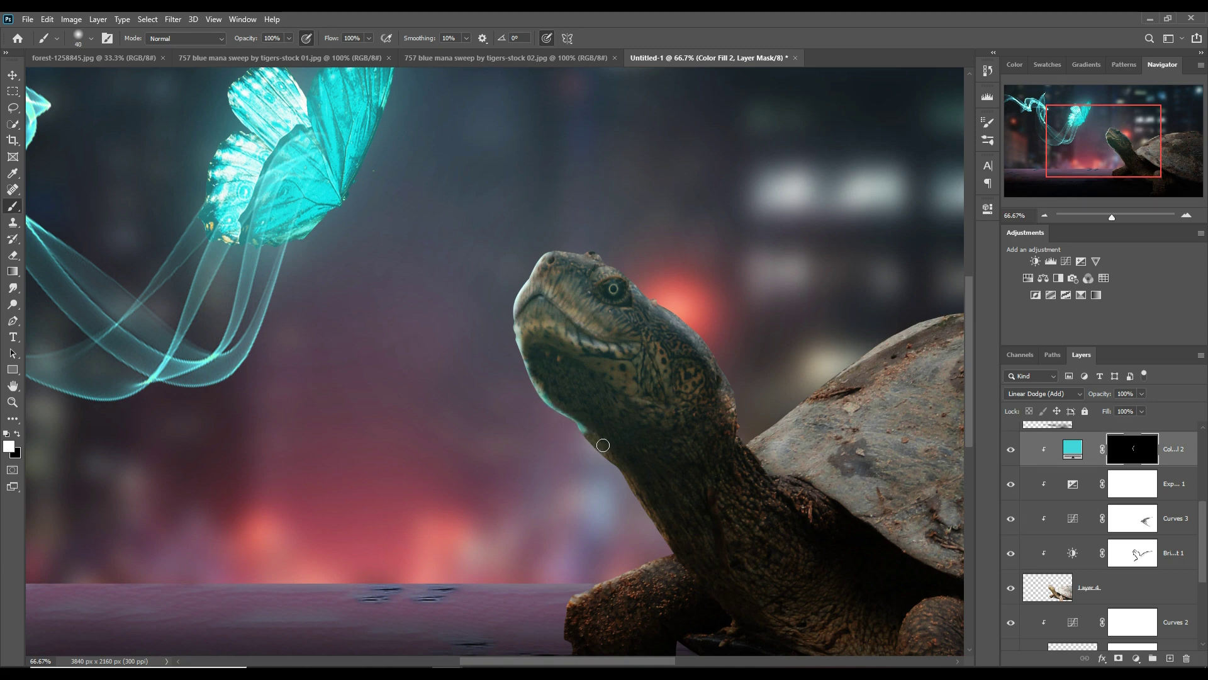
- Undo the last throat stroke and paint white at 40 px along the front of the neck and the top of the front leg
key("ctrl+z")
left_click_drag(661, 537, 666, 546)
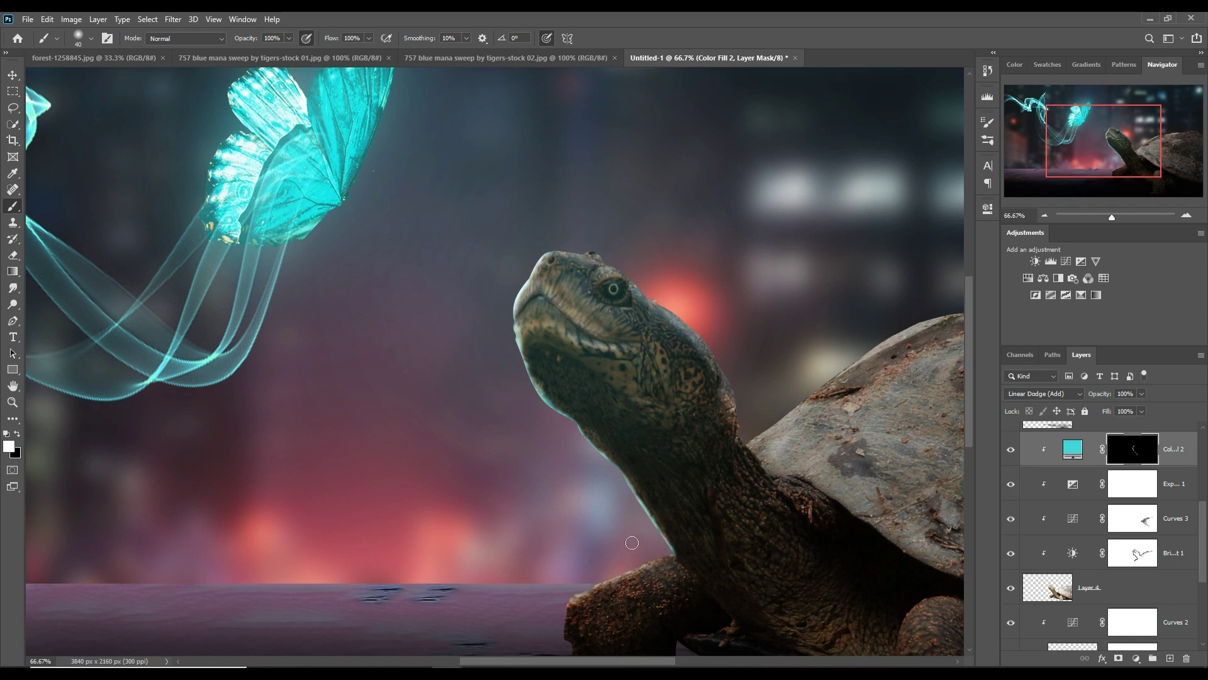
left_click_drag(678, 562, 576, 614)
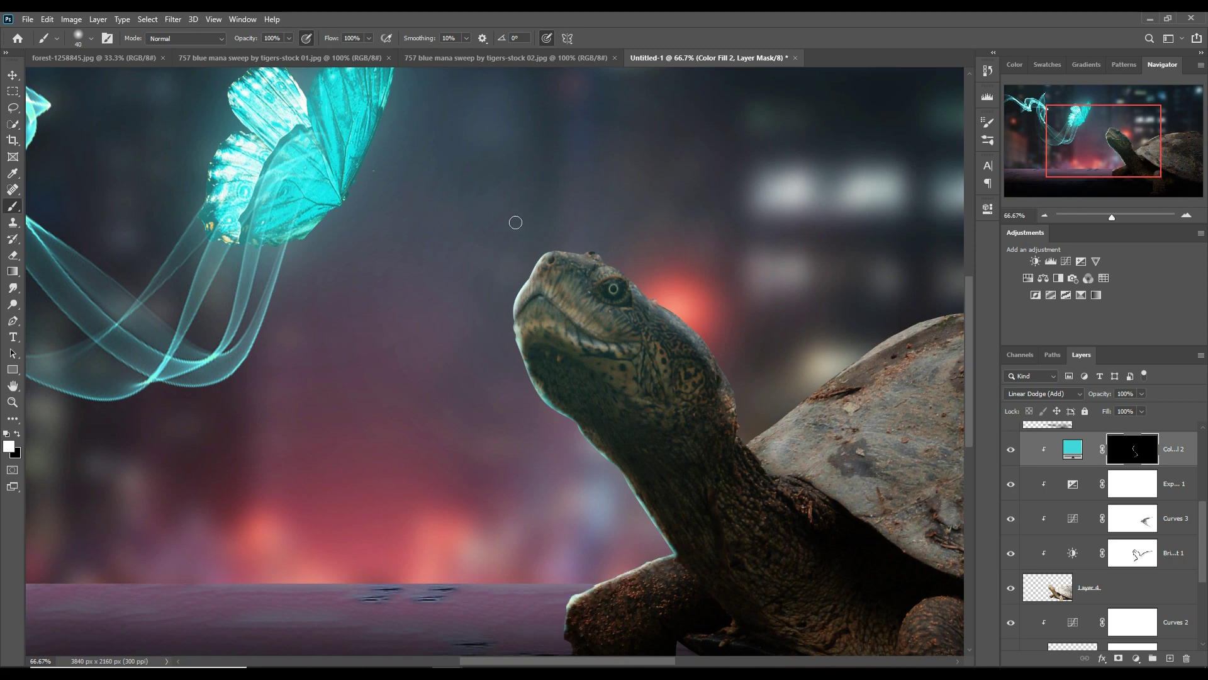
- Paint white at 40 px along the top of the head, the back of the neck and the shell's upper edge
left_click_drag(556, 254, 580, 259)
left_click_drag(632, 279, 662, 310)
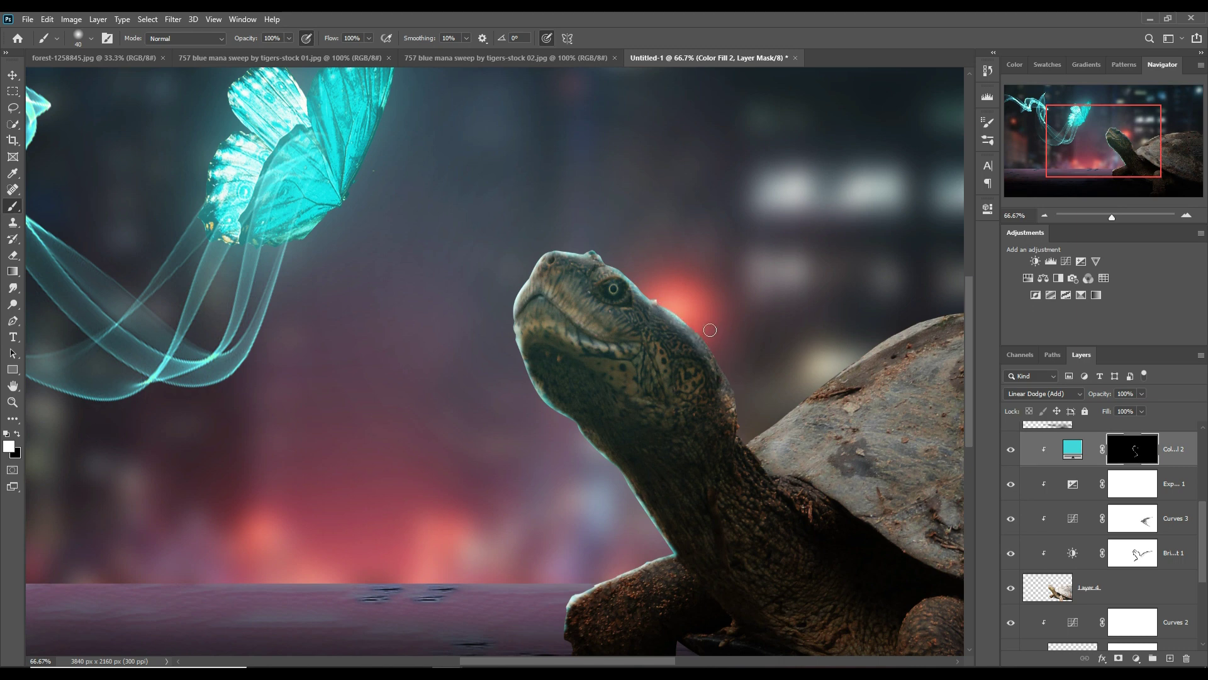
left_click_drag(693, 325, 724, 360)
left_click_drag(751, 455, 766, 445)
mouse_move(807, 411)
left_mouse_down()
mouse_move(859, 377)
mouse_move(903, 375)
mouse_move(849, 380)
mouse_move(930, 328)
mouse_move(819, 378)
left_mouse_up()
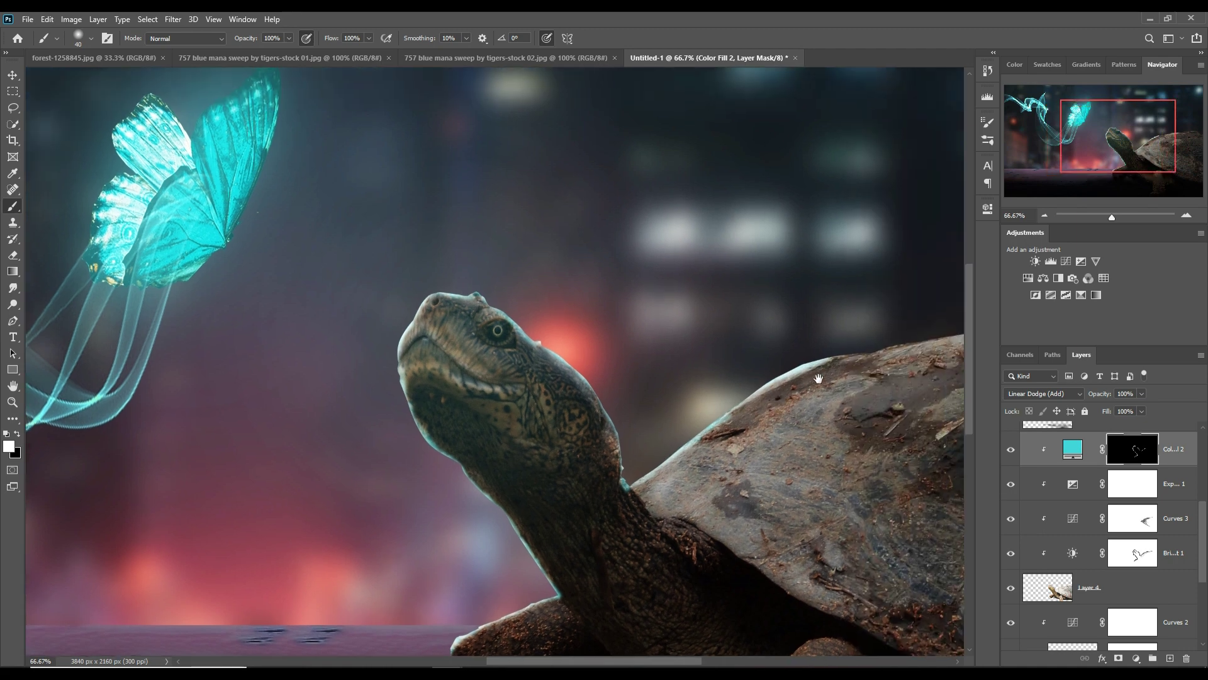
mouse_move(894, 350)
left_mouse_down()
mouse_move(924, 346)
mouse_move(836, 364)
mouse_move(924, 354)
left_mouse_up()
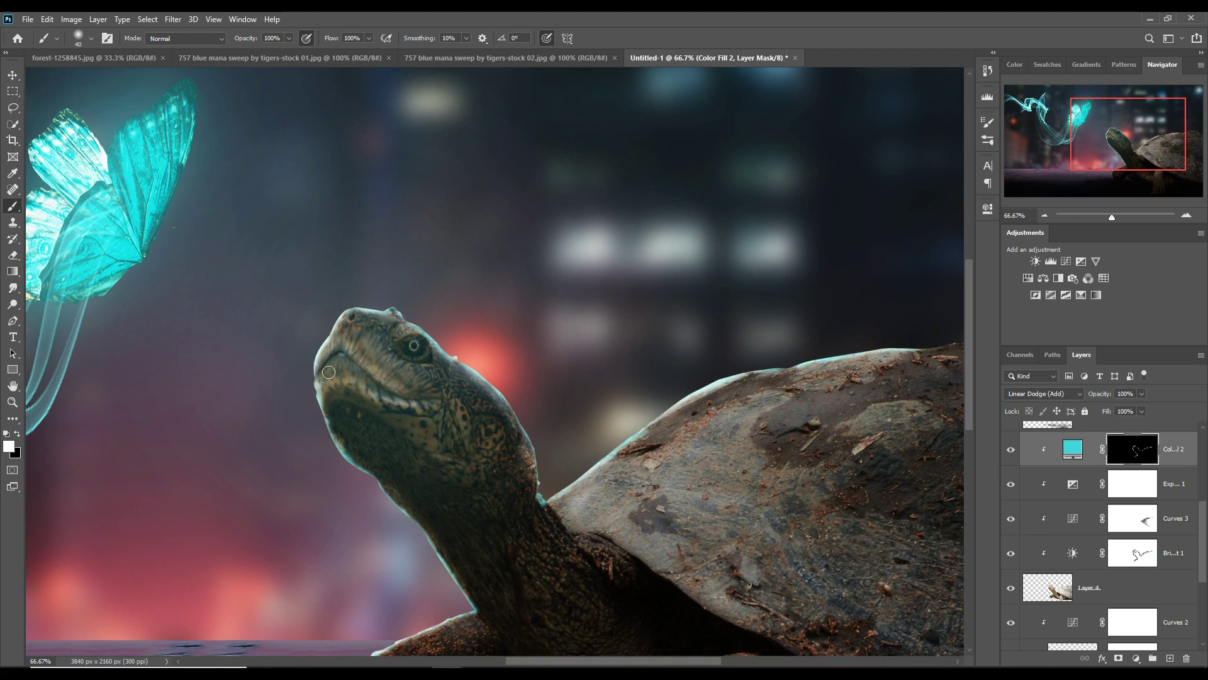
- Lower the brush opacity to 36% and paint cyan highlights along the turtle's mouth lines and over its eye
left_click(289, 37)
left_click_drag(288, 52, 252, 53)
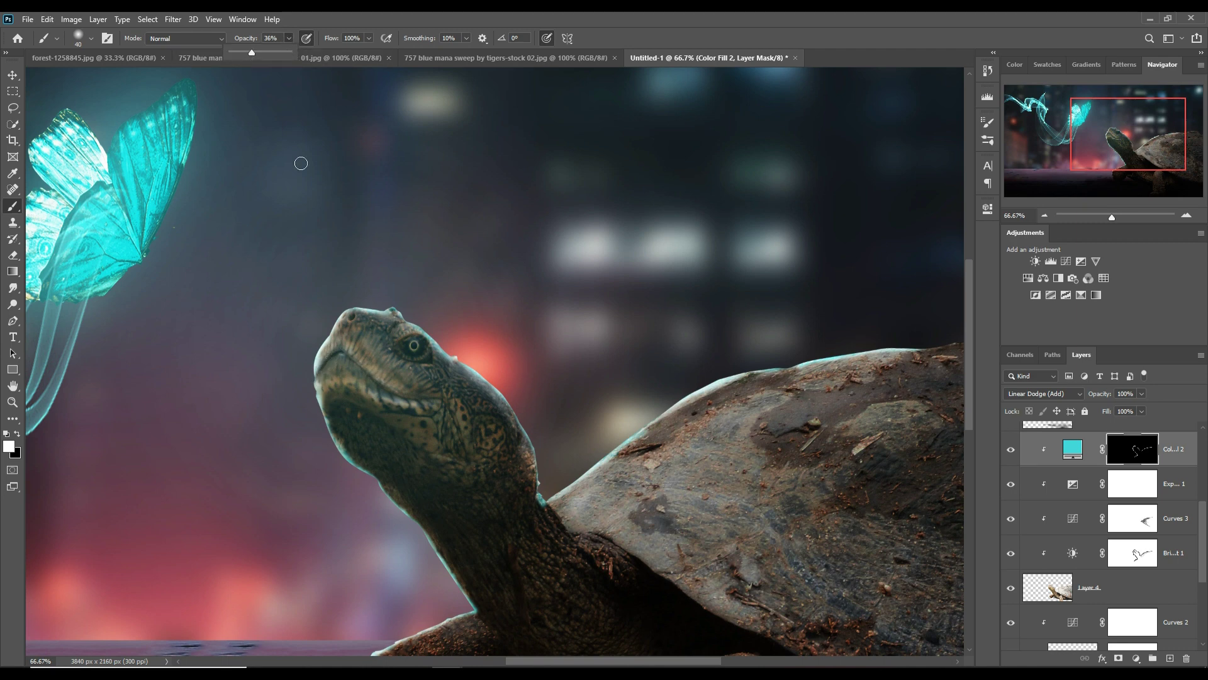
left_click(323, 376)
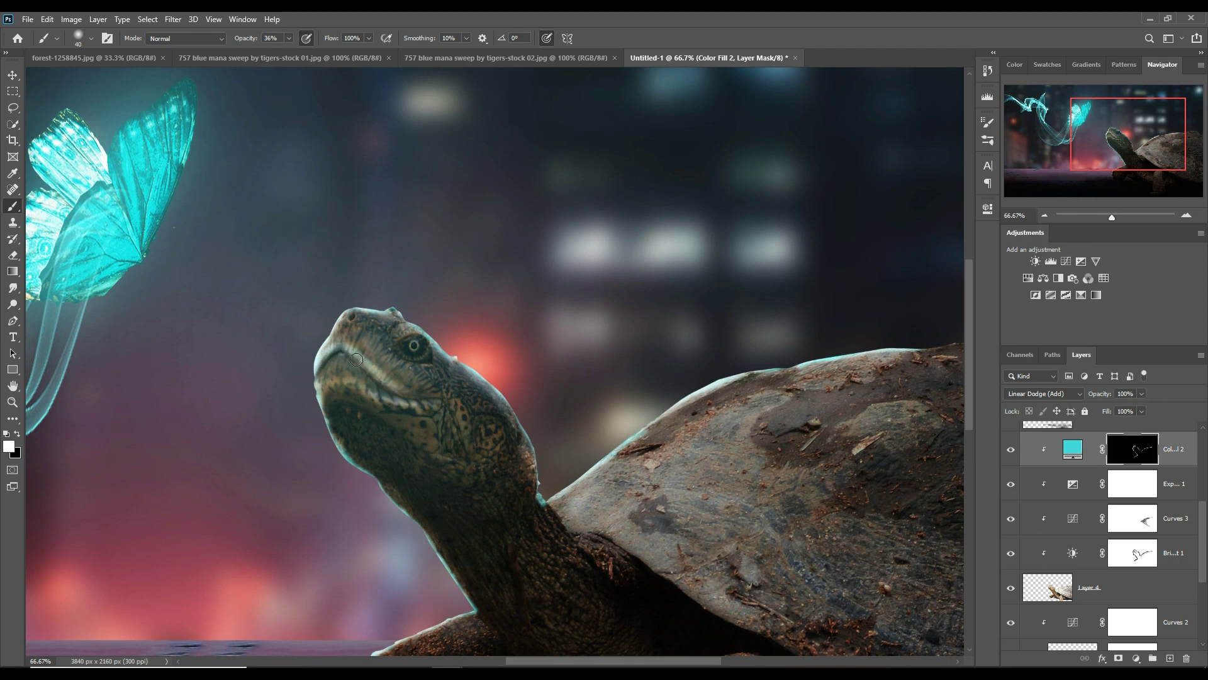
left_click_drag(398, 386, 443, 404)
left_click_drag(338, 393, 456, 409)
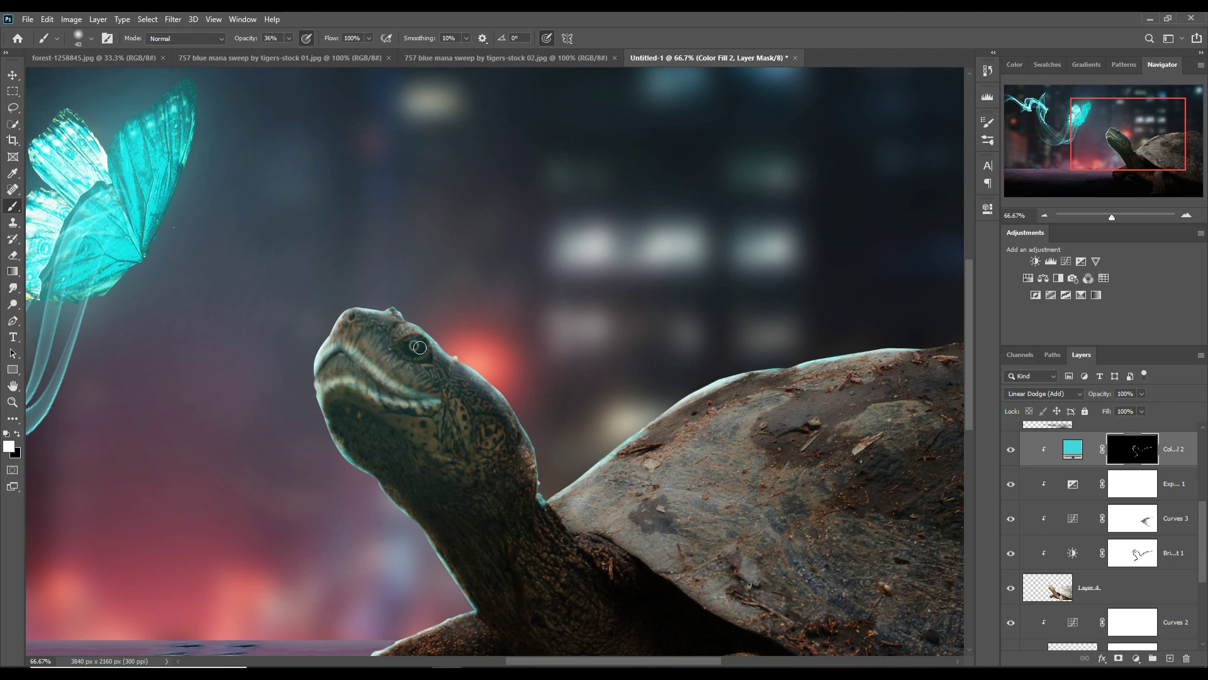
left_click_drag(419, 352, 421, 350)
- Enlarge the brush to 250 px and paint a soft cyan glow down the turtle's face, throat, neck and front leg
key("bracketright")
key("bracketright")
key("bracketright")
key("bracketright")
key("bracketright")
key("bracketright")
key("bracketright")
key("bracketright")
key("bracketright")
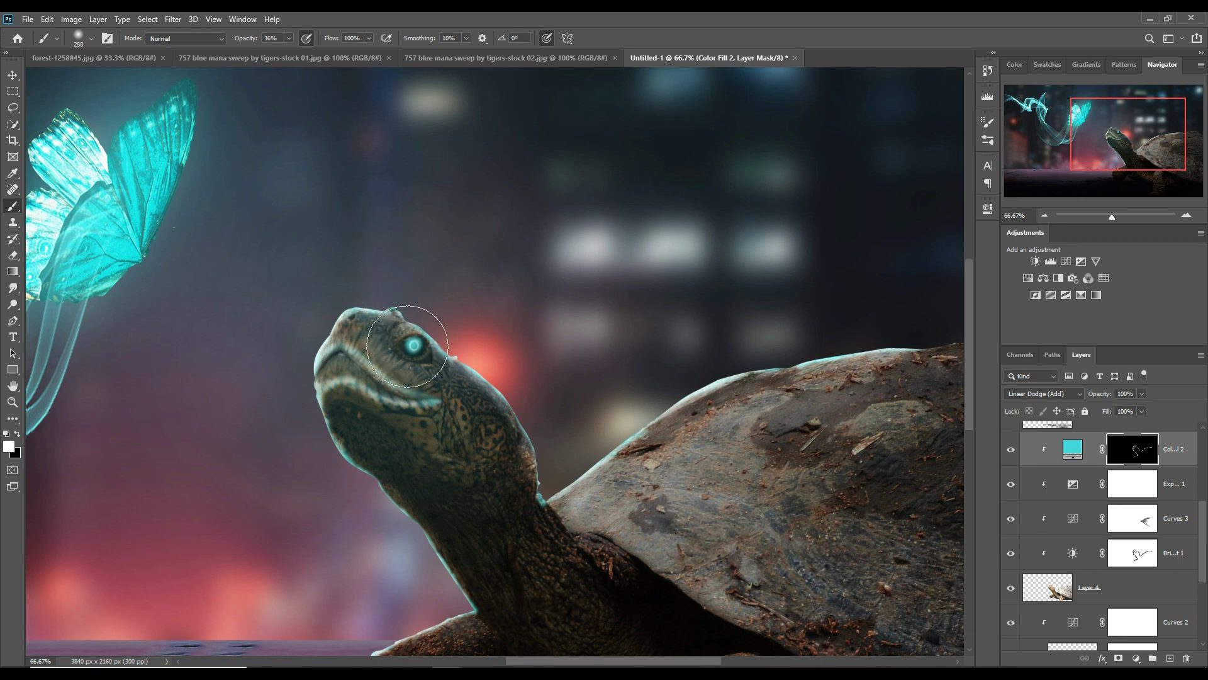
mouse_move(408, 346)
left_mouse_down()
mouse_move(329, 484)
mouse_move(354, 511)
mouse_move(369, 494)
mouse_move(335, 514)
mouse_move(330, 451)
mouse_move(353, 421)
mouse_move(340, 422)
mouse_move(343, 399)
mouse_move(336, 475)
mouse_move(385, 537)
mouse_move(376, 572)
mouse_move(411, 518)
mouse_move(373, 519)
mouse_move(384, 558)
mouse_move(423, 541)
mouse_move(426, 575)
mouse_move(446, 601)
mouse_move(445, 561)
mouse_move(477, 605)
mouse_move(450, 507)
left_mouse_up()
key("space")
mouse_move(499, 551)
left_mouse_down()
mouse_move(524, 563)
mouse_move(496, 578)
mouse_move(456, 575)
mouse_move(464, 585)
mouse_move(415, 599)
mouse_move(471, 586)
mouse_move(401, 591)
left_mouse_up()
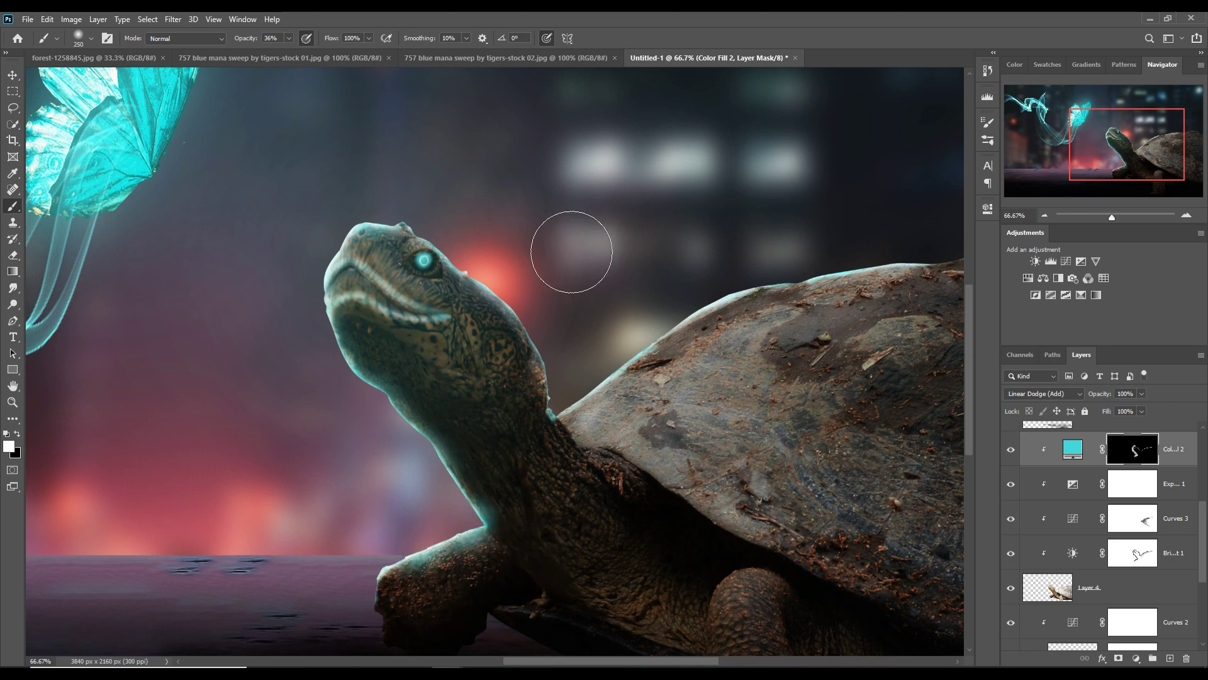
mouse_move(469, 268)
left_mouse_down()
mouse_move(526, 267)
mouse_move(519, 309)
mouse_move(548, 334)
mouse_move(521, 306)
left_mouse_up()
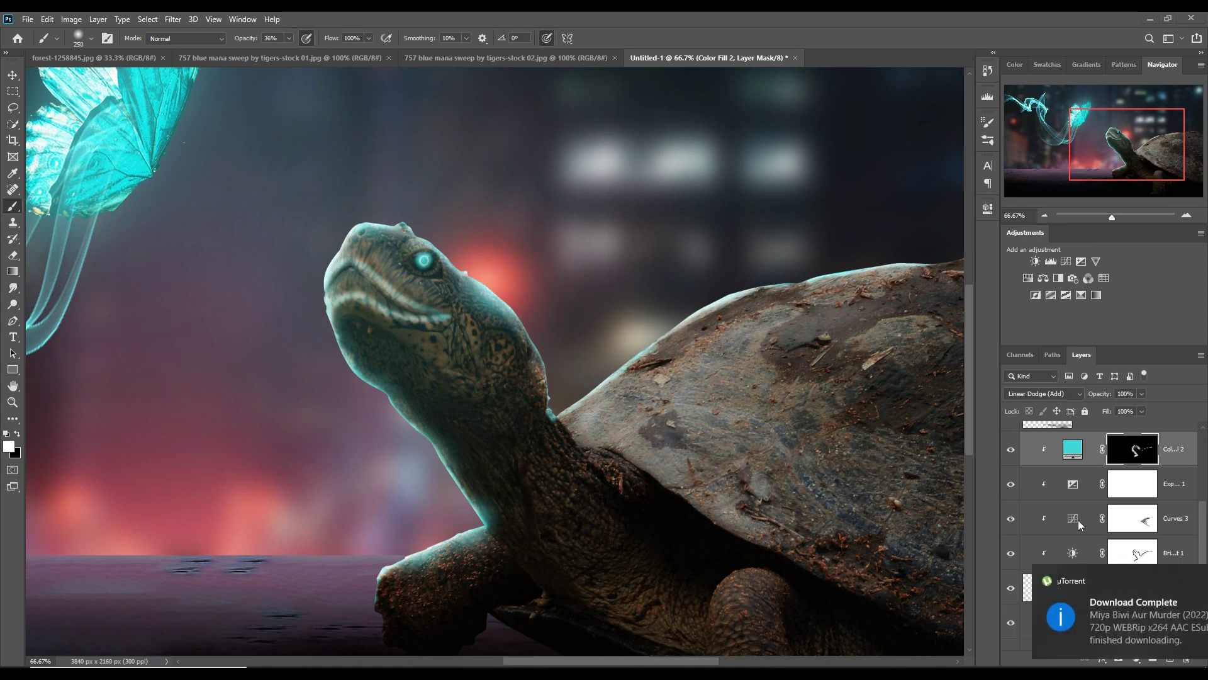
mouse_move(616, 367)
left_mouse_down()
mouse_move(593, 388)
mouse_move(610, 362)
mouse_move(629, 412)
left_mouse_up()
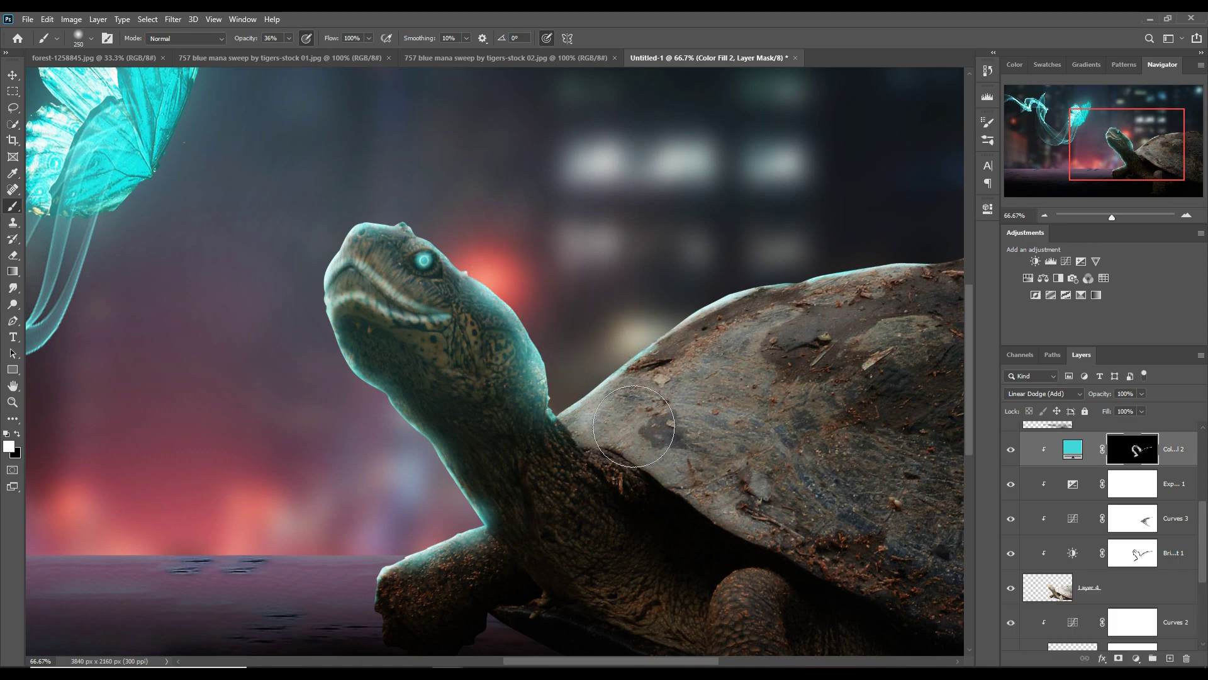
left_click(558, 416)
left_click(560, 420)
key("ctrl+z")
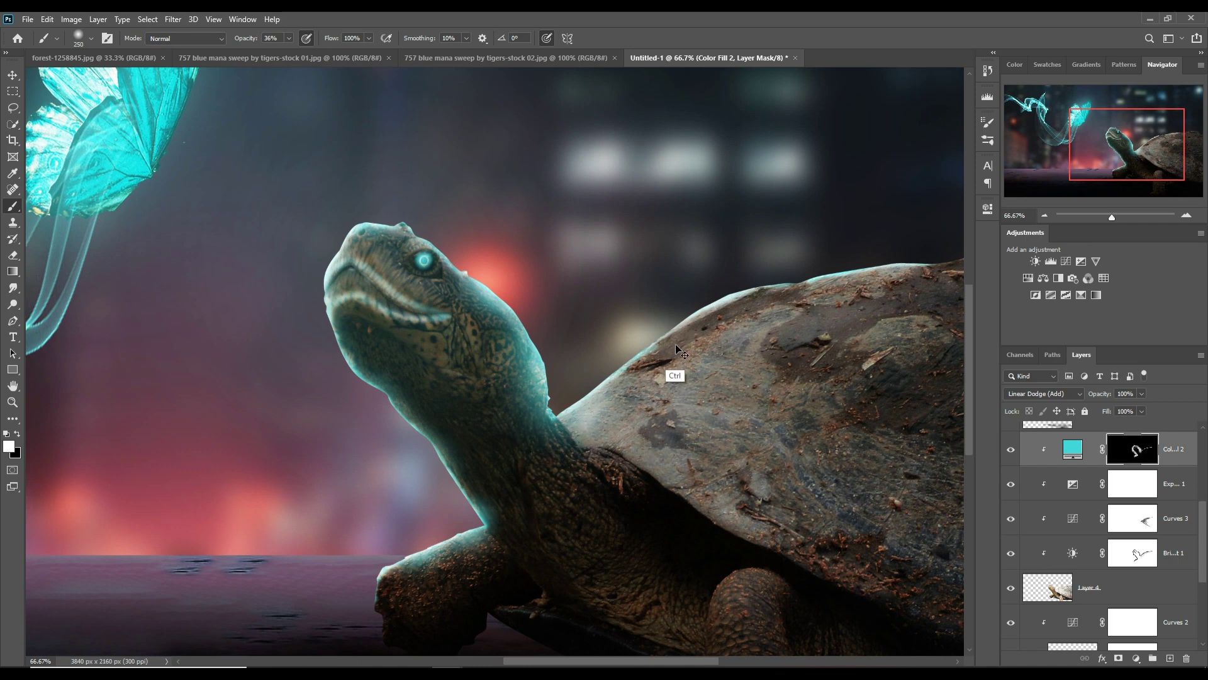
key("ctrl+z")
key("ctrl+z")
key("ctrl+z")
key("ctrl+z")
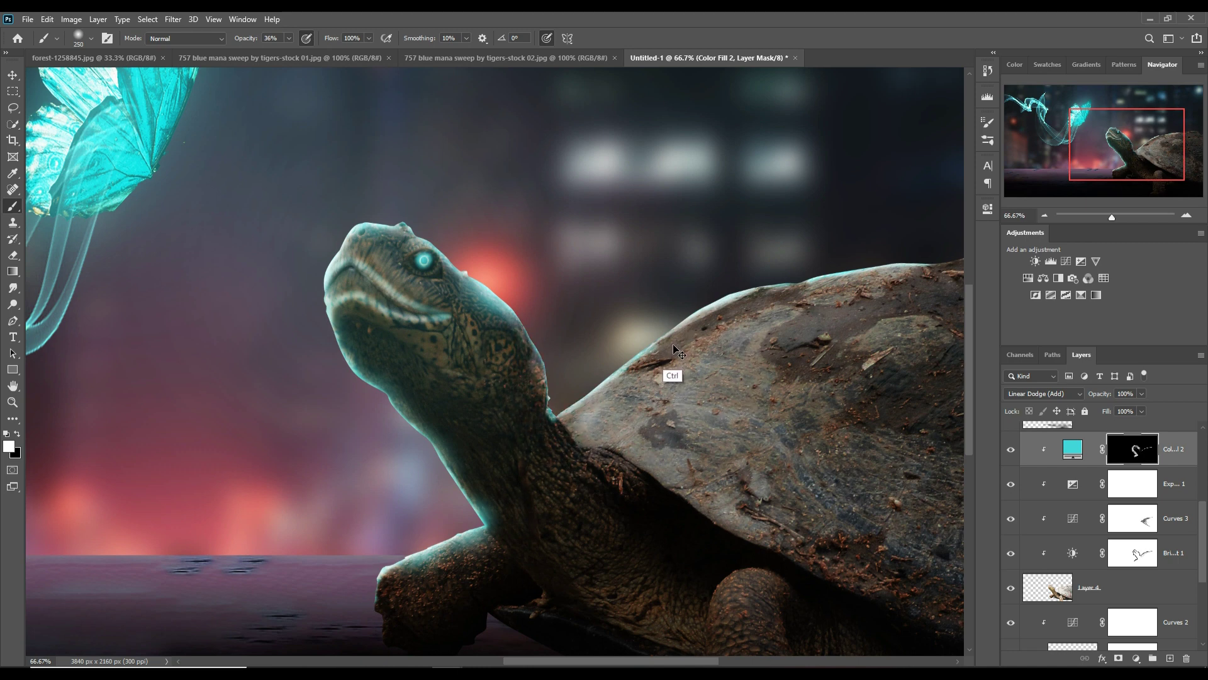
key("ctrl+z")
key("ctrl+z")
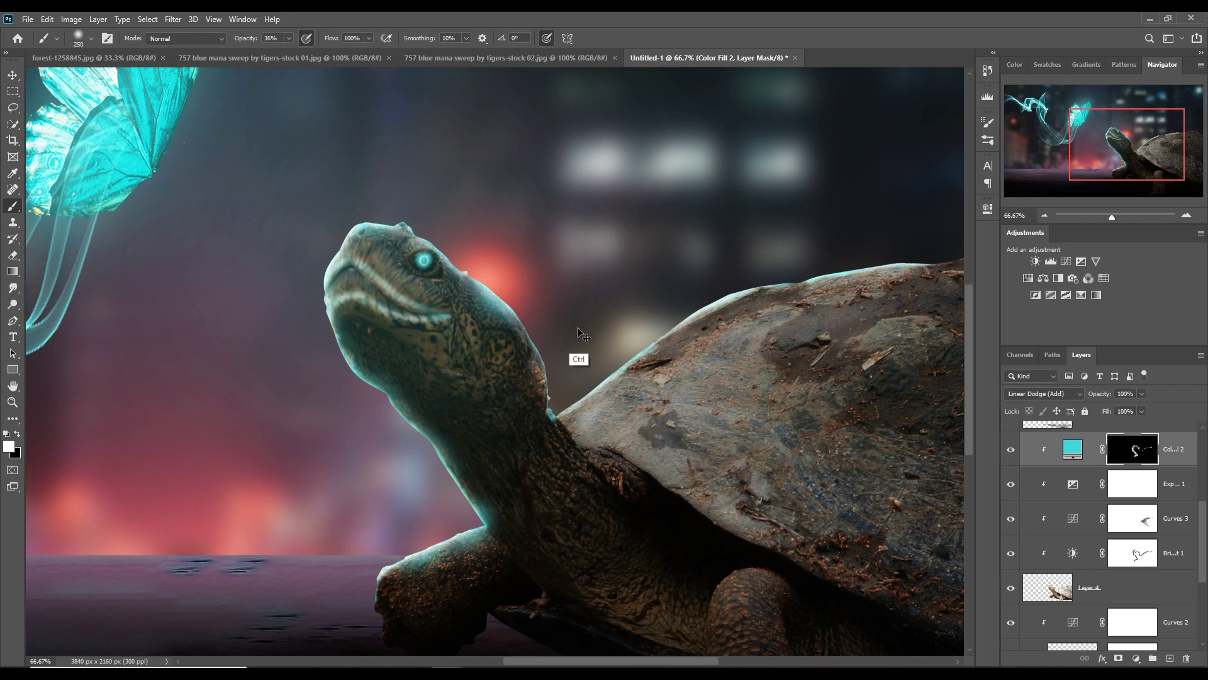
key("ctrl+z")
key("ctrl+z")
key("ctrl+z")
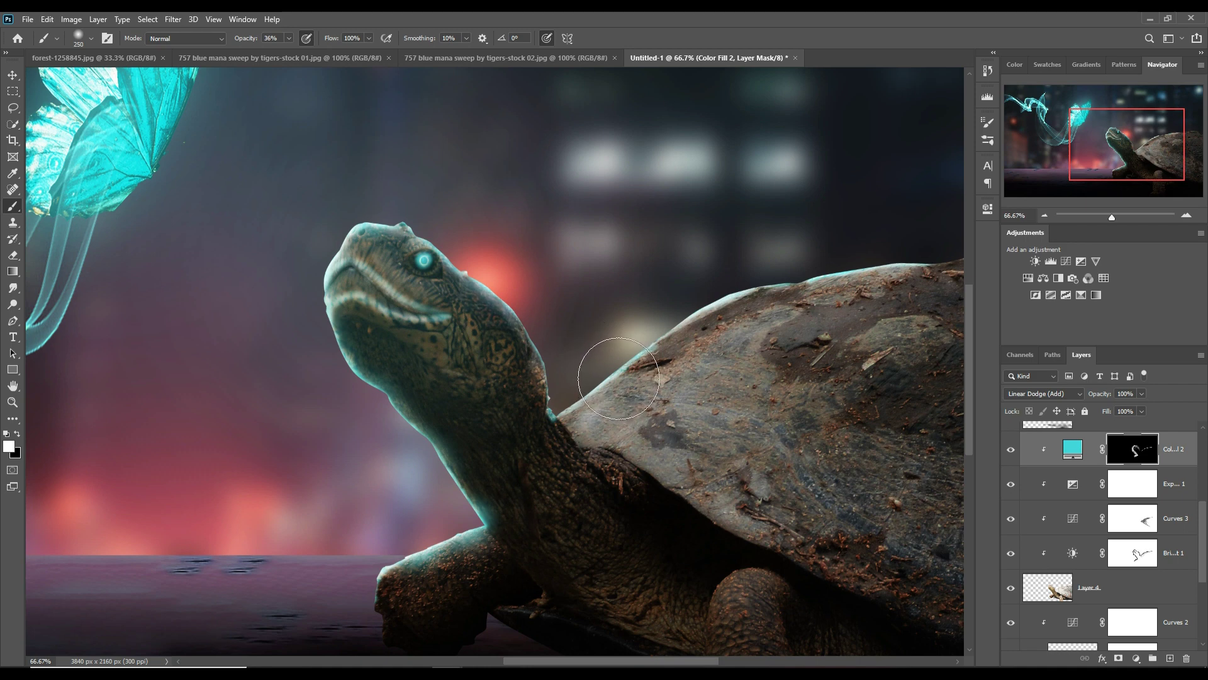
- Brush white at 250 px and 36% opacity on the cyan fill's mask over the front, upper part and lower front edge of the shell
left_click(642, 381)
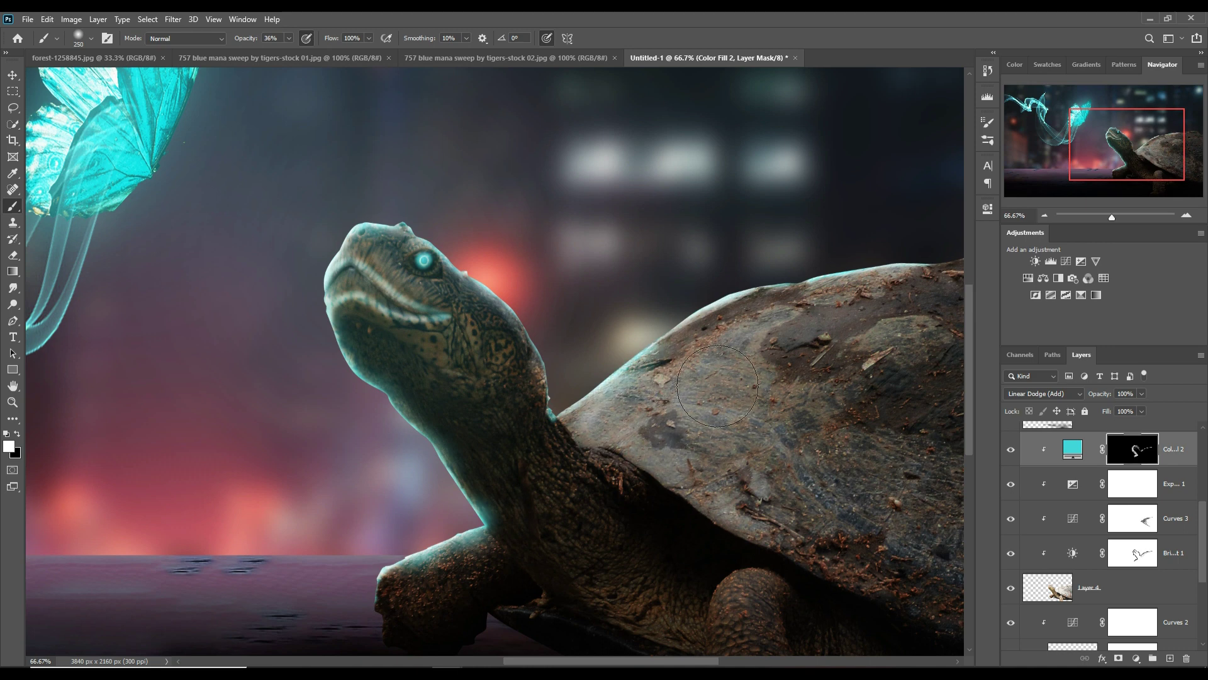
left_click_drag(654, 343, 918, 290)
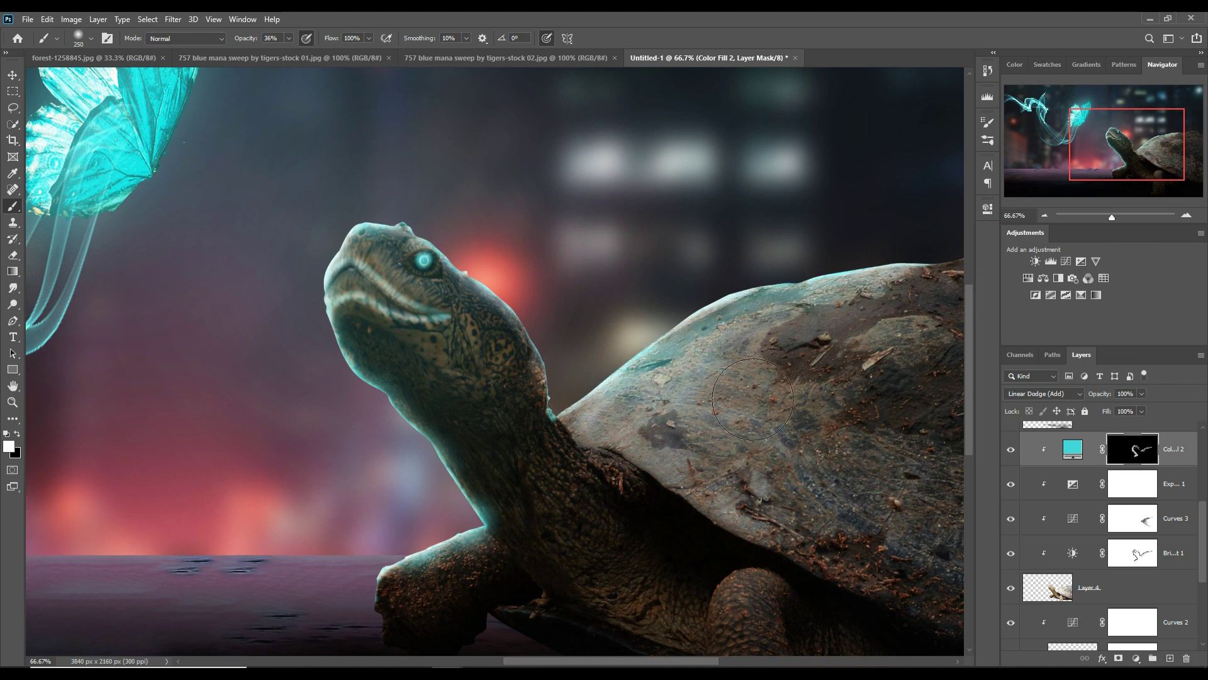
left_click_drag(626, 412, 704, 349)
left_click_drag(793, 315, 888, 286)
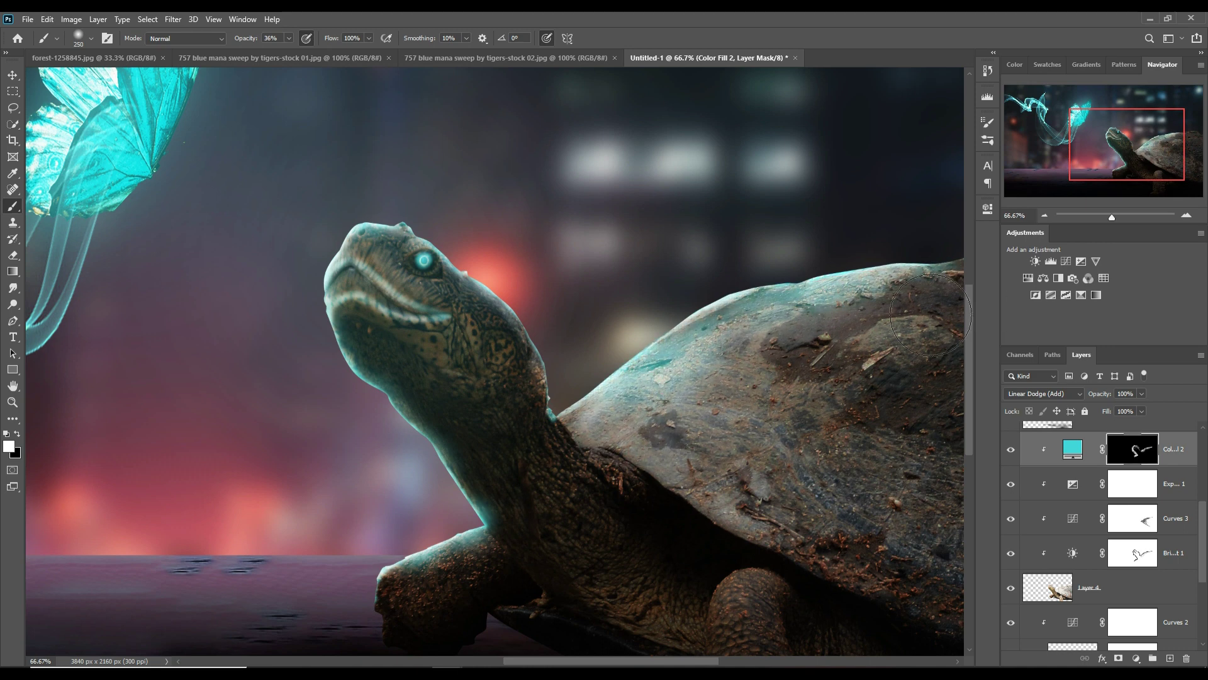
mouse_move(742, 372)
left_mouse_down()
mouse_move(704, 377)
mouse_move(673, 425)
mouse_move(938, 329)
mouse_move(922, 315)
left_mouse_up()
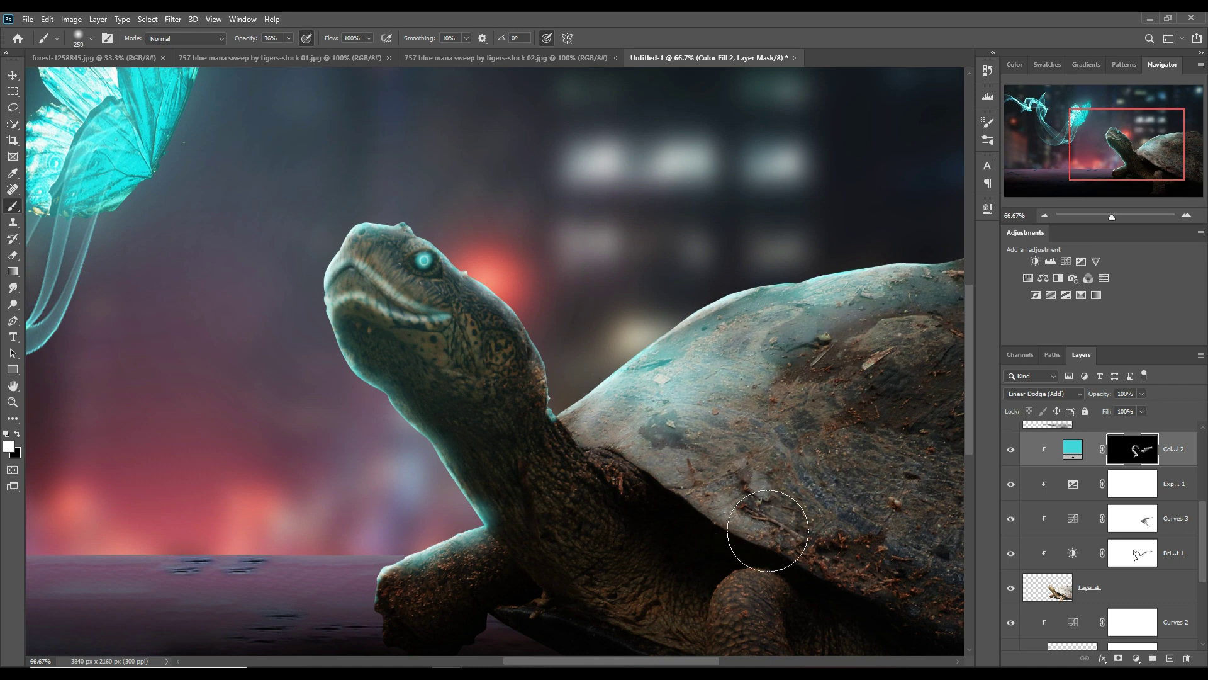
mouse_move(702, 453)
left_mouse_down()
mouse_move(664, 480)
mouse_move(638, 441)
mouse_move(752, 370)
mouse_move(625, 465)
mouse_move(613, 455)
mouse_move(650, 446)
left_mouse_up()
left_click_drag(711, 322, 772, 316)
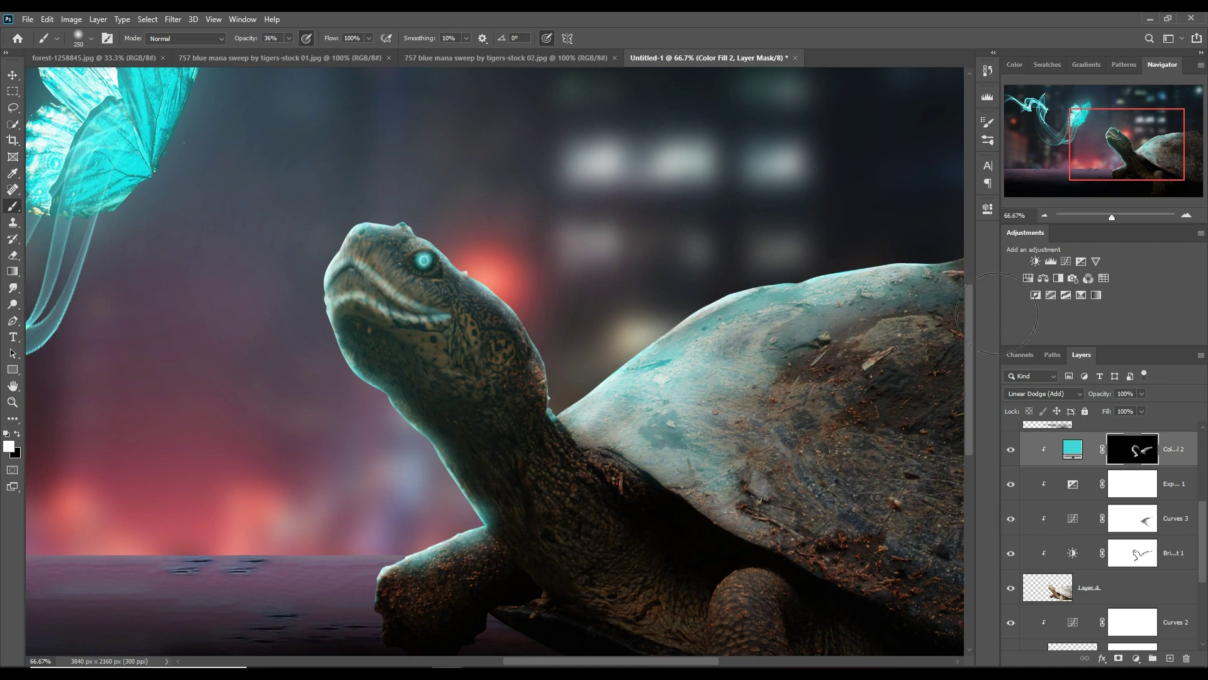
mouse_move(818, 412)
left_mouse_down()
mouse_move(991, 343)
mouse_move(867, 395)
left_mouse_up()
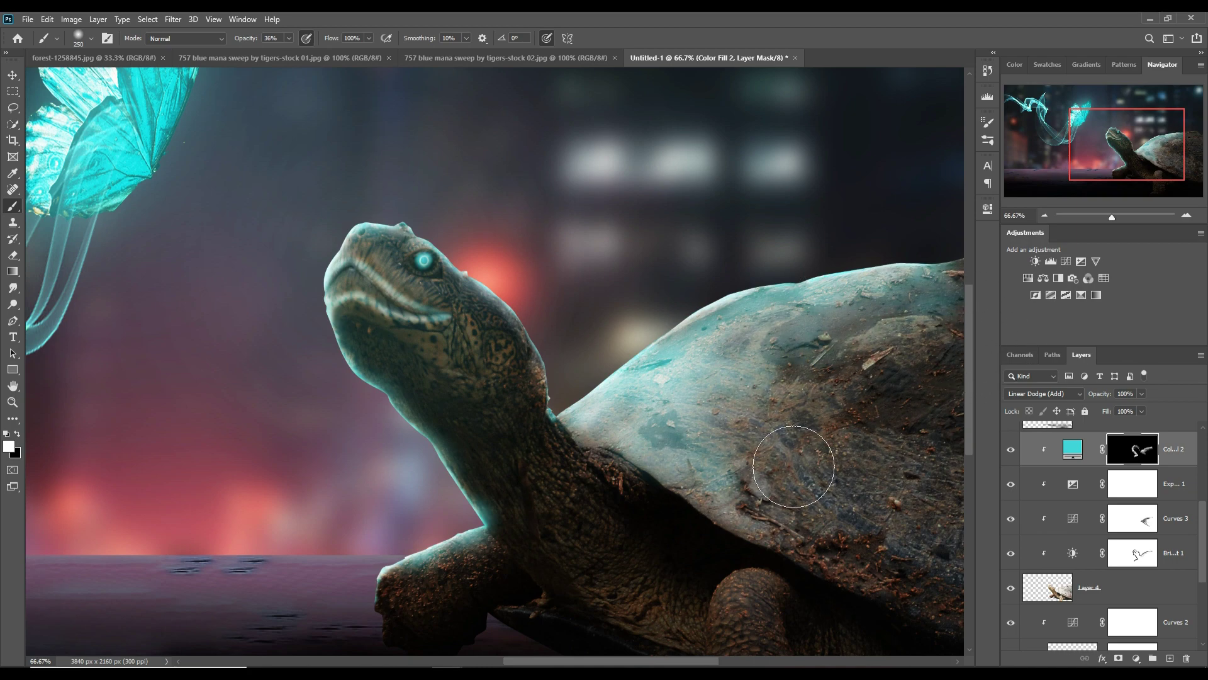
left_click_drag(759, 447, 579, 408)
mouse_move(598, 470)
left_mouse_down()
mouse_move(657, 432)
mouse_move(650, 484)
mouse_move(694, 457)
mouse_move(643, 498)
mouse_move(603, 458)
mouse_move(707, 338)
mouse_move(648, 347)
mouse_move(613, 326)
mouse_move(638, 343)
mouse_move(626, 417)
mouse_move(605, 403)
mouse_move(726, 350)
mouse_move(603, 468)
mouse_move(663, 386)
mouse_move(612, 450)
mouse_move(875, 415)
mouse_move(792, 413)
mouse_move(872, 319)
mouse_move(827, 304)
mouse_move(883, 253)
mouse_move(948, 256)
mouse_move(934, 282)
mouse_move(591, 534)
mouse_move(631, 536)
mouse_move(644, 508)
mouse_move(715, 465)
mouse_move(599, 514)
mouse_move(564, 486)
mouse_move(615, 524)
mouse_move(549, 500)
mouse_move(670, 535)
mouse_move(719, 577)
mouse_move(785, 597)
left_mouse_up()
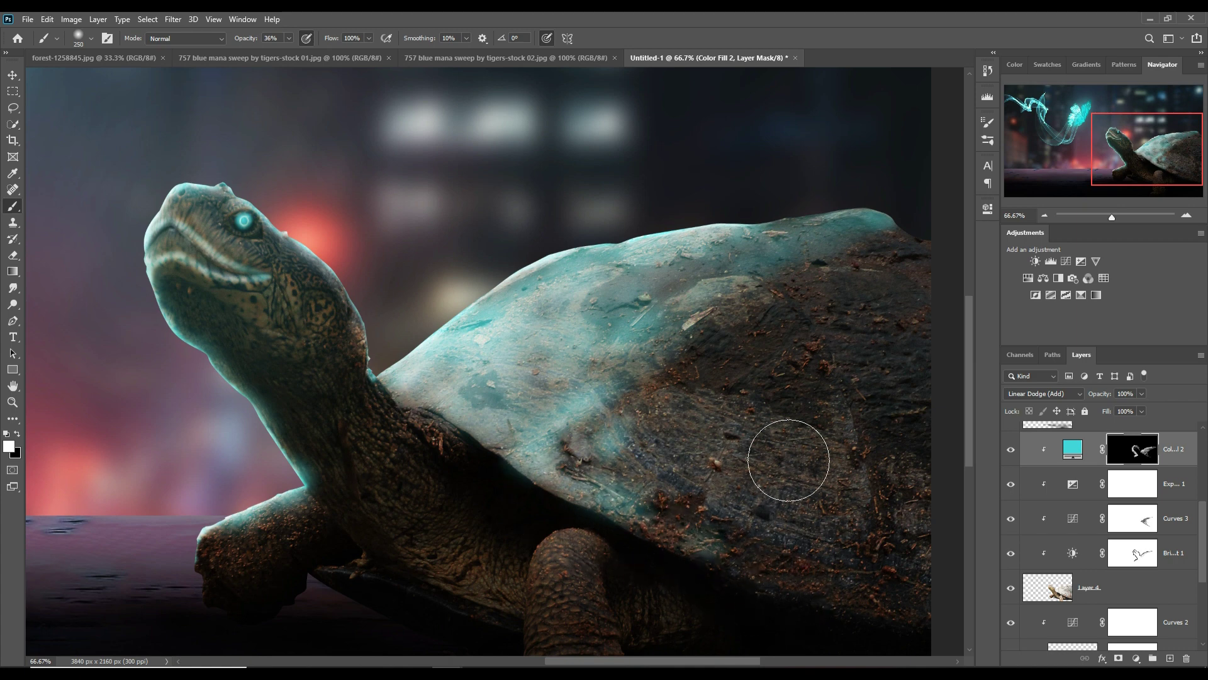
- Reselect the cyan fill's mask and brush white at 250 px over the turtle's face, around the eye and onto the cheek
left_click(1074, 451)
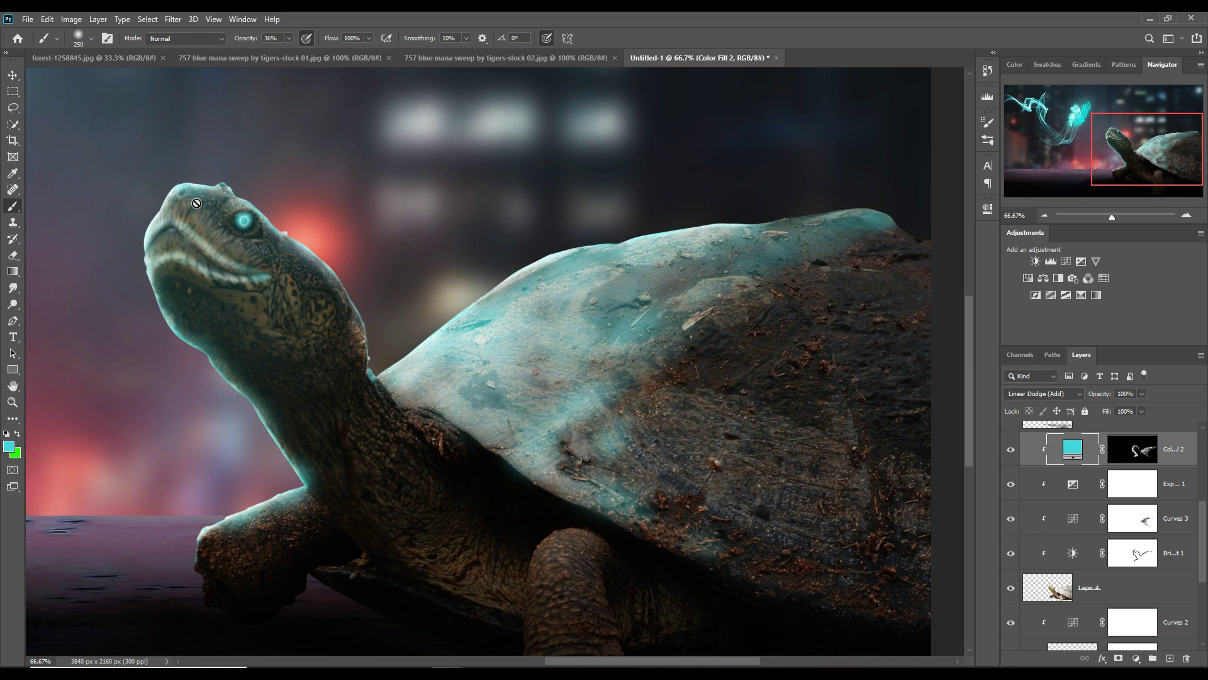
left_click(1123, 457)
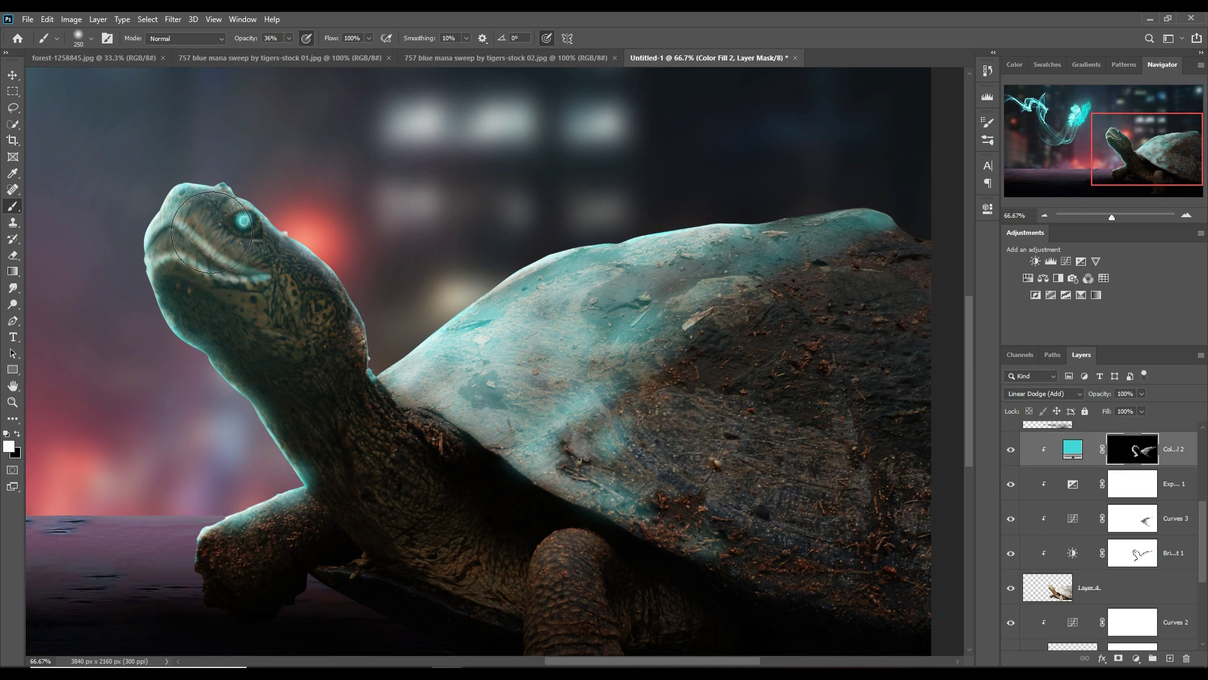
mouse_move(225, 232)
left_mouse_down()
mouse_move(200, 271)
mouse_move(196, 341)
mouse_move(199, 283)
mouse_move(266, 240)
left_mouse_up()
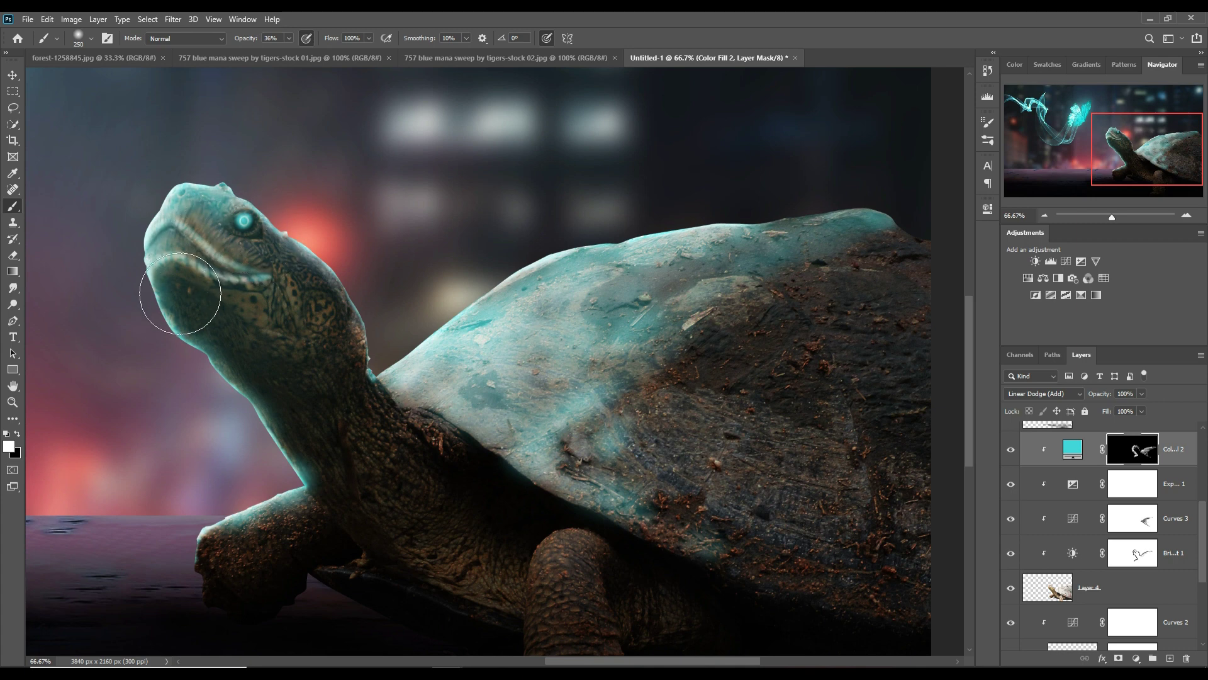
mouse_move(322, 349)
left_mouse_down()
mouse_move(373, 366)
mouse_move(346, 366)
mouse_move(348, 320)
mouse_move(335, 326)
mouse_move(343, 338)
mouse_move(304, 314)
mouse_move(347, 360)
mouse_move(356, 354)
mouse_move(332, 308)
mouse_move(365, 350)
mouse_move(382, 350)
mouse_move(354, 278)
mouse_move(351, 295)
mouse_move(297, 313)
mouse_move(242, 276)
mouse_move(295, 315)
mouse_move(244, 397)
mouse_move(369, 276)
mouse_move(301, 360)
mouse_move(250, 368)
mouse_move(202, 304)
mouse_move(280, 354)
mouse_move(384, 323)
left_mouse_up()
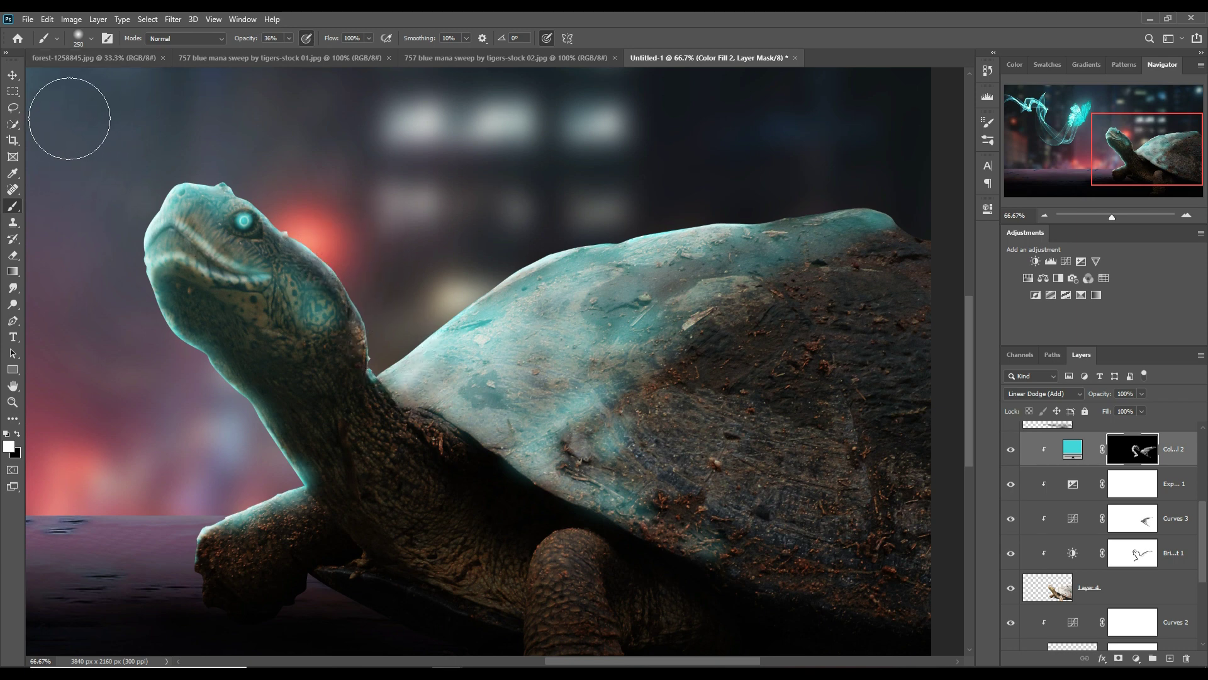
- Brush black at 36% opacity on the Exposure adjustment's mask over the turtle's cheek and upper neck
left_click(13, 77)
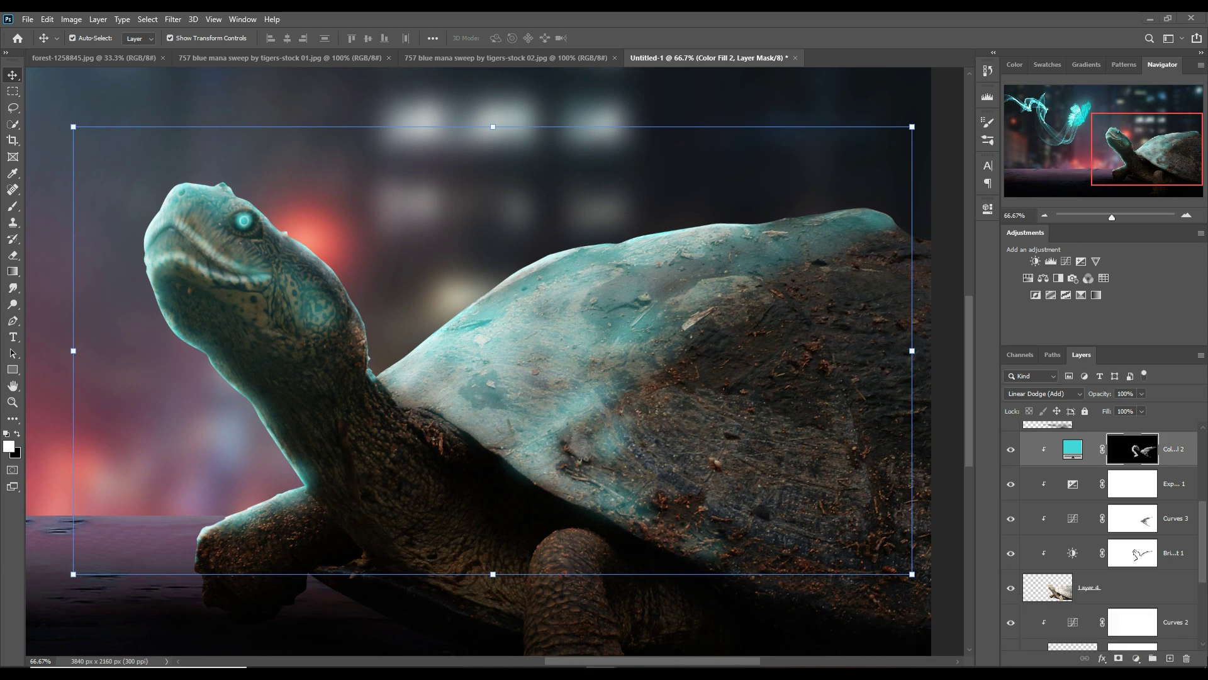
left_click(424, 324)
left_click(1140, 492)
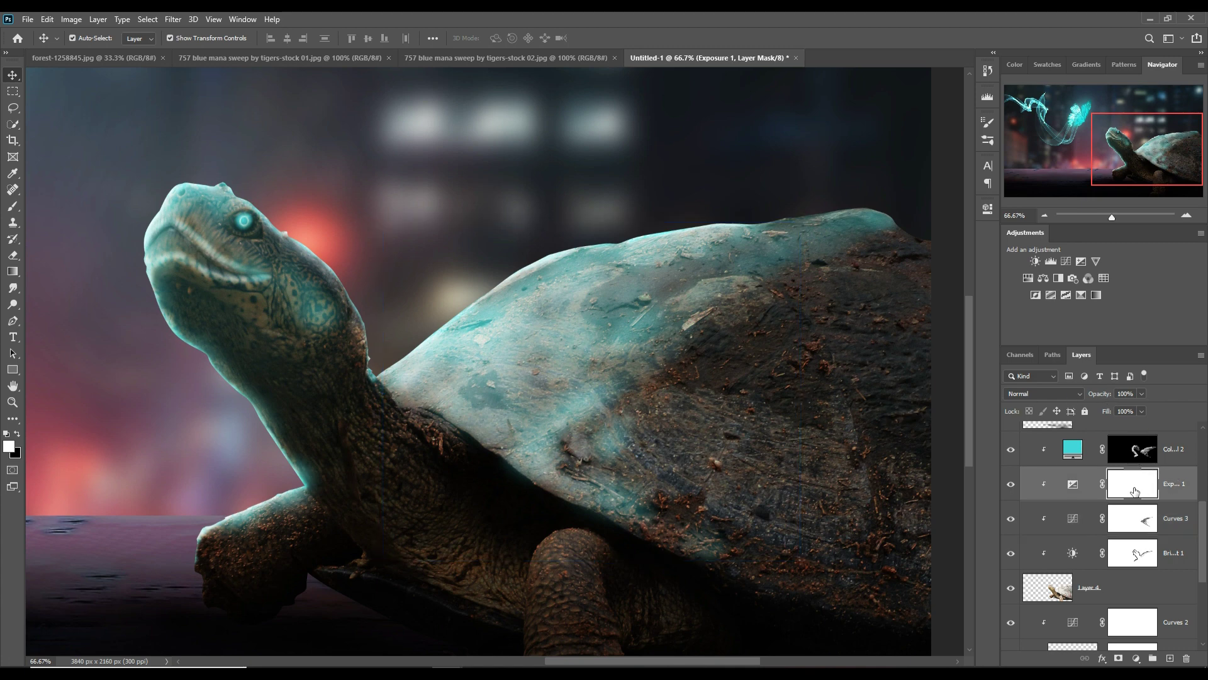
left_click(14, 221)
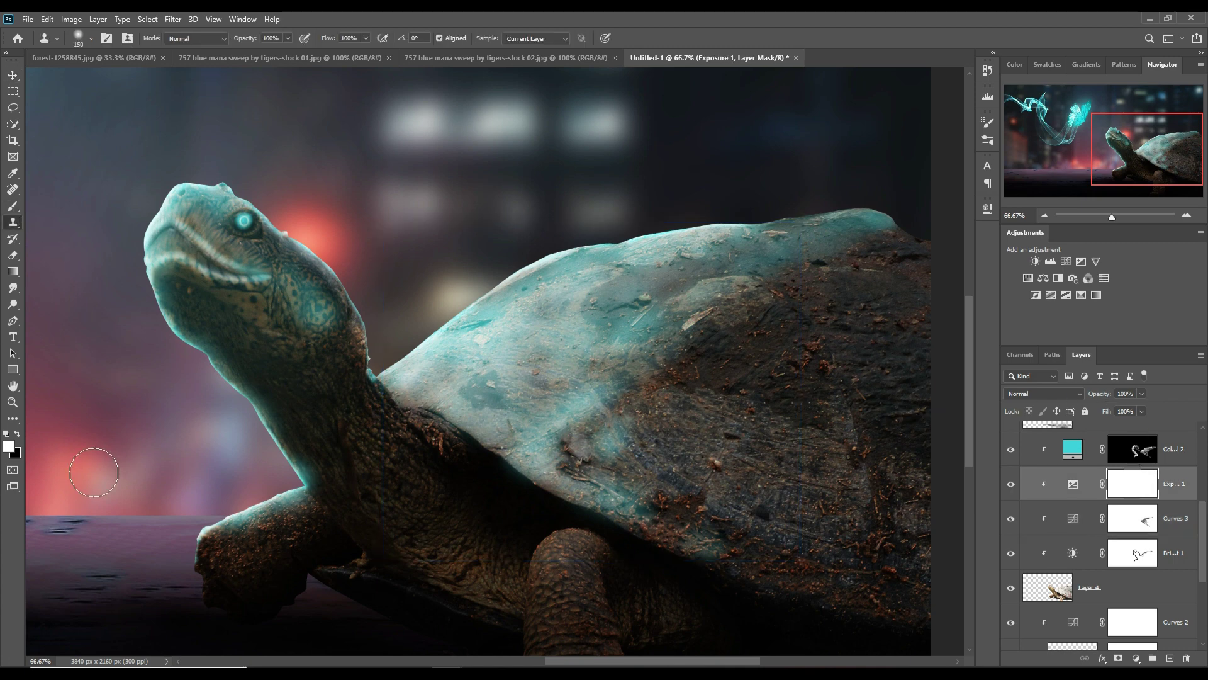
left_click(18, 435)
left_click(315, 304)
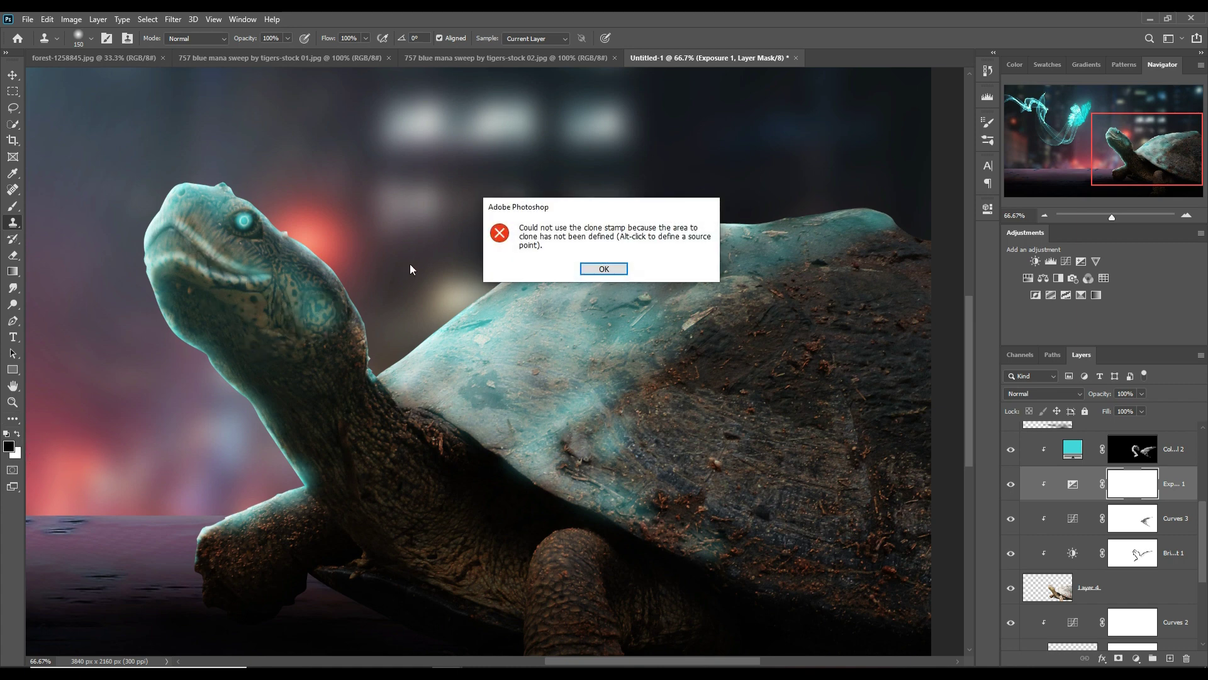
left_click(604, 269)
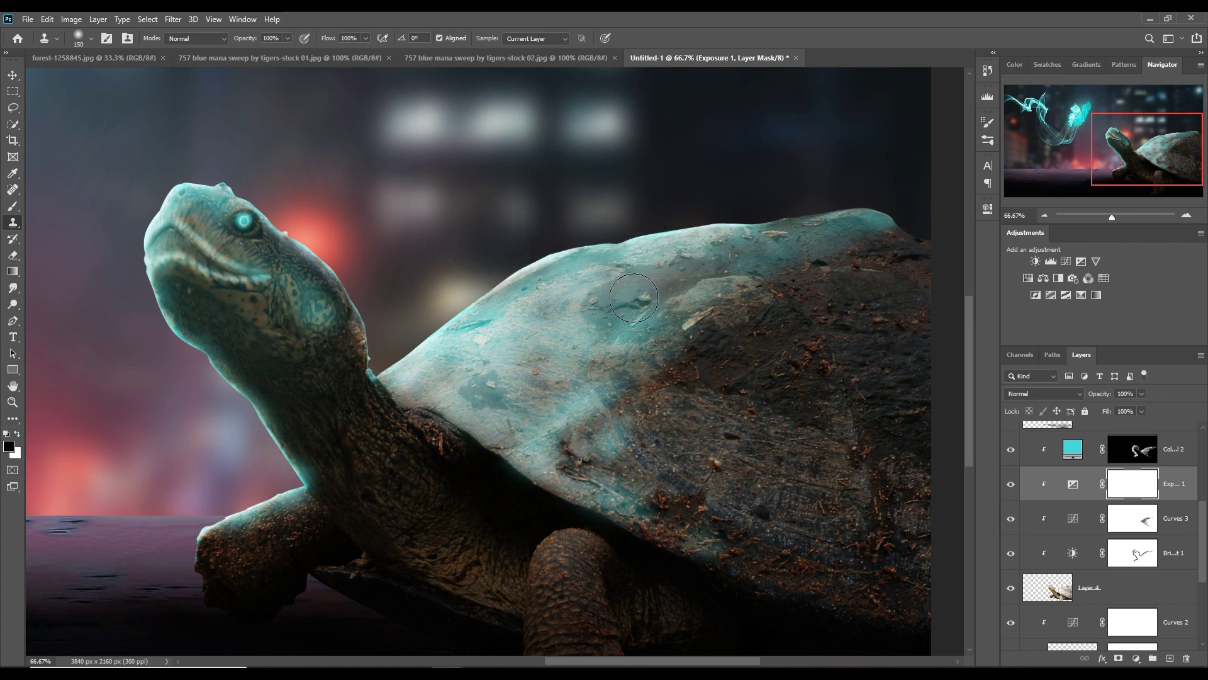
left_click(12, 206)
mouse_move(324, 323)
left_mouse_down()
mouse_move(352, 348)
mouse_move(325, 339)
mouse_move(358, 360)
mouse_move(311, 321)
mouse_move(320, 341)
mouse_move(235, 302)
mouse_move(324, 336)
mouse_move(287, 325)
mouse_move(315, 340)
mouse_move(319, 309)
mouse_move(343, 283)
mouse_move(350, 375)
mouse_move(308, 290)
mouse_move(289, 339)
left_mouse_up()
- Reduce the brush to 45 px and paint black on the Curves 3 mask over the turtle's head
key("bracketleft")
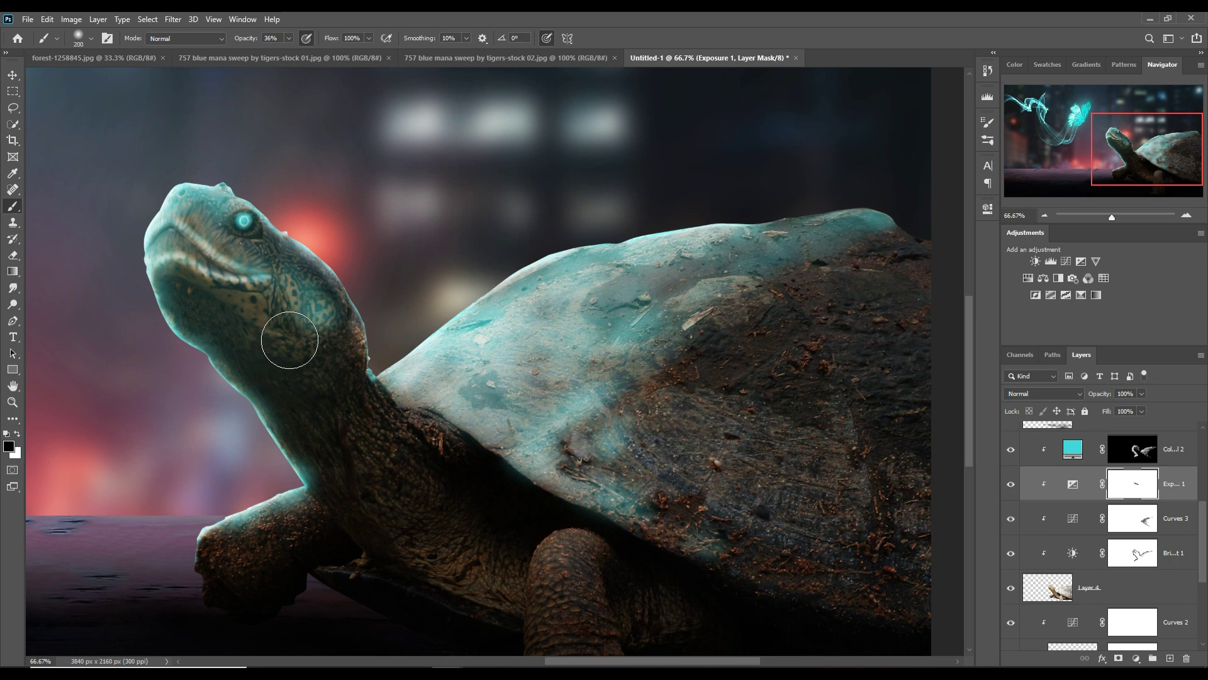
key("bracketleft")
key("bracketleft")
key("bracketleft")
key("bracketleft")
key("bracketleft")
key("bracketleft")
key("bracketleft")
left_click(1129, 516)
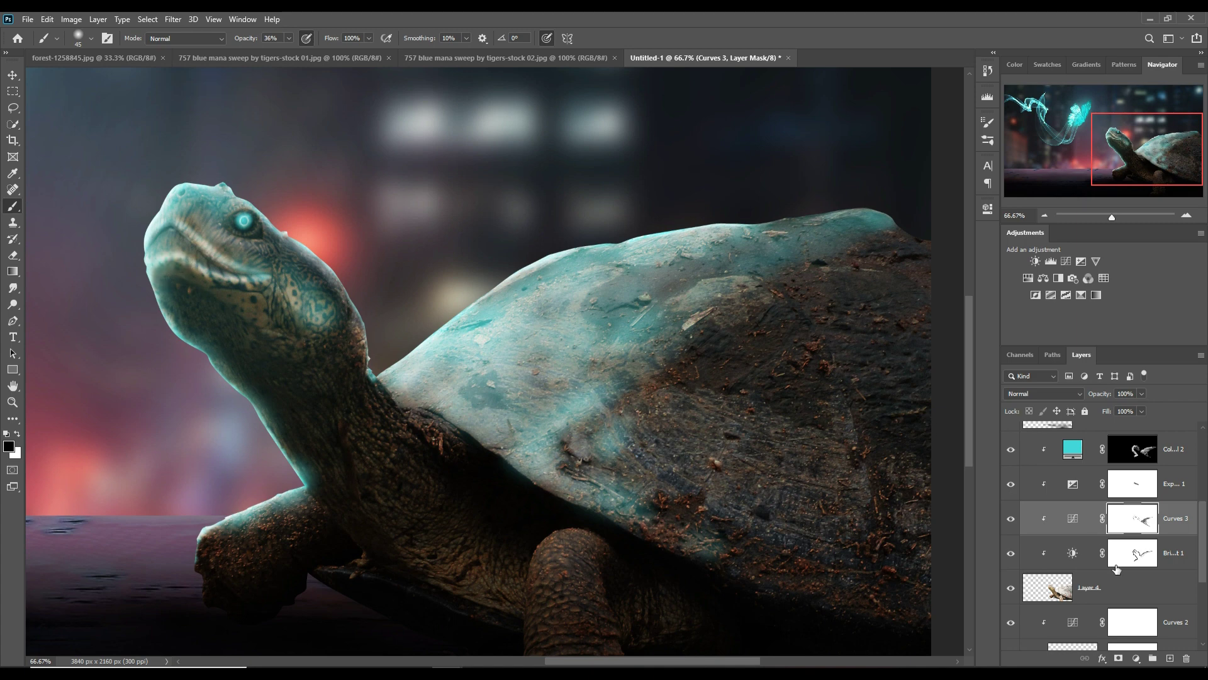
- Add a new layer directly above the turtle layer, clipped to it, and set the foreground colour to black
left_click(1131, 586)
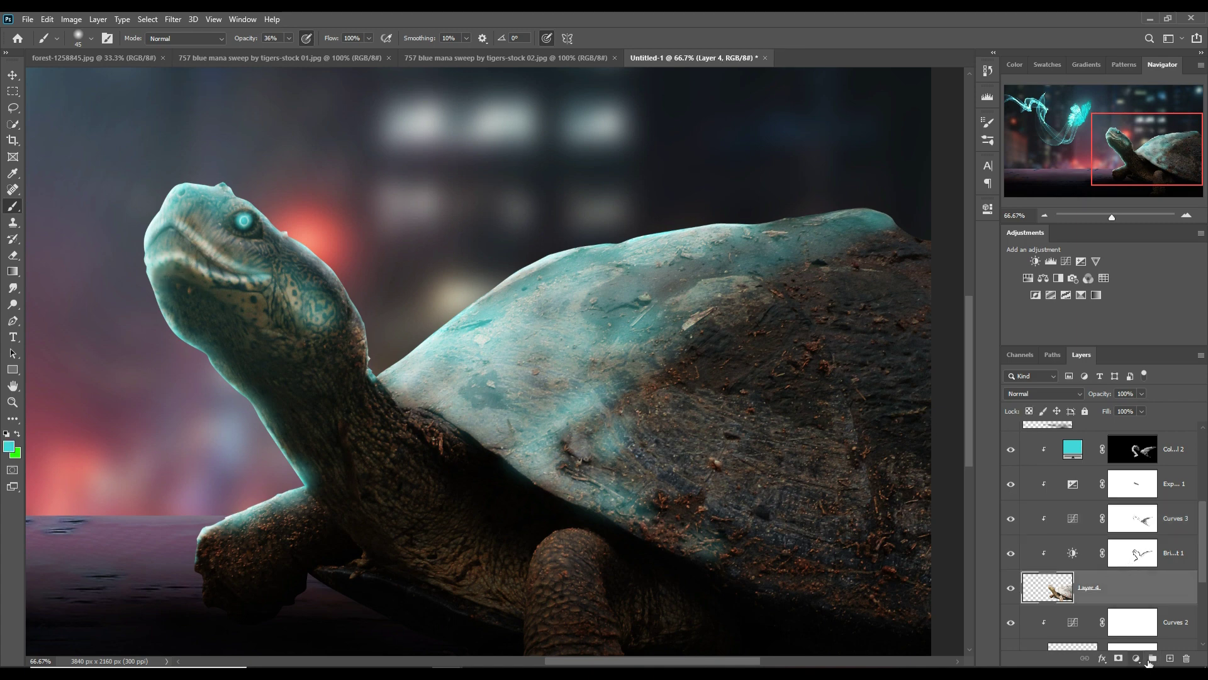
left_click(1170, 657)
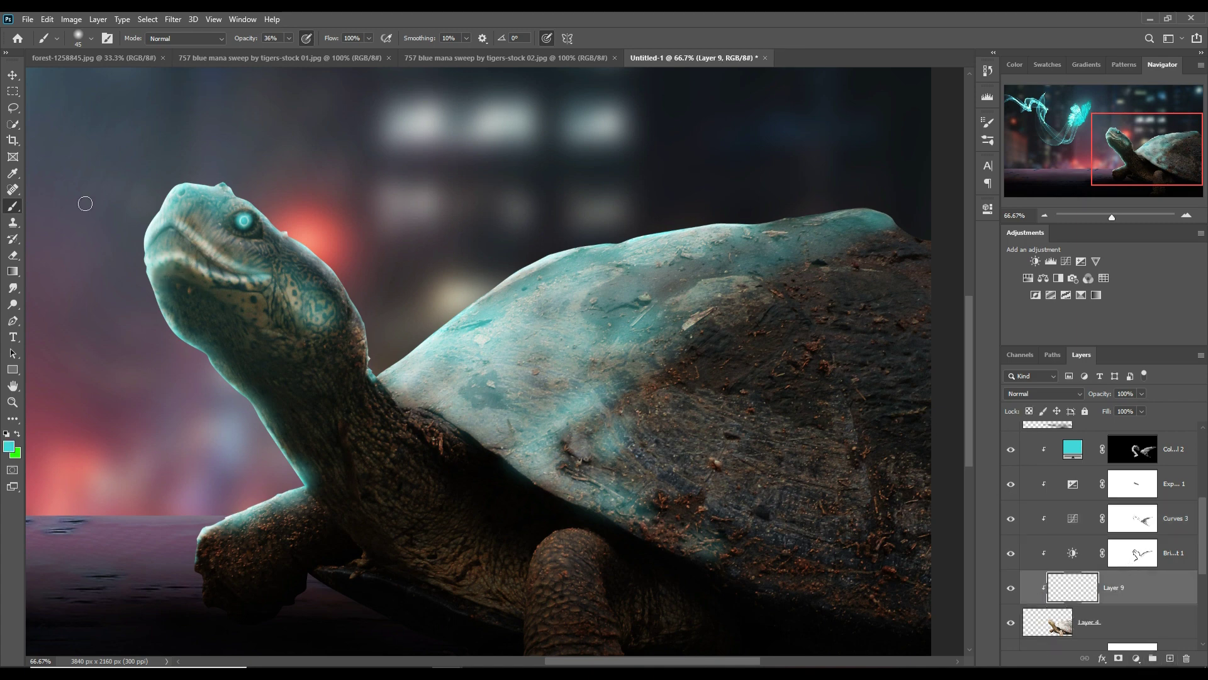
left_click(9, 446)
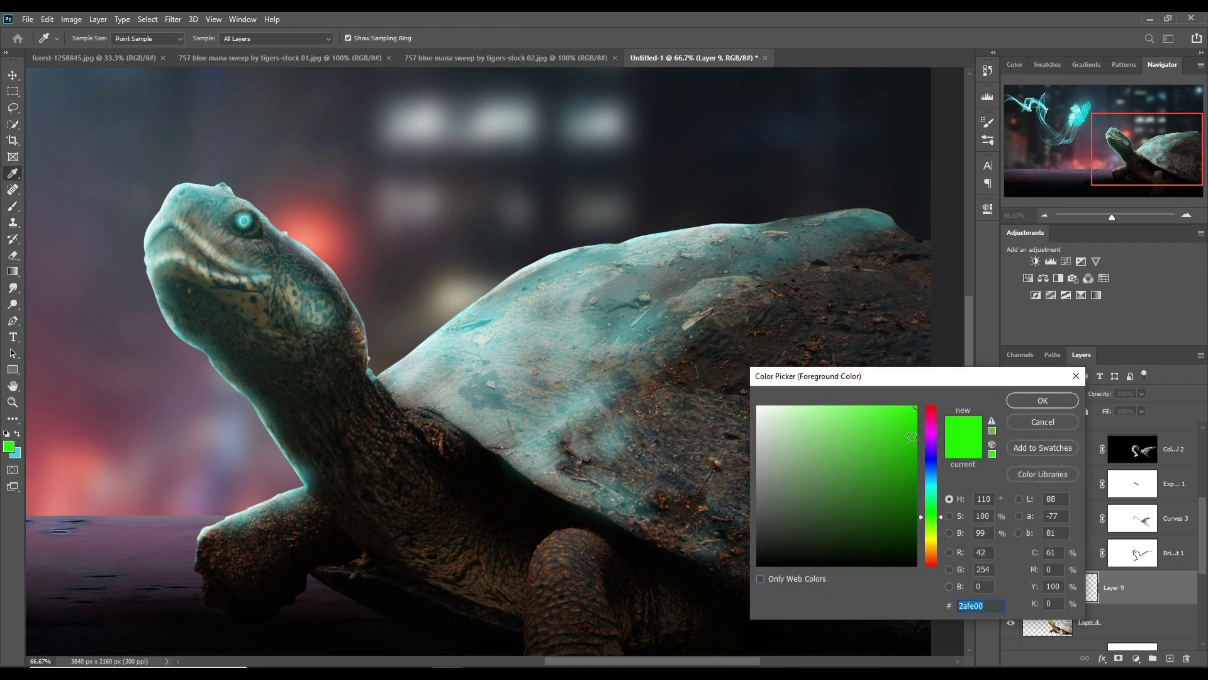
left_click(762, 569)
left_click(1043, 400)
- Paint black along the turtle's mouth lines with a 10 px brush at 100% opacity
key("b")
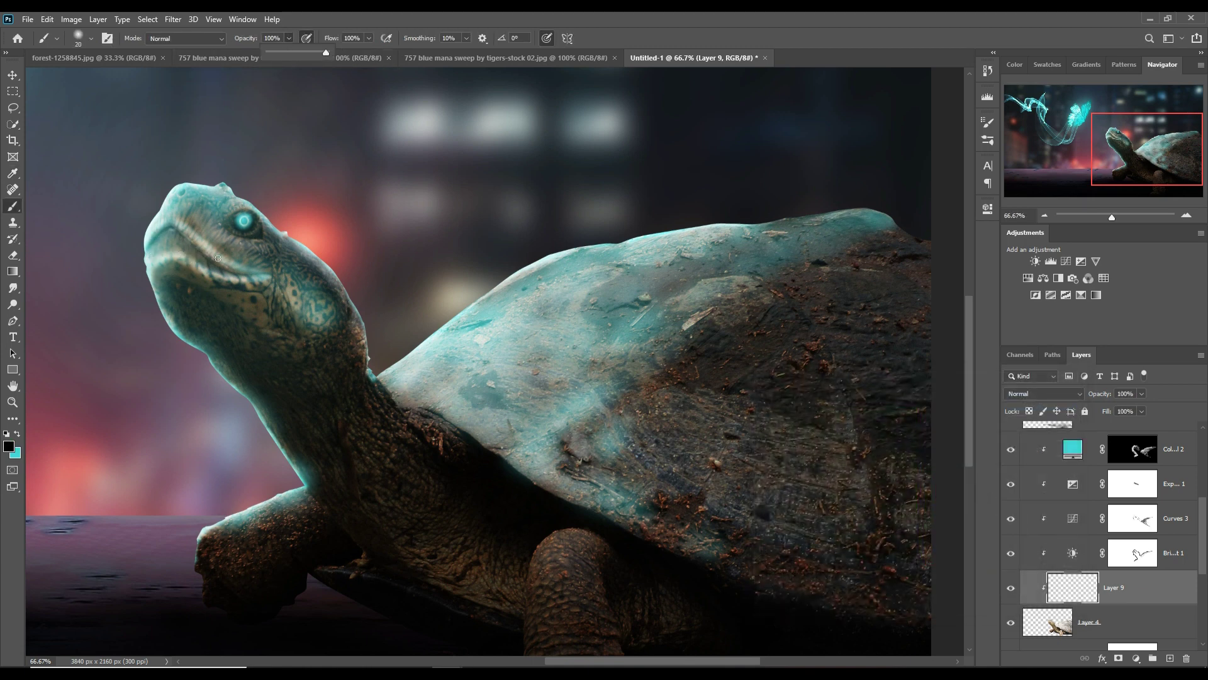
key("[")
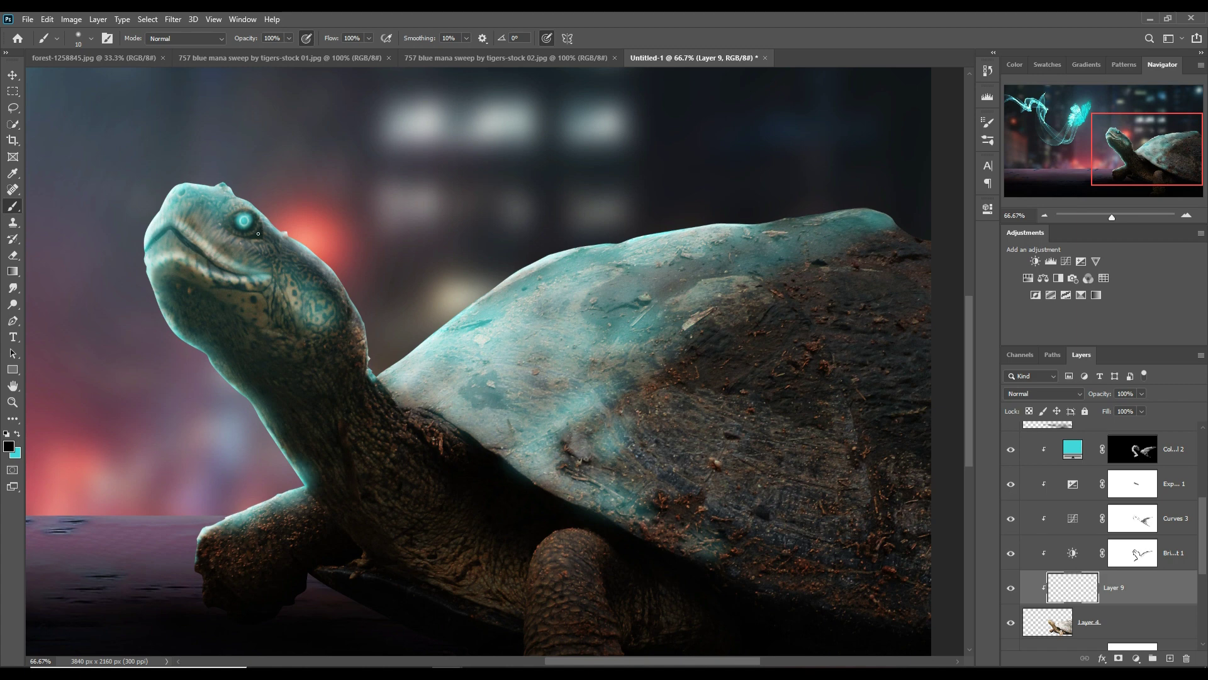
left_click(13, 75)
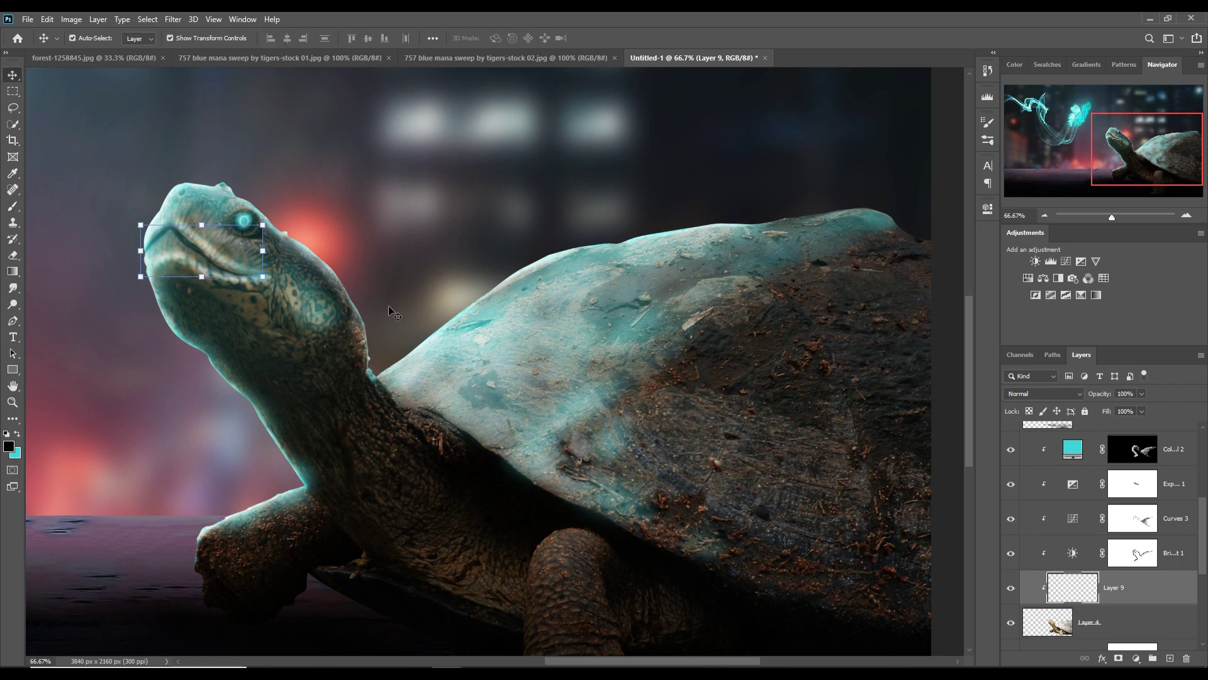
key("ctrl+minus")
key("ctrl+minus")
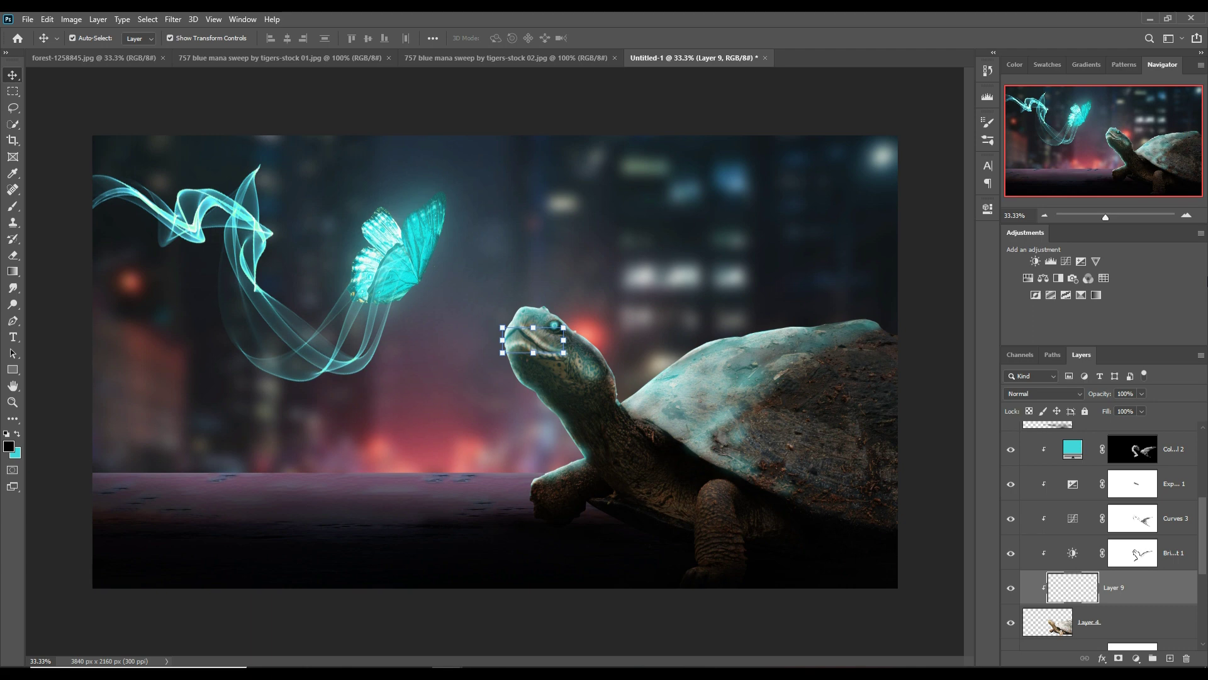
- Add a new empty layer directly above the Curves 2 adjustment, beneath the turtle layer
scroll(1169, 465, "down", 5)
left_click(1162, 562)
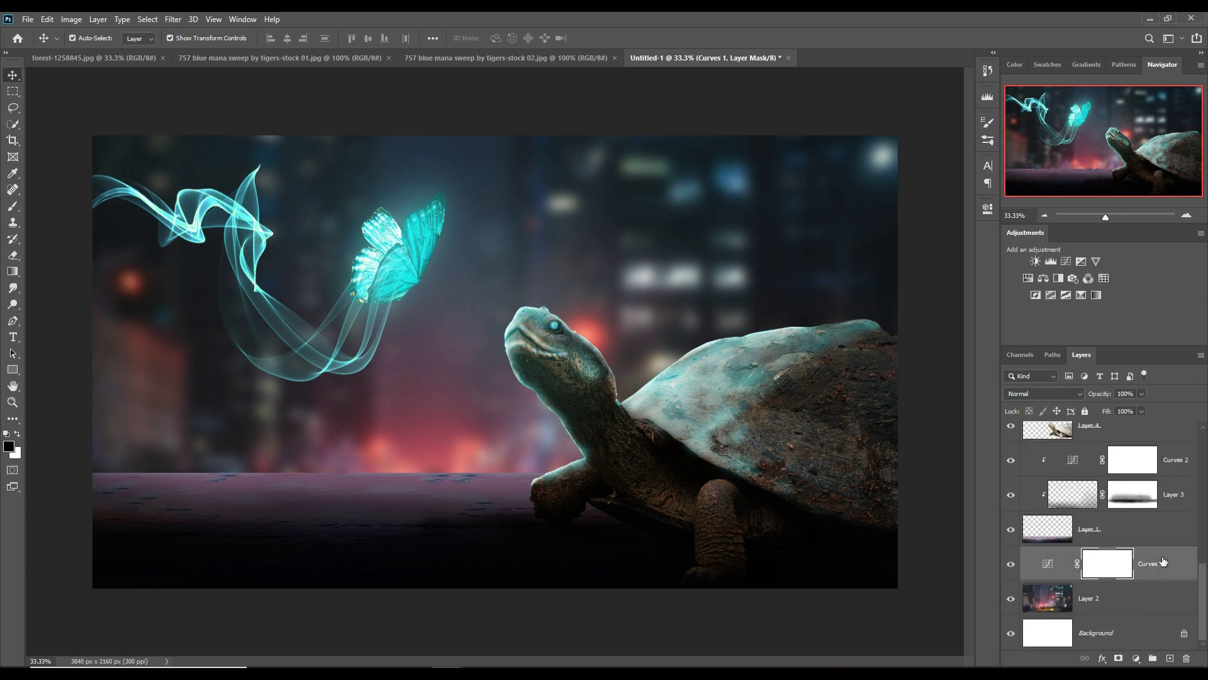
left_click(1171, 458)
left_click(1171, 657)
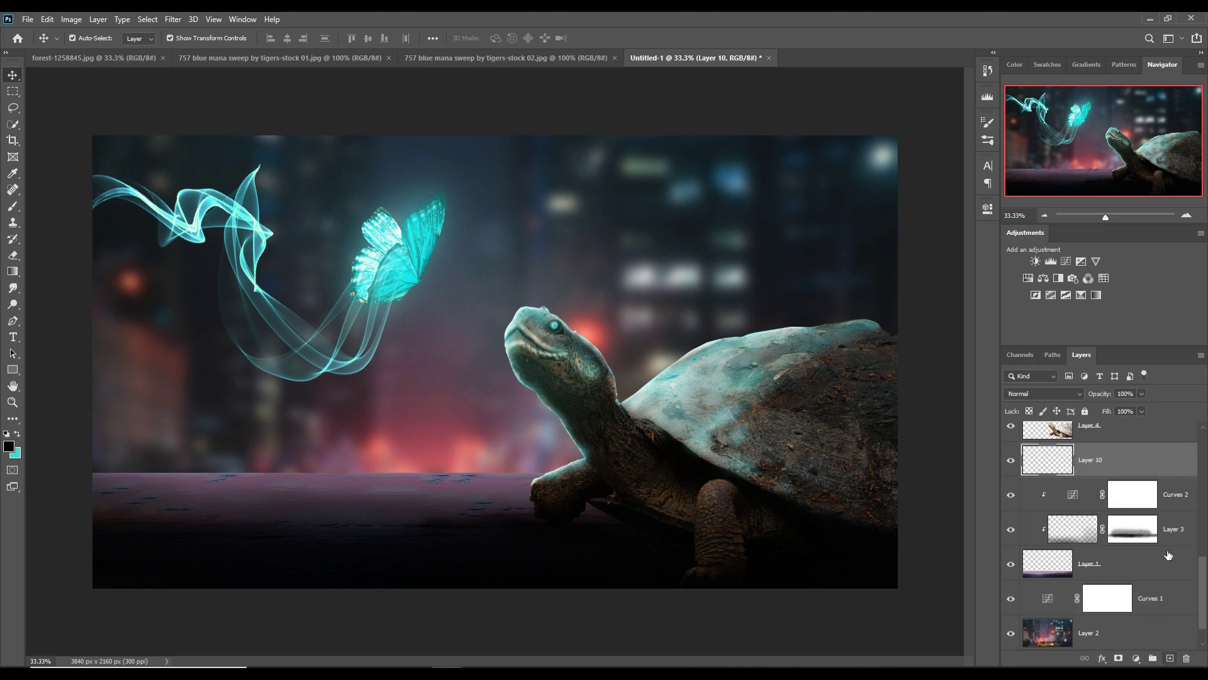
left_click(1136, 658)
left_click(1135, 439)
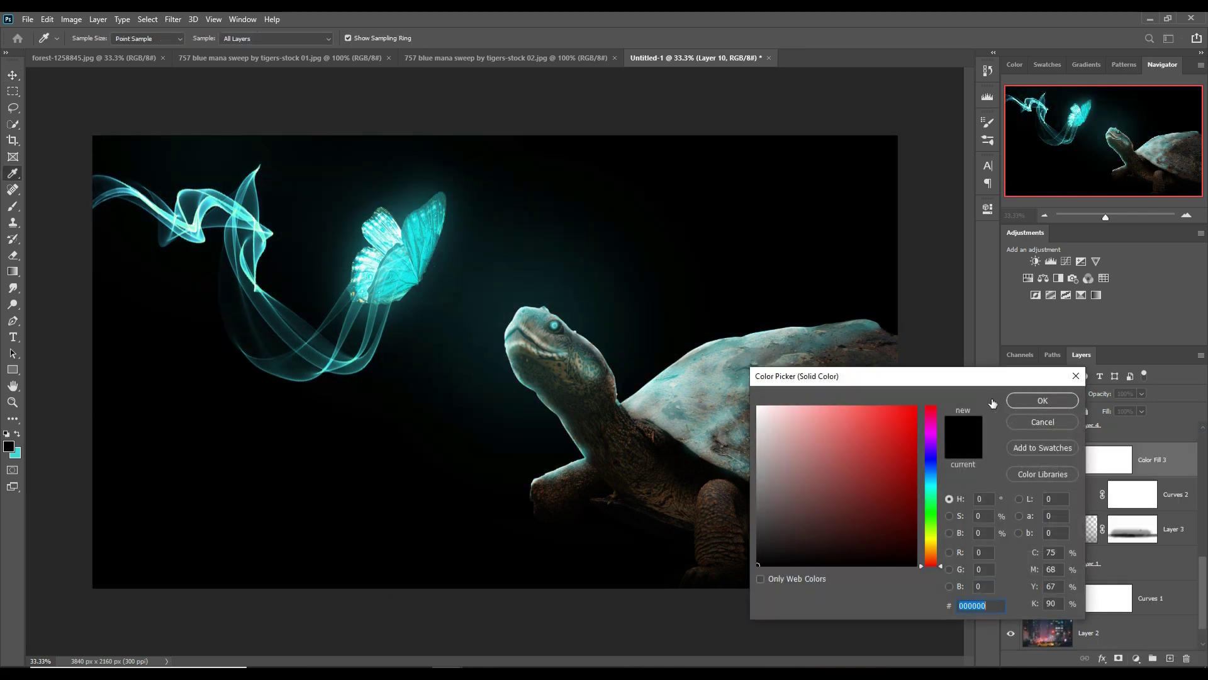
left_click(915, 419)
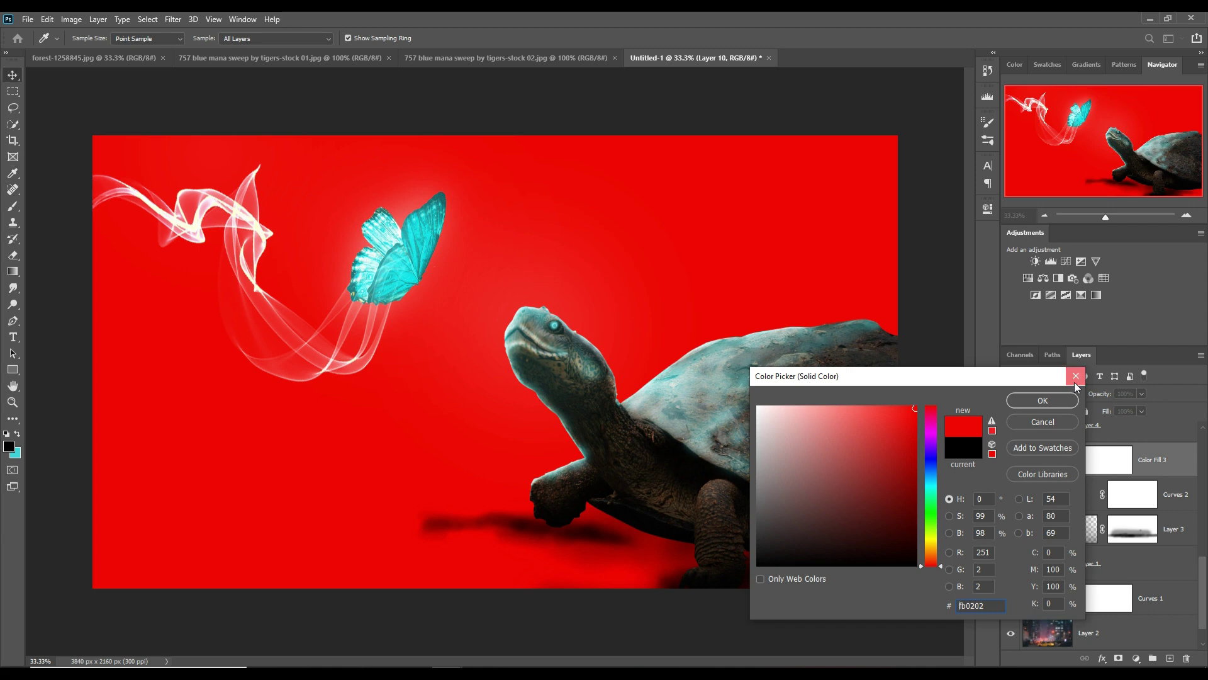
left_click(1076, 376)
- Set the empty layer to Linear Dodge (Add) and add a teal Solid Color fill in its place
left_click(1070, 394)
left_click(1038, 475)
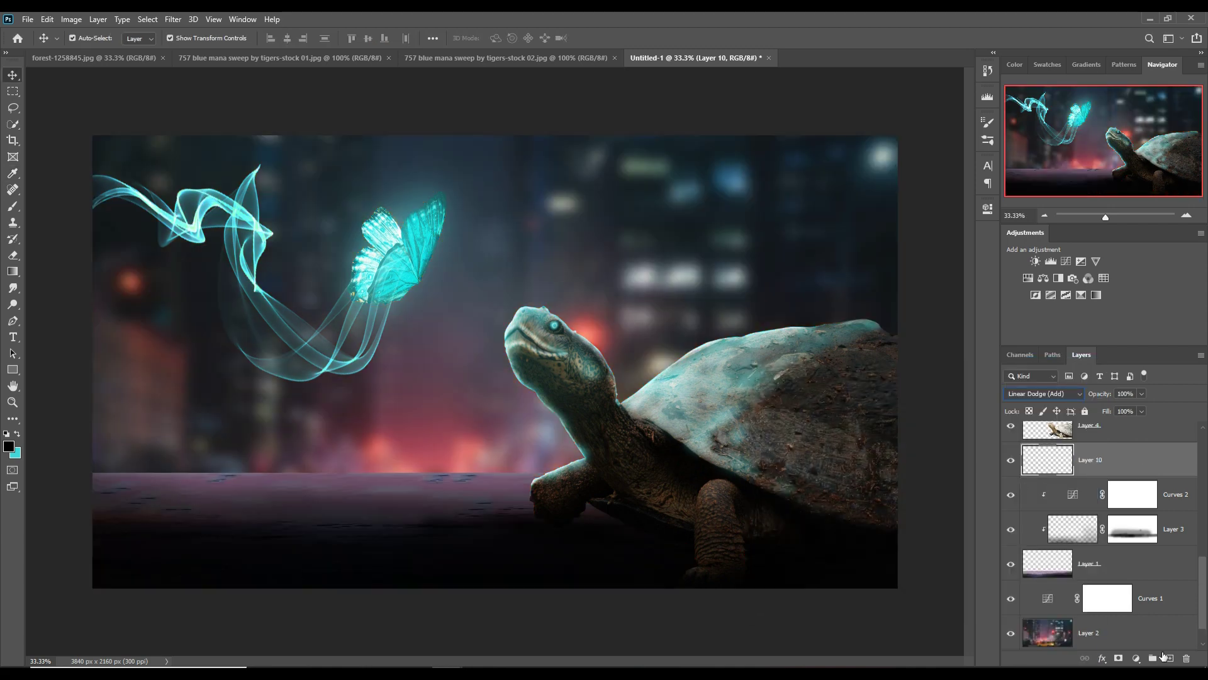
left_click(1136, 658)
left_click(1121, 433)
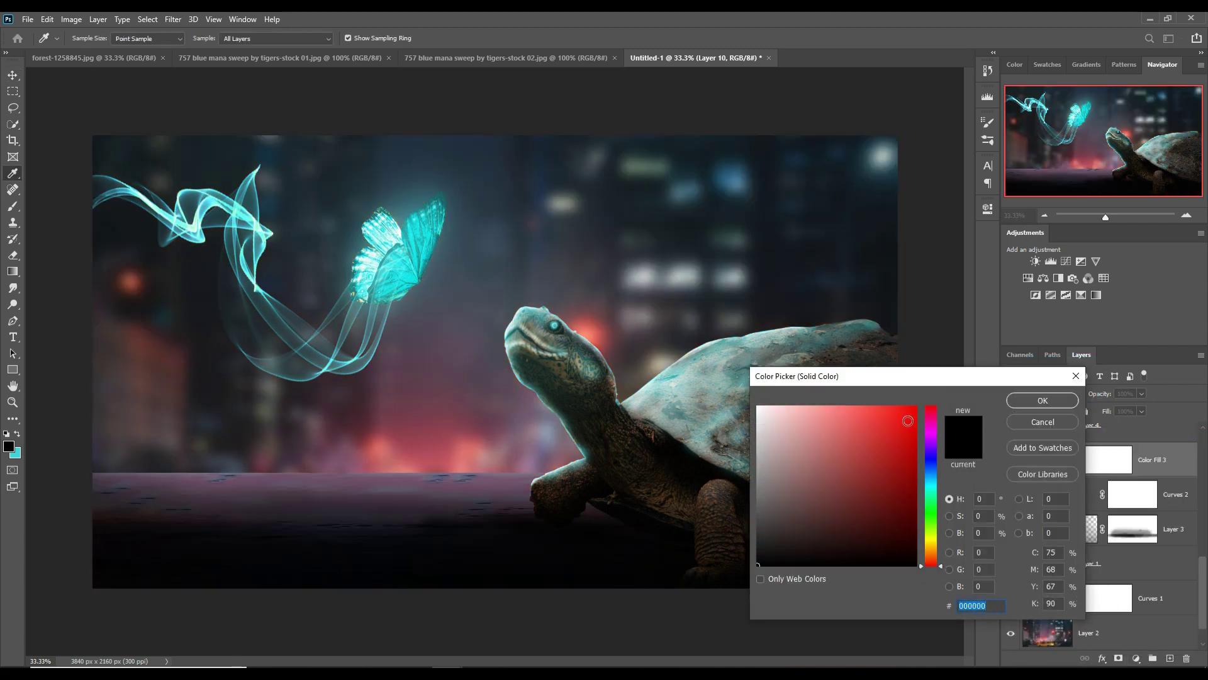
left_click(931, 486)
left_click(916, 409)
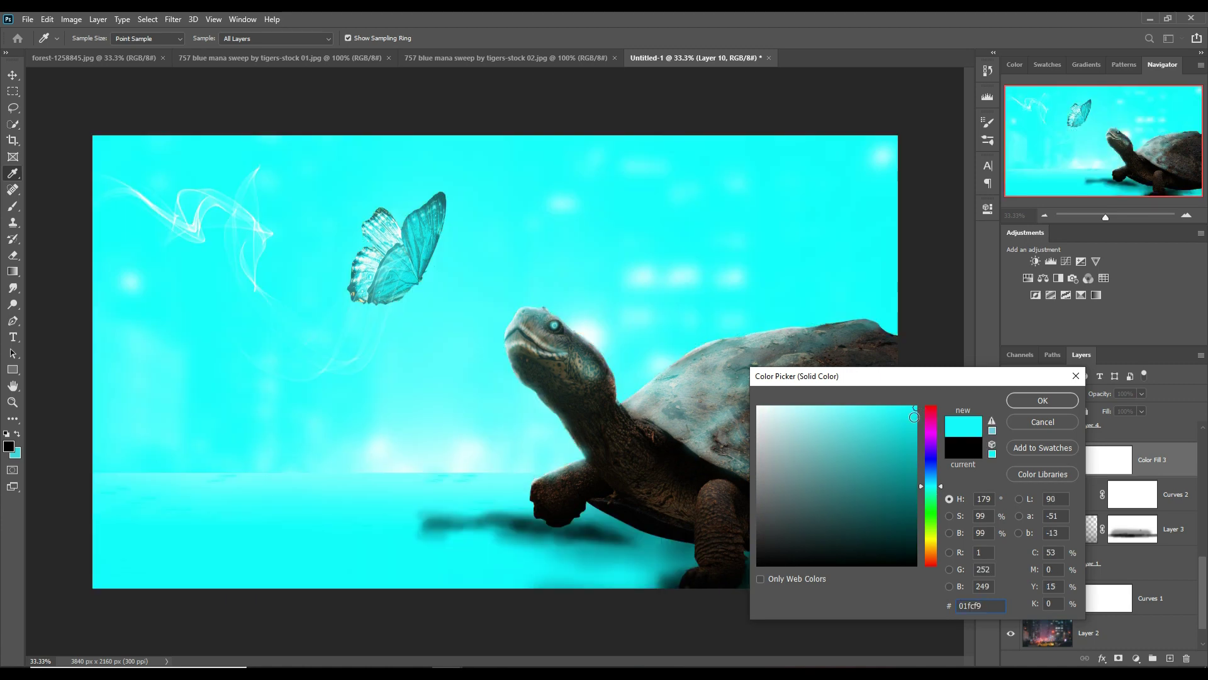
left_click(876, 446)
left_click_drag(876, 446, 890, 465)
left_click(889, 463)
left_click(1021, 399)
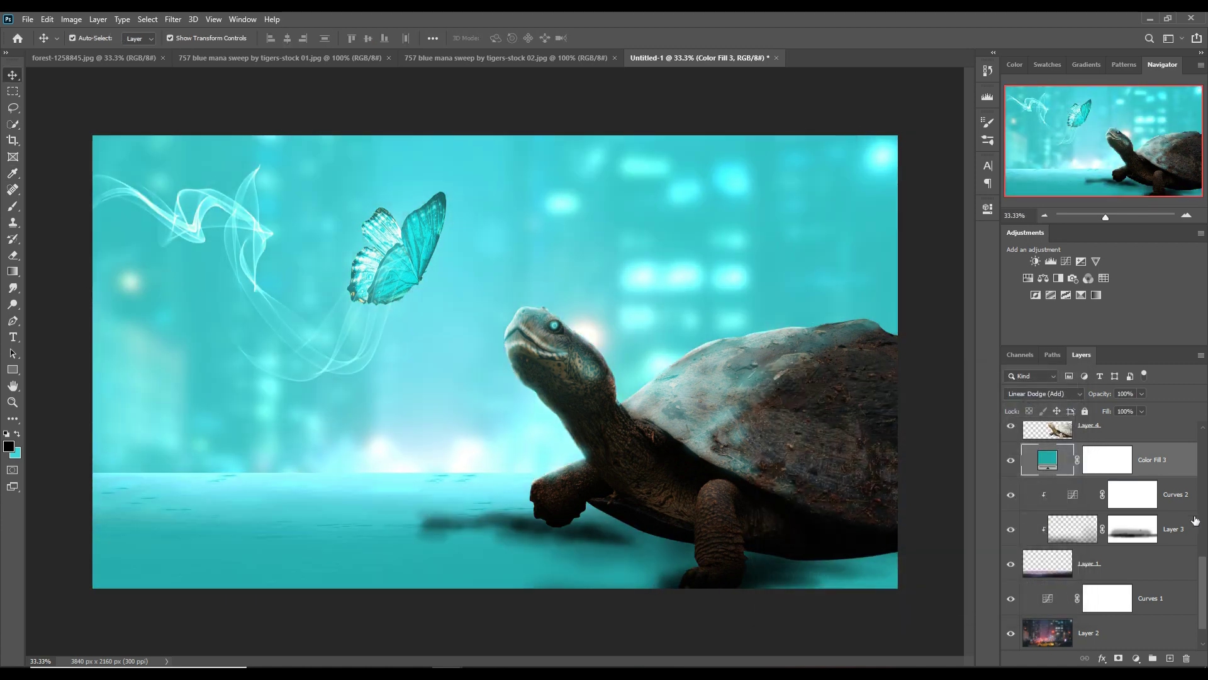
- Invert the teal fill's mask to black and set the brush to 1400 px at 12% opacity
left_click(1116, 472)
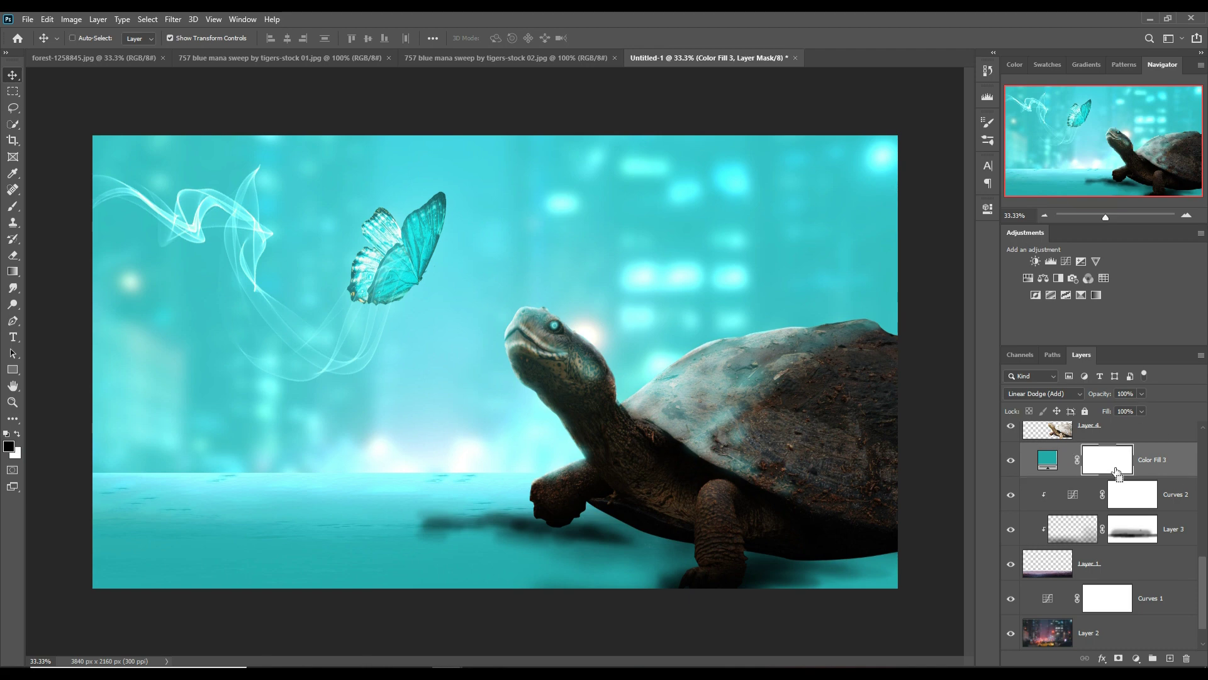
key("ctrl+i")
key("b")
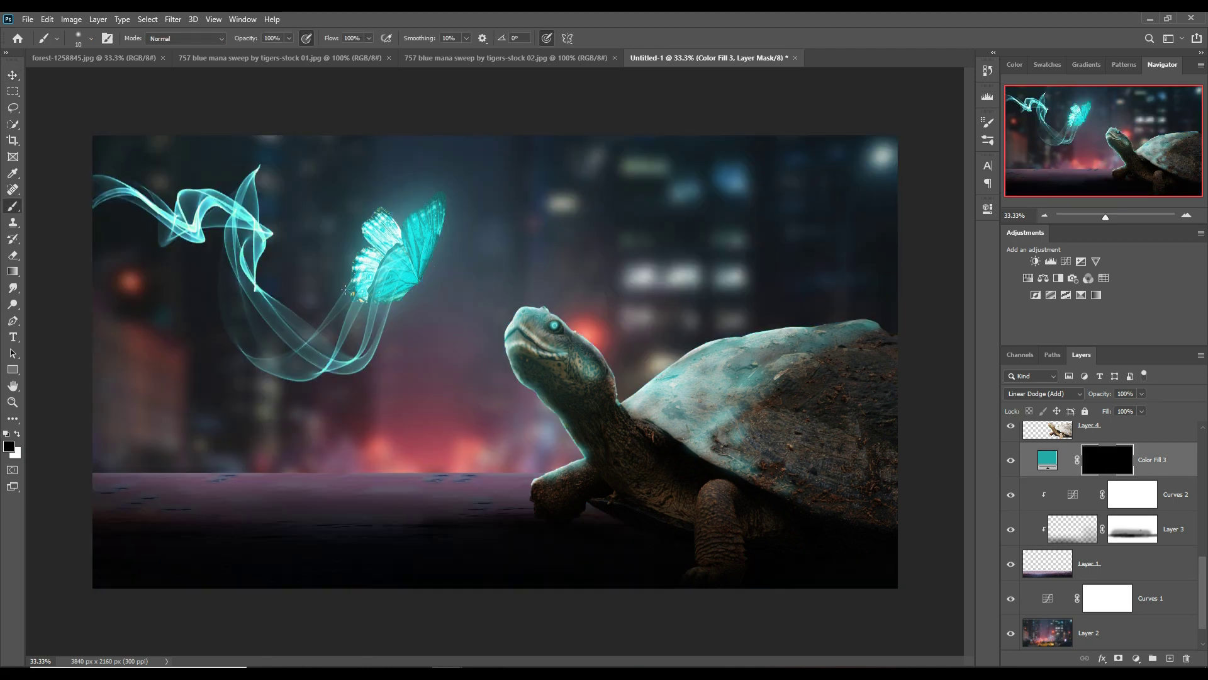
left_click(291, 39)
key("bracketright")
key("bracketright")
key("bracketright")
key("bracketright")
key("bracketright")
key("bracketright")
key("bracketright")
key("bracketright")
key("bracketright")
key("bracketright")
key("bracketright")
key("bracketright")
key("bracketright")
key("bracketright")
key("bracketright")
key("bracketright")
key("bracketright")
key("bracketright")
key("bracketright")
key("bracketright")
left_click(287, 39)
left_click_drag(240, 54, 237, 53)
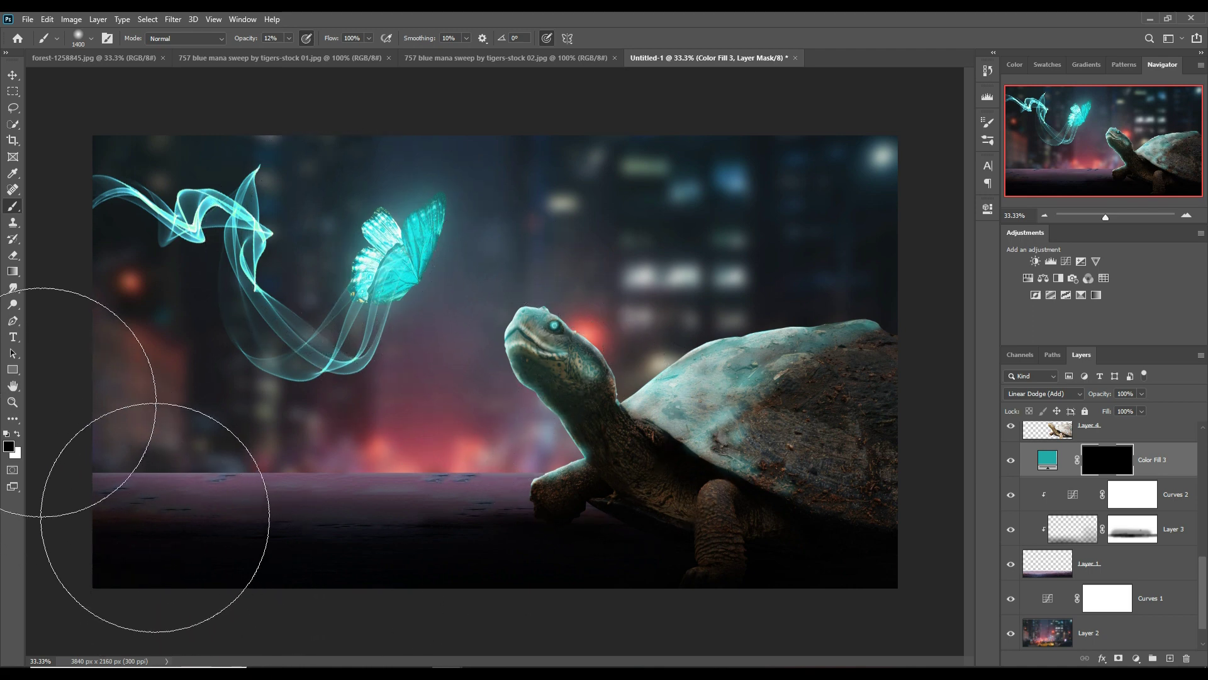
- Brush white on the teal fill's mask around the butterfly, towards the turtle's head and over the smoke trail
left_click(17, 435)
left_click(393, 245)
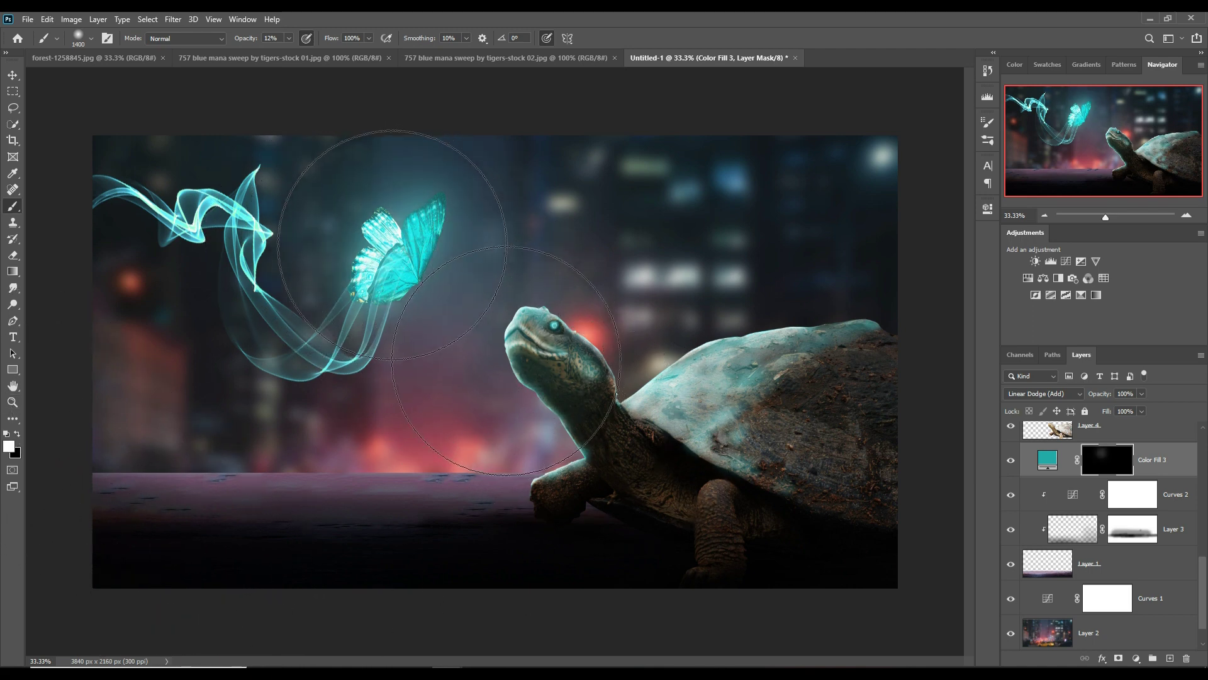
left_click(324, 240)
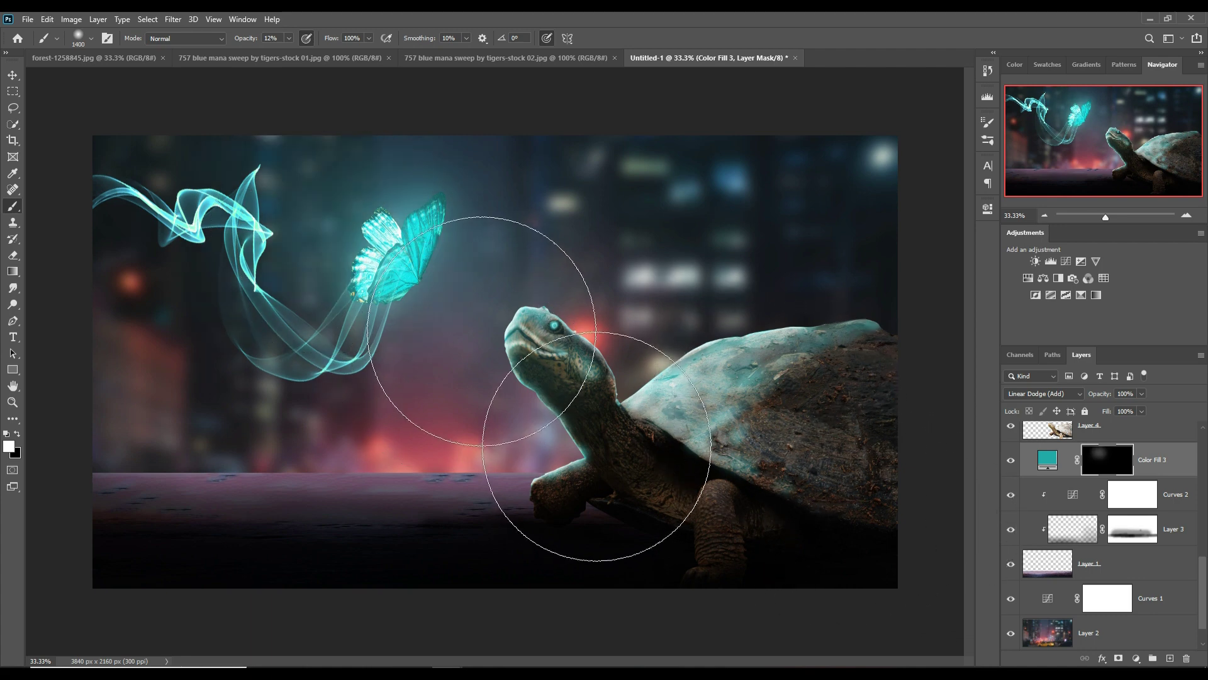
mouse_move(481, 330)
left_mouse_down()
mouse_move(906, 406)
mouse_move(553, 352)
mouse_move(530, 219)
mouse_move(768, 499)
mouse_move(841, 553)
mouse_move(620, 585)
mouse_move(343, 313)
mouse_move(167, 243)
mouse_move(310, 229)
mouse_move(409, 439)
mouse_move(885, 512)
mouse_move(615, 485)
mouse_move(384, 270)
mouse_move(164, 247)
left_mouse_up()
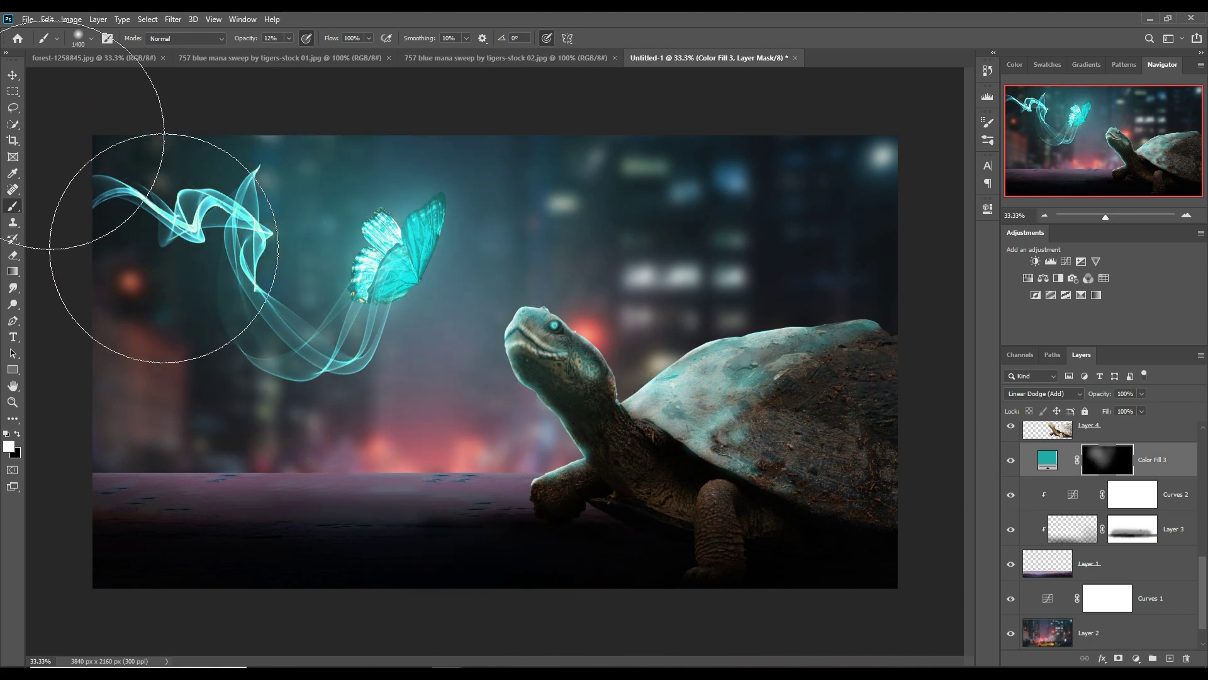
key("v")
- Stamp all visible layers into a new merged layer above the topmost Color Fill 1 layer
scroll(1162, 514, "up", 5)
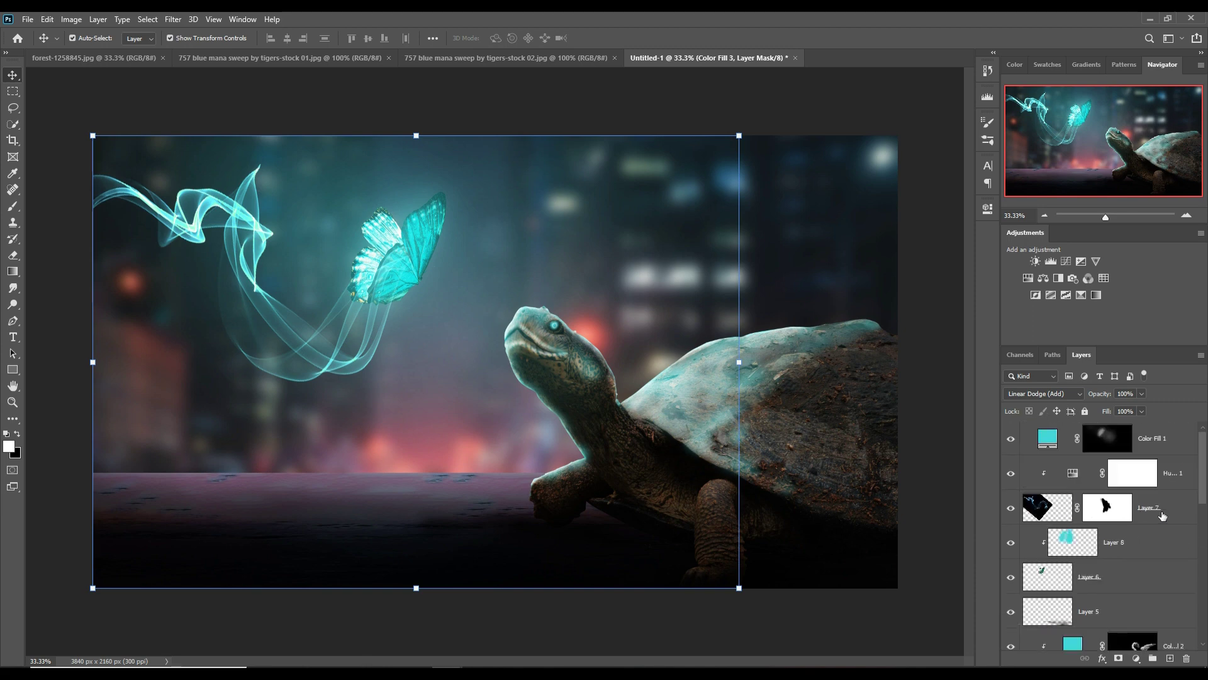
left_click(1158, 450)
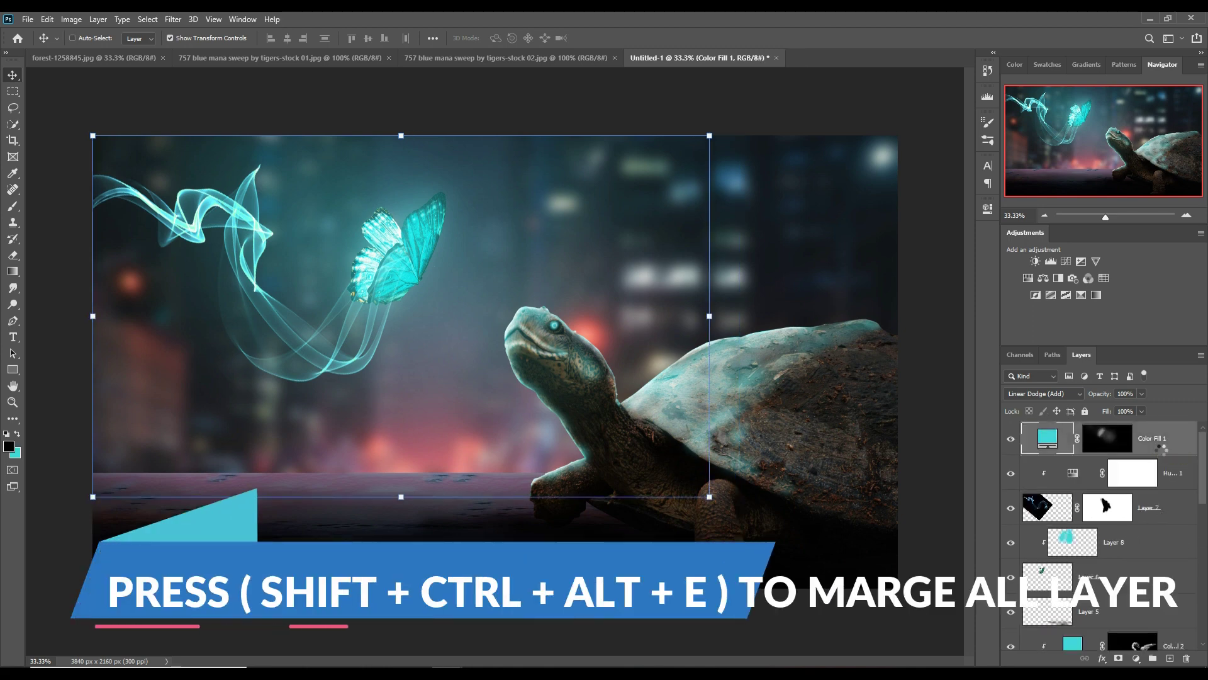
key("ctrl+shift+alt+e")
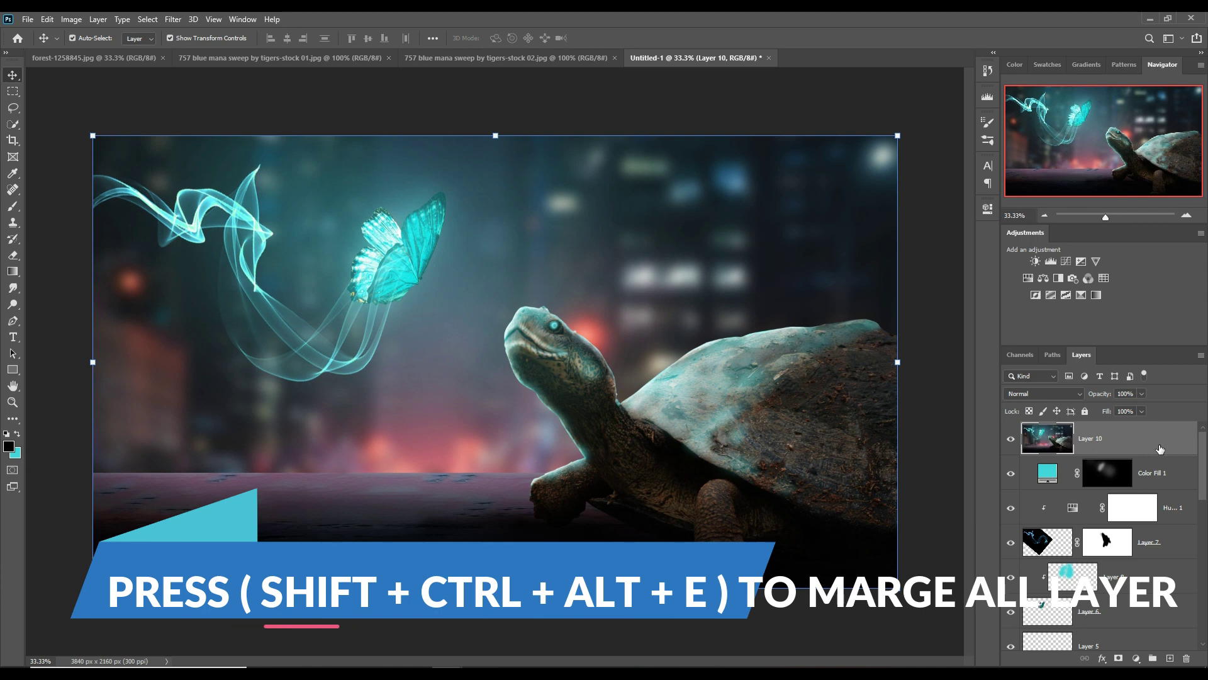
- Convert the merged layer to a smart object
right_click(1126, 443)
left_click(1017, 376)
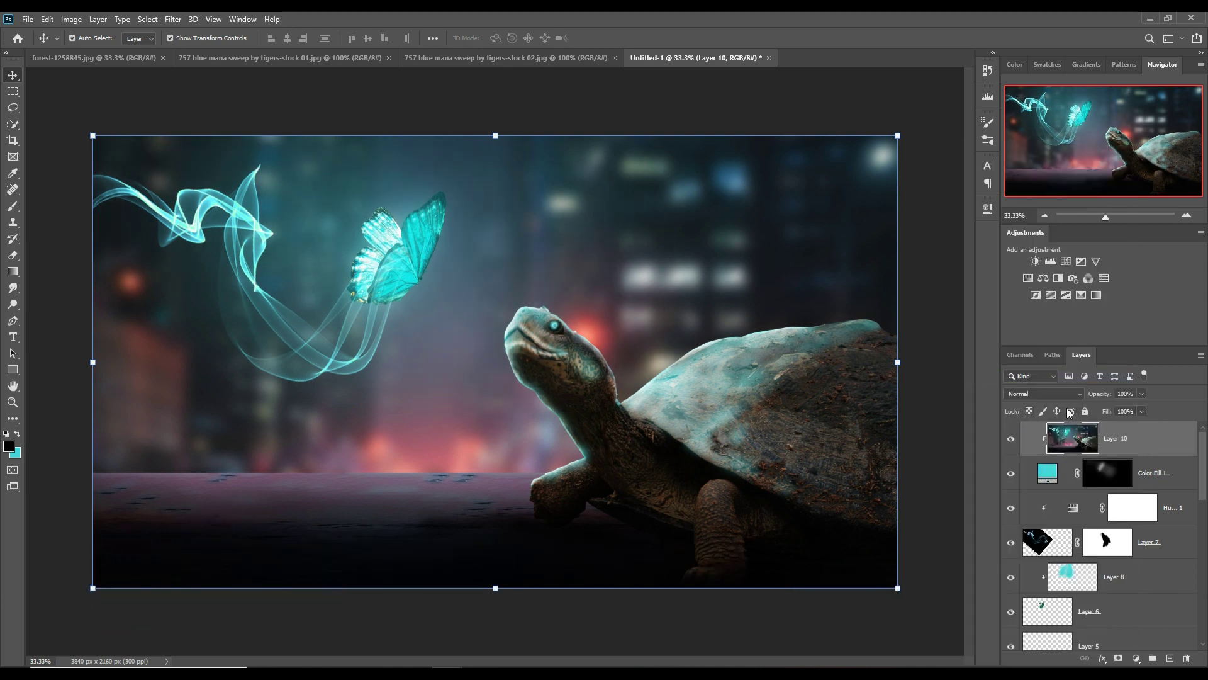
right_click(1125, 449)
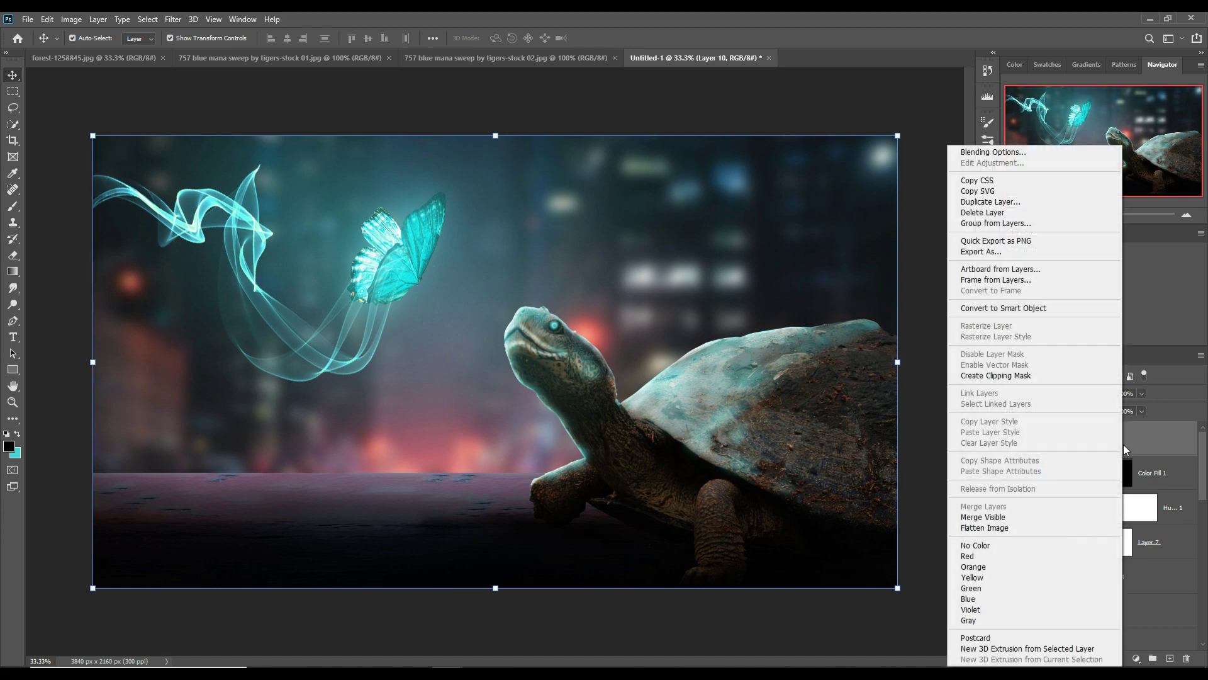
left_click(1014, 308)
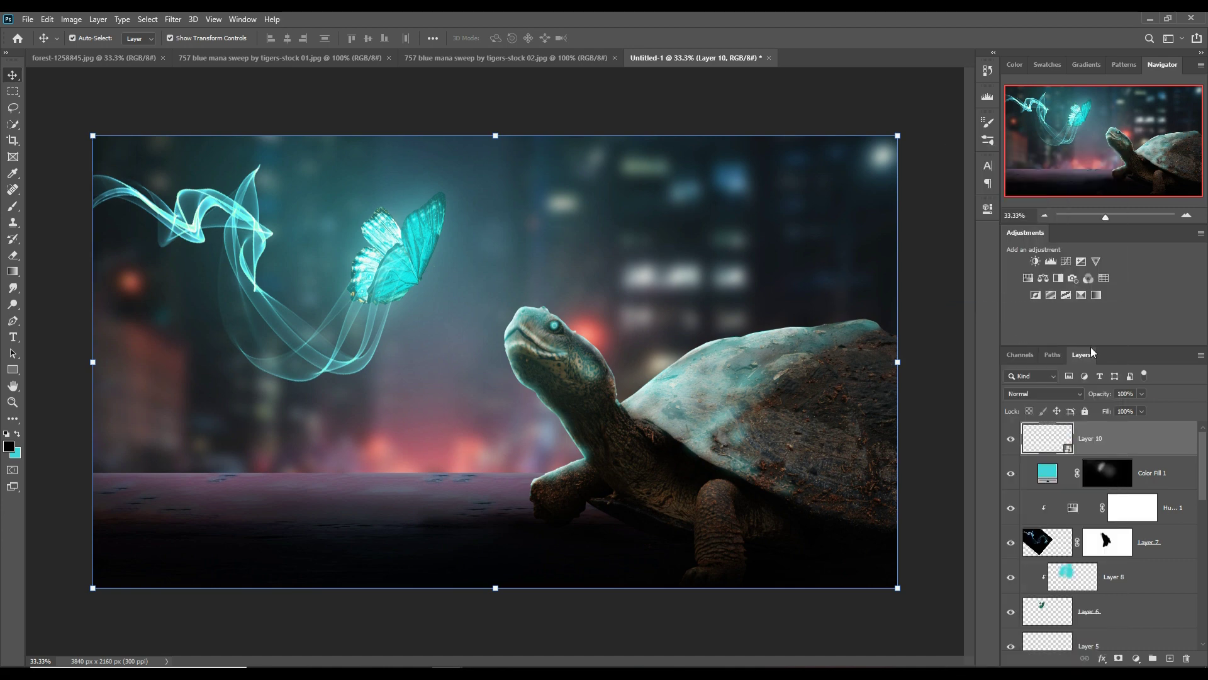
- Start a Camera Raw filter on the merged layer with Contrast +13, Highlights +16, Shadows -13, Whites +12 and Blacks -16
left_click(173, 19)
left_click(201, 100)
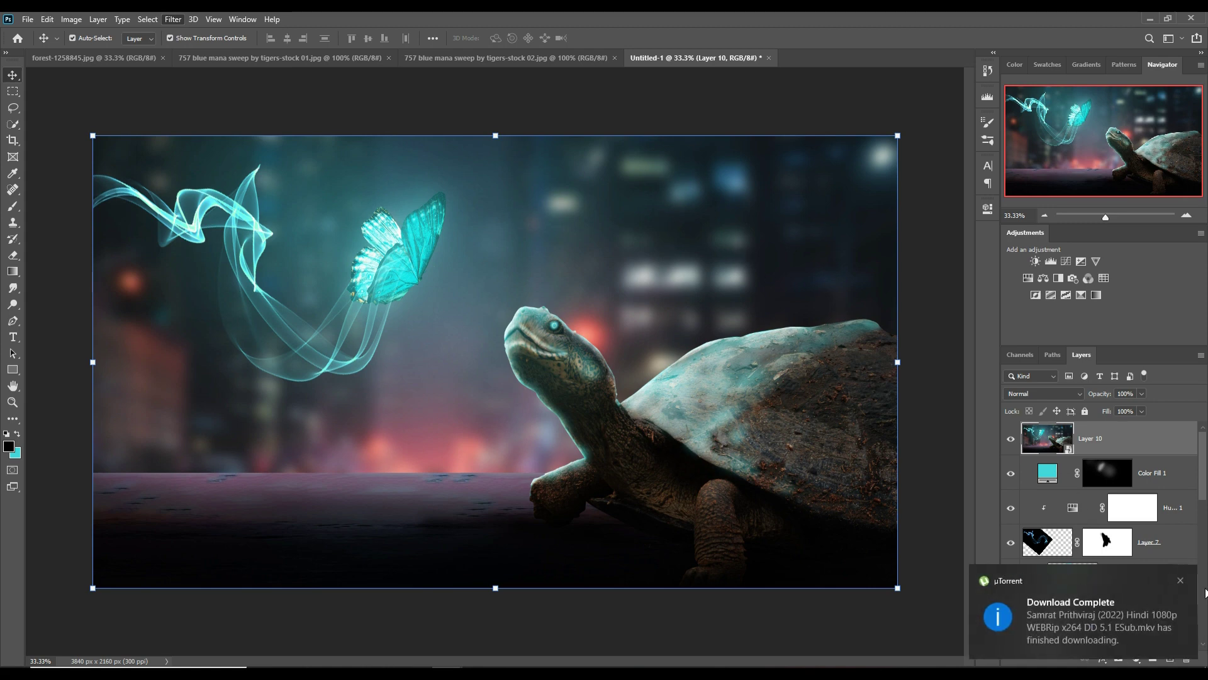
left_click(1181, 581)
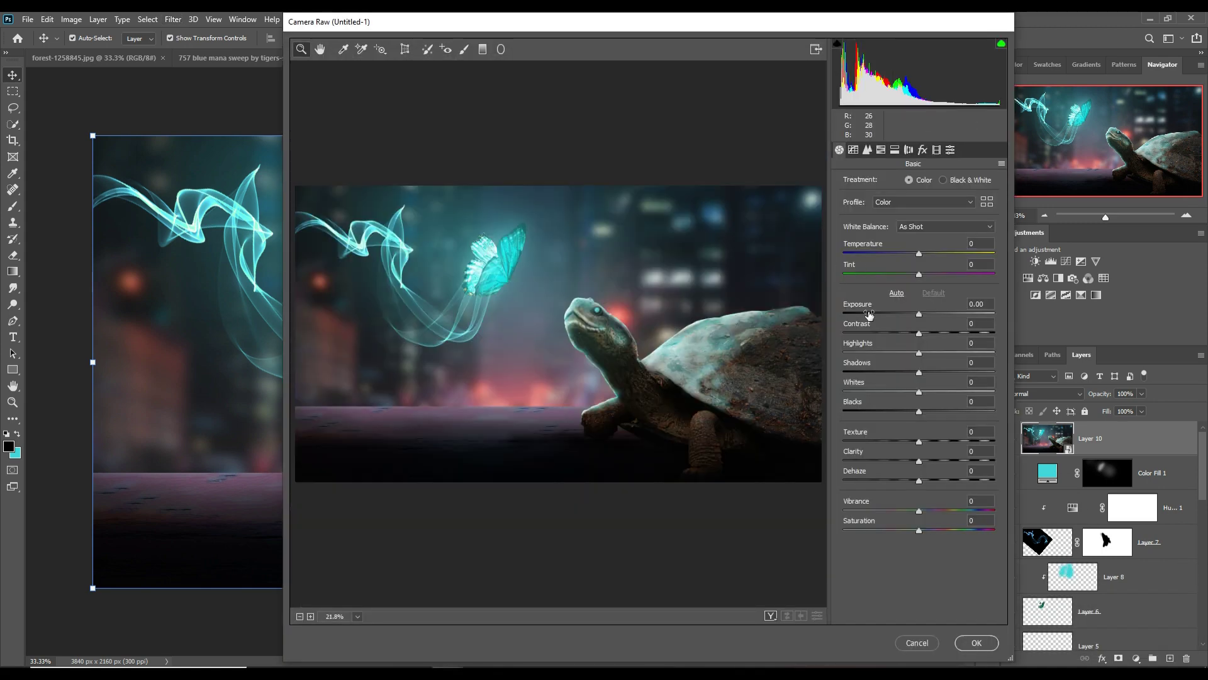
left_click(927, 333)
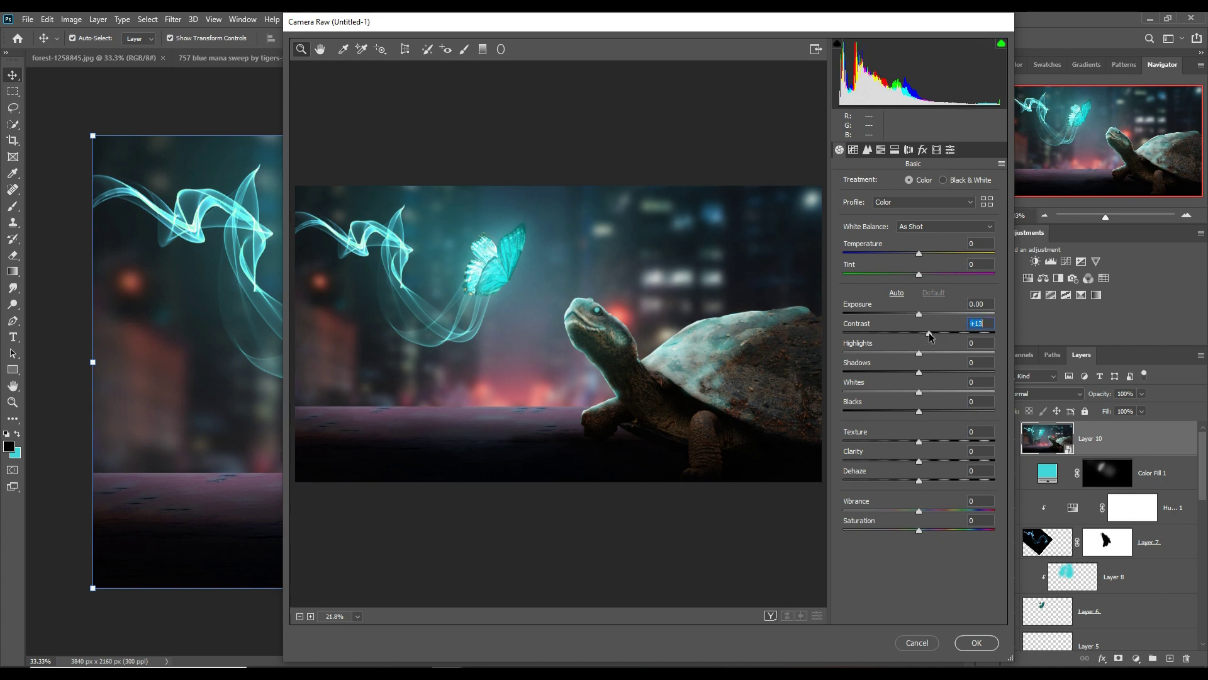
left_click_drag(919, 356, 909, 415)
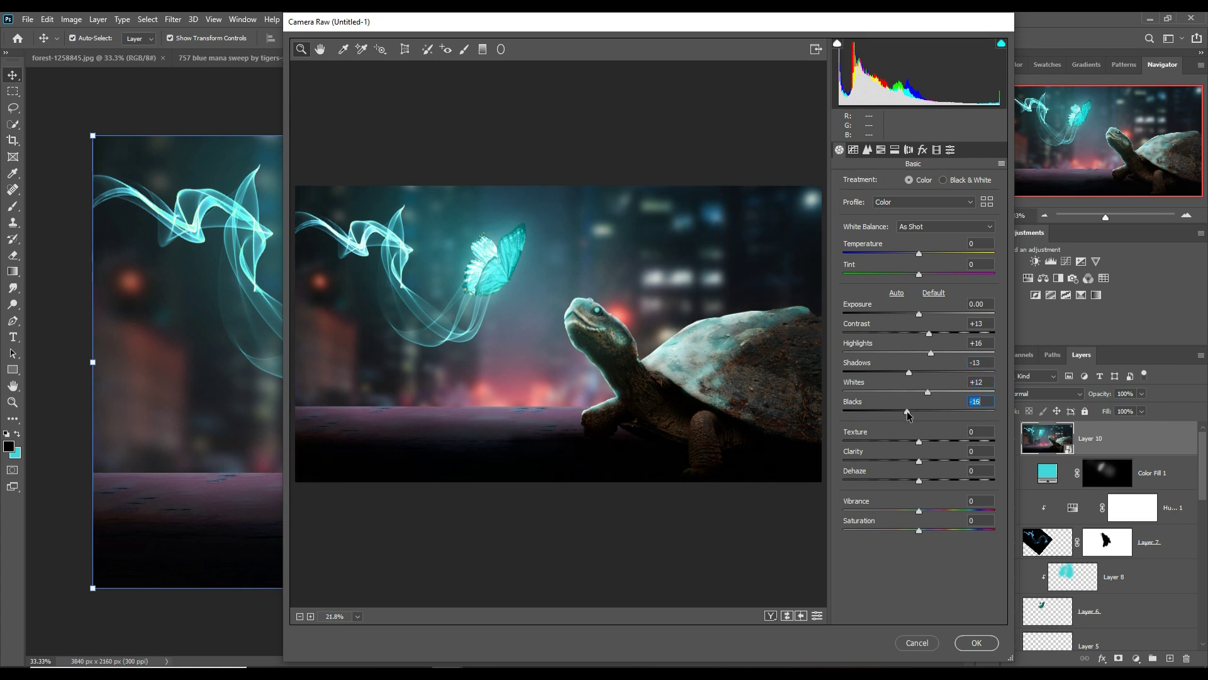
- Adjust the parametric tone curve by slightly raising the highlights and lights and slightly lowering the darks and shadows
left_click(853, 149)
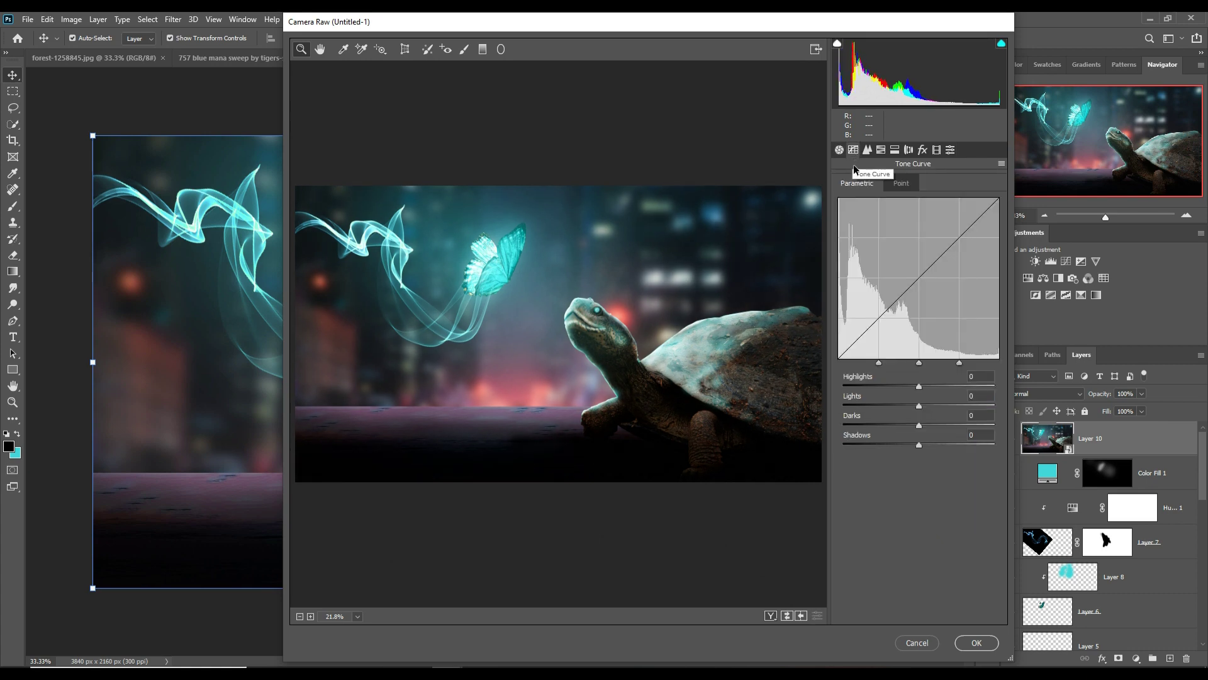
left_click_drag(919, 388, 925, 406)
mouse_move(920, 426)
left_mouse_down()
mouse_move(908, 426)
mouse_move(916, 447)
left_mouse_up()
- Set the hue of the Blues to -39 in the HSL adjustments to shift them towards teal
left_click(867, 150)
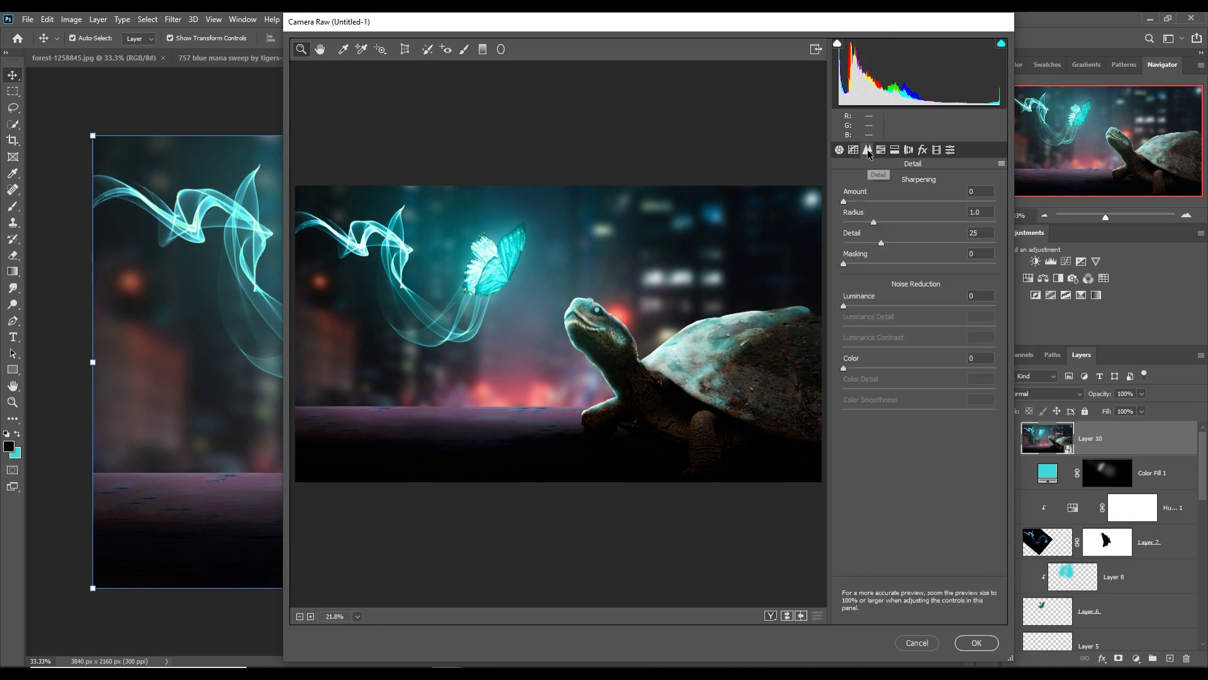
left_click(881, 149)
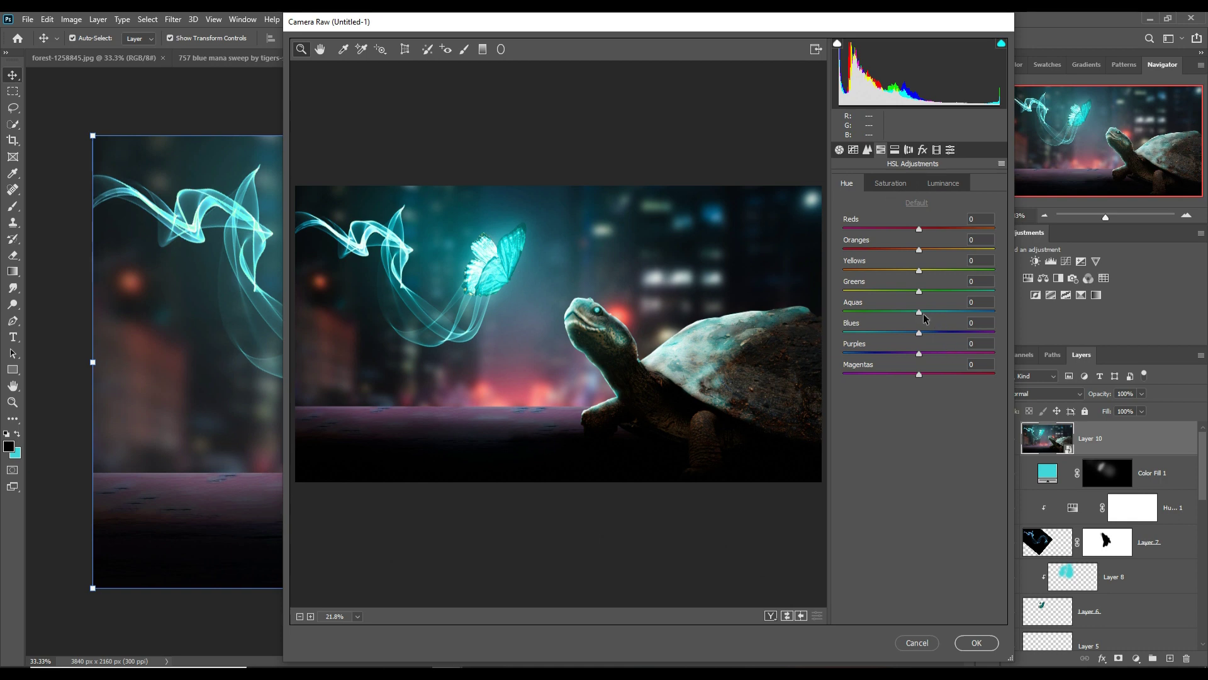
left_click_drag(921, 337, 890, 337)
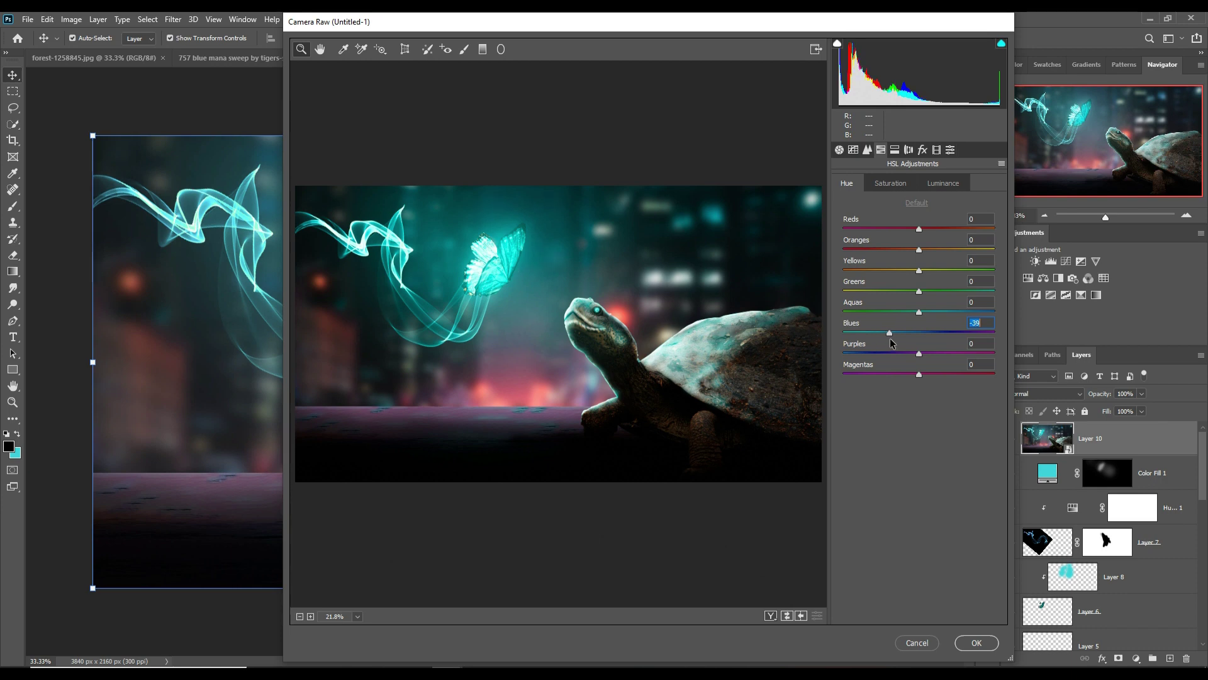
- Add a Highlight Priority post-crop vignette with an amount of -16 and apply the Camera Raw filter
left_click(923, 150)
left_click_drag(918, 313, 911, 321)
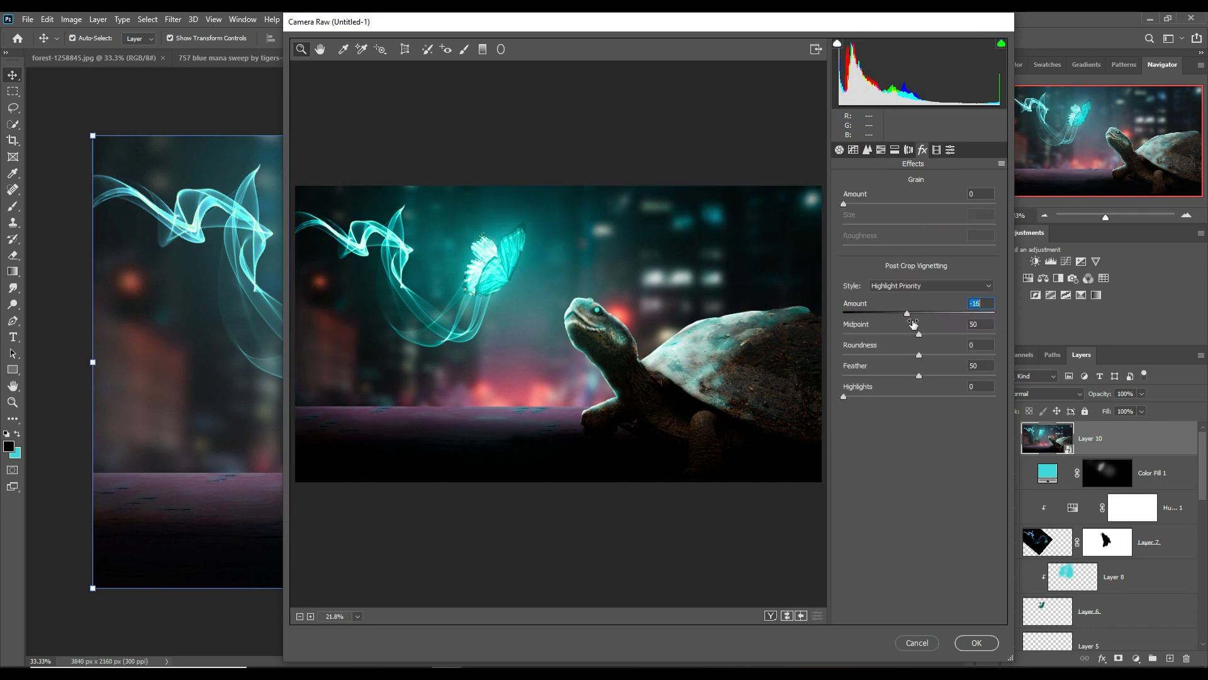
left_click(976, 643)
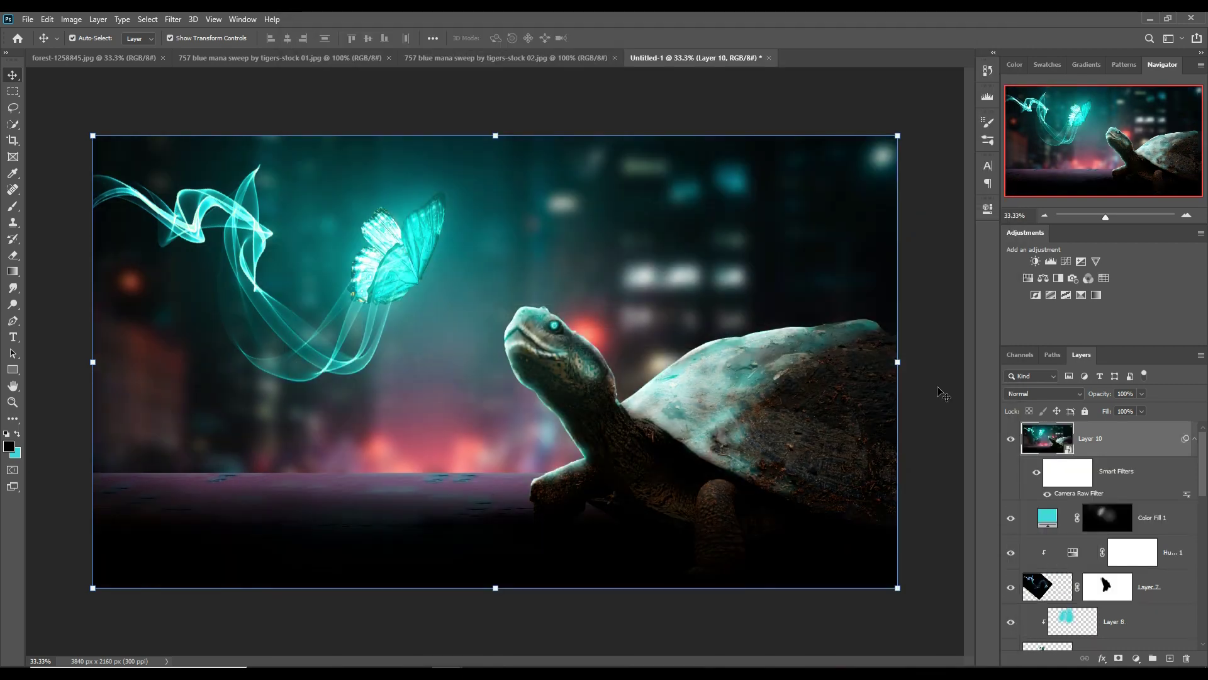